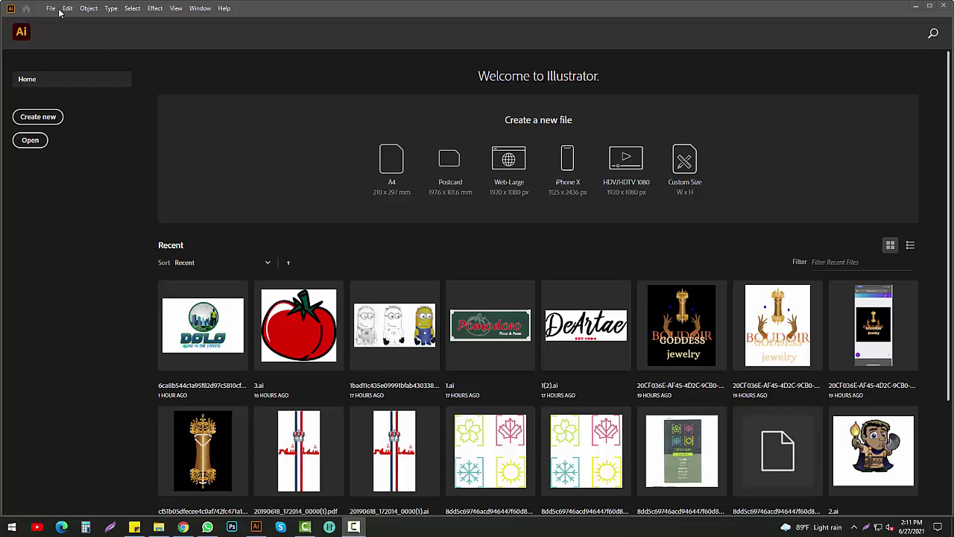
- Open the teapot-and-teacup pencil sketch JPG from the Desktop as a new document
{"action": "left_click", "coordinate": [51, 8]}
{"action": "left_click", "coordinate": [67, 37]}
{"action": "left_click", "coordinate": [40, 121]}
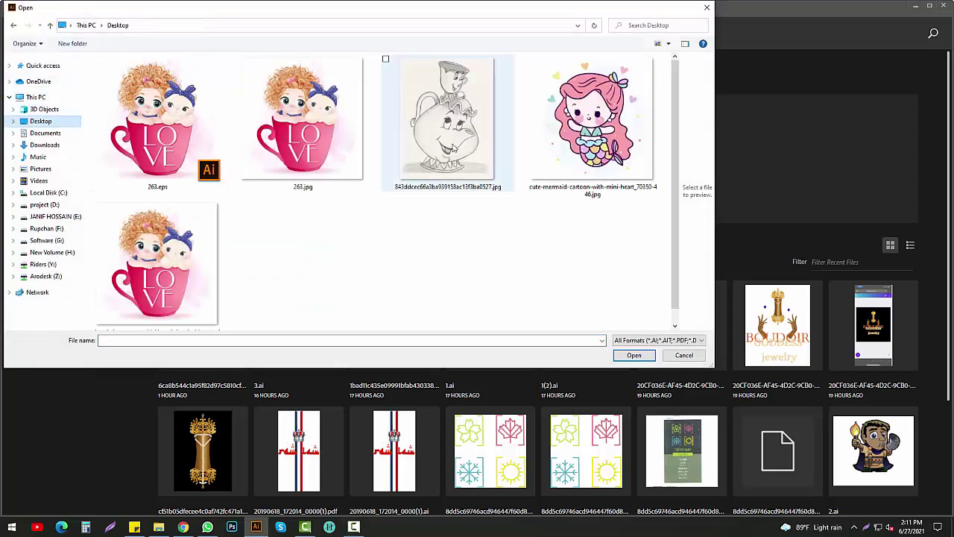
{"action": "double_click", "coordinate": [447, 120]}
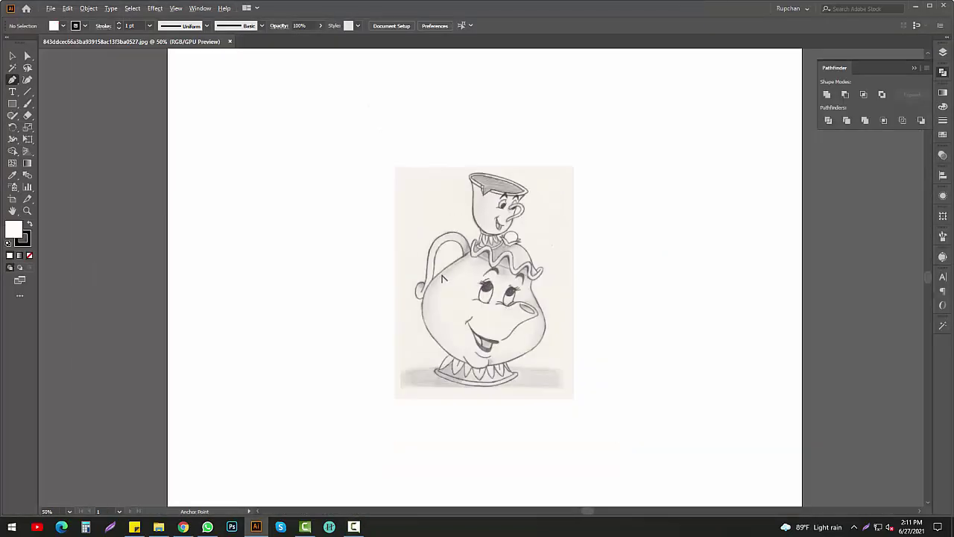
- Scale the sketch image up by its corner handle to fill the artboard
{"action": "scroll", "coordinate": [442, 278], "scroll_direction": "down", "scroll_amount": 2}
{"action": "left_click", "coordinate": [426, 286]}
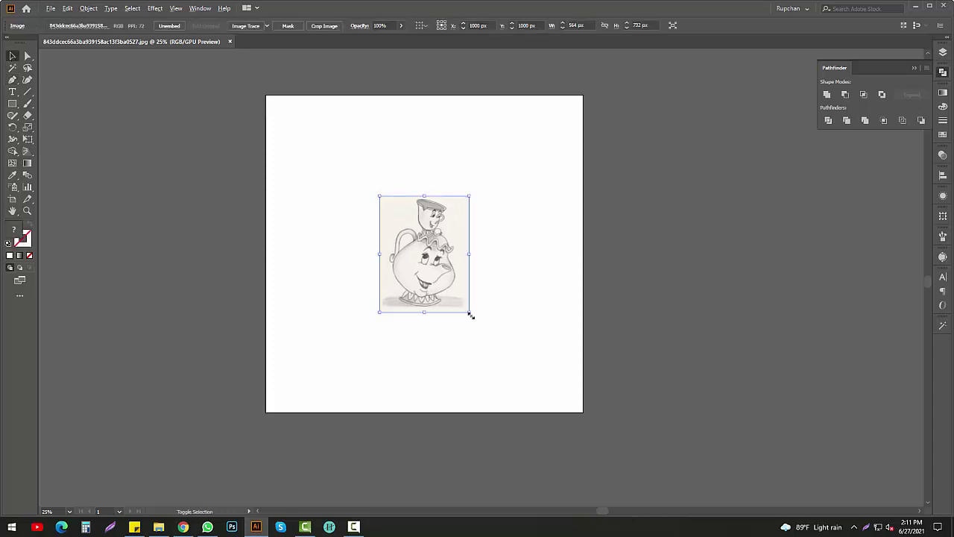
{"action": "mouse_move", "coordinate": [470, 311]}
{"action": "left_mouse_down"}
{"action": "mouse_move", "coordinate": [552, 400]}
{"action": "mouse_move", "coordinate": [549, 411]}
{"action": "left_mouse_up"}
{"action": "scroll", "coordinate": [507, 350], "scroll_direction": "up", "scroll_amount": 1}
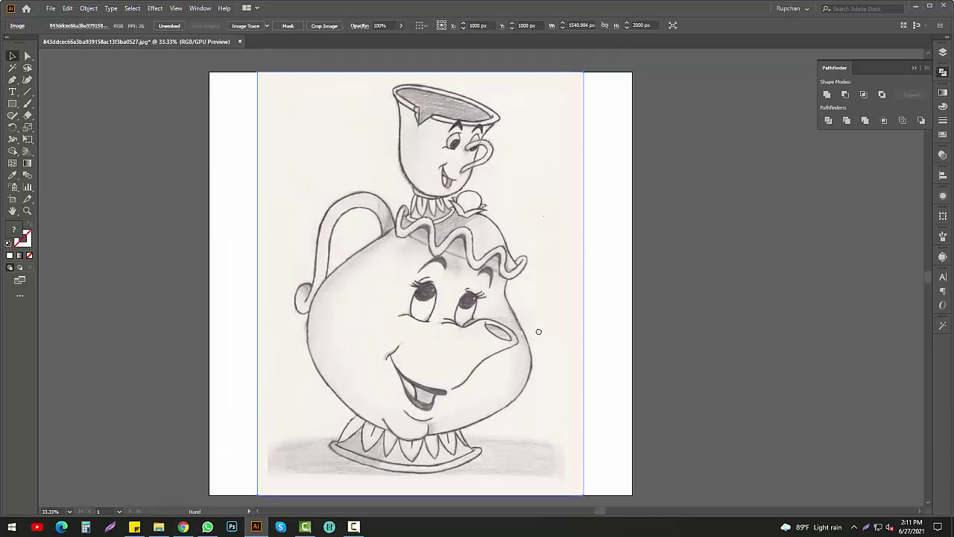
- Lock the sketch's layer and set fill to none with a black stroke
{"action": "left_click", "coordinate": [942, 52]}
{"action": "left_click", "coordinate": [831, 62]}
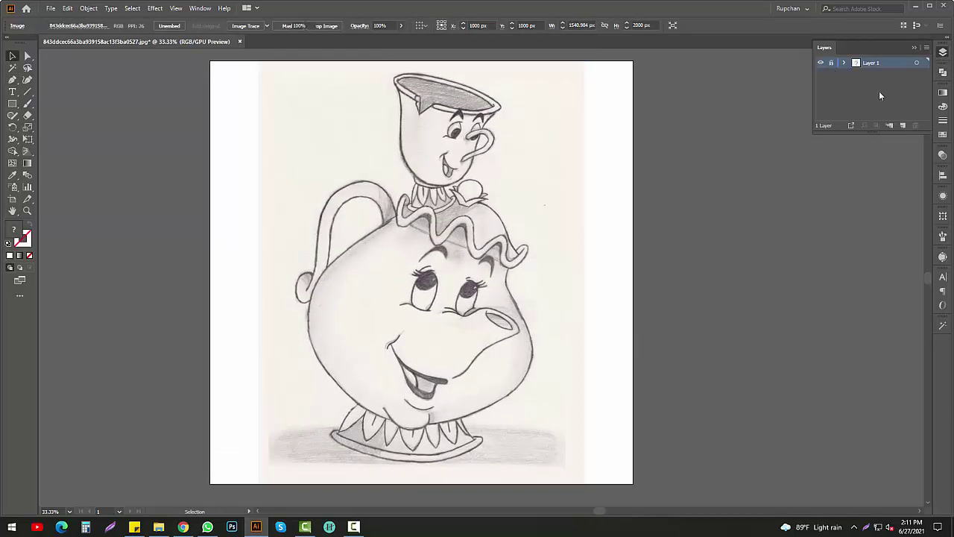
{"action": "left_click", "coordinate": [9, 243]}
- Set the stroke colour to bright green 33FF00 in the Color Picker
{"action": "left_click", "coordinate": [30, 255]}
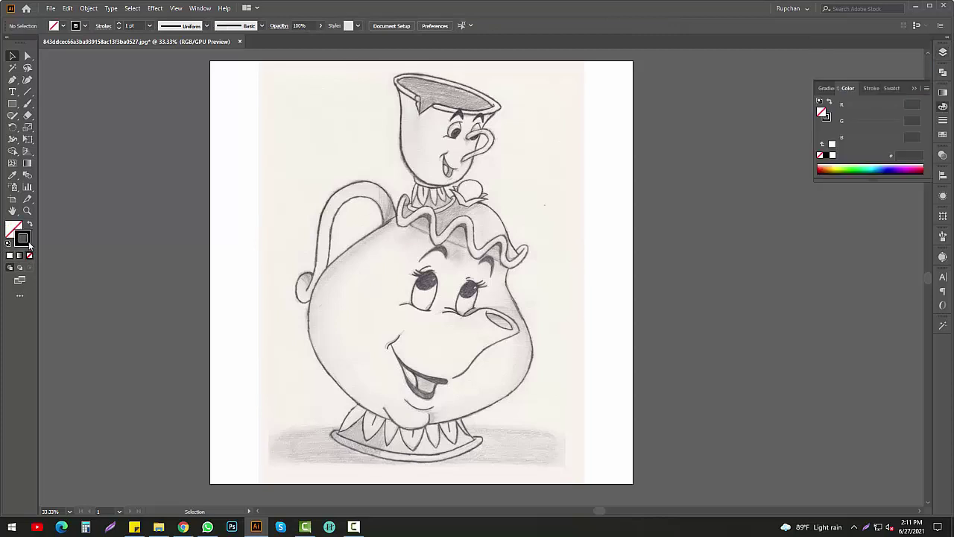
{"action": "double_click", "coordinate": [22, 238]}
{"action": "left_click", "coordinate": [704, 209]}
{"action": "left_click", "coordinate": [684, 132]}
{"action": "left_click", "coordinate": [776, 143]}
- Draw an ellipse over the teacup rim with no fill and a green 33FF00 stroke
{"action": "key", "text": "ctrl+1"}
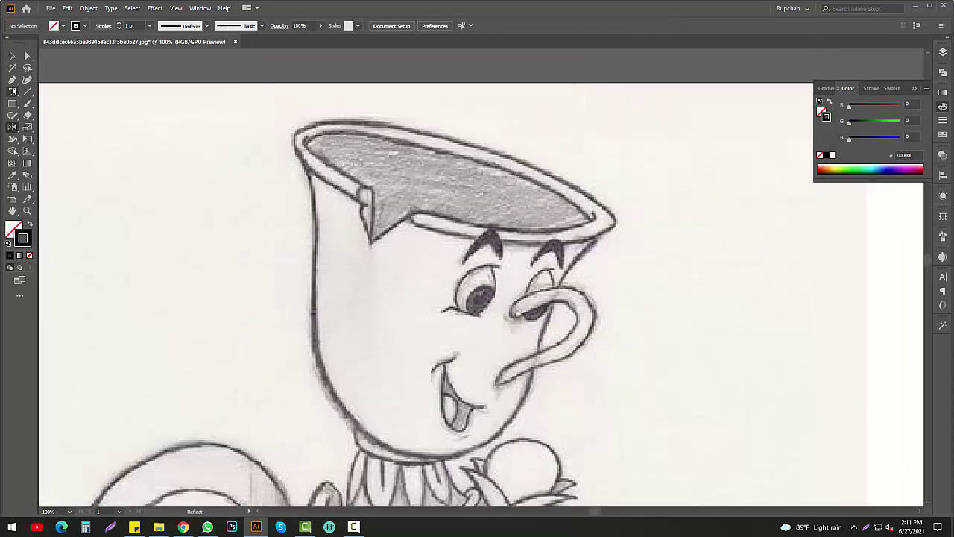
{"action": "left_click_drag", "start_coordinate": [12, 103], "coordinate": [46, 127]}
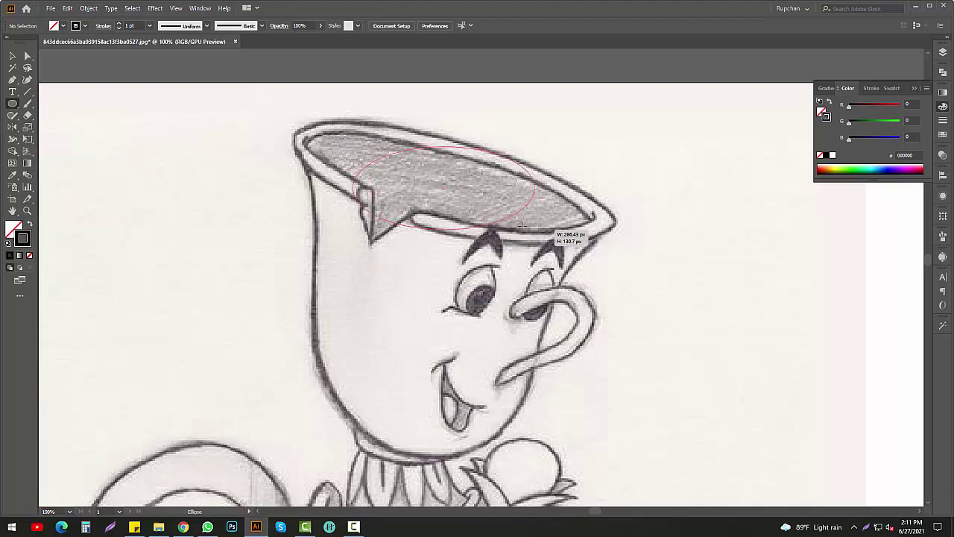
{"action": "left_click_drag", "start_coordinate": [339, 143], "coordinate": [521, 225]}
{"action": "key", "text": "d"}
{"action": "left_click", "coordinate": [29, 255]}
{"action": "double_click", "coordinate": [22, 238]}
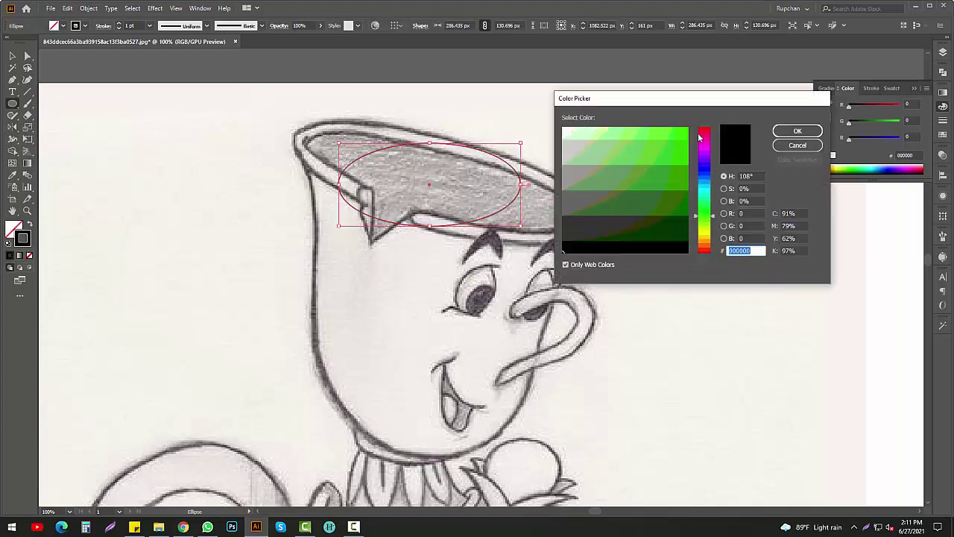
{"action": "left_click", "coordinate": [685, 134]}
{"action": "left_click", "coordinate": [795, 130]}
- Tilt, flatten and stretch the ellipse so it fits the rim's edges
{"action": "left_click_drag", "start_coordinate": [524, 142], "coordinate": [570, 173]}
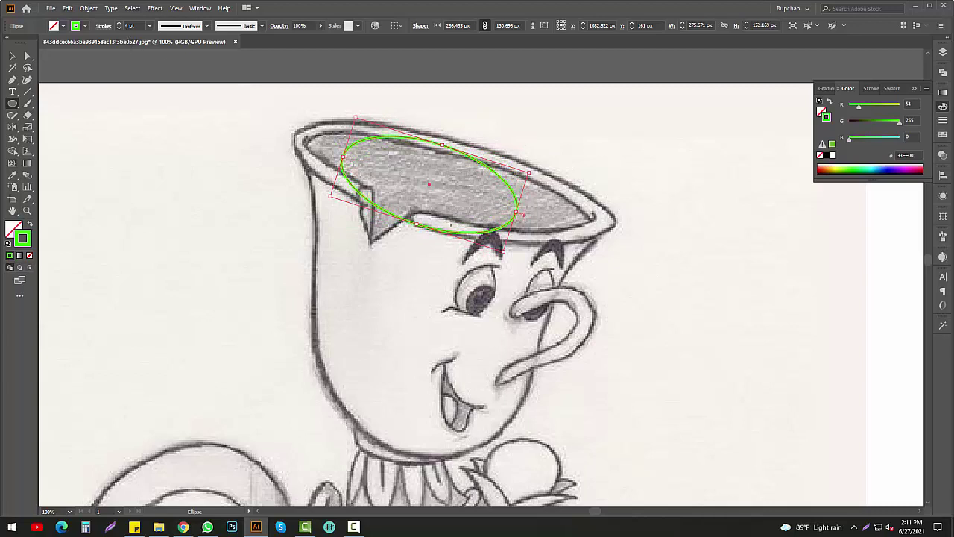
{"action": "left_click_drag", "start_coordinate": [417, 223], "coordinate": [420, 208]}
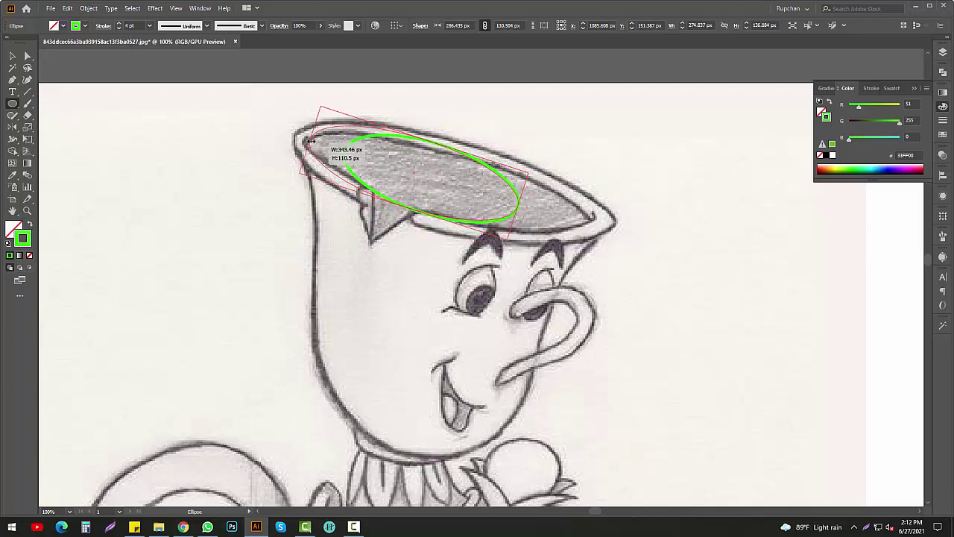
{"action": "left_click_drag", "start_coordinate": [346, 149], "coordinate": [311, 138]}
{"action": "left_click_drag", "start_coordinate": [520, 208], "coordinate": [599, 220]}
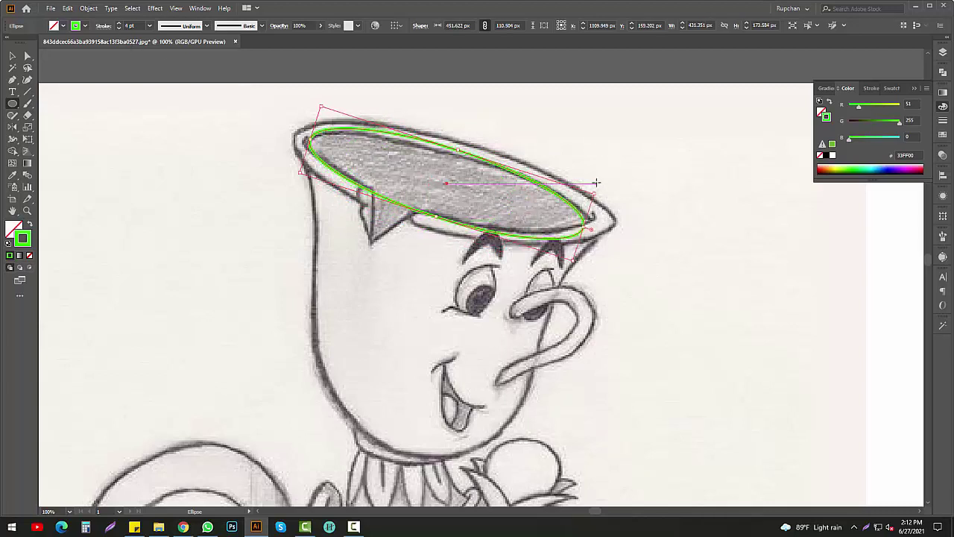
{"action": "left_click_drag", "start_coordinate": [596, 182], "coordinate": [597, 186]}
{"action": "scroll", "coordinate": [422, 211], "scroll_direction": "up", "scroll_amount": 1}
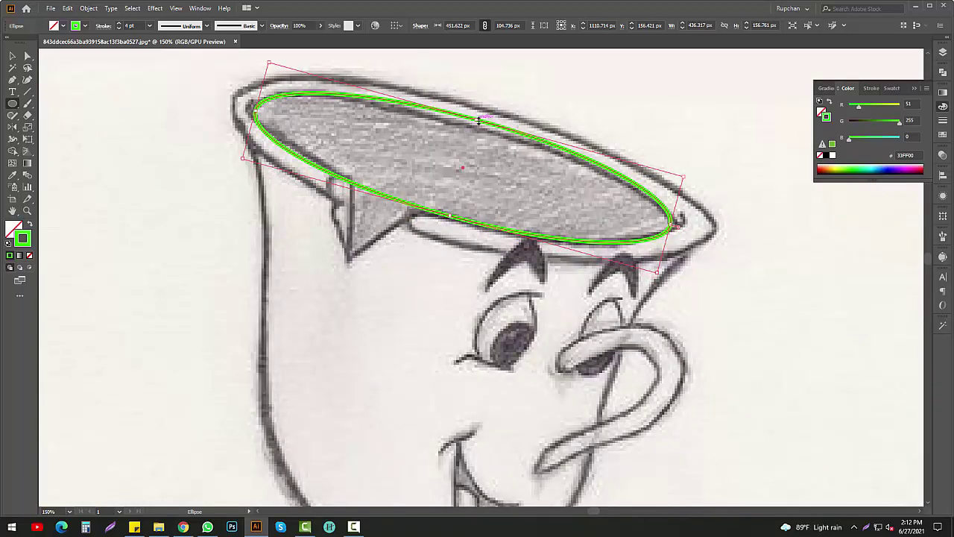
{"action": "left_click_drag", "start_coordinate": [478, 119], "coordinate": [478, 124]}
{"action": "left_click_drag", "start_coordinate": [256, 109], "coordinate": [250, 112]}
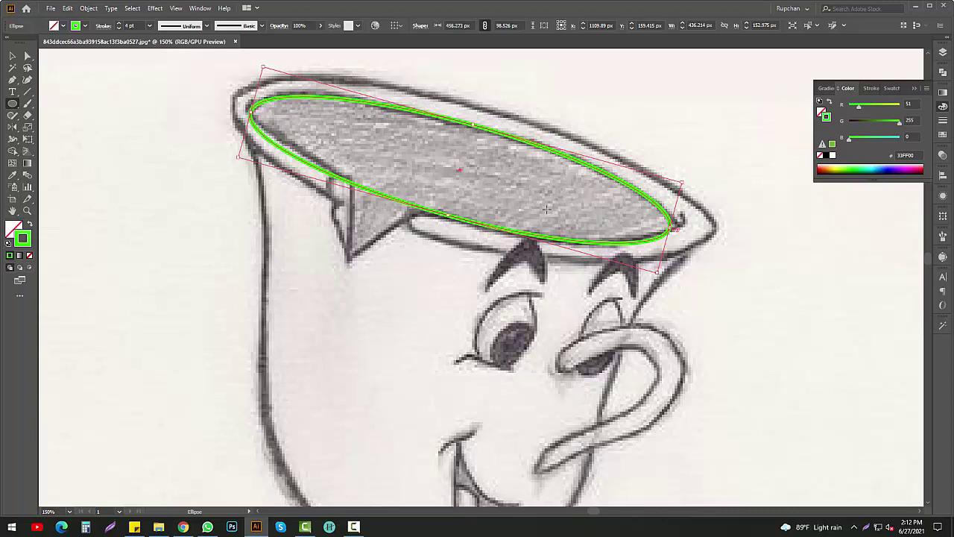
{"action": "left_click_drag", "start_coordinate": [688, 192], "coordinate": [687, 188]}
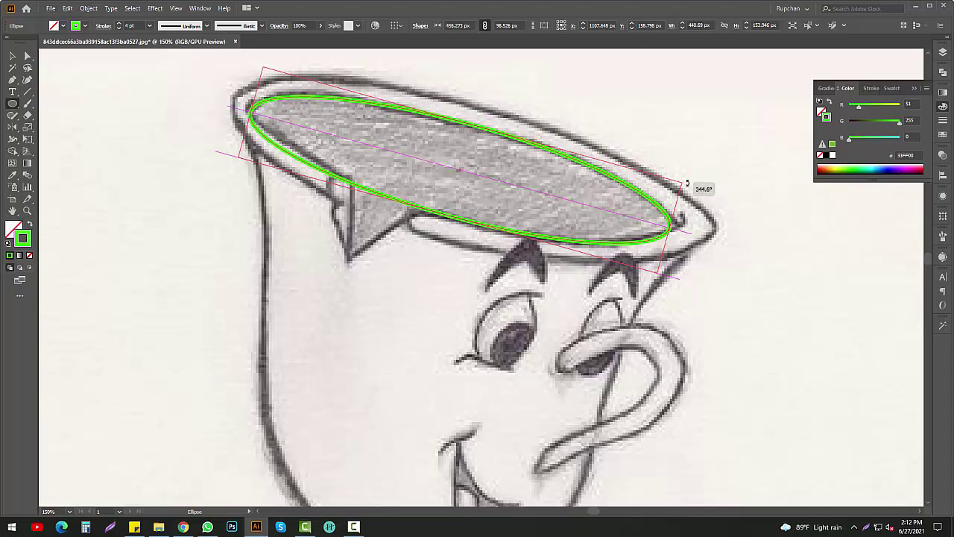
- Add a point on the rim ellipse and pull it down into the lip's V notch
{"action": "key", "text": "p"}
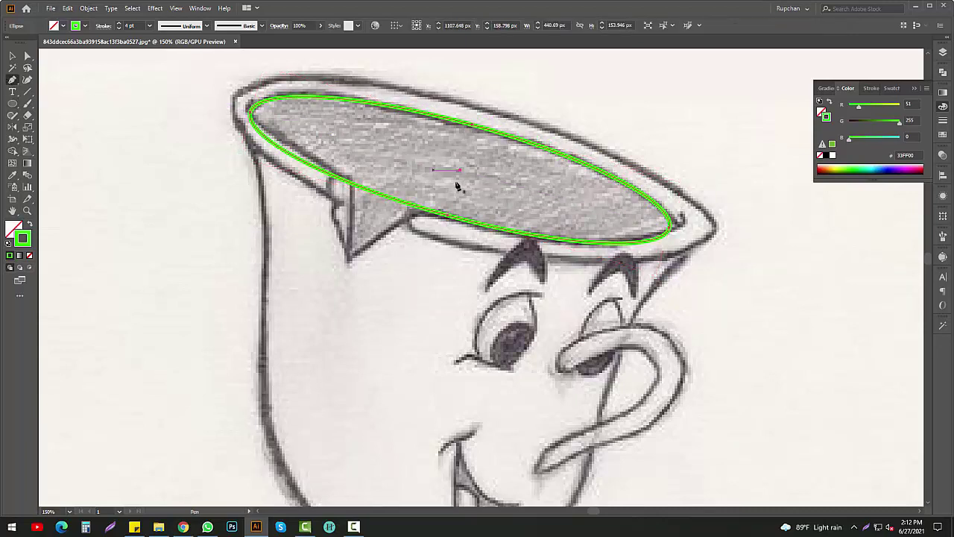
{"action": "left_click", "coordinate": [352, 184]}
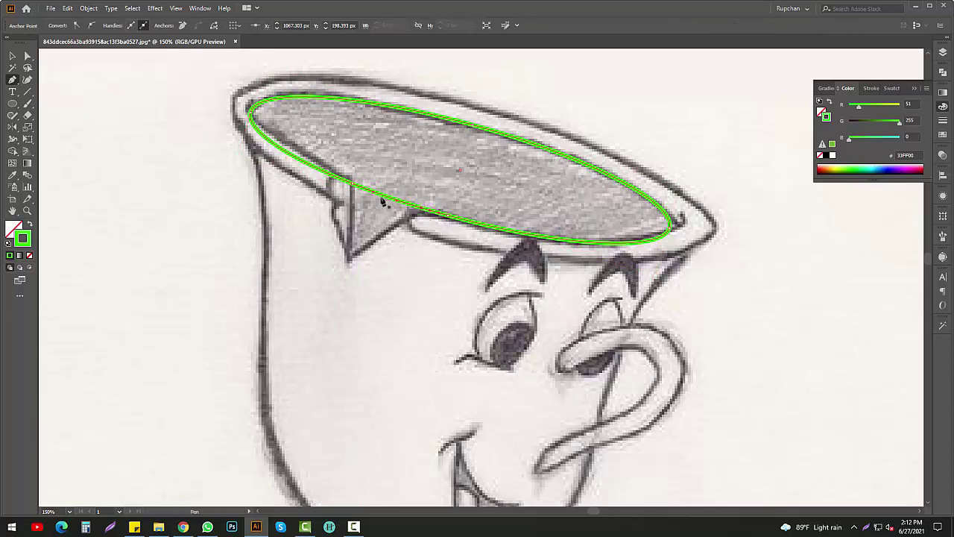
{"action": "left_click_drag", "start_coordinate": [409, 224], "coordinate": [348, 259]}
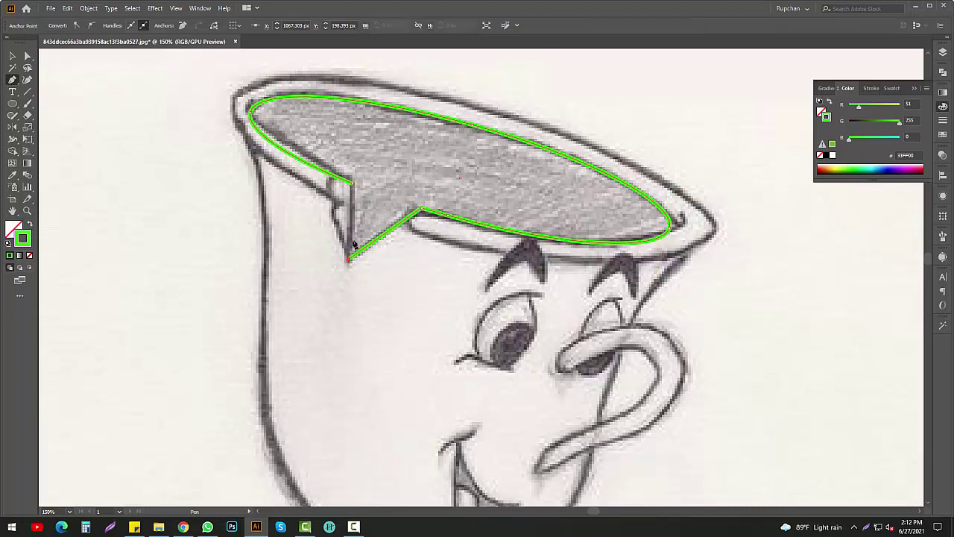
{"action": "left_click", "coordinate": [415, 278], "text": "ctrl"}
- Draw a second ellipse over the outer rim and stretch it to fit
{"action": "mouse_move", "coordinate": [437, 185]}
{"action": "left_mouse_down"}
{"action": "mouse_move", "coordinate": [578, 112]}
{"action": "mouse_move", "coordinate": [616, 149]}
{"action": "mouse_move", "coordinate": [604, 156]}
{"action": "left_mouse_up"}
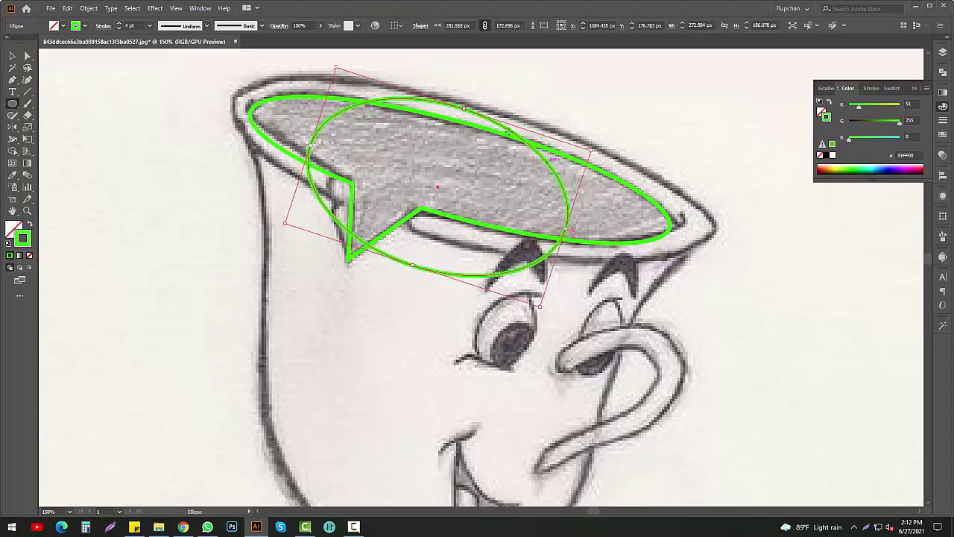
{"action": "scroll", "coordinate": [477, 134], "scroll_direction": "up", "scroll_amount": 1}
{"action": "left_click_drag", "start_coordinate": [391, 315], "coordinate": [403, 267]}
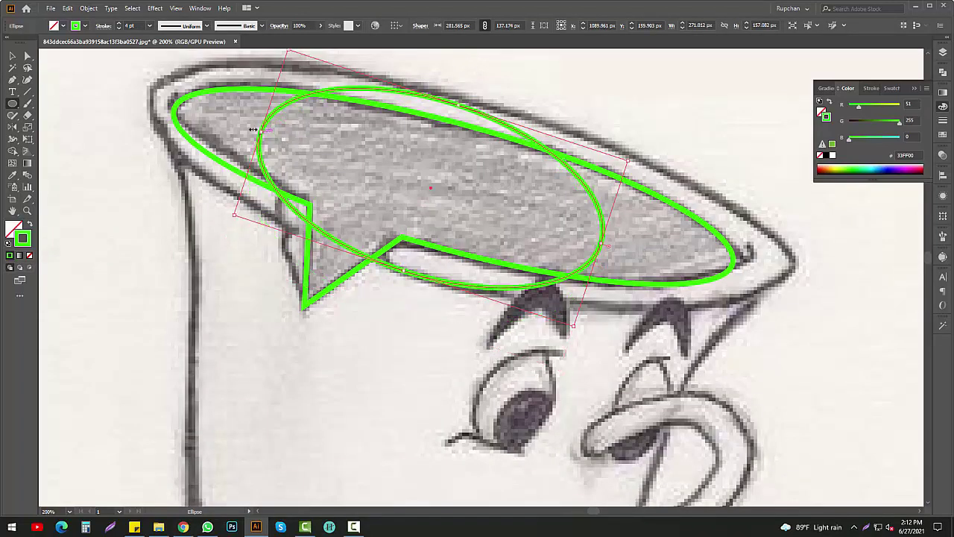
{"action": "left_click_drag", "start_coordinate": [254, 129], "coordinate": [153, 96]}
{"action": "left_click_drag", "start_coordinate": [601, 245], "coordinate": [760, 281]}
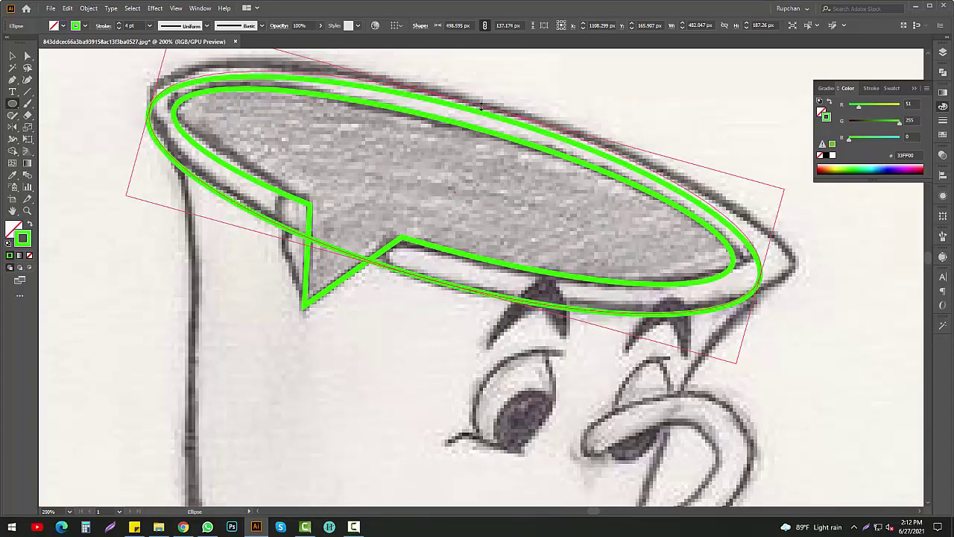
{"action": "left_click_drag", "start_coordinate": [431, 279], "coordinate": [427, 278]}
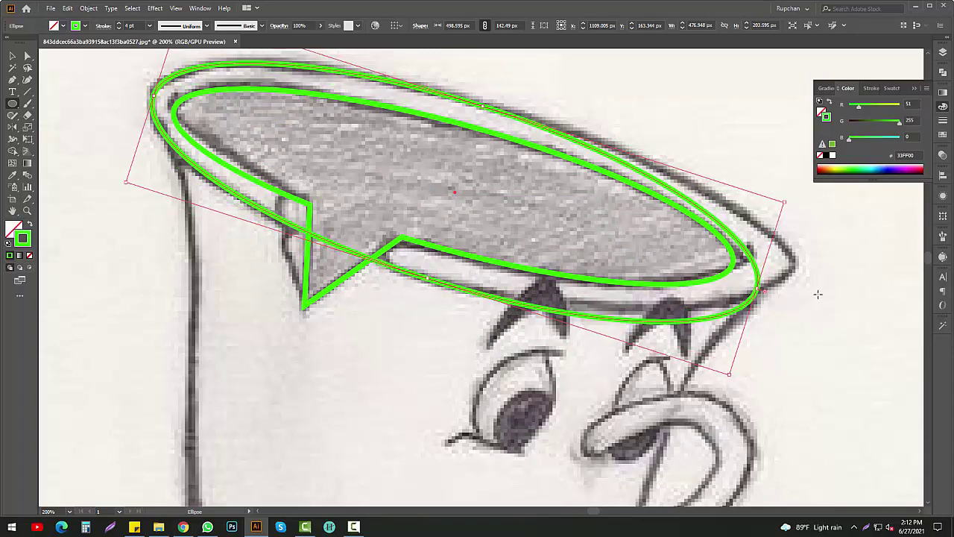
{"action": "left_click_drag", "start_coordinate": [787, 202], "coordinate": [788, 196]}
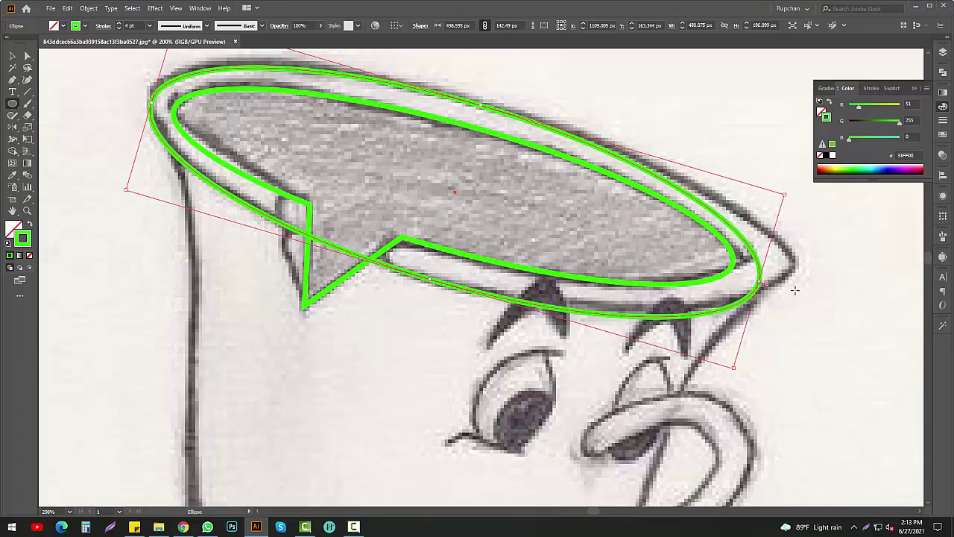
- Fine-tune the outer ellipse's height, width and rotation to match the rim
{"action": "scroll", "coordinate": [623, 234], "scroll_direction": "down", "scroll_amount": 1}
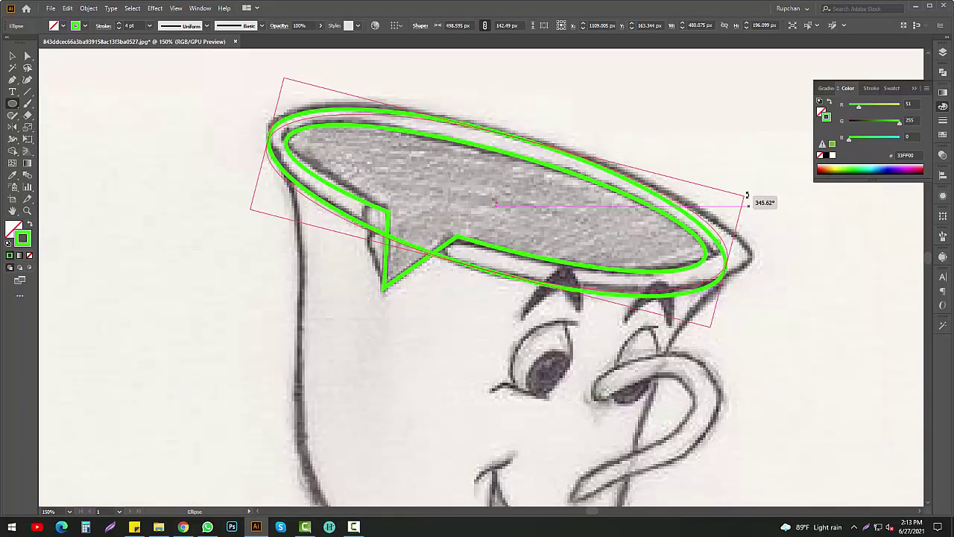
{"action": "left_click_drag", "start_coordinate": [747, 203], "coordinate": [747, 199]}
{"action": "left_click_drag", "start_coordinate": [513, 135], "coordinate": [517, 121]}
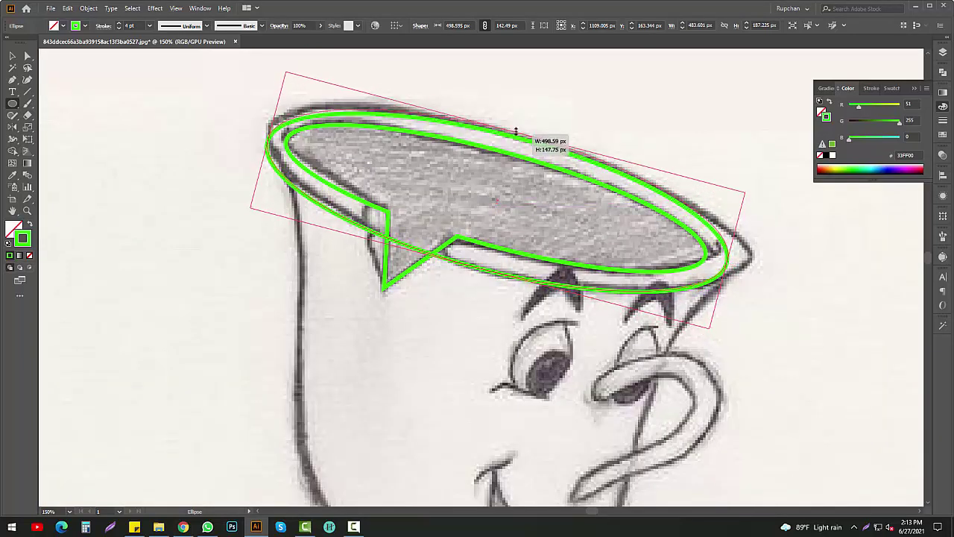
{"action": "left_click_drag", "start_coordinate": [734, 259], "coordinate": [754, 263]}
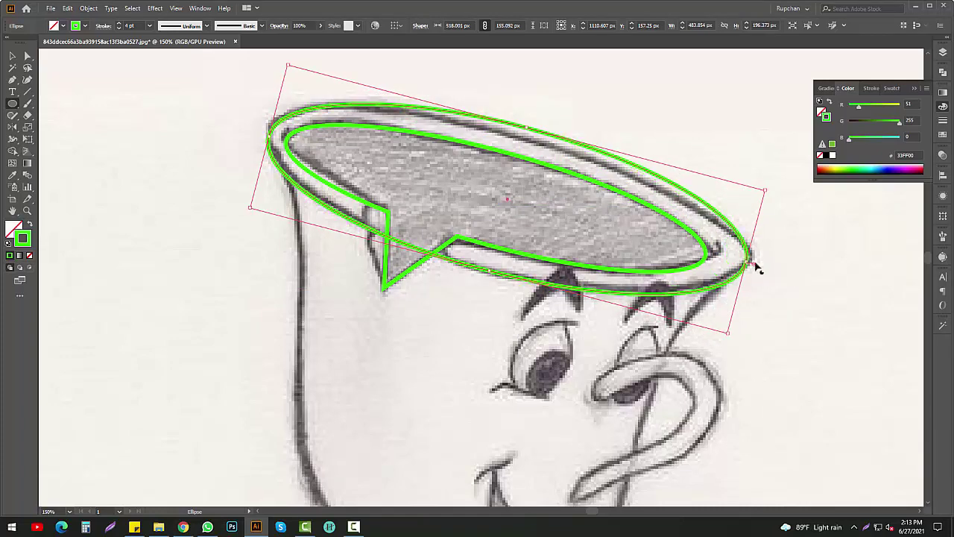
{"action": "left_click_drag", "start_coordinate": [527, 130], "coordinate": [525, 132]}
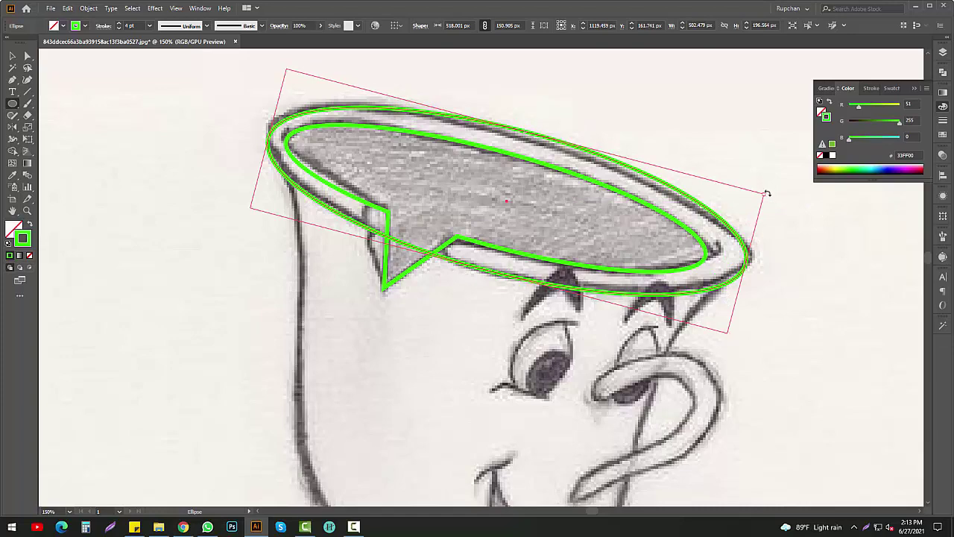
{"action": "left_click_drag", "start_coordinate": [766, 193], "coordinate": [768, 197]}
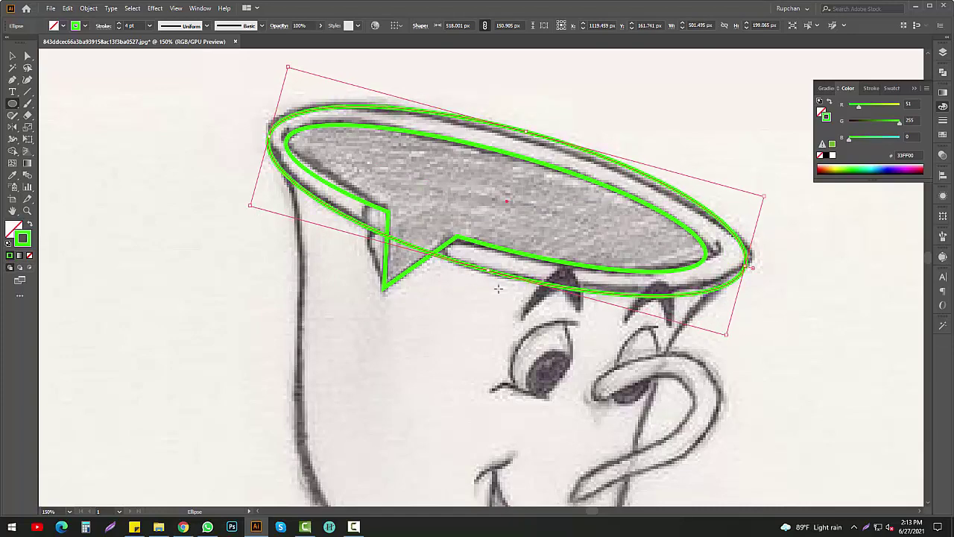
- Pen-trace the notched tea surface outline inside the rim
{"action": "key", "text": "p"}
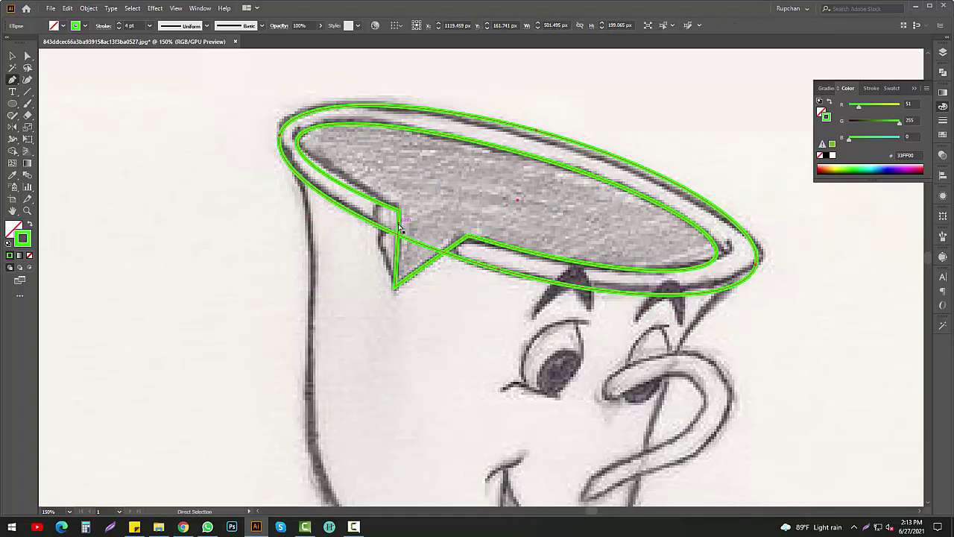
{"action": "left_click", "coordinate": [399, 243]}
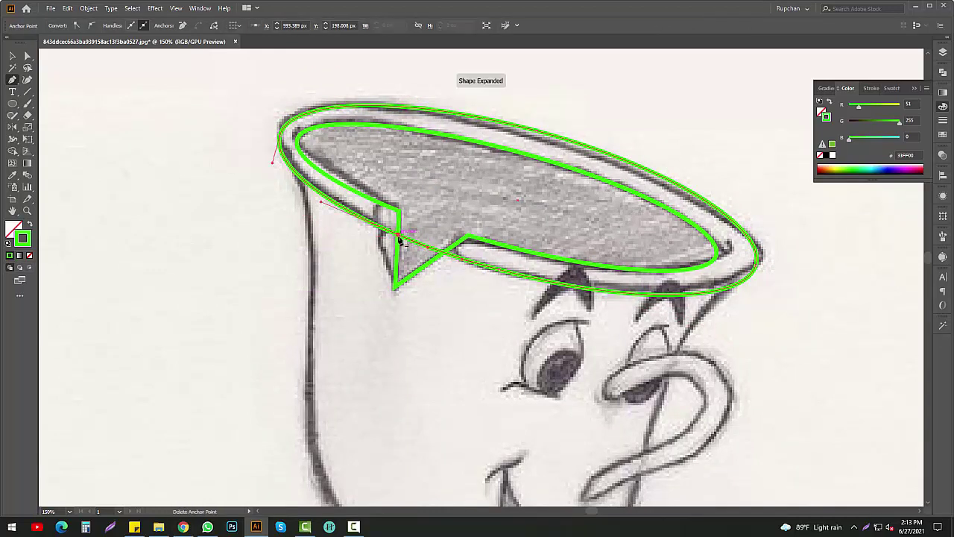
{"action": "left_click", "coordinate": [382, 228]}
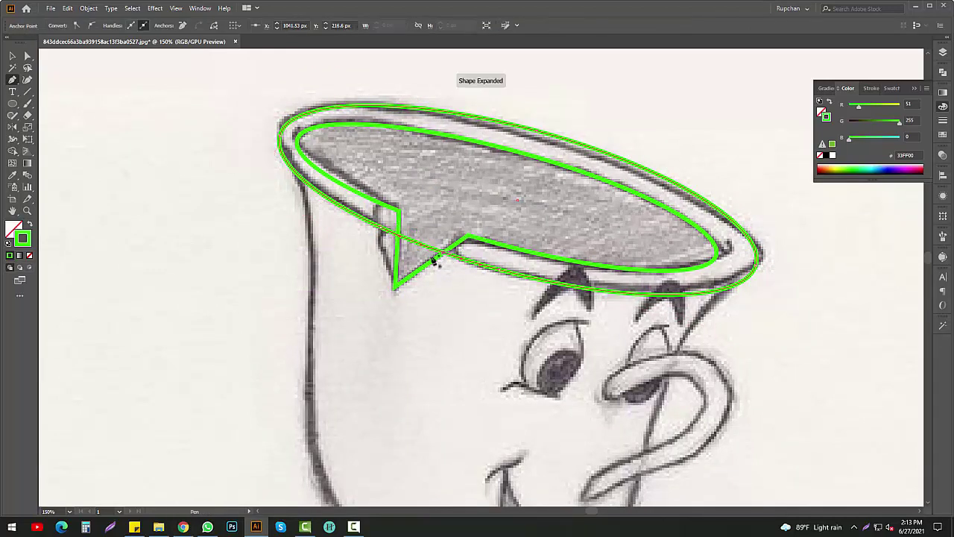
{"action": "left_click_drag", "start_coordinate": [406, 270], "coordinate": [400, 298]}
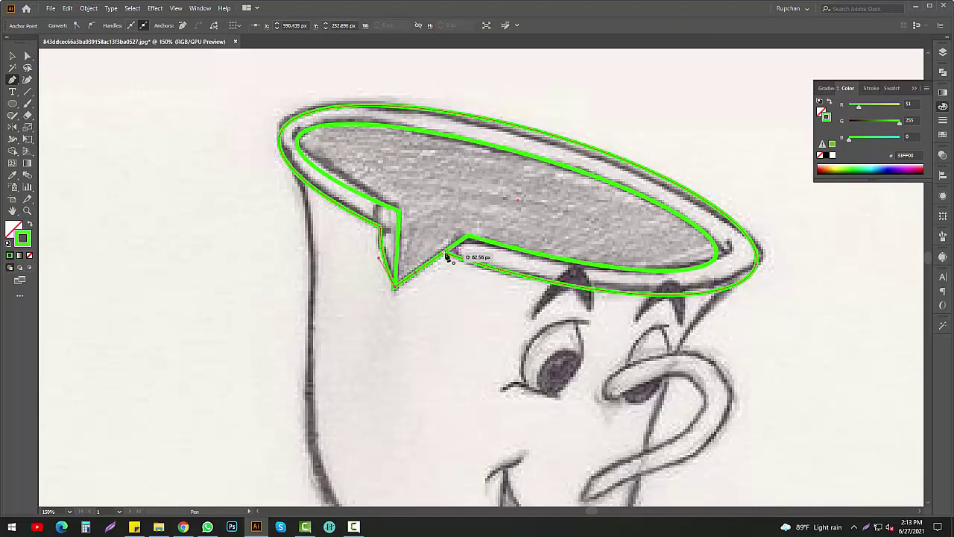
{"action": "left_click_drag", "start_coordinate": [448, 256], "coordinate": [460, 277]}
{"action": "key", "text": "ctrl+minus"}
{"action": "key", "text": "ctrl+minus"}
- Pen-trace the cup body from the rim down around its rounded bottom and back
{"action": "key", "text": "ctrl+plus"}
{"action": "key", "text": "ctrl+plus"}
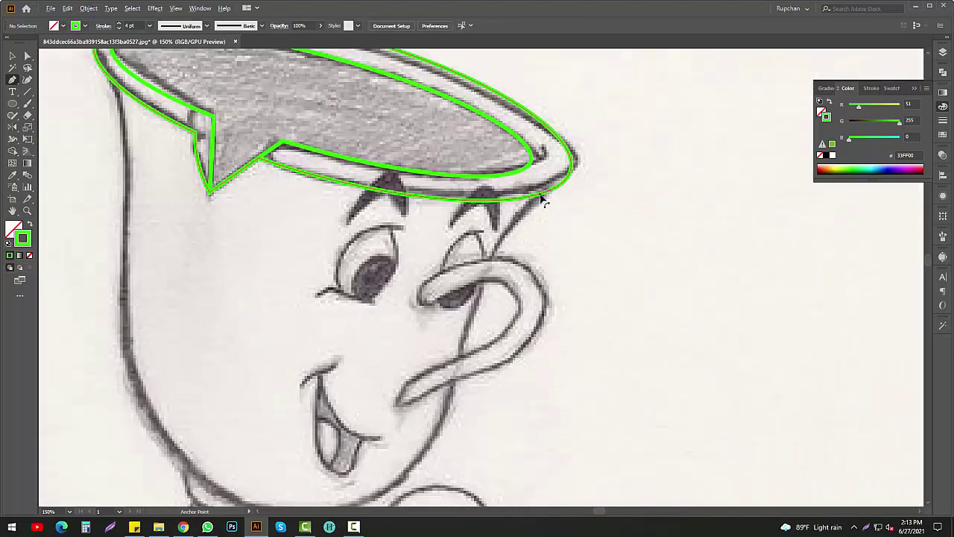
{"action": "left_click", "coordinate": [549, 199]}
{"action": "scroll", "coordinate": [522, 231], "scroll_direction": "down", "scroll_amount": 2}
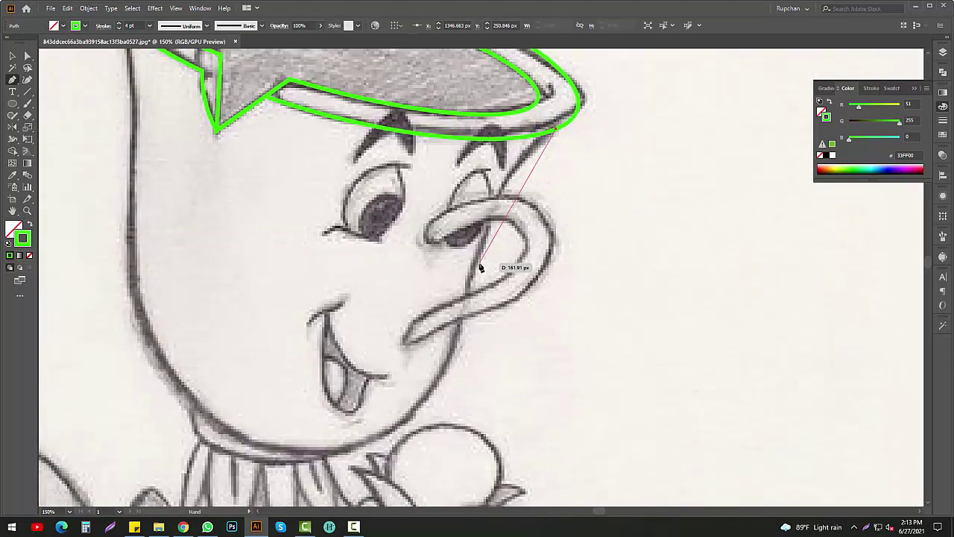
{"action": "left_click", "coordinate": [453, 377]}
{"action": "scroll", "coordinate": [453, 377], "scroll_direction": "down", "scroll_amount": 3}
{"action": "left_click_drag", "start_coordinate": [411, 360], "coordinate": [348, 361]}
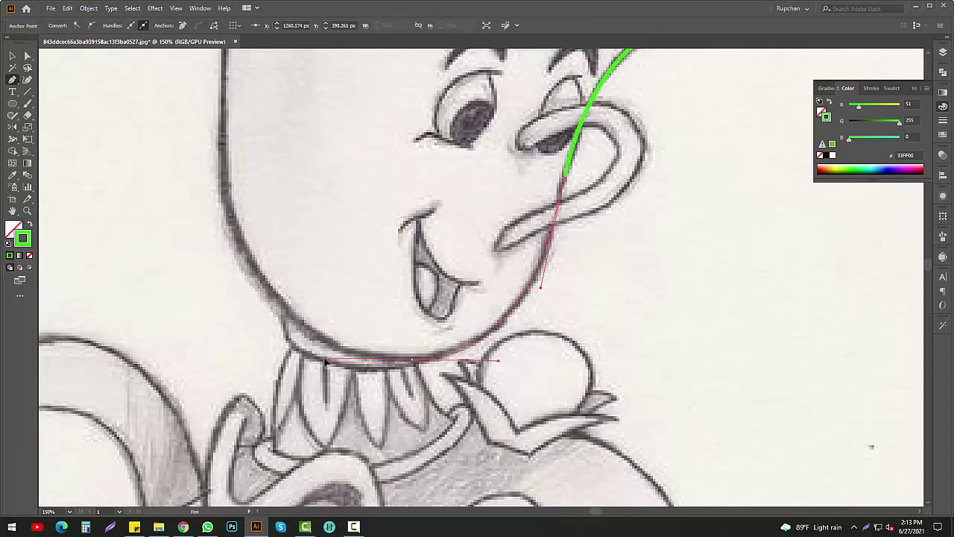
{"action": "left_click_drag", "start_coordinate": [246, 149], "coordinate": [418, 358]}
{"action": "left_click_drag", "start_coordinate": [398, 397], "coordinate": [388, 297]}
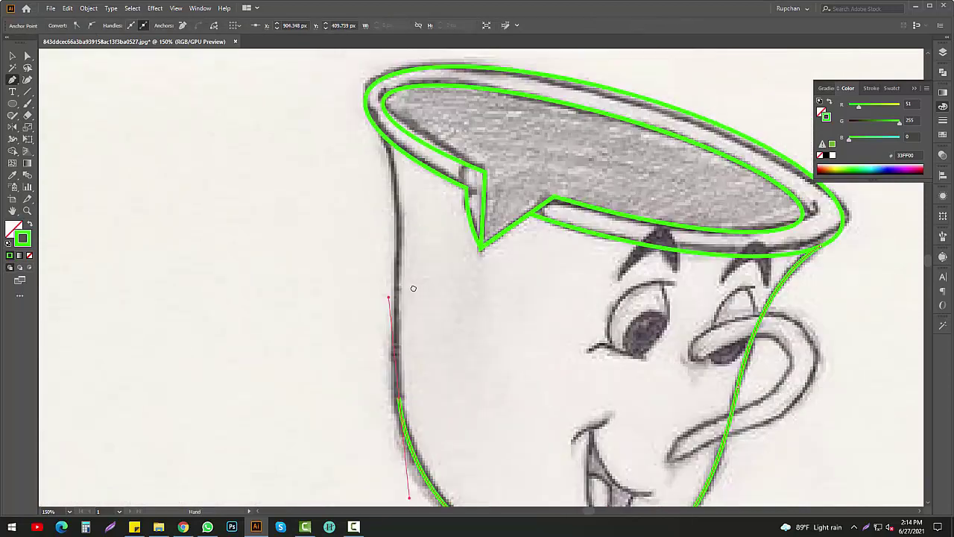
{"action": "scroll", "coordinate": [413, 288], "scroll_direction": "up", "scroll_amount": 3}
{"action": "left_click_drag", "start_coordinate": [376, 158], "coordinate": [571, 361]}
{"action": "key", "text": "ctrl+minus"}
{"action": "key", "text": "ctrl+minus"}
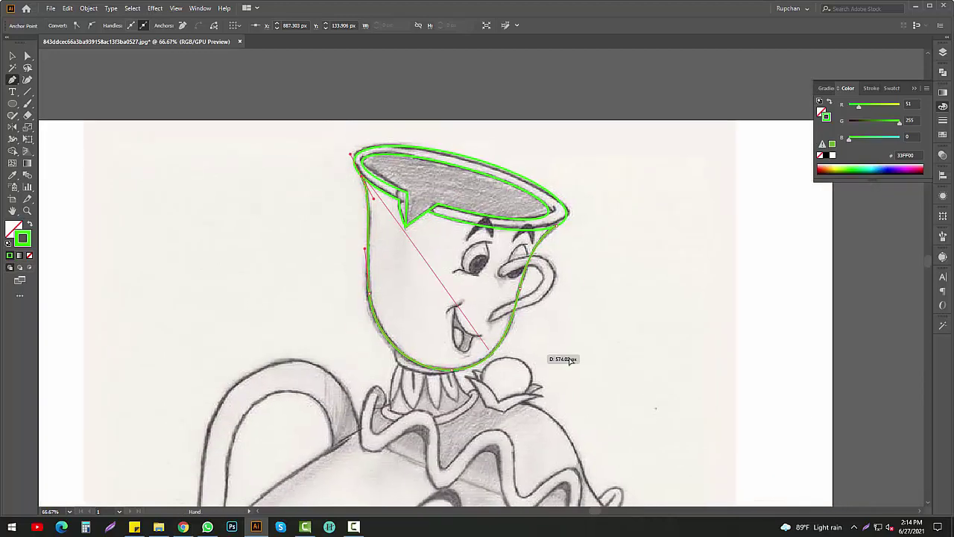
- Set the stroke weight to 1 pt in the Stroke panel
{"action": "scroll", "coordinate": [516, 313], "scroll_direction": "up", "scroll_amount": 2}
{"action": "left_click", "coordinate": [940, 120]}
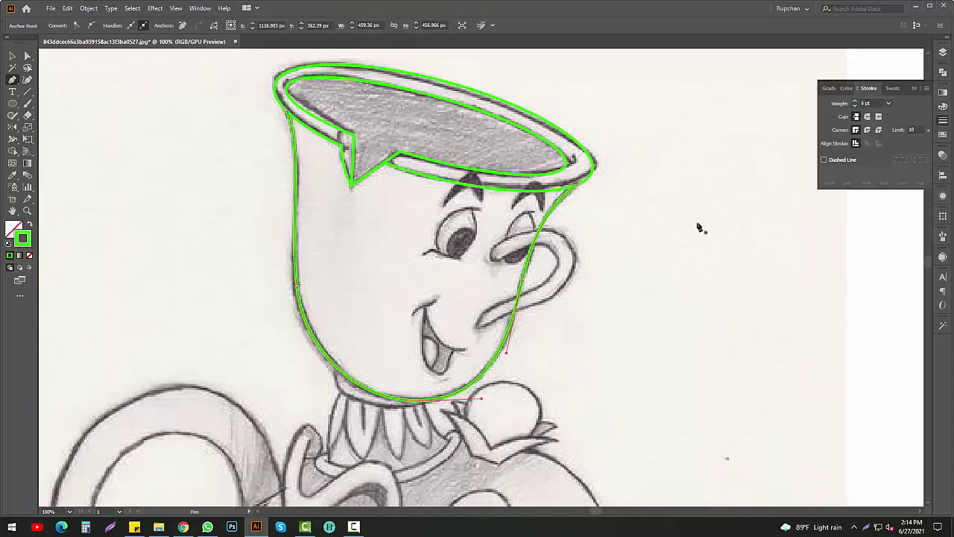
{"action": "scroll", "coordinate": [405, 251], "scroll_direction": "up", "scroll_amount": 4}
{"action": "scroll", "coordinate": [335, 171], "scroll_direction": "down", "scroll_amount": 3}
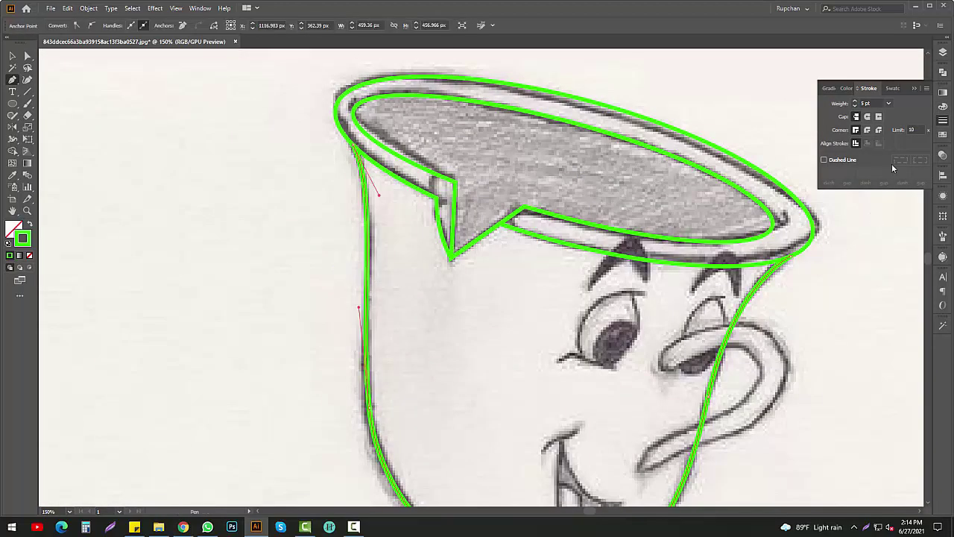
{"action": "scroll", "coordinate": [353, 149], "scroll_direction": "up", "scroll_amount": 5}
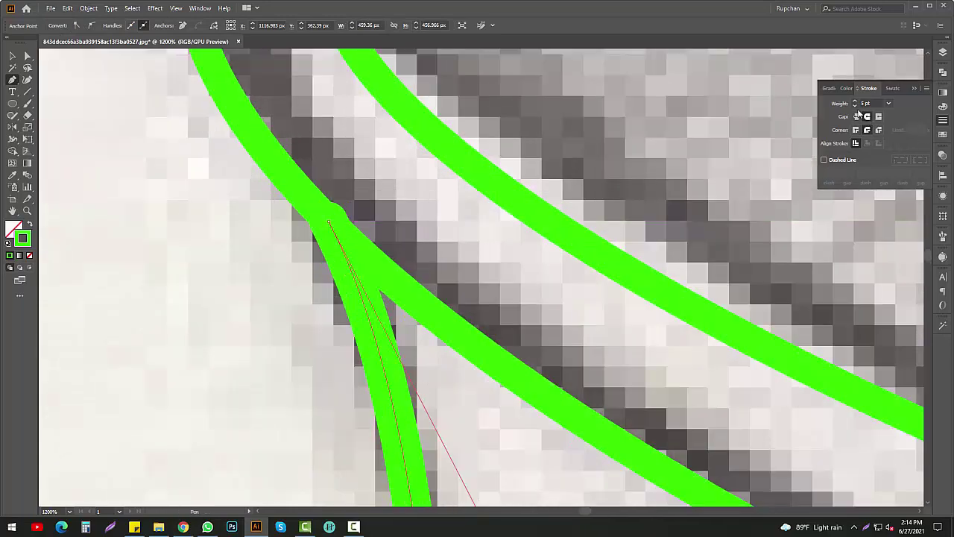
{"action": "scroll", "coordinate": [477, 268], "scroll_direction": "down", "scroll_amount": 4}
{"action": "scroll", "coordinate": [447, 253], "scroll_direction": "down", "scroll_amount": 3}
{"action": "left_click", "coordinate": [520, 280], "text": "ctrl"}
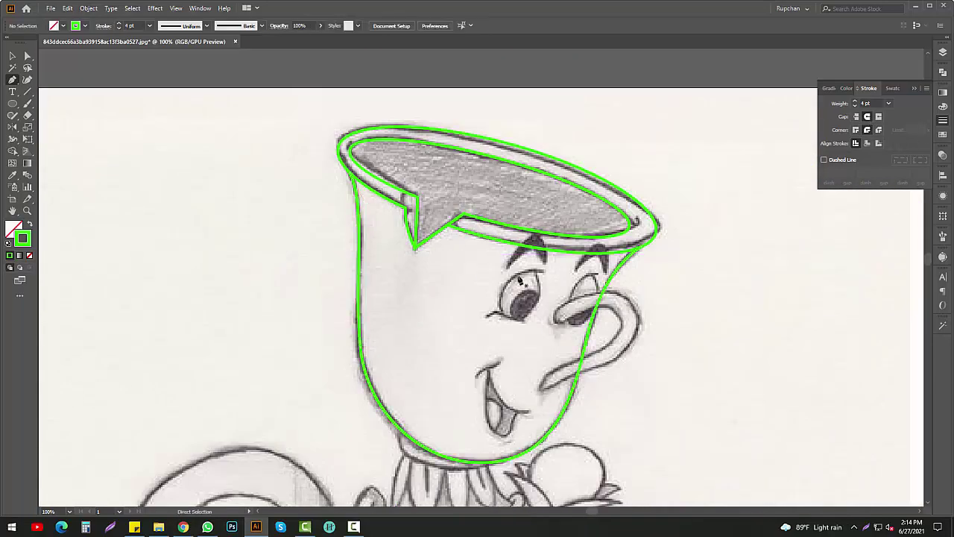
{"action": "left_click", "coordinate": [888, 104]}
{"action": "left_click", "coordinate": [899, 151]}
{"action": "scroll", "coordinate": [526, 240], "scroll_direction": "up", "scroll_amount": 1}
- Trace the left eyebrow as a closed curved outline
{"action": "scroll", "coordinate": [512, 233], "scroll_direction": "up", "scroll_amount": 2}
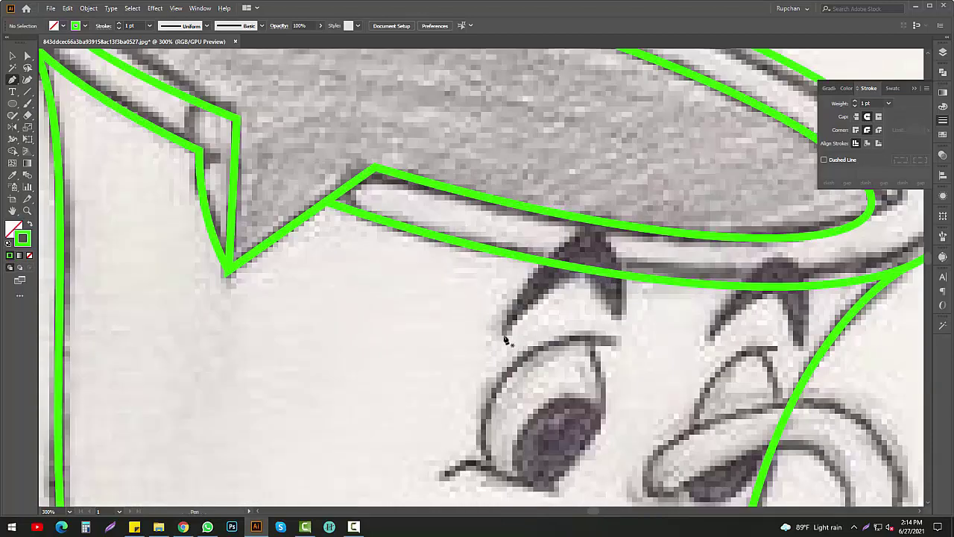
{"action": "left_click", "coordinate": [500, 331]}
{"action": "mouse_move", "coordinate": [601, 221]}
{"action": "left_mouse_down"}
{"action": "mouse_move", "coordinate": [625, 313]}
{"action": "mouse_move", "coordinate": [615, 314]}
{"action": "left_mouse_up"}
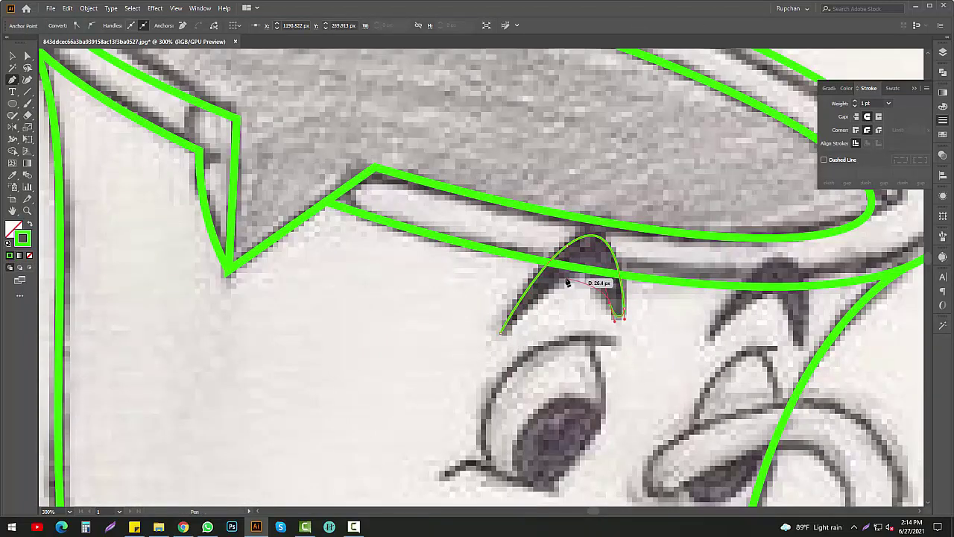
{"action": "left_click_drag", "start_coordinate": [516, 333], "coordinate": [501, 336]}
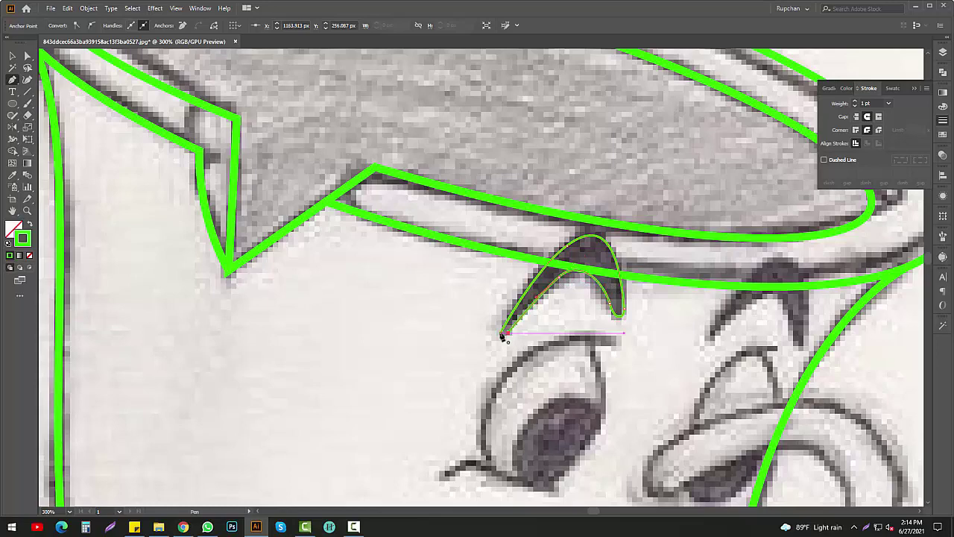
{"action": "left_click", "coordinate": [513, 342], "text": "ctrl"}
{"action": "key", "text": "ctrl+minus"}
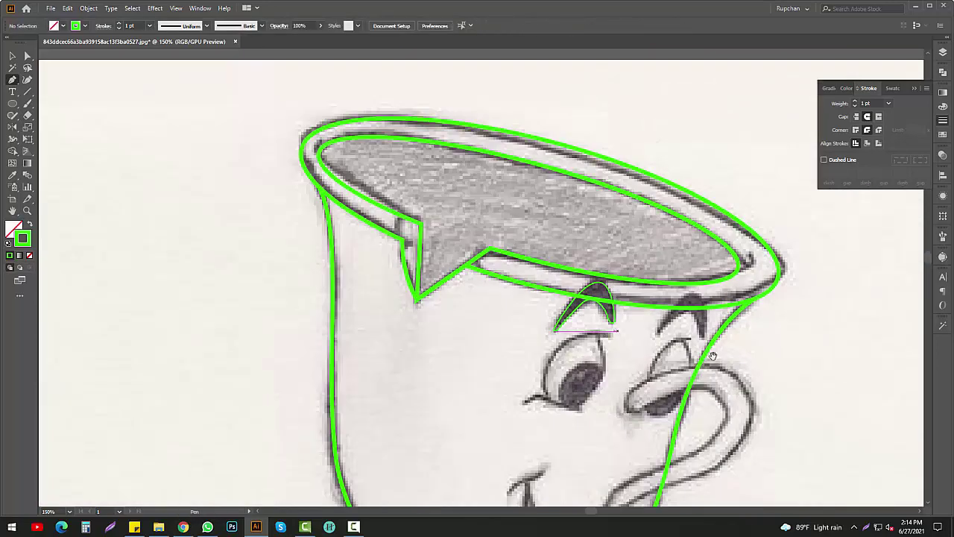
- Trace the right eyebrow as a closed curved outline, redoing one misplaced segment
{"action": "mouse_move", "coordinate": [534, 310]}
{"action": "left_mouse_down"}
{"action": "mouse_move", "coordinate": [567, 279]}
{"action": "mouse_move", "coordinate": [597, 320]}
{"action": "left_mouse_up"}
{"action": "left_click", "coordinate": [597, 320], "text": "alt"}
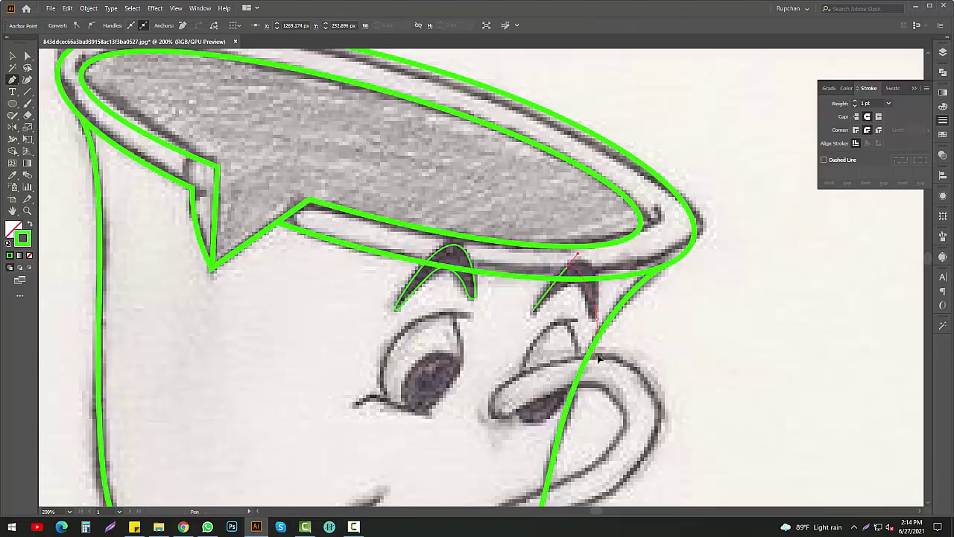
{"action": "scroll", "coordinate": [582, 292], "scroll_direction": "up", "scroll_amount": 1}
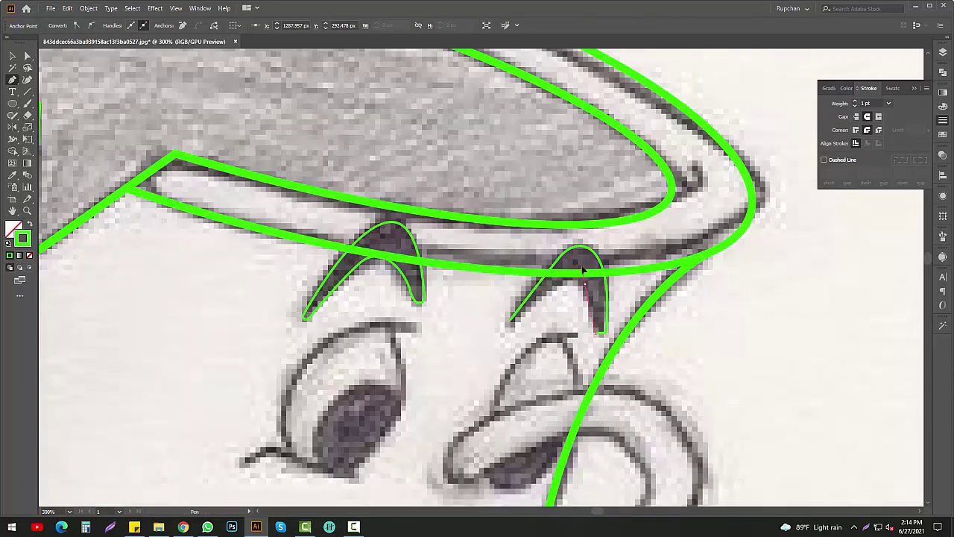
{"action": "left_click_drag", "start_coordinate": [520, 322], "coordinate": [481, 370]}
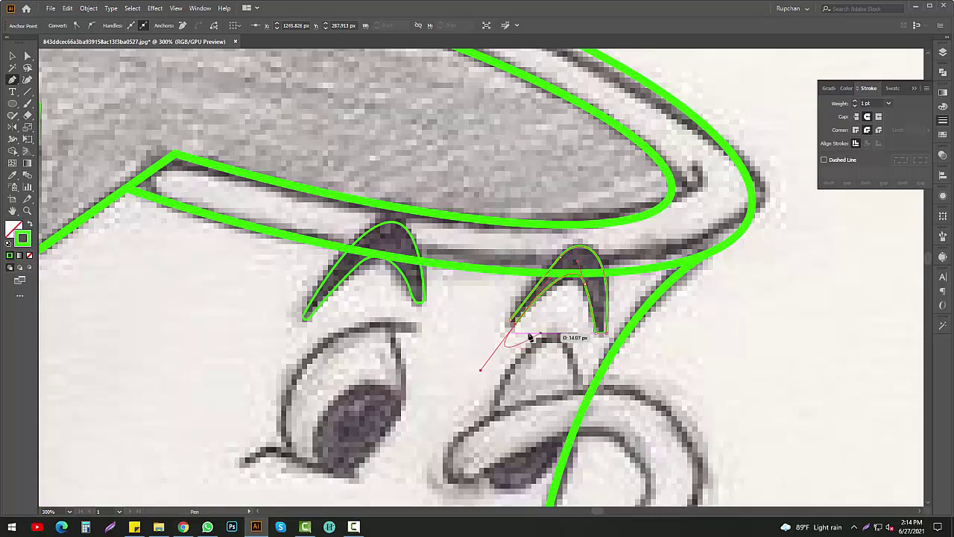
{"action": "key", "text": "ctrl+z"}
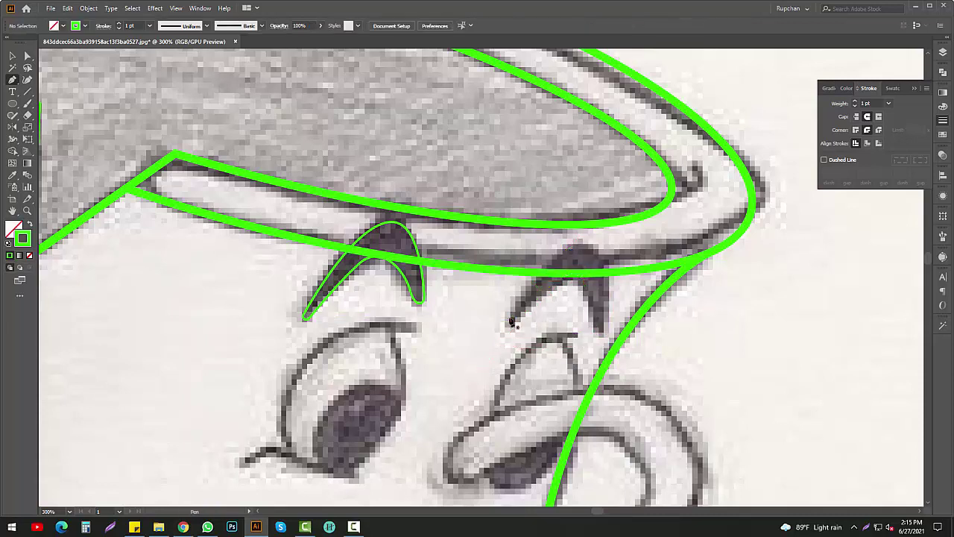
{"action": "left_click", "coordinate": [512, 321]}
{"action": "left_click", "coordinate": [572, 240]}
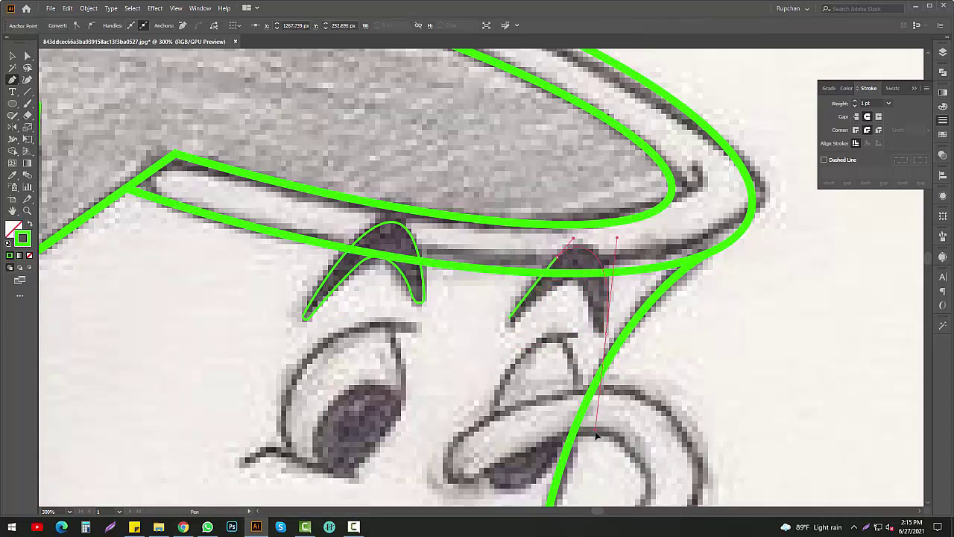
{"action": "left_click_drag", "start_coordinate": [597, 434], "coordinate": [596, 433]}
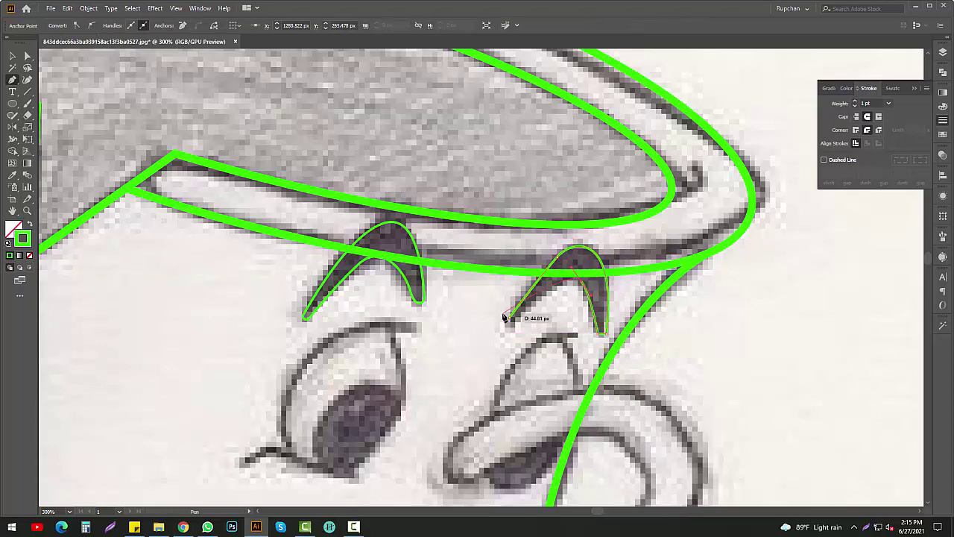
{"action": "scroll", "coordinate": [513, 325], "scroll_direction": "down", "scroll_amount": 1}
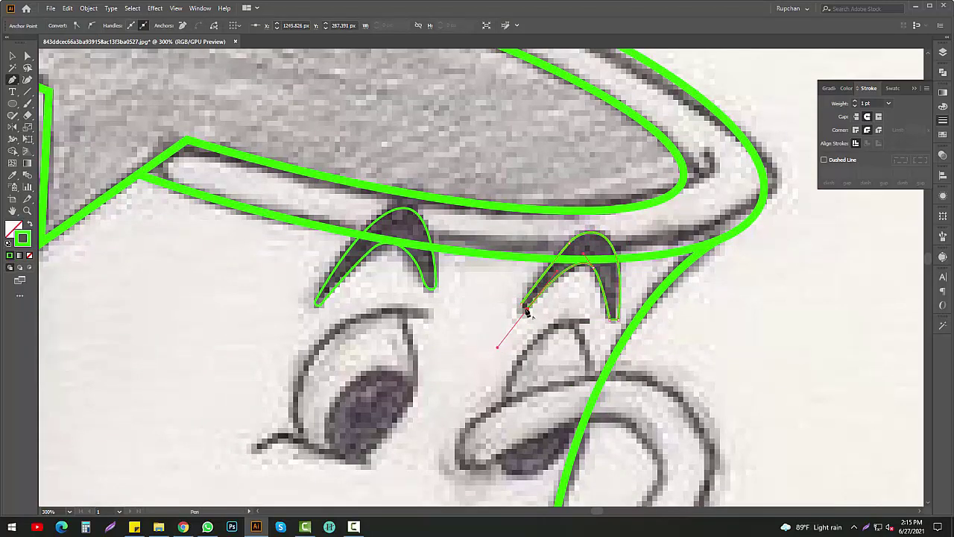
{"action": "left_click", "coordinate": [520, 302]}
{"action": "left_click", "coordinate": [616, 328], "text": "ctrl"}
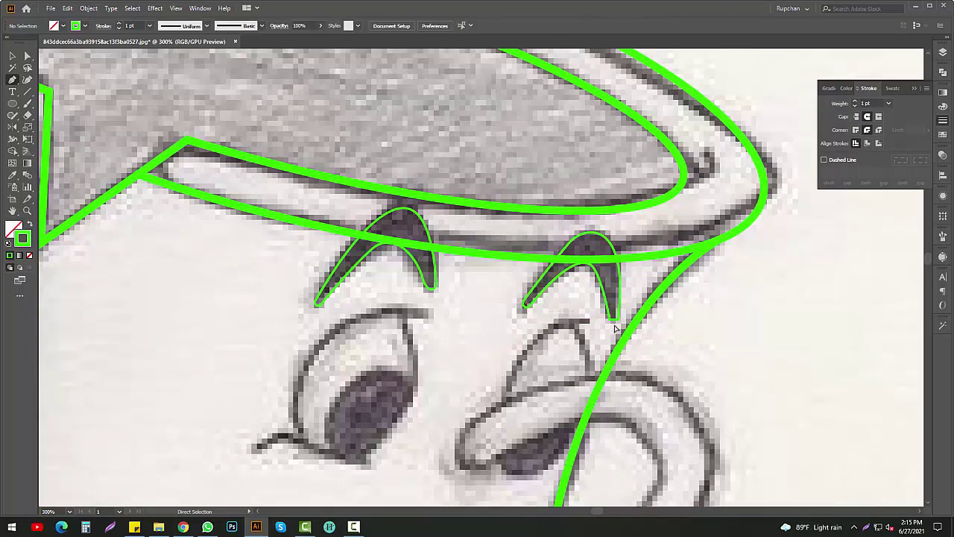
{"action": "scroll", "coordinate": [596, 325], "scroll_direction": "down", "scroll_amount": 1}
{"action": "scroll", "coordinate": [607, 317], "scroll_direction": "down", "scroll_amount": 1}
- Pen-trace the looping curl over the right eye as a closed outline
{"action": "left_click_drag", "start_coordinate": [445, 377], "coordinate": [529, 268]}
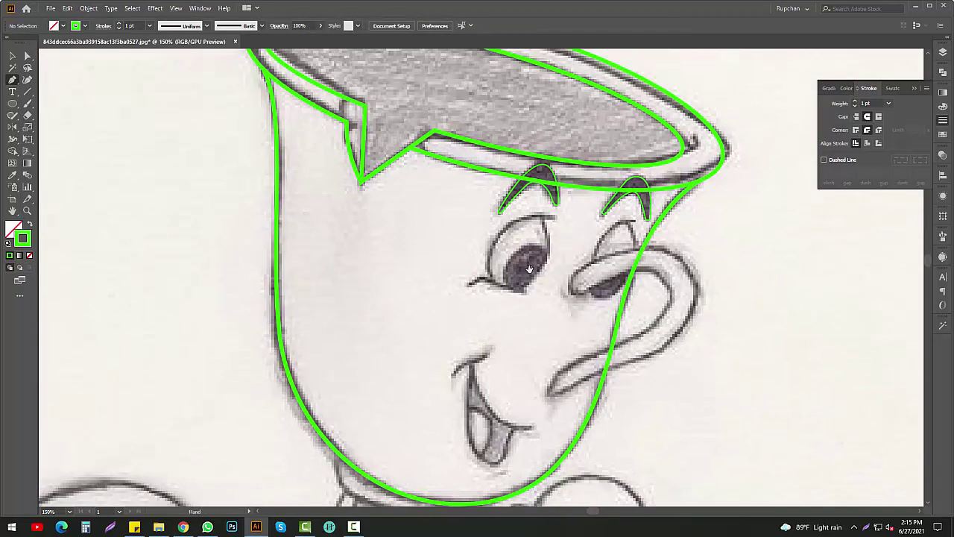
{"action": "scroll", "coordinate": [649, 284], "scroll_direction": "up", "scroll_amount": 1}
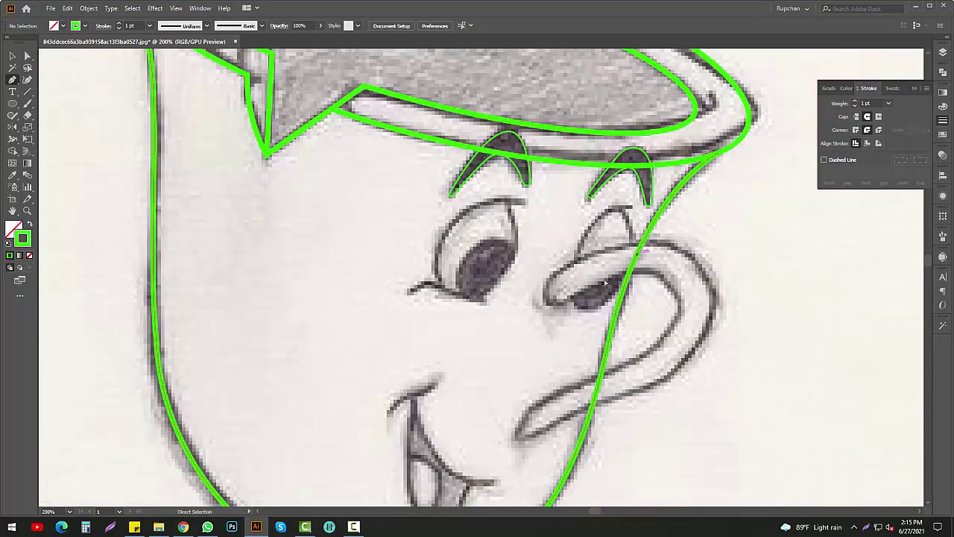
{"action": "left_click", "coordinate": [545, 298]}
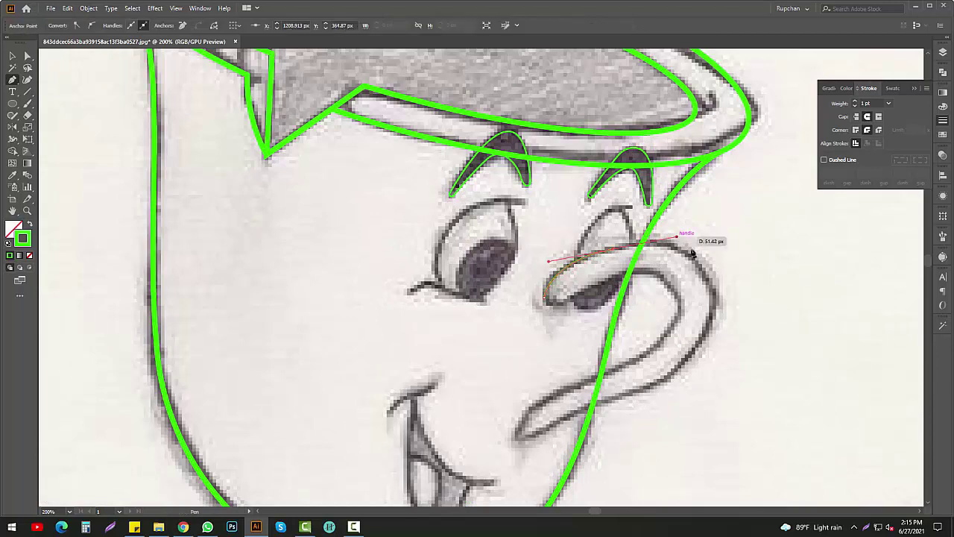
{"action": "left_click_drag", "start_coordinate": [671, 240], "coordinate": [715, 347]}
{"action": "key", "text": "ctrl+z"}
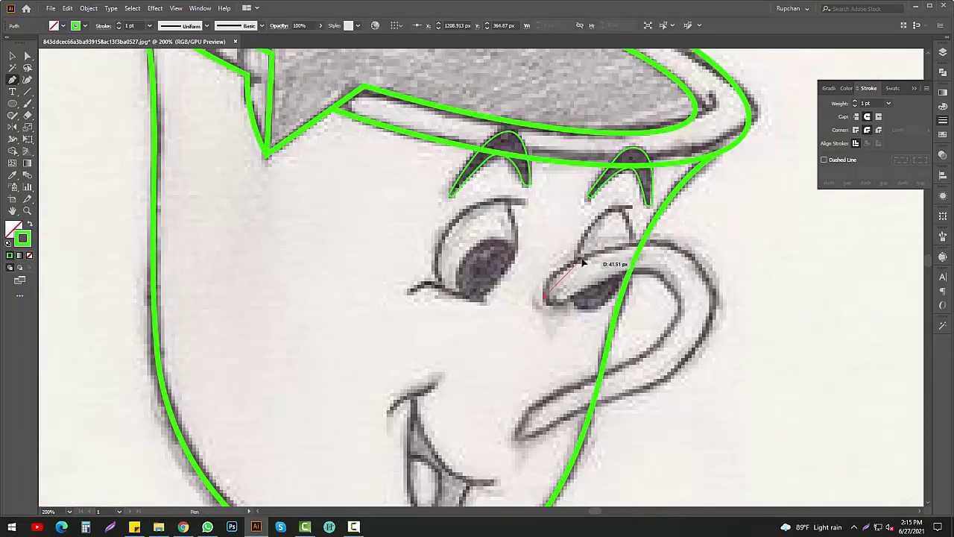
{"action": "left_click_drag", "start_coordinate": [620, 248], "coordinate": [730, 308]}
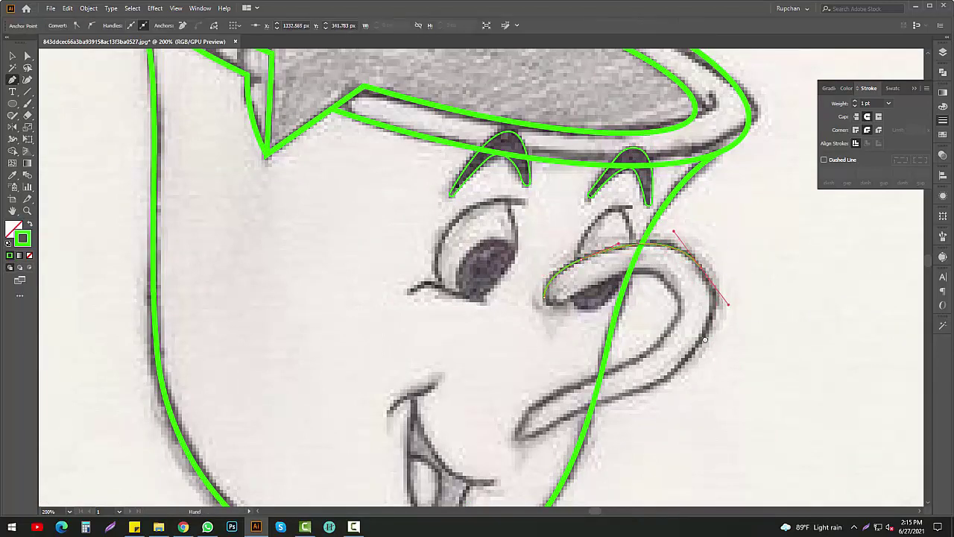
{"action": "left_click_drag", "start_coordinate": [704, 340], "coordinate": [699, 280]}
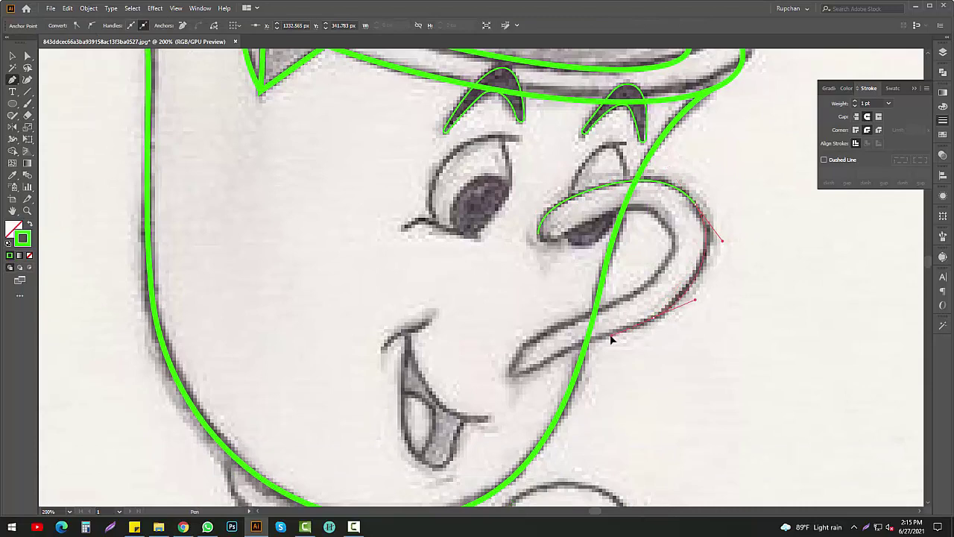
{"action": "left_click_drag", "start_coordinate": [612, 339], "coordinate": [610, 337]}
{"action": "left_click_drag", "start_coordinate": [582, 350], "coordinate": [612, 298]}
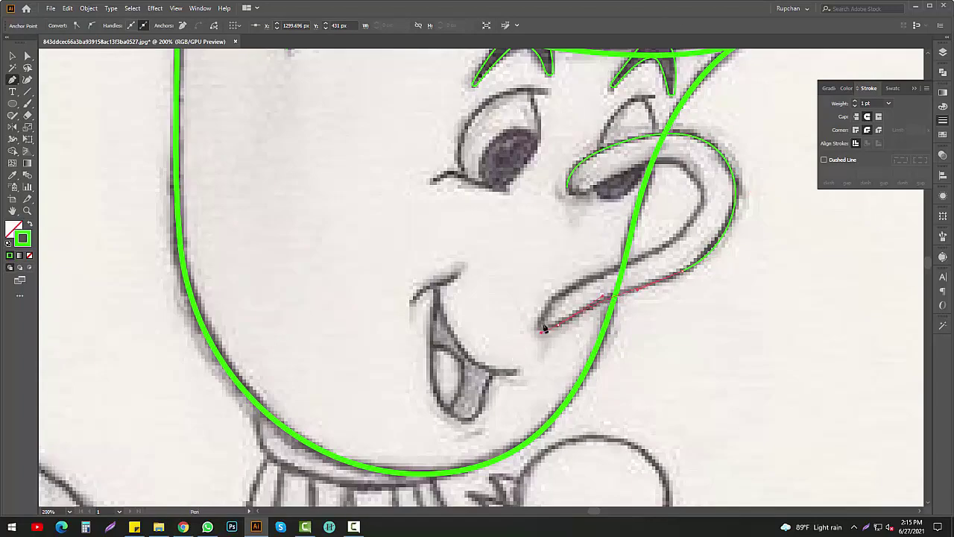
{"action": "left_click_drag", "start_coordinate": [544, 328], "coordinate": [555, 302]}
{"action": "mouse_move", "coordinate": [704, 209]}
{"action": "left_mouse_down"}
{"action": "mouse_move", "coordinate": [671, 272]}
{"action": "mouse_move", "coordinate": [680, 241]}
{"action": "left_mouse_up"}
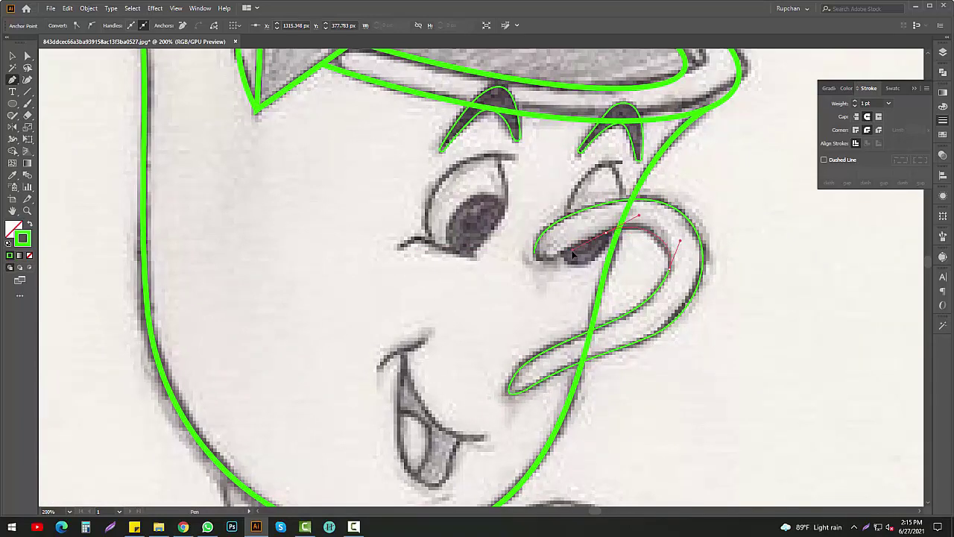
{"action": "left_click_drag", "start_coordinate": [539, 256], "coordinate": [529, 239]}
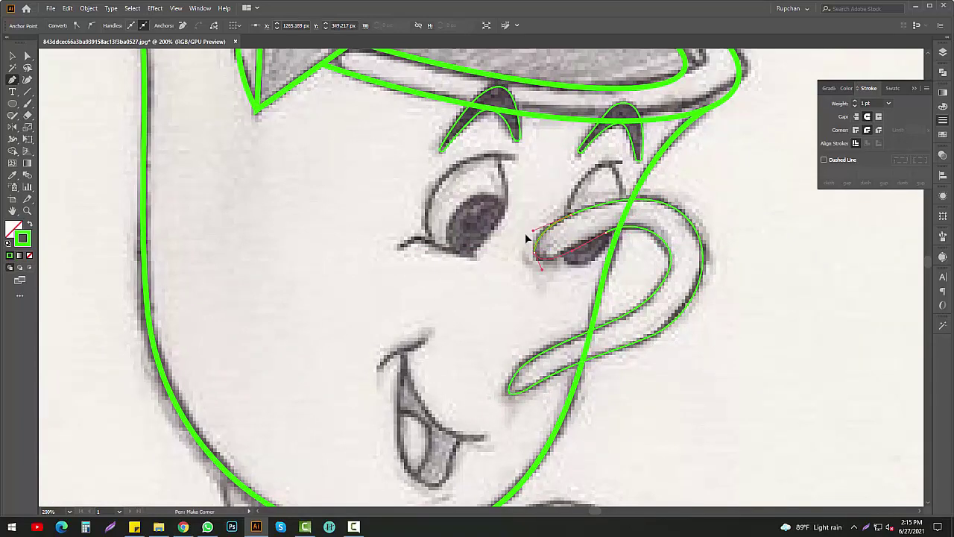
{"action": "left_click", "coordinate": [550, 280], "text": "ctrl"}
- Refine the curl's anchor handles and finish the dark shadow shape inside it
{"action": "scroll", "coordinate": [614, 235], "scroll_direction": "up", "scroll_amount": 2}
{"action": "left_click", "coordinate": [549, 282], "text": "ctrl"}
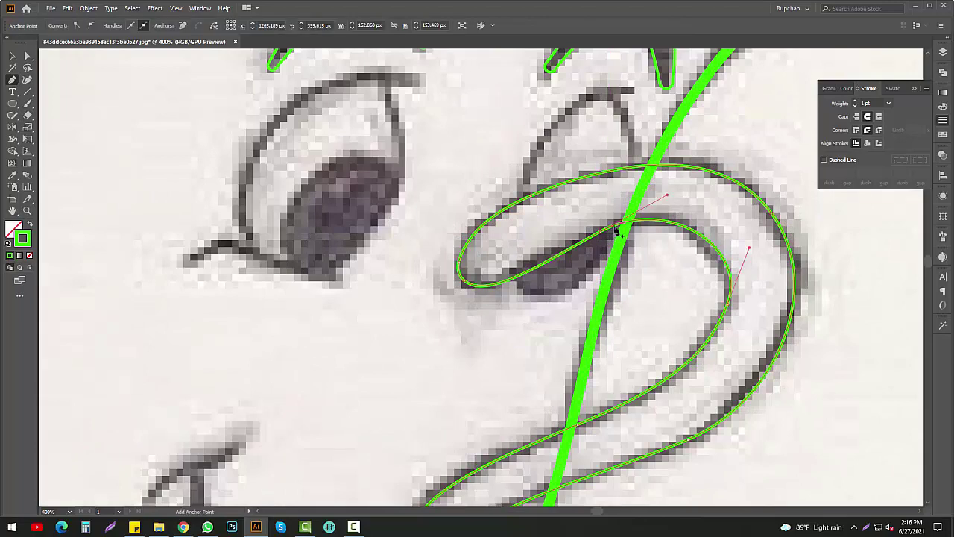
{"action": "mouse_move", "coordinate": [555, 275]}
{"action": "left_mouse_down"}
{"action": "mouse_move", "coordinate": [573, 289]}
{"action": "mouse_move", "coordinate": [540, 304]}
{"action": "left_mouse_up"}
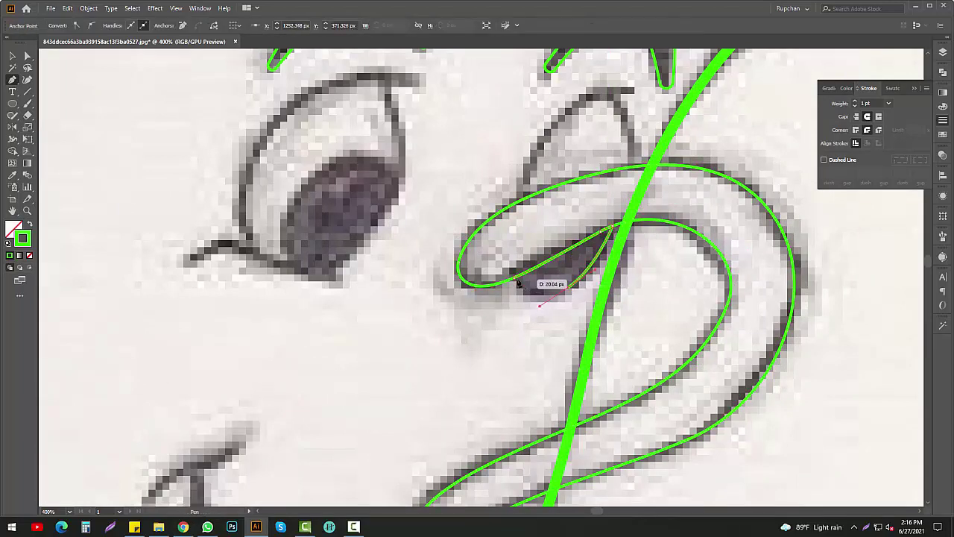
{"action": "left_click", "coordinate": [509, 309], "text": "ctrl"}
{"action": "scroll", "coordinate": [508, 309], "scroll_direction": "down", "scroll_amount": 2}
{"action": "scroll", "coordinate": [616, 328], "scroll_direction": "up", "scroll_amount": 2}
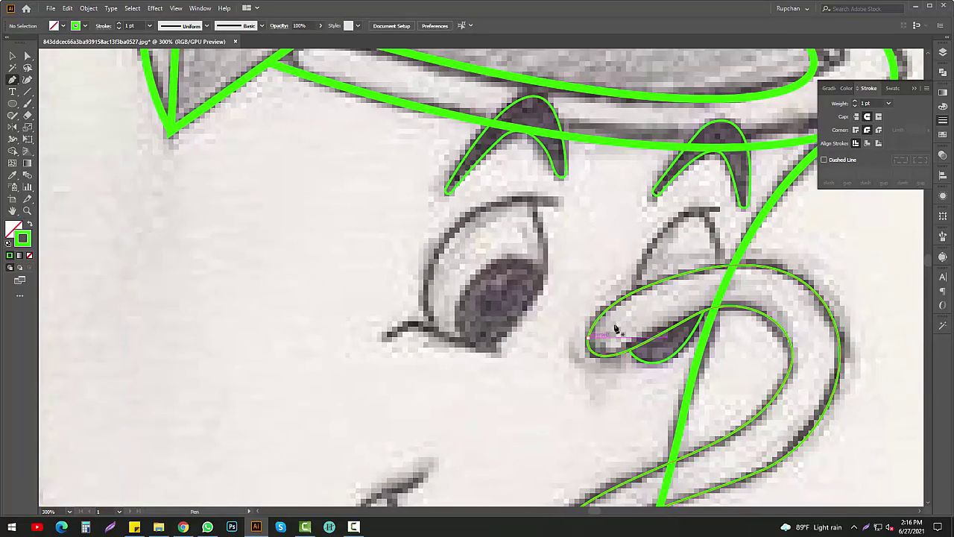
{"action": "scroll", "coordinate": [794, 307], "scroll_direction": "right", "scroll_amount": 5}
- Adjust a curl anchor and draw a curve along the right upper eyelid
{"action": "left_click_drag", "start_coordinate": [701, 239], "coordinate": [820, 278]}
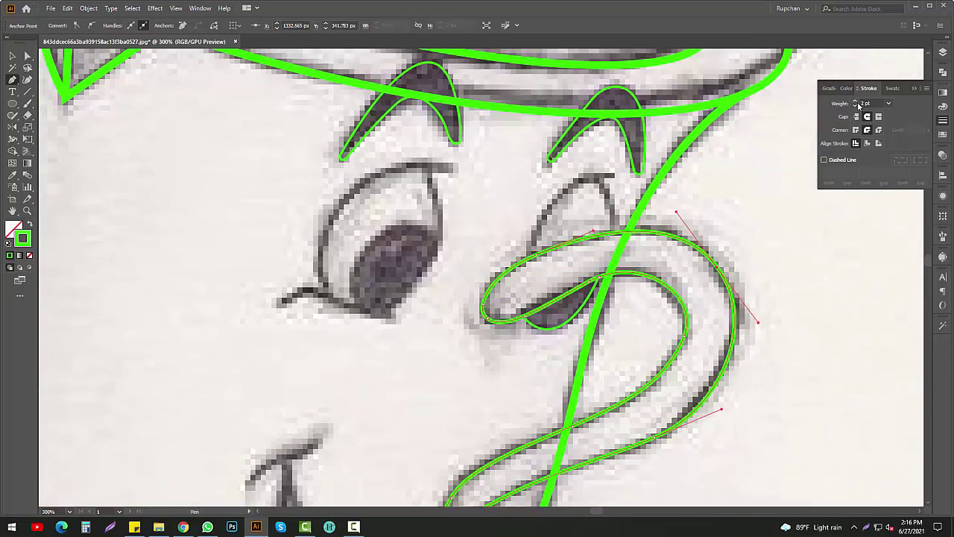
{"action": "key", "text": "p"}
{"action": "scroll", "coordinate": [532, 308], "scroll_direction": "up", "scroll_amount": 2}
{"action": "scroll", "coordinate": [532, 308], "scroll_direction": "right", "scroll_amount": 1}
{"action": "left_click", "coordinate": [516, 293]}
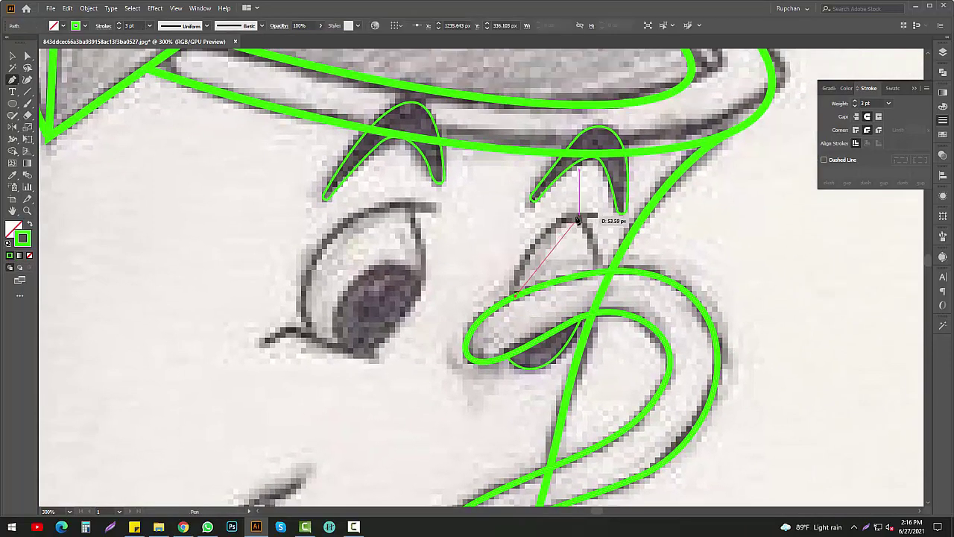
{"action": "left_click_drag", "start_coordinate": [676, 208], "coordinate": [677, 209]}
{"action": "left_click", "coordinate": [641, 235], "text": "ctrl"}
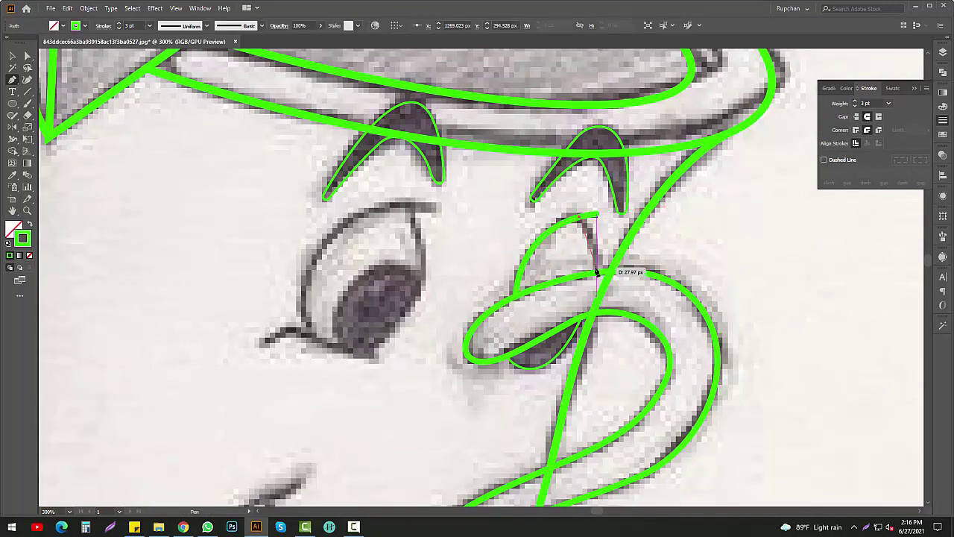
- Outline the left eye shape from its lower corner around to the bottom anchor
{"action": "scroll", "coordinate": [563, 266], "scroll_direction": "down", "scroll_amount": 5}
{"action": "scroll", "coordinate": [514, 257], "scroll_direction": "up", "scroll_amount": 5}
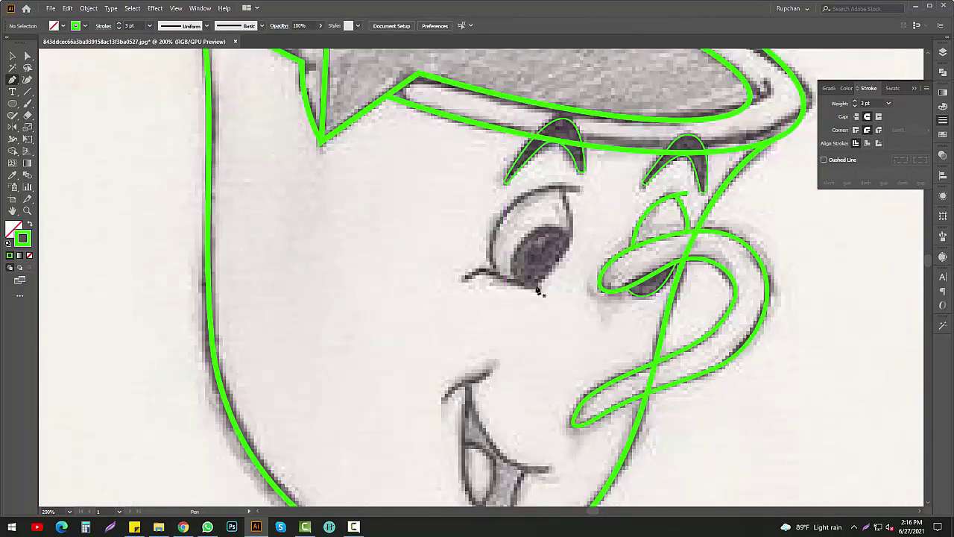
{"action": "left_click", "coordinate": [556, 291]}
{"action": "scroll", "coordinate": [480, 207], "scroll_direction": "up", "scroll_amount": 3}
{"action": "left_click", "coordinate": [542, 241]}
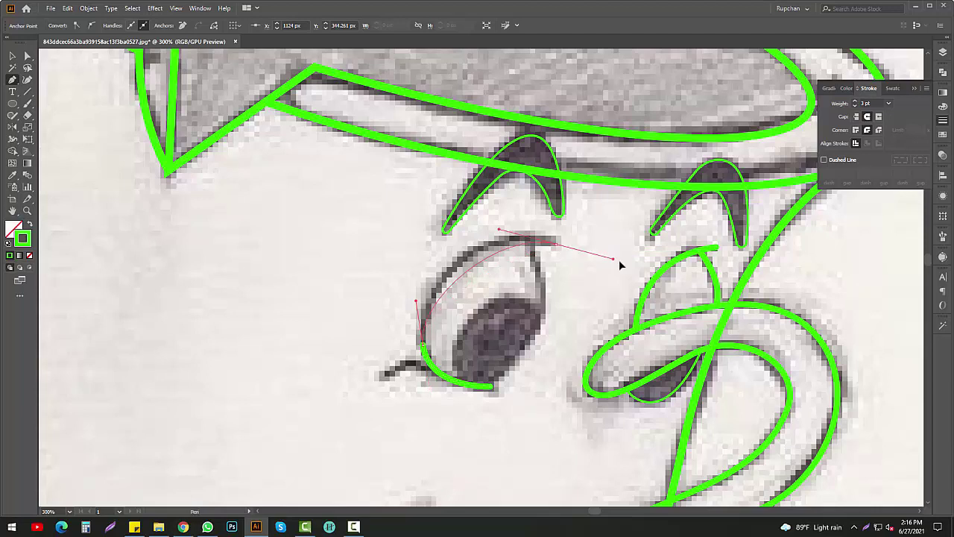
{"action": "left_click", "coordinate": [535, 257], "text": "ctrl"}
{"action": "left_click", "coordinate": [535, 240]}
{"action": "scroll", "coordinate": [547, 330], "scroll_direction": "down", "scroll_amount": 2}
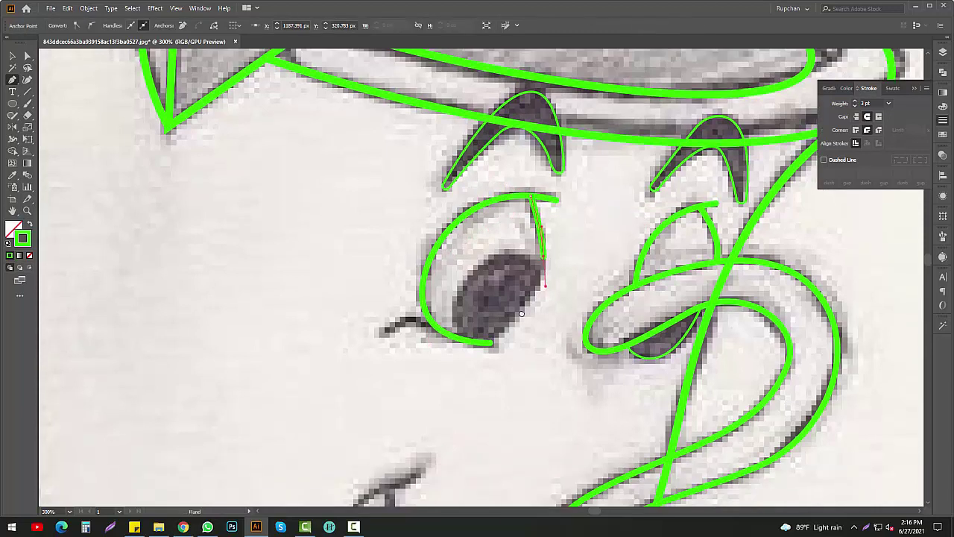
{"action": "left_click", "coordinate": [492, 313]}
- Draw the small lash line beside the left eye and curve the iris edge
{"action": "left_click", "coordinate": [492, 326], "text": "ctrl"}
{"action": "left_click", "coordinate": [429, 292]}
{"action": "left_click", "coordinate": [383, 304]}
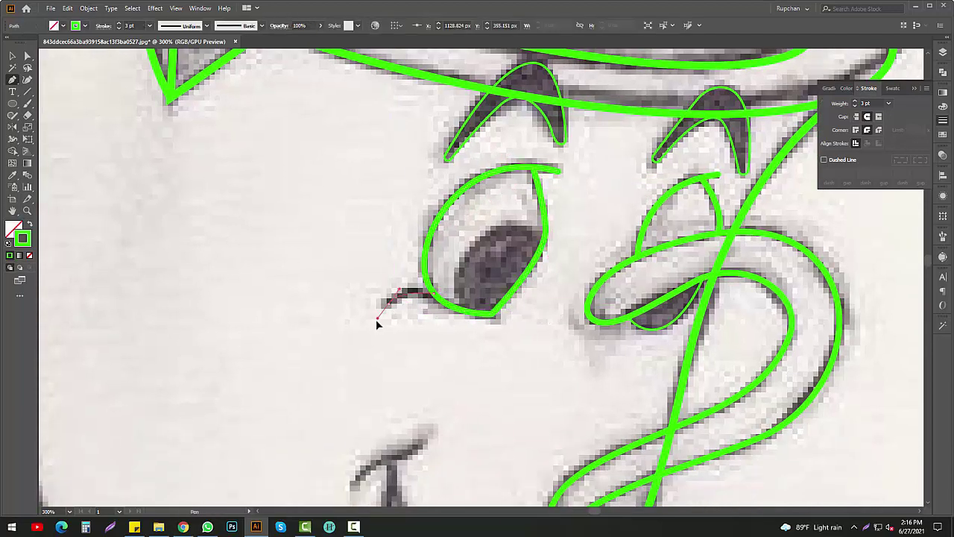
{"action": "left_click", "coordinate": [477, 324], "text": "ctrl"}
{"action": "left_click", "coordinate": [467, 315], "text": "ctrl"}
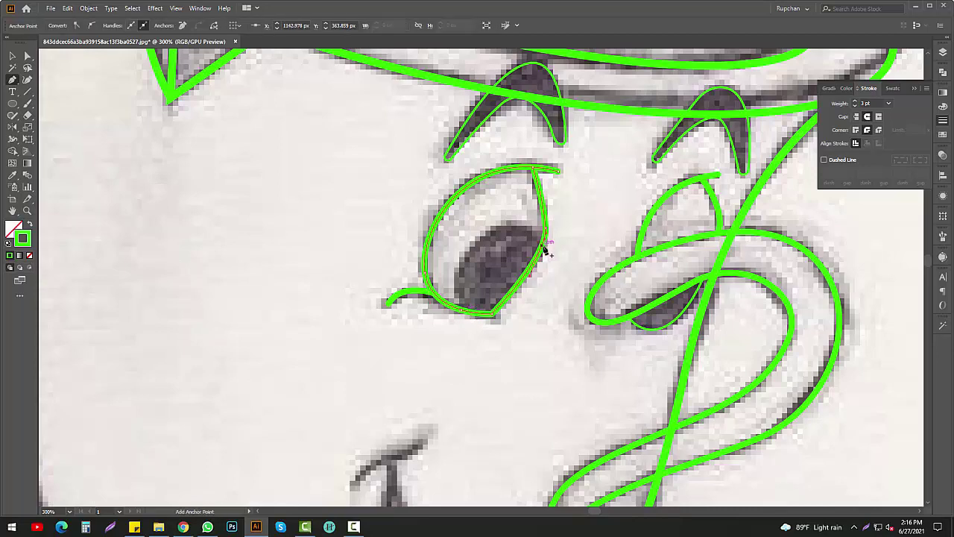
{"action": "left_click", "coordinate": [489, 315]}
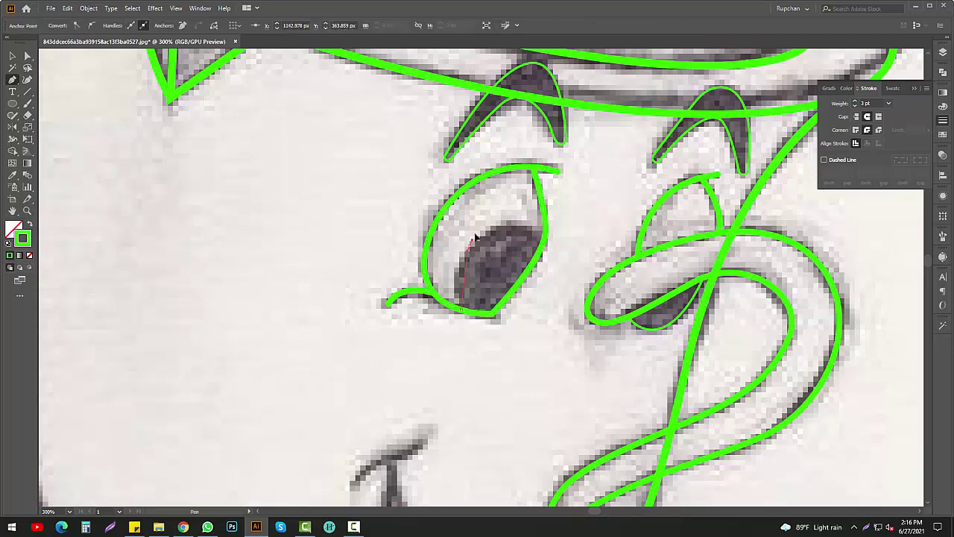
{"action": "left_click_drag", "start_coordinate": [470, 245], "coordinate": [486, 218]}
- Trace the curved top and left side of Chip's mouth with a green pen path
{"action": "scroll", "coordinate": [550, 280], "scroll_direction": "down", "scroll_amount": 3}
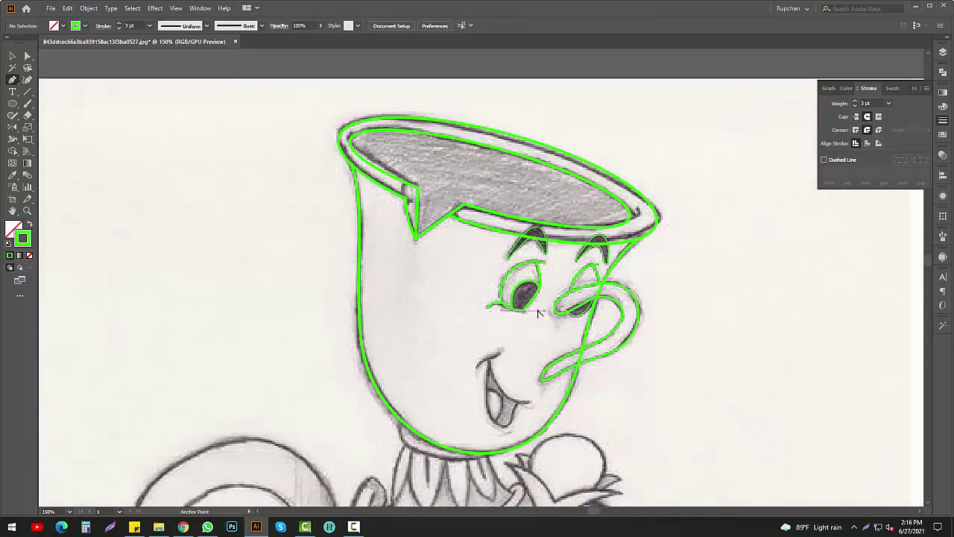
{"action": "scroll", "coordinate": [522, 298], "scroll_direction": "down", "scroll_amount": 2}
{"action": "scroll", "coordinate": [477, 261], "scroll_direction": "up", "scroll_amount": 2}
{"action": "scroll", "coordinate": [447, 260], "scroll_direction": "up", "scroll_amount": 1}
{"action": "left_click_drag", "start_coordinate": [427, 264], "coordinate": [501, 219]}
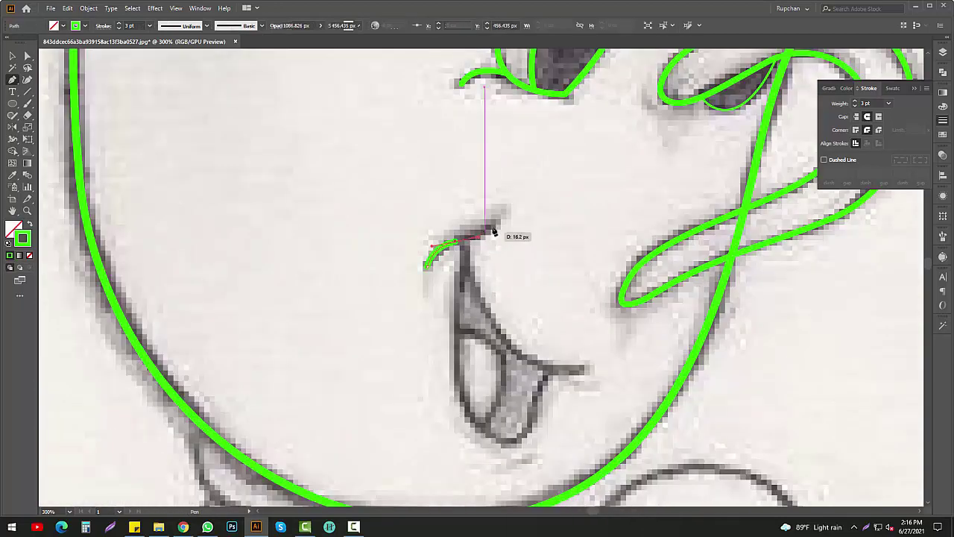
{"action": "scroll", "coordinate": [500, 260], "scroll_direction": "down", "scroll_amount": 2}
{"action": "scroll", "coordinate": [448, 223], "scroll_direction": "right", "scroll_amount": 2}
{"action": "mouse_move", "coordinate": [403, 180]}
{"action": "left_mouse_down"}
{"action": "mouse_move", "coordinate": [466, 298]}
{"action": "mouse_move", "coordinate": [443, 285]}
{"action": "mouse_move", "coordinate": [429, 321]}
{"action": "mouse_move", "coordinate": [405, 277]}
{"action": "left_mouse_up"}
- Carry the mouth outline to its right corner and bottom, then close it at the top anchor
{"action": "left_click", "coordinate": [488, 310]}
{"action": "left_click", "coordinate": [522, 313]}
{"action": "scroll", "coordinate": [511, 313], "scroll_direction": "down", "scroll_amount": 2}
{"action": "scroll", "coordinate": [390, 260], "scroll_direction": "up", "scroll_amount": 2}
{"action": "scroll", "coordinate": [390, 260], "scroll_direction": "left", "scroll_amount": 1}
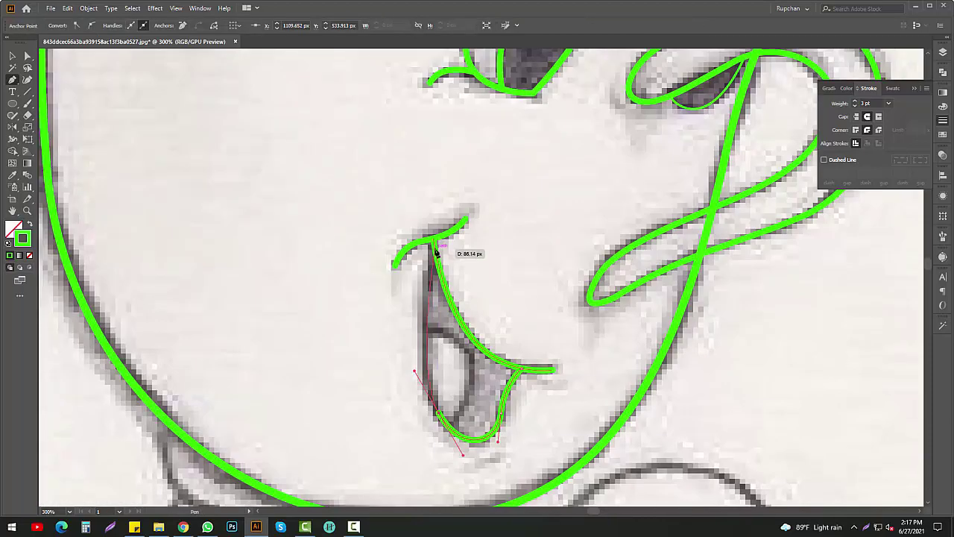
{"action": "left_click_drag", "start_coordinate": [434, 246], "coordinate": [445, 211]}
{"action": "scroll", "coordinate": [445, 211], "scroll_direction": "down", "scroll_amount": 3}
- Draw the curved tongue line inside the mouth, then zoom out below the cup
{"action": "left_click", "coordinate": [411, 248]}
{"action": "left_click_drag", "start_coordinate": [459, 295], "coordinate": [440, 351]}
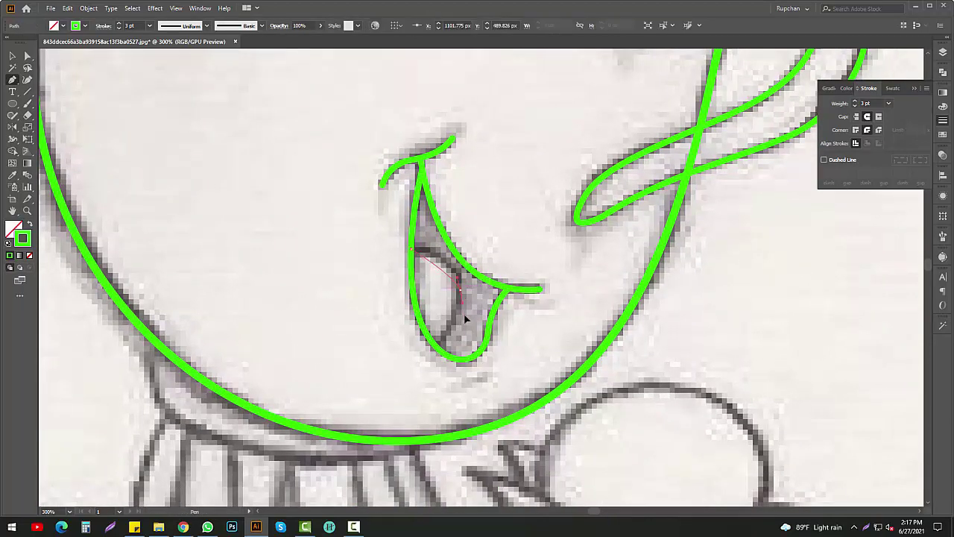
{"action": "key", "text": "ctrl+shift+a"}
{"action": "key", "text": "ctrl+minus"}
{"action": "key", "text": "ctrl+minus"}
{"action": "key", "text": "ctrl+minus"}
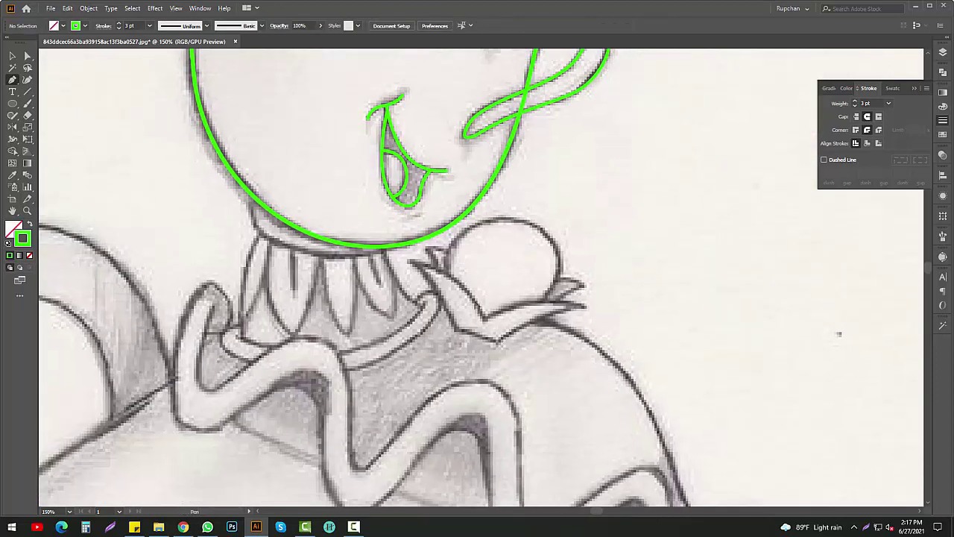
{"action": "key", "text": "ctrl+minus"}
{"action": "key", "text": "ctrl+plus"}
{"action": "key", "text": "ctrl+plus"}
- Draw a green curved band line under the cup's bottom edge
{"action": "left_click_drag", "start_coordinate": [363, 202], "coordinate": [419, 268]}
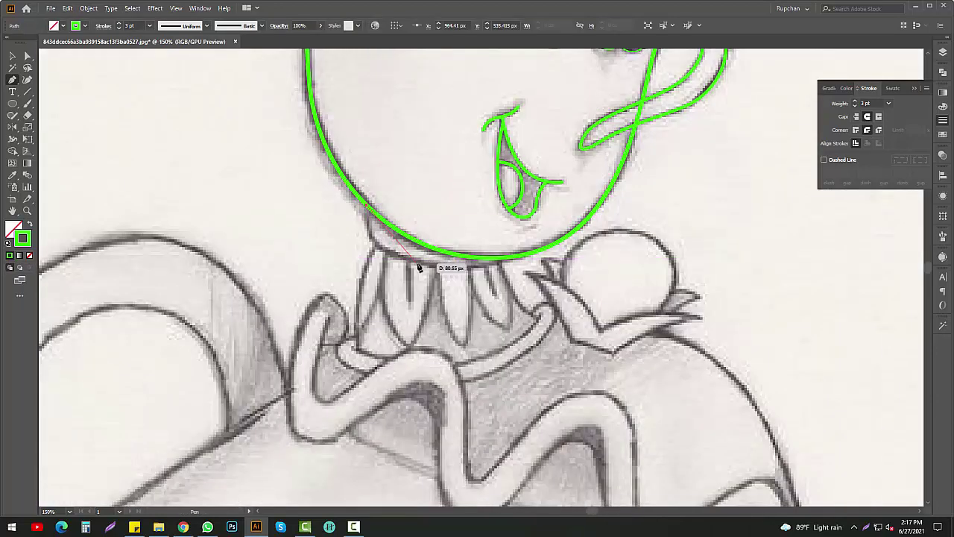
{"action": "left_click", "coordinate": [537, 257]}
{"action": "key", "text": "ctrl+shift+a"}
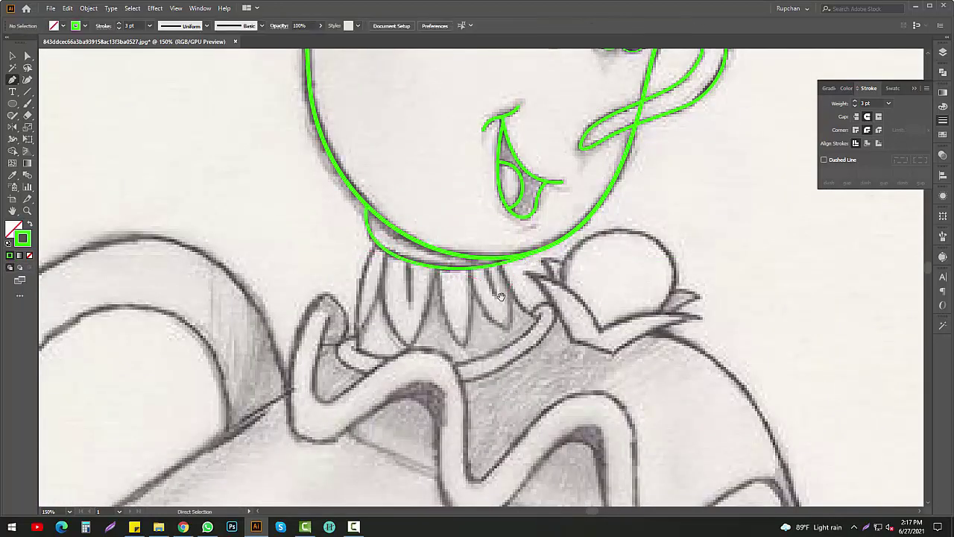
{"action": "scroll", "coordinate": [520, 300], "scroll_direction": "down", "scroll_amount": 1}
- Draw a line down from the cup's edge that hooks into a curl
{"action": "mouse_move", "coordinate": [504, 246]}
{"action": "left_mouse_down"}
{"action": "mouse_move", "coordinate": [542, 302]}
{"action": "mouse_move", "coordinate": [565, 306]}
{"action": "mouse_move", "coordinate": [558, 287]}
{"action": "mouse_move", "coordinate": [572, 287]}
{"action": "left_mouse_up"}
{"action": "key", "text": "ctrl+shift+a"}
{"action": "scroll", "coordinate": [543, 295], "scroll_direction": "up", "scroll_amount": 1}
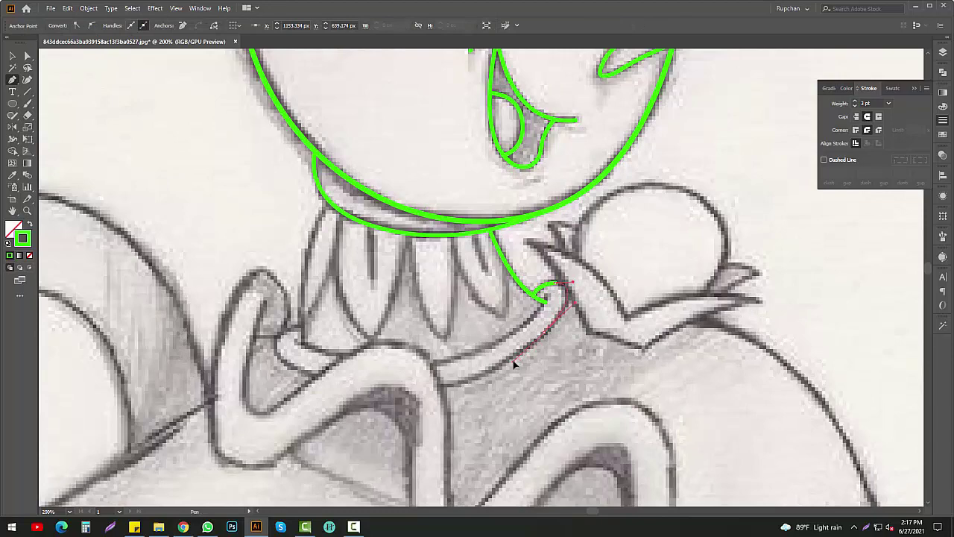
{"action": "scroll", "coordinate": [559, 321], "scroll_direction": "up", "scroll_amount": 1}
{"action": "scroll", "coordinate": [558, 284], "scroll_direction": "up", "scroll_amount": 1}
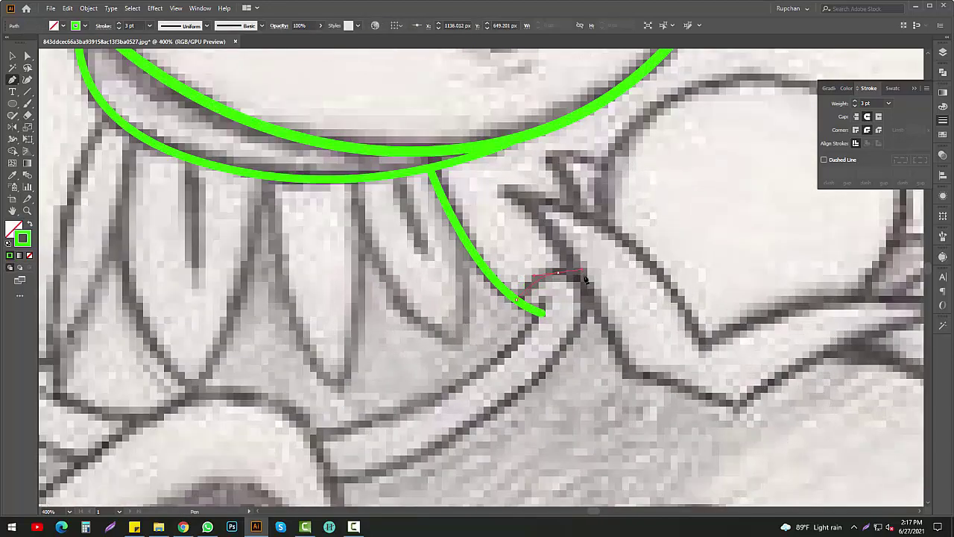
{"action": "left_click_drag", "start_coordinate": [585, 279], "coordinate": [551, 317]}
{"action": "scroll", "coordinate": [533, 390], "scroll_direction": "down", "scroll_amount": 2}
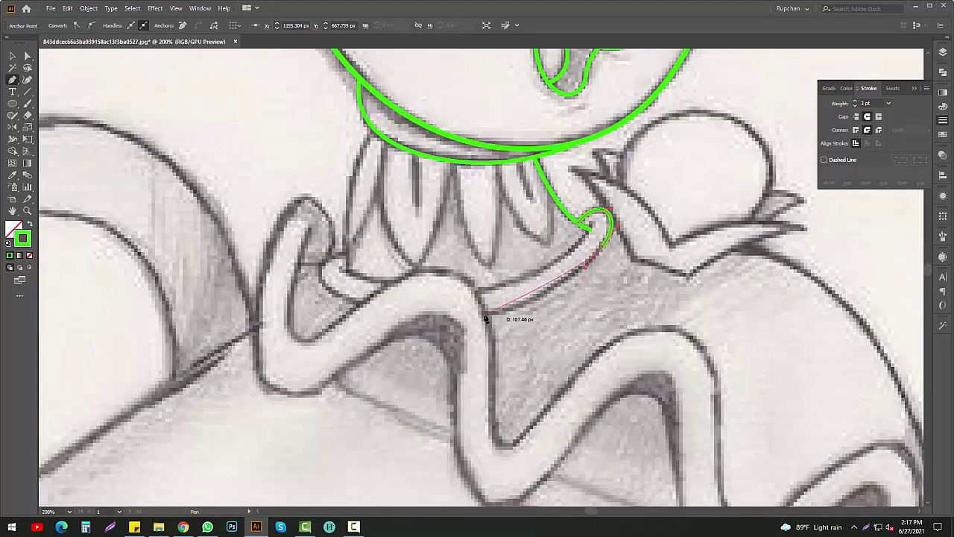
{"action": "left_click_drag", "start_coordinate": [485, 313], "coordinate": [438, 330]}
{"action": "key", "text": "Escape"}
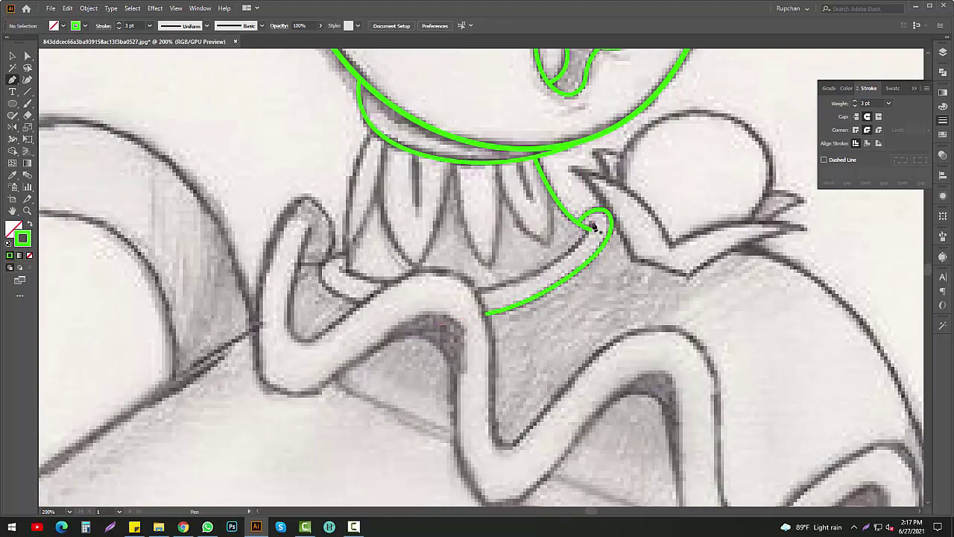
- Add the curl's second strand toward the collar and check its end anchor
{"action": "left_click", "coordinate": [592, 225]}
{"action": "left_click", "coordinate": [382, 310], "text": "ctrl"}
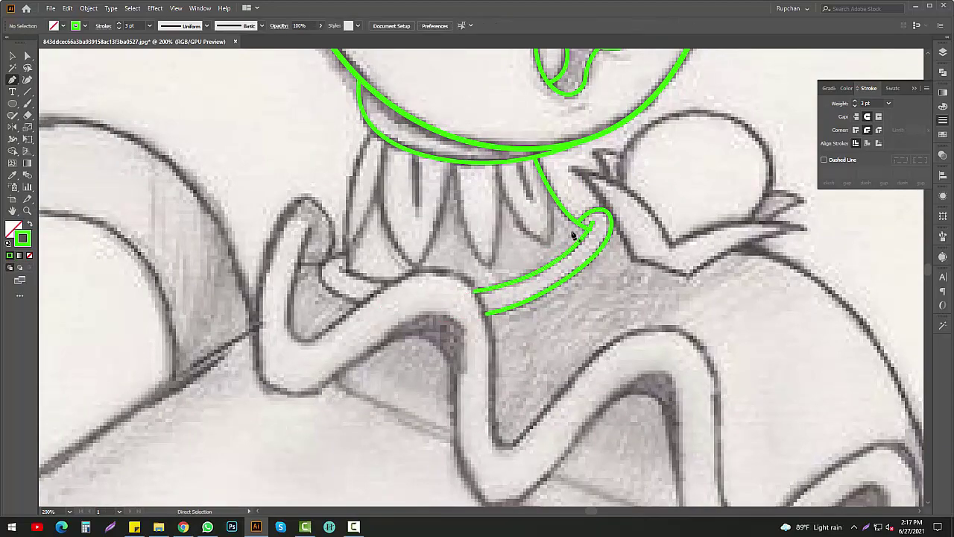
{"action": "scroll", "coordinate": [575, 220], "scroll_direction": "up", "scroll_amount": 1}
{"action": "left_click", "coordinate": [605, 237], "text": "ctrl"}
{"action": "left_click", "coordinate": [603, 252], "text": "ctrl"}
{"action": "scroll", "coordinate": [366, 299], "scroll_direction": "down", "scroll_amount": 3}
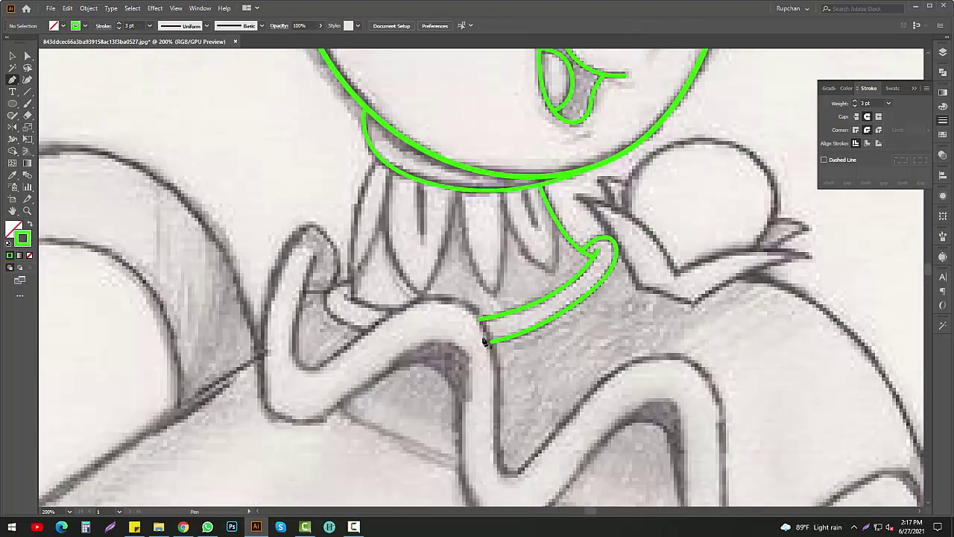
{"action": "scroll", "coordinate": [365, 300], "scroll_direction": "down", "scroll_amount": 2}
{"action": "scroll", "coordinate": [370, 266], "scroll_direction": "up", "scroll_amount": 2}
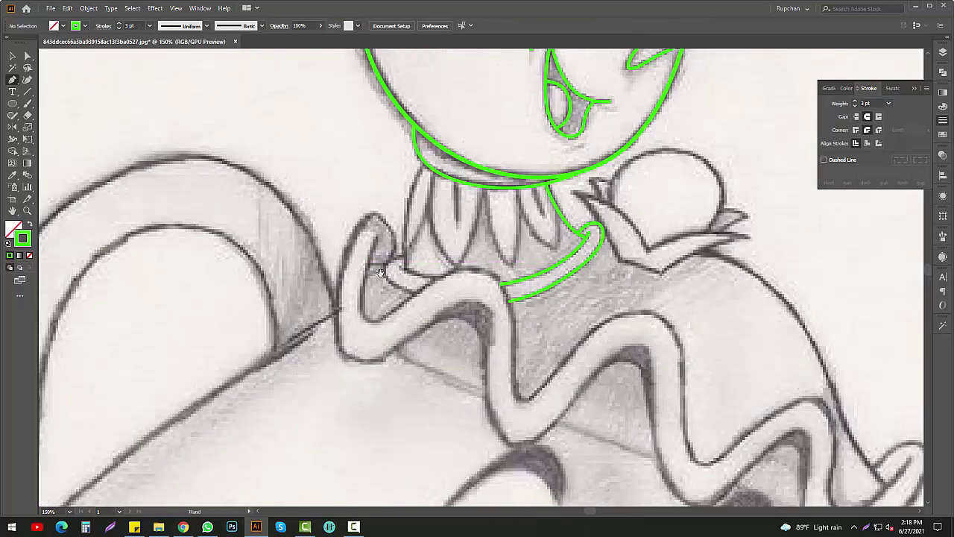
- Trace the short segment and rounded tip at the wavy collar's left end
{"action": "mouse_move", "coordinate": [381, 272]}
{"action": "left_mouse_down"}
{"action": "mouse_move", "coordinate": [398, 270]}
{"action": "mouse_move", "coordinate": [396, 243]}
{"action": "left_mouse_up"}
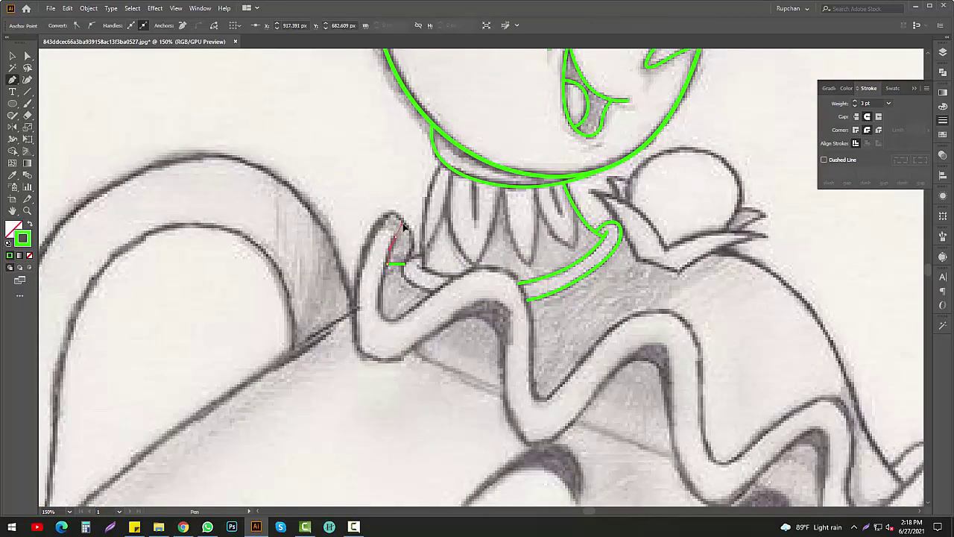
{"action": "left_click", "coordinate": [393, 237]}
{"action": "left_click", "coordinate": [409, 269], "text": "ctrl"}
{"action": "scroll", "coordinate": [417, 222], "scroll_direction": "up", "scroll_amount": 1}
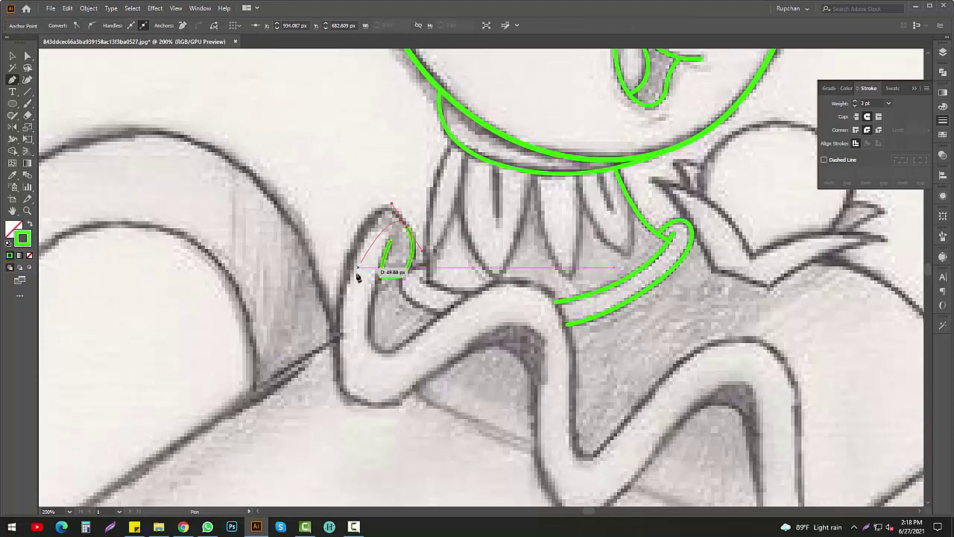
{"action": "left_click_drag", "start_coordinate": [346, 276], "coordinate": [330, 323]}
{"action": "left_click_drag", "start_coordinate": [330, 355], "coordinate": [333, 327]}
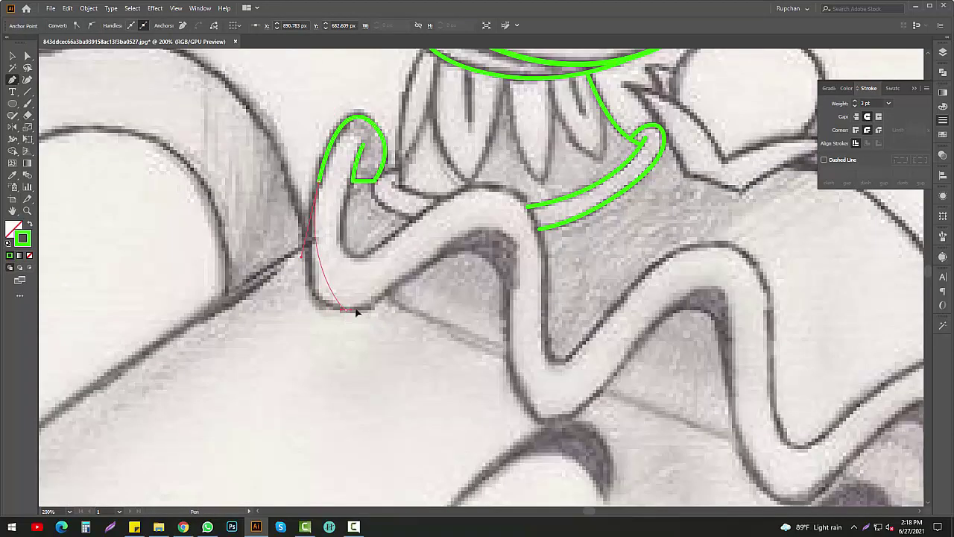
- Trace the ribbon's outer edge along its waves and folds toward the right
{"action": "left_click_drag", "start_coordinate": [457, 242], "coordinate": [492, 220]}
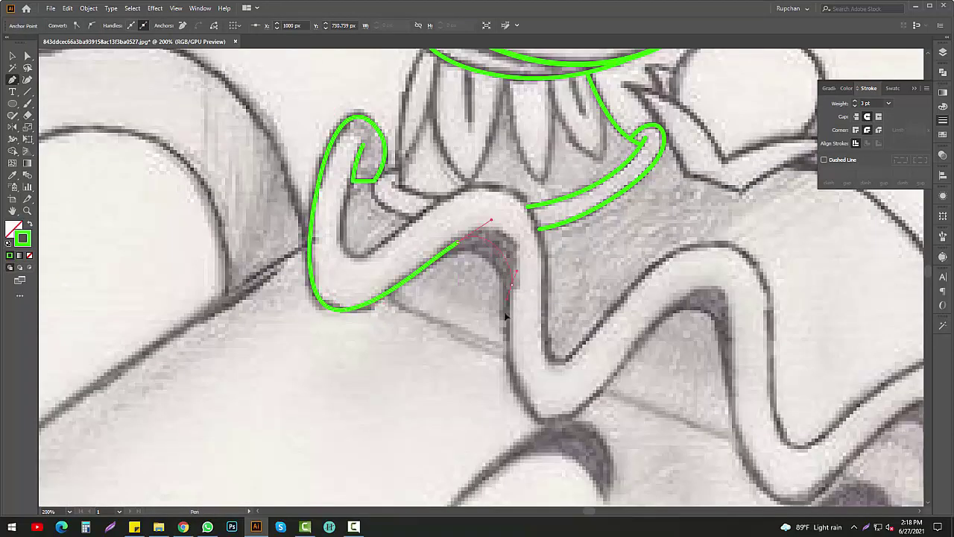
{"action": "mouse_move", "coordinate": [503, 347]}
{"action": "left_mouse_down"}
{"action": "mouse_move", "coordinate": [435, 260]}
{"action": "mouse_move", "coordinate": [489, 279]}
{"action": "left_mouse_up"}
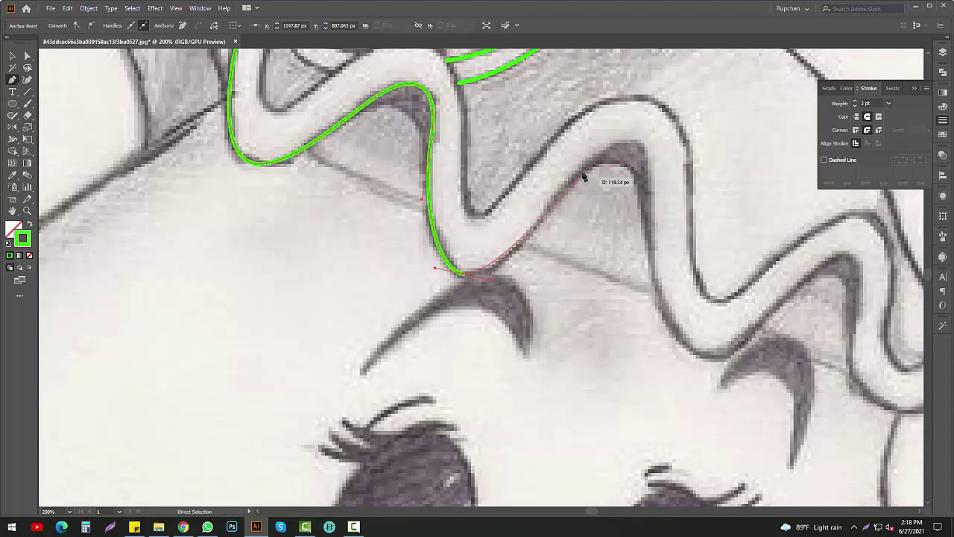
{"action": "left_click_drag", "start_coordinate": [580, 171], "coordinate": [621, 118]}
{"action": "left_click_drag", "start_coordinate": [652, 210], "coordinate": [650, 263]}
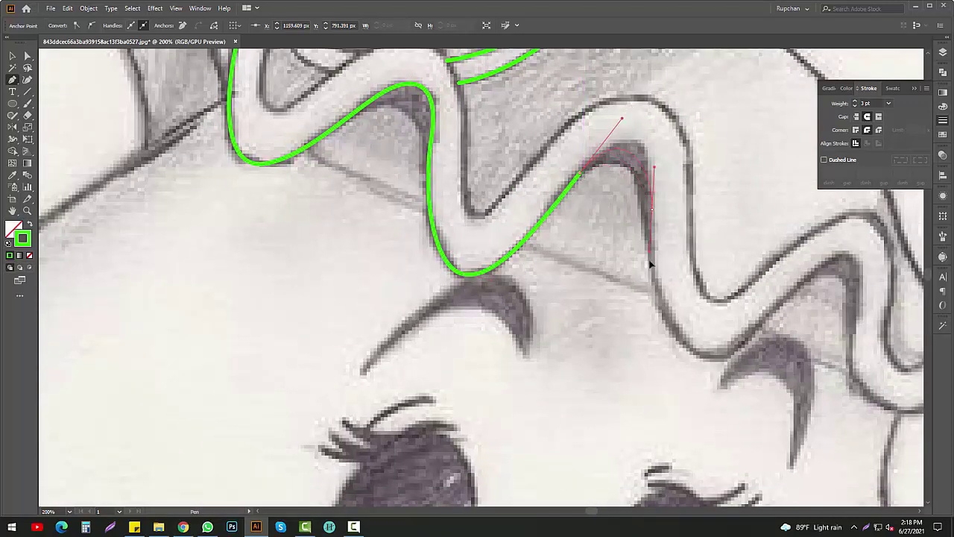
{"action": "scroll", "coordinate": [597, 276], "scroll_direction": "right", "scroll_amount": 4}
{"action": "scroll", "coordinate": [596, 276], "scroll_direction": "down", "scroll_amount": 3}
{"action": "left_click_drag", "start_coordinate": [526, 256], "coordinate": [567, 256]}
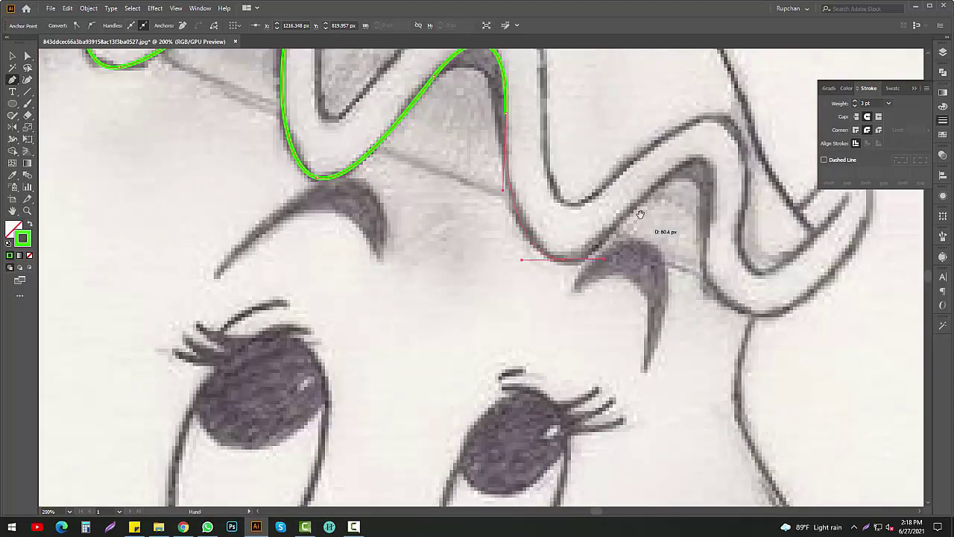
{"action": "scroll", "coordinate": [639, 213], "scroll_direction": "up", "scroll_amount": 2}
{"action": "left_click_drag", "start_coordinate": [634, 221], "coordinate": [661, 198]}
{"action": "left_click_drag", "start_coordinate": [665, 267], "coordinate": [657, 313]}
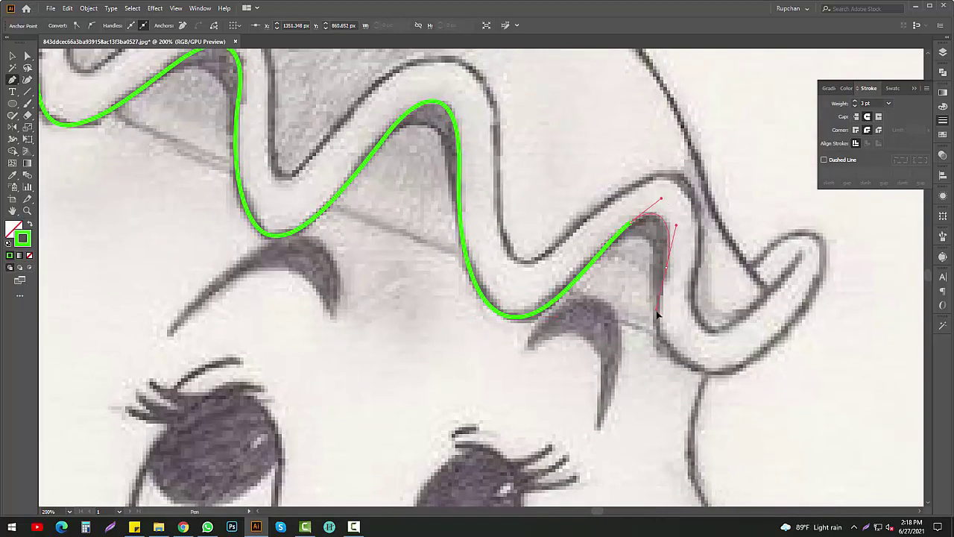
- Extend the outer outline around the ribbon's curled right end
{"action": "left_click_drag", "start_coordinate": [671, 366], "coordinate": [585, 318]}
{"action": "scroll", "coordinate": [656, 332], "scroll_direction": "up", "scroll_amount": 3}
{"action": "scroll", "coordinate": [656, 332], "scroll_direction": "right", "scroll_amount": 3}
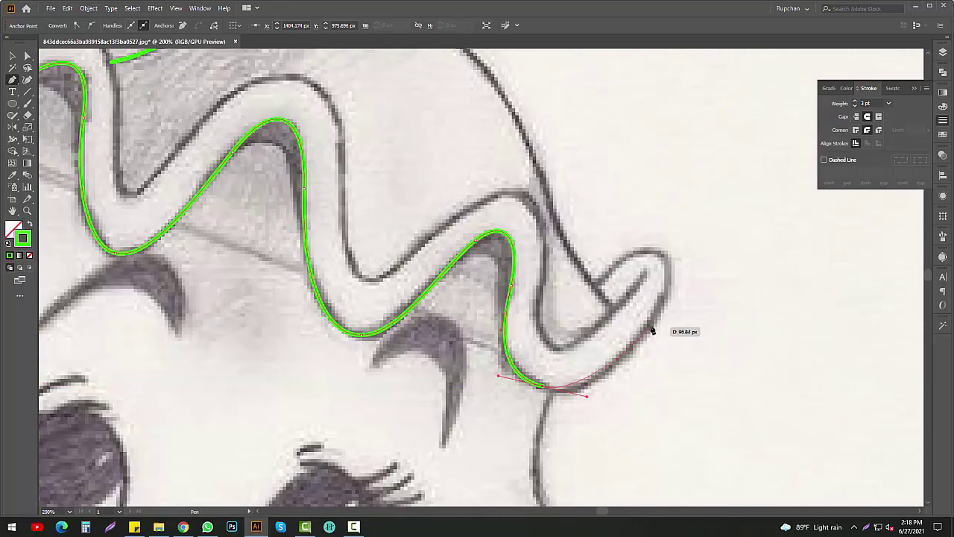
{"action": "left_click_drag", "start_coordinate": [662, 298], "coordinate": [691, 241]}
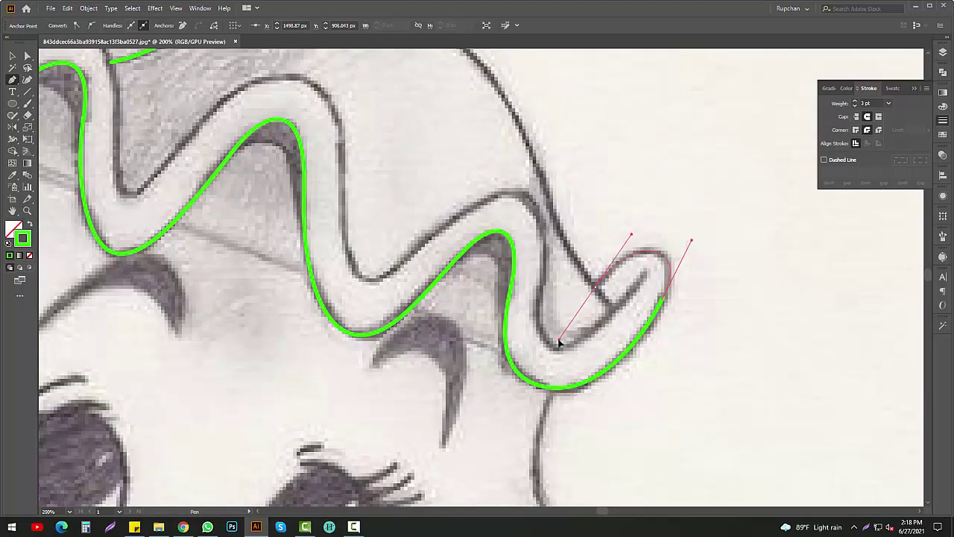
{"action": "left_click", "coordinate": [609, 325], "text": "ctrl"}
- Trace the curl's inner edge and run it back along the ribbon
{"action": "left_click", "coordinate": [643, 277]}
{"action": "left_click_drag", "start_coordinate": [579, 342], "coordinate": [546, 362]}
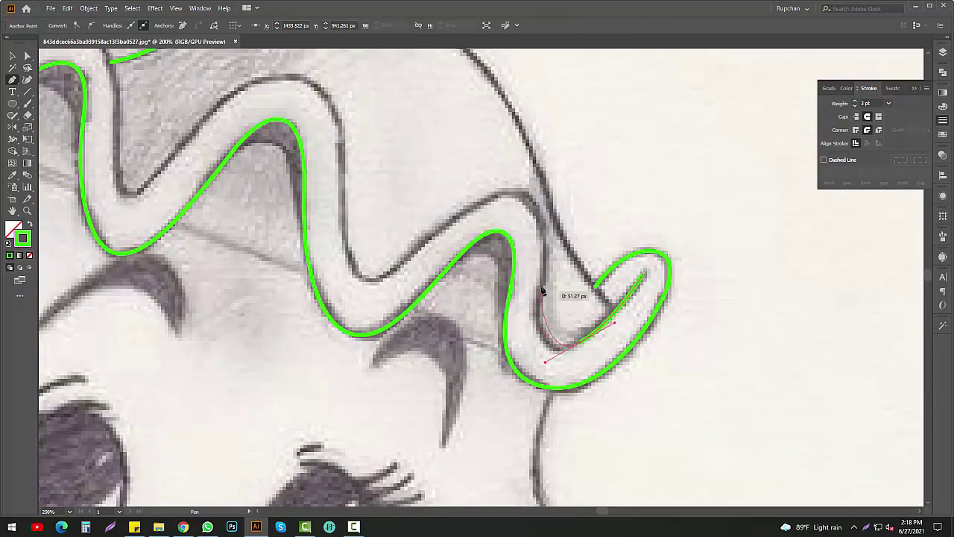
{"action": "left_click_drag", "start_coordinate": [550, 233], "coordinate": [549, 231]}
{"action": "scroll", "coordinate": [522, 246], "scroll_direction": "up", "scroll_amount": 1}
{"action": "scroll", "coordinate": [522, 246], "scroll_direction": "left", "scroll_amount": 1}
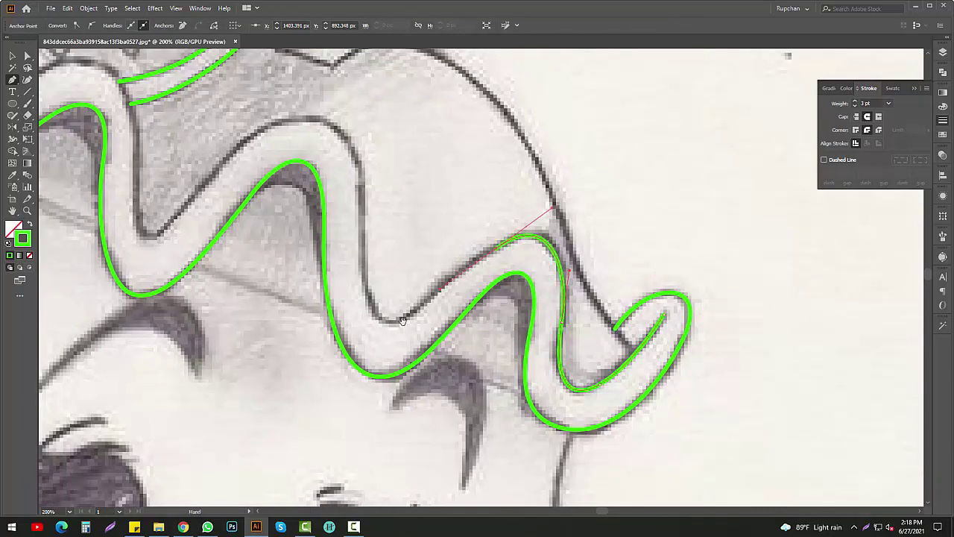
{"action": "scroll", "coordinate": [402, 321], "scroll_direction": "left", "scroll_amount": 1}
{"action": "scroll", "coordinate": [437, 277], "scroll_direction": "up", "scroll_amount": 2}
{"action": "scroll", "coordinate": [426, 213], "scroll_direction": "up", "scroll_amount": 1}
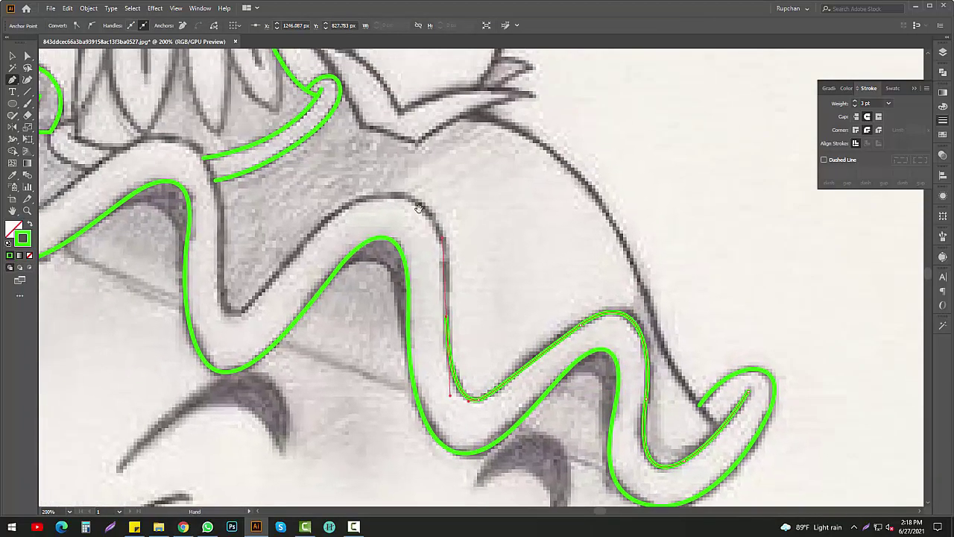
{"action": "scroll", "coordinate": [419, 208], "scroll_direction": "up", "scroll_amount": 1}
{"action": "scroll", "coordinate": [419, 208], "scroll_direction": "left", "scroll_amount": 1}
{"action": "scroll", "coordinate": [373, 201], "scroll_direction": "down", "scroll_amount": 1}
{"action": "scroll", "coordinate": [393, 197], "scroll_direction": "left", "scroll_amount": 1}
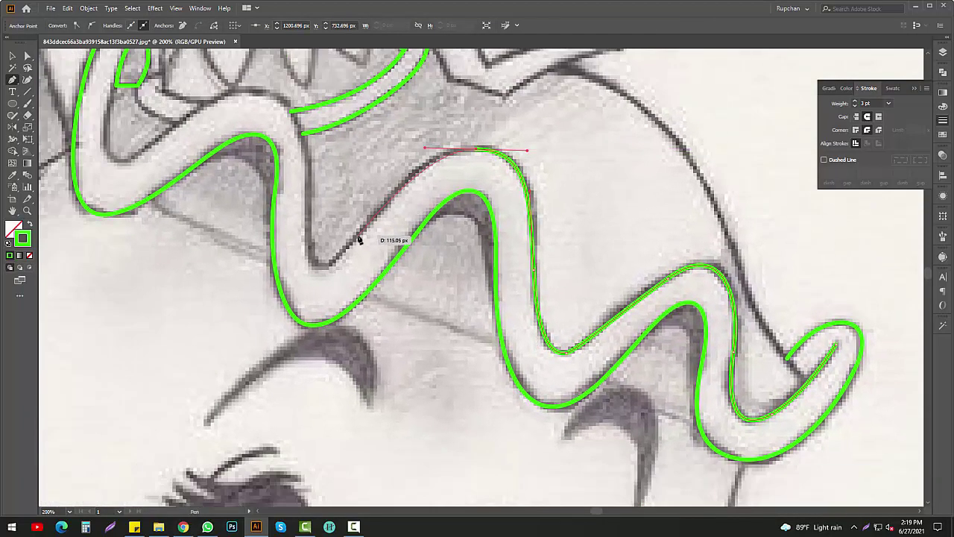
- Finish the inner edge over the left folds and loop, closing the ribbon outline
{"action": "left_click_drag", "start_coordinate": [308, 270], "coordinate": [323, 276]}
{"action": "scroll", "coordinate": [333, 187], "scroll_direction": "up", "scroll_amount": 2}
{"action": "scroll", "coordinate": [334, 186], "scroll_direction": "left", "scroll_amount": 1}
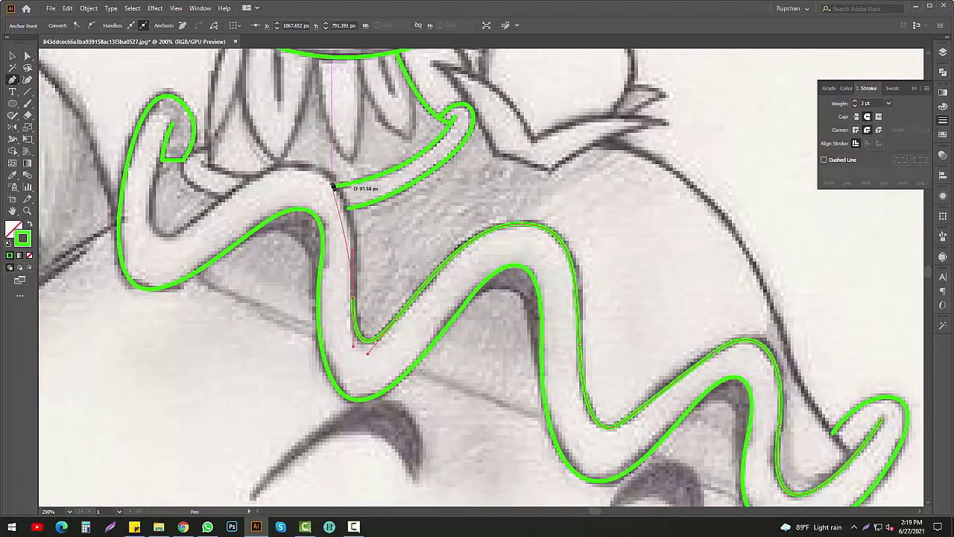
{"action": "left_click_drag", "start_coordinate": [333, 186], "coordinate": [361, 208]}
{"action": "scroll", "coordinate": [345, 241], "scroll_direction": "left", "scroll_amount": 1}
{"action": "scroll", "coordinate": [345, 241], "scroll_direction": "left", "scroll_amount": 1}
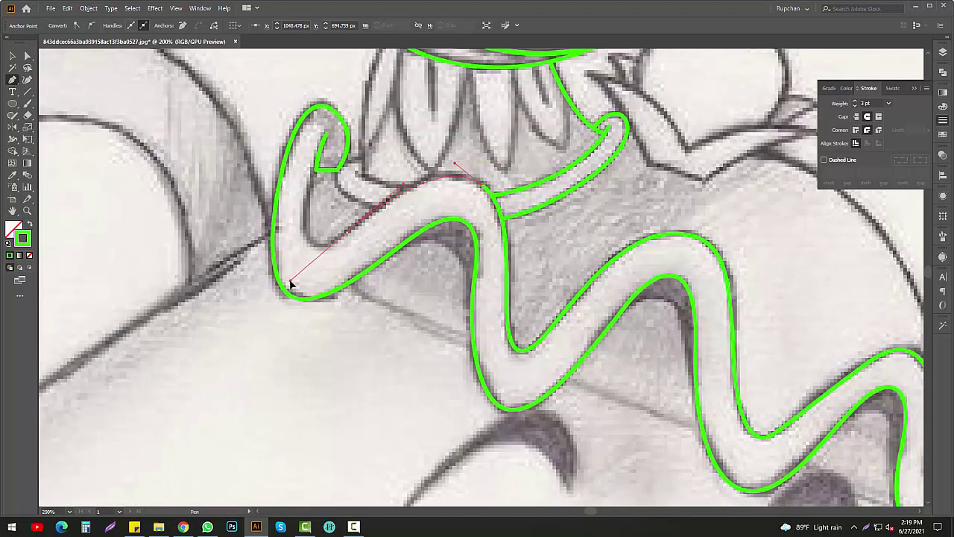
{"action": "left_click_drag", "start_coordinate": [308, 243], "coordinate": [319, 224]}
{"action": "left_click", "coordinate": [326, 170]}
- Join the left loop into the outer ribbon outline with a short stroke
{"action": "left_click", "coordinate": [332, 205], "text": "ctrl"}
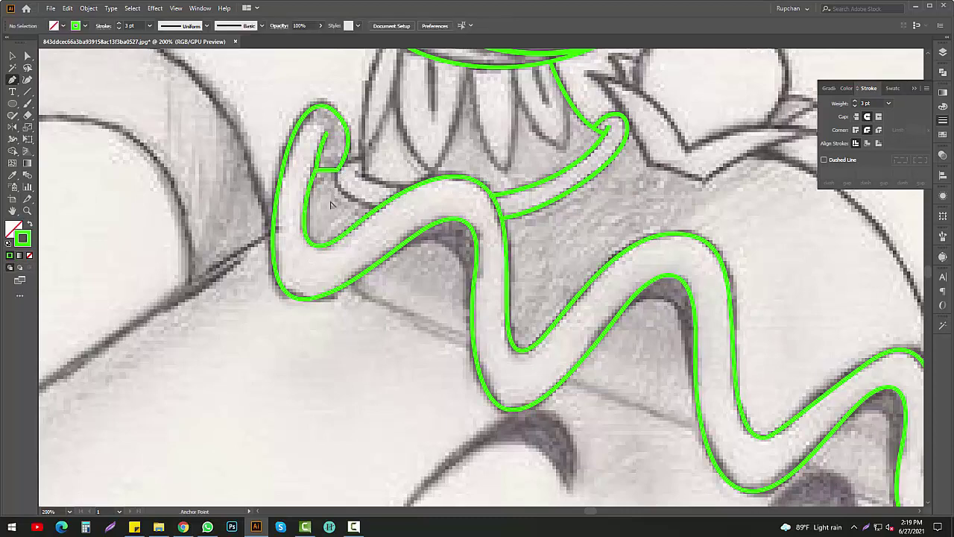
{"action": "scroll", "coordinate": [332, 205], "scroll_direction": "down", "scroll_amount": 1}
{"action": "left_click", "coordinate": [337, 179]}
{"action": "left_click", "coordinate": [451, 195]}
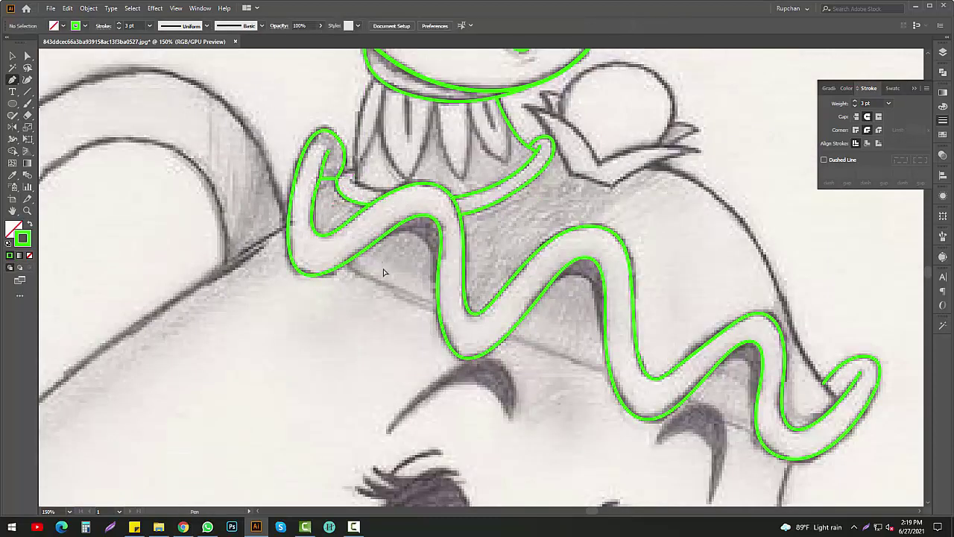
{"action": "scroll", "coordinate": [373, 224], "scroll_direction": "down", "scroll_amount": 2}
{"action": "scroll", "coordinate": [323, 240], "scroll_direction": "up", "scroll_amount": 2}
- Draw a short green line along a shaded fold inside the ribbon
{"action": "left_click", "coordinate": [325, 238]}
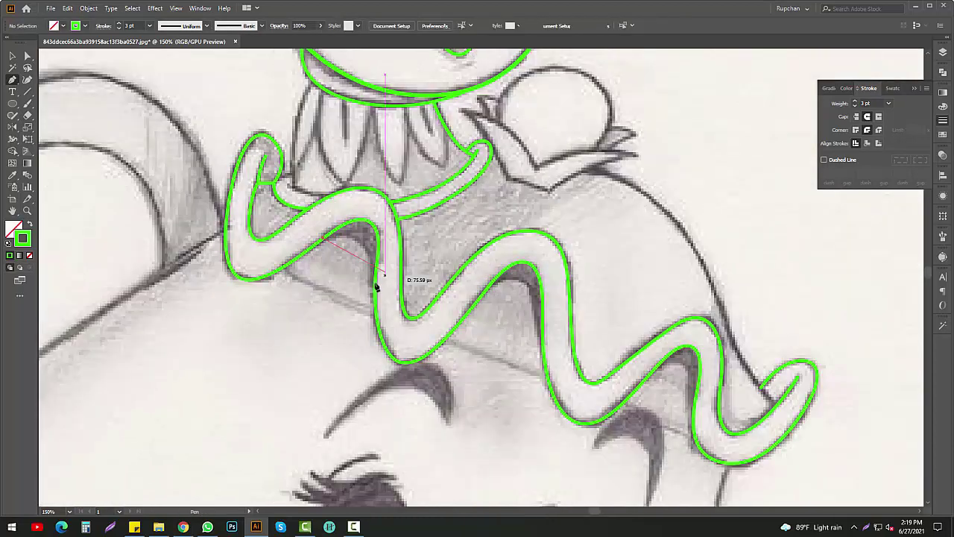
{"action": "left_click", "coordinate": [374, 283]}
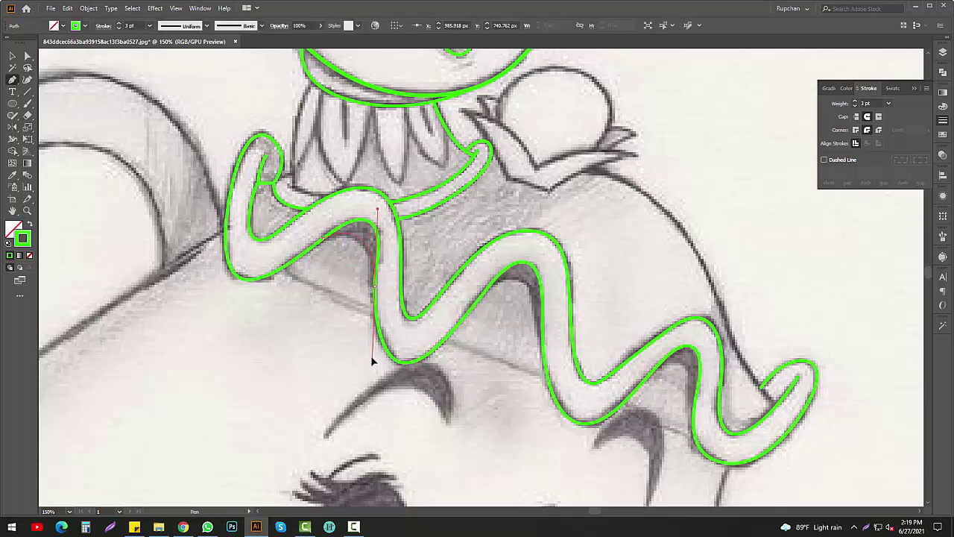
{"action": "key", "text": "Escape"}
{"action": "scroll", "coordinate": [492, 295], "scroll_direction": "up", "scroll_amount": 2}
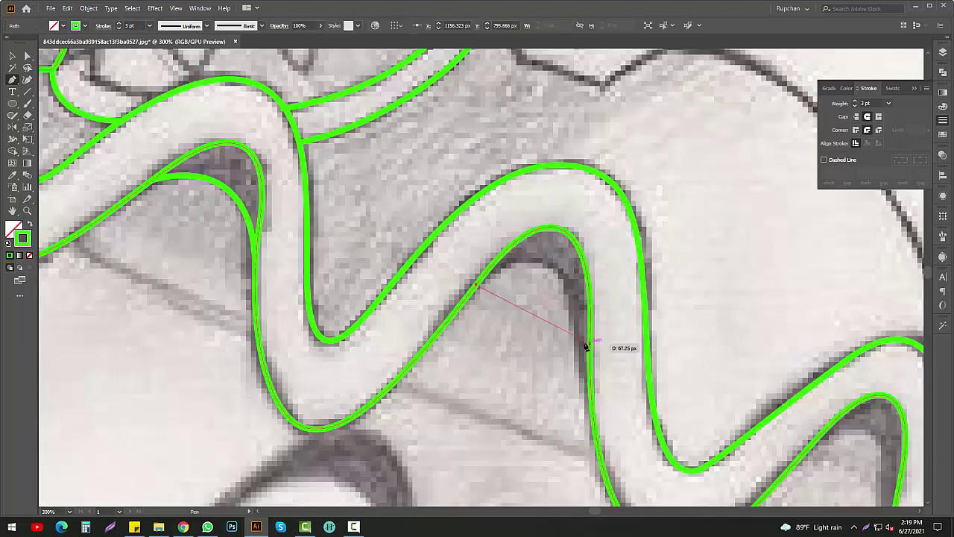
{"action": "scroll", "coordinate": [586, 340], "scroll_direction": "down", "scroll_amount": 1}
- Draw a curved line along the shadowed fold at the ribbon's right-hand bend
{"action": "left_click_drag", "start_coordinate": [522, 290], "coordinate": [534, 420]}
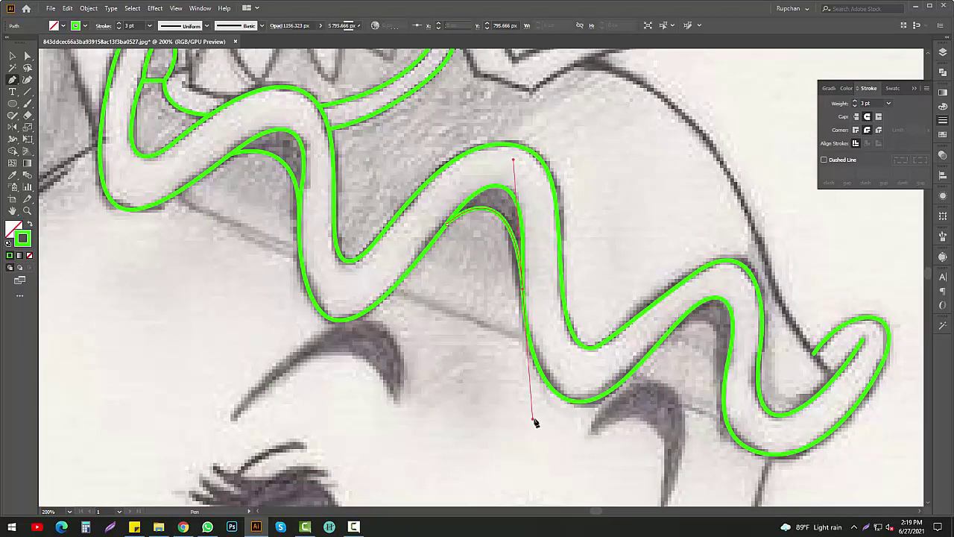
{"action": "scroll", "coordinate": [473, 335], "scroll_direction": "down", "scroll_amount": 2}
{"action": "left_click", "coordinate": [567, 283]}
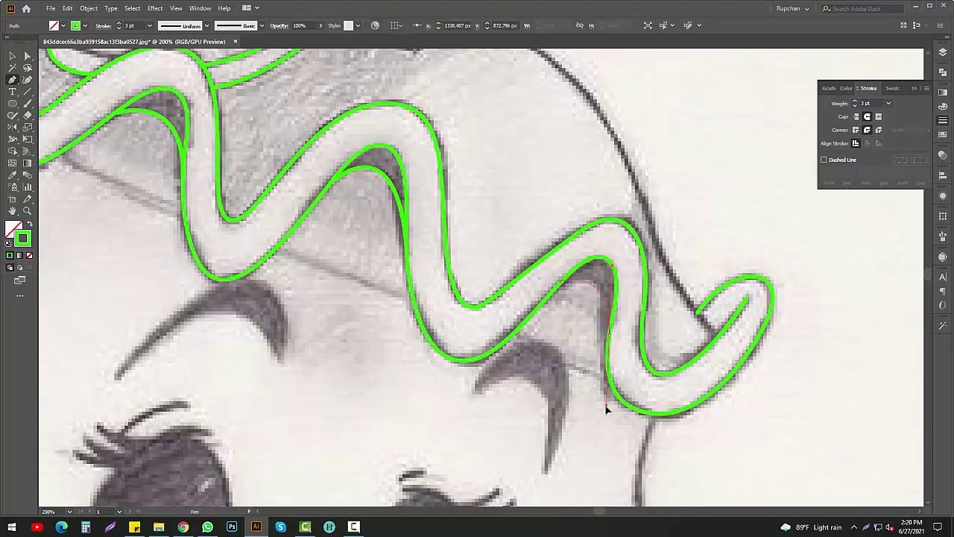
{"action": "key", "text": "Escape"}
{"action": "scroll", "coordinate": [633, 373], "scroll_direction": "down", "scroll_amount": 1}
{"action": "scroll", "coordinate": [646, 358], "scroll_direction": "up", "scroll_amount": 2}
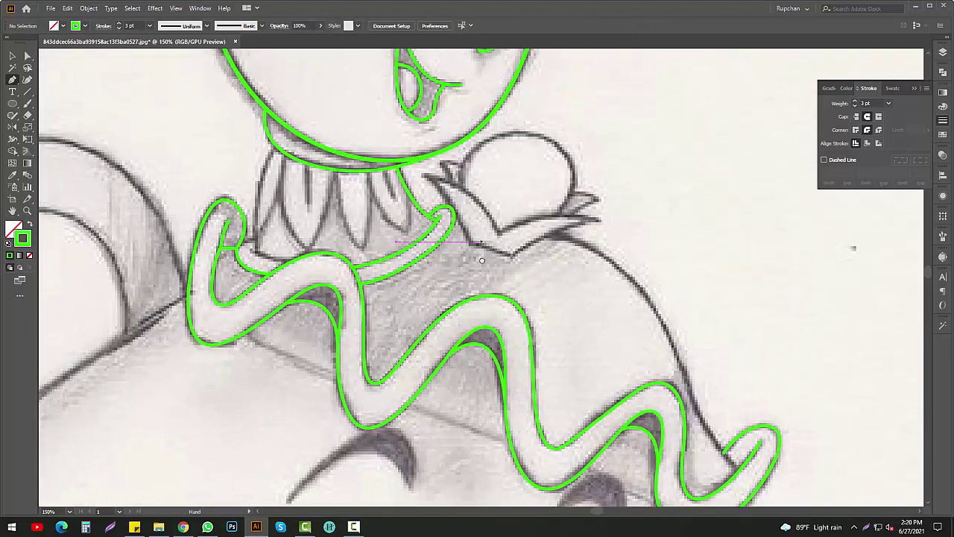
{"action": "scroll", "coordinate": [442, 216], "scroll_direction": "up", "scroll_amount": 1}
- Trace the knot edge and the closed, pointed leaf shape below the collar
{"action": "left_click_drag", "start_coordinate": [493, 305], "coordinate": [499, 333]}
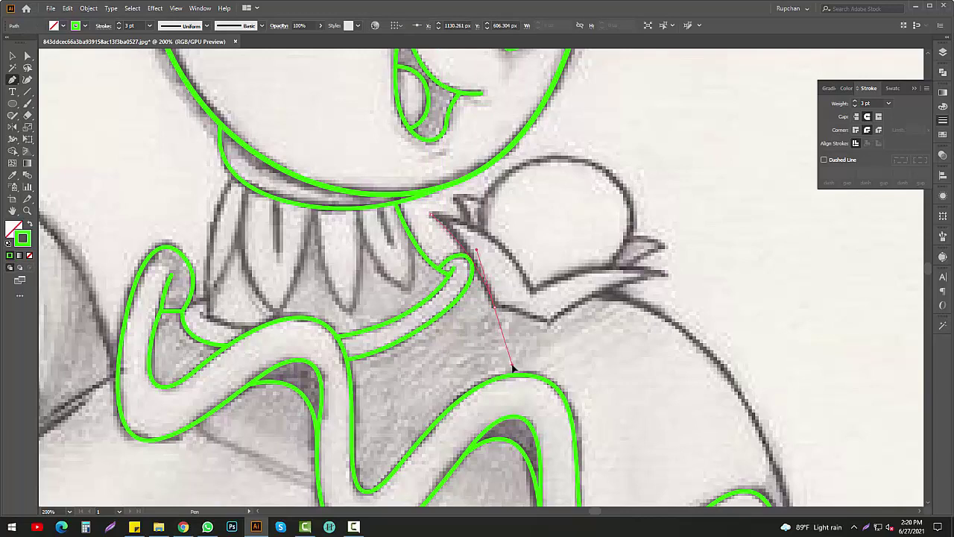
{"action": "left_click", "coordinate": [547, 322]}
{"action": "left_click_drag", "start_coordinate": [666, 273], "coordinate": [687, 276]}
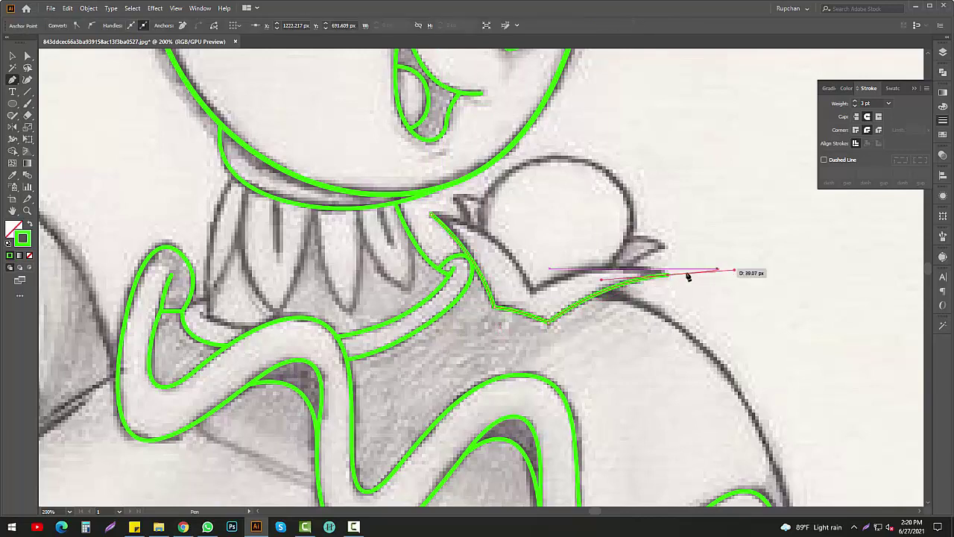
{"action": "left_click_drag", "start_coordinate": [533, 292], "coordinate": [474, 333]}
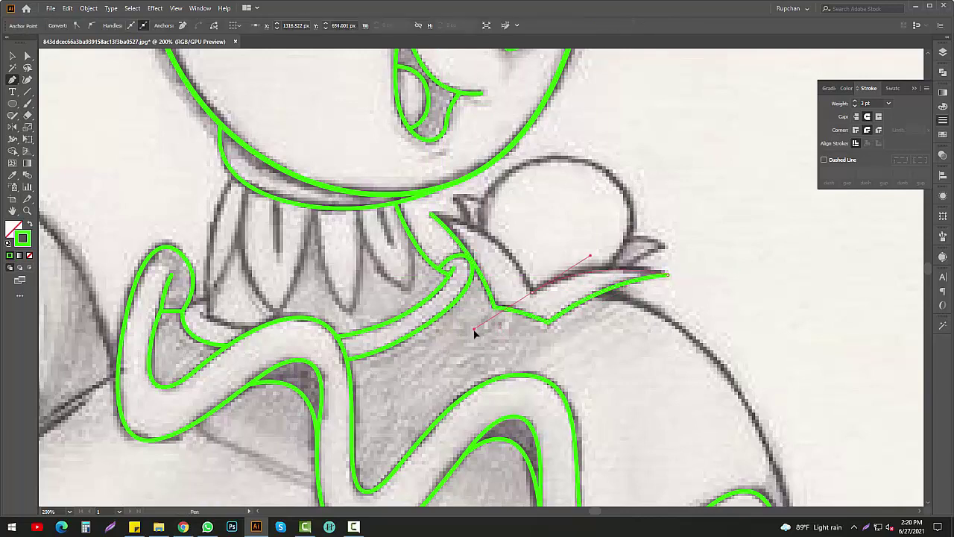
{"action": "left_click", "coordinate": [430, 214]}
{"action": "left_click", "coordinate": [483, 227], "text": "ctrl"}
- Add a short stroke beside the knot and the small pointed lower leaf tip
{"action": "left_click", "coordinate": [468, 221]}
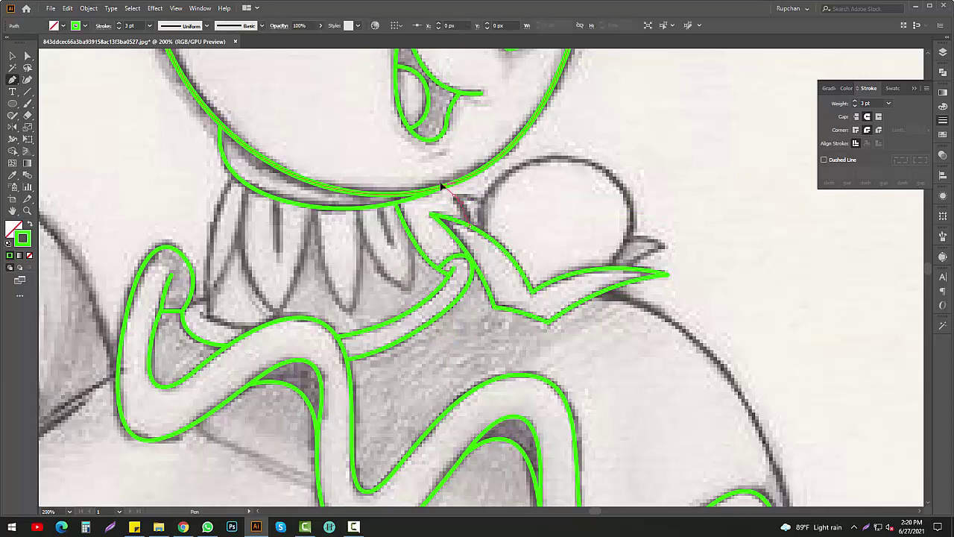
{"action": "left_click", "coordinate": [483, 200]}
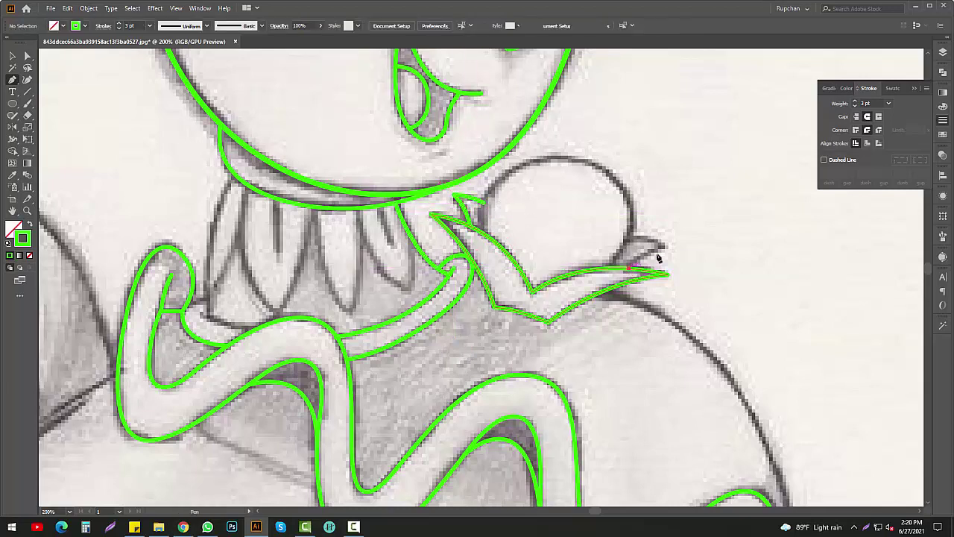
{"action": "left_click", "coordinate": [631, 265]}
{"action": "left_click", "coordinate": [667, 245]}
{"action": "left_click", "coordinate": [570, 257], "text": "ctrl"}
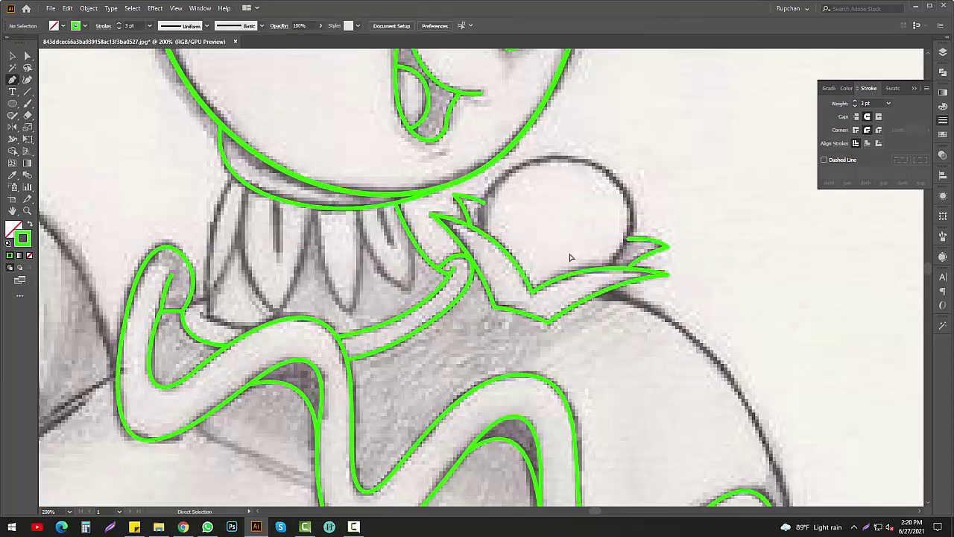
- Outline the round ball beside the collar and begin the teapot body's right edge
{"action": "left_click", "coordinate": [482, 231]}
{"action": "scroll", "coordinate": [507, 190], "scroll_direction": "up", "scroll_amount": 1}
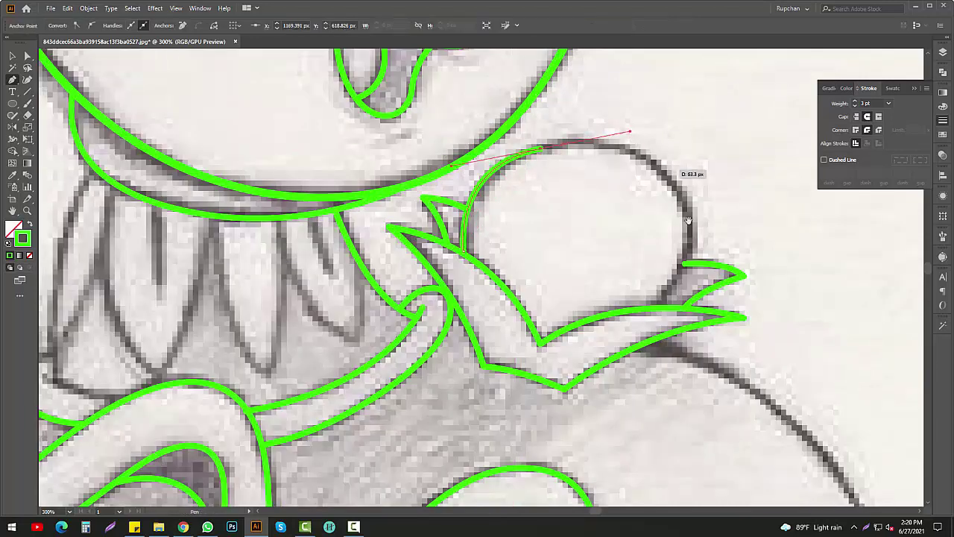
{"action": "scroll", "coordinate": [648, 246], "scroll_direction": "down", "scroll_amount": 1}
{"action": "left_click_drag", "start_coordinate": [615, 268], "coordinate": [602, 305]}
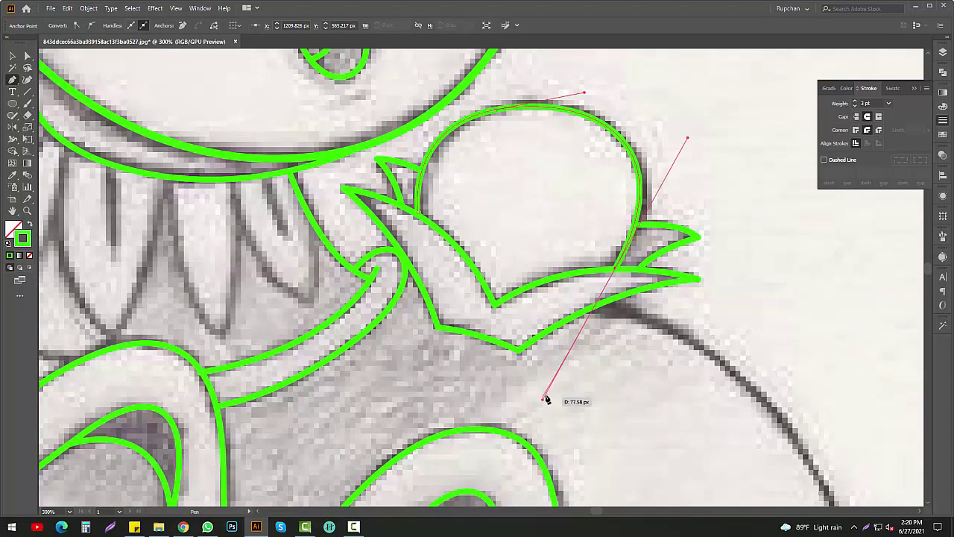
{"action": "left_click_drag", "start_coordinate": [545, 402], "coordinate": [550, 394]}
{"action": "left_click", "coordinate": [659, 219], "text": "ctrl"}
{"action": "scroll", "coordinate": [643, 227], "scroll_direction": "down", "scroll_amount": 3}
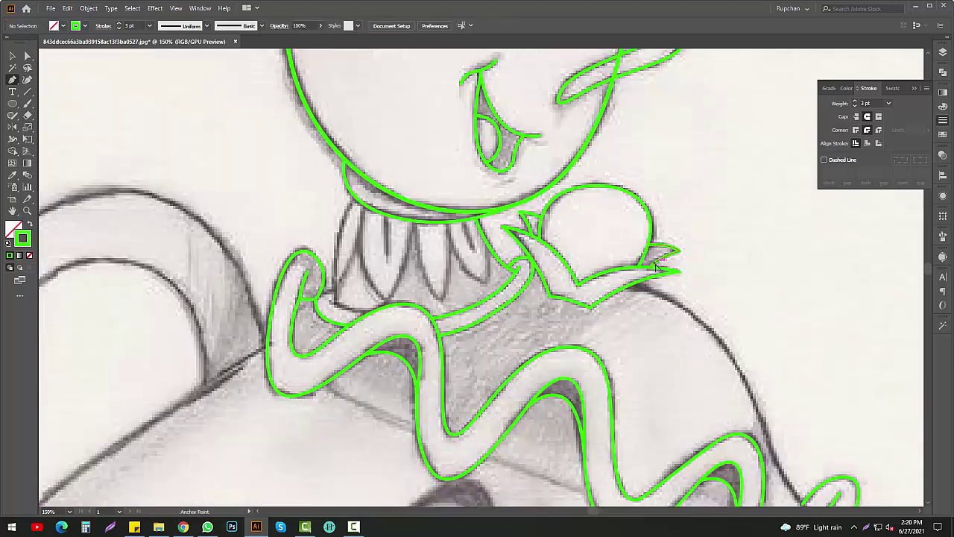
{"action": "mouse_move", "coordinate": [619, 331]}
{"action": "left_mouse_down"}
{"action": "mouse_move", "coordinate": [590, 277]}
{"action": "mouse_move", "coordinate": [539, 228]}
{"action": "left_mouse_up"}
{"action": "scroll", "coordinate": [539, 228], "scroll_direction": "up", "scroll_amount": 1}
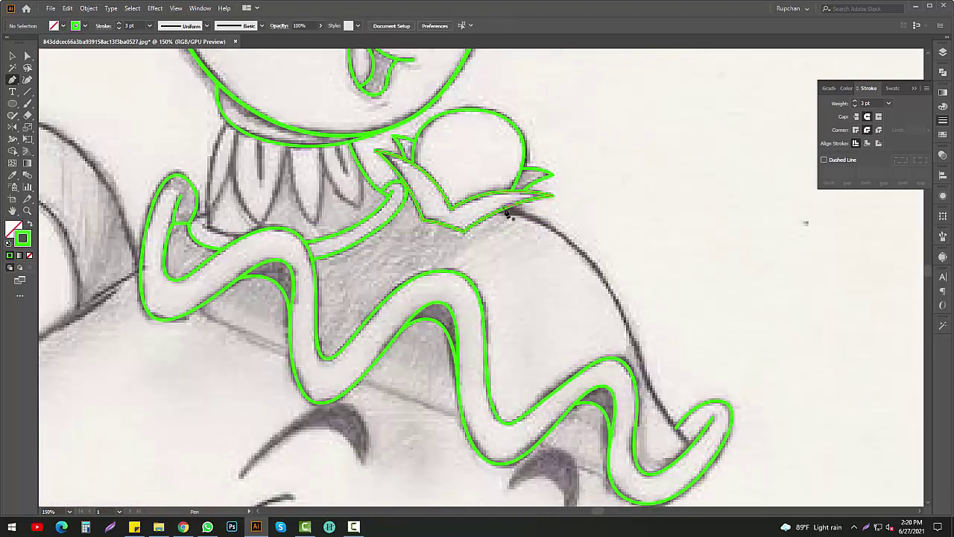
{"action": "left_click", "coordinate": [472, 178]}
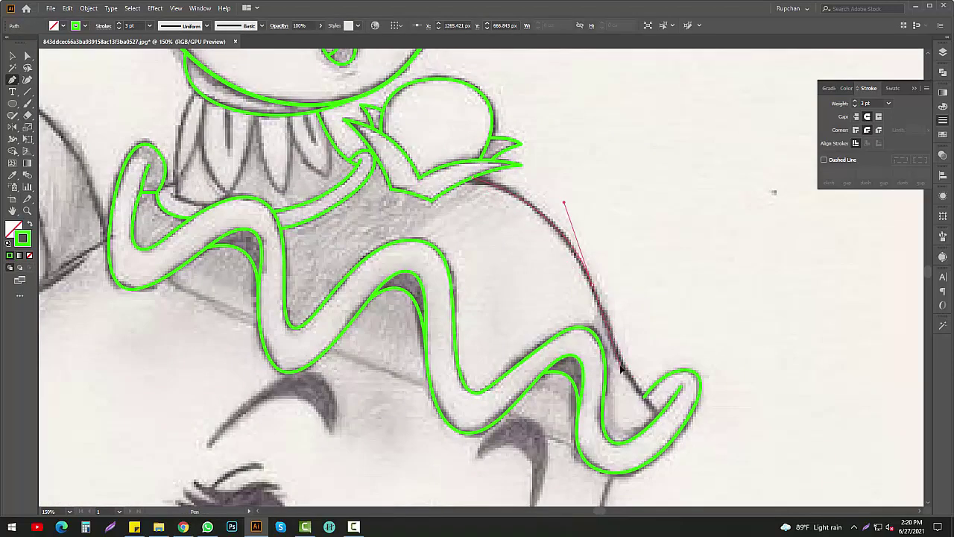
- Finish the teapot body's edge line down to the ribbon tail
{"action": "left_click_drag", "start_coordinate": [621, 369], "coordinate": [625, 373]}
{"action": "left_click", "coordinate": [653, 406]}
{"action": "left_click", "coordinate": [682, 418], "text": "ctrl"}
{"action": "left_click_drag", "start_coordinate": [588, 348], "coordinate": [759, 469]}
- Outline the first two pointed scallops beneath the knob with curved green paths
{"action": "left_click_drag", "start_coordinate": [376, 328], "coordinate": [377, 328]}
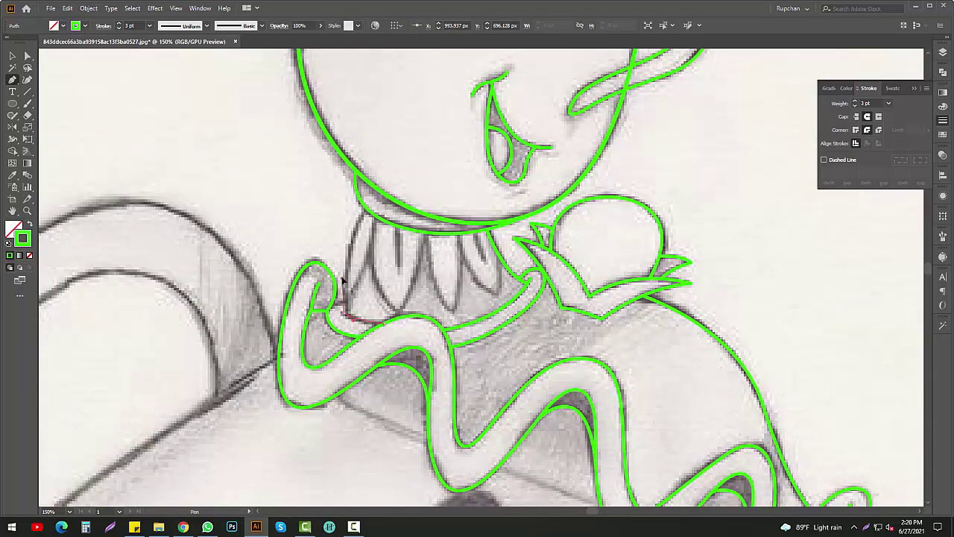
{"action": "mouse_move", "coordinate": [342, 280]}
{"action": "left_mouse_down"}
{"action": "mouse_move", "coordinate": [367, 215]}
{"action": "mouse_move", "coordinate": [386, 196]}
{"action": "left_mouse_up"}
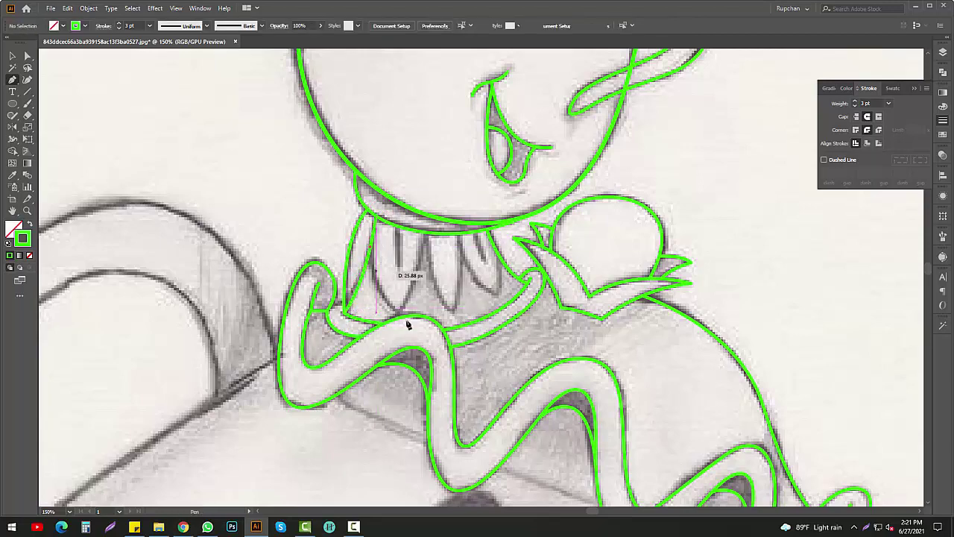
{"action": "left_click_drag", "start_coordinate": [400, 312], "coordinate": [424, 323]}
{"action": "left_click_drag", "start_coordinate": [424, 233], "coordinate": [450, 240]}
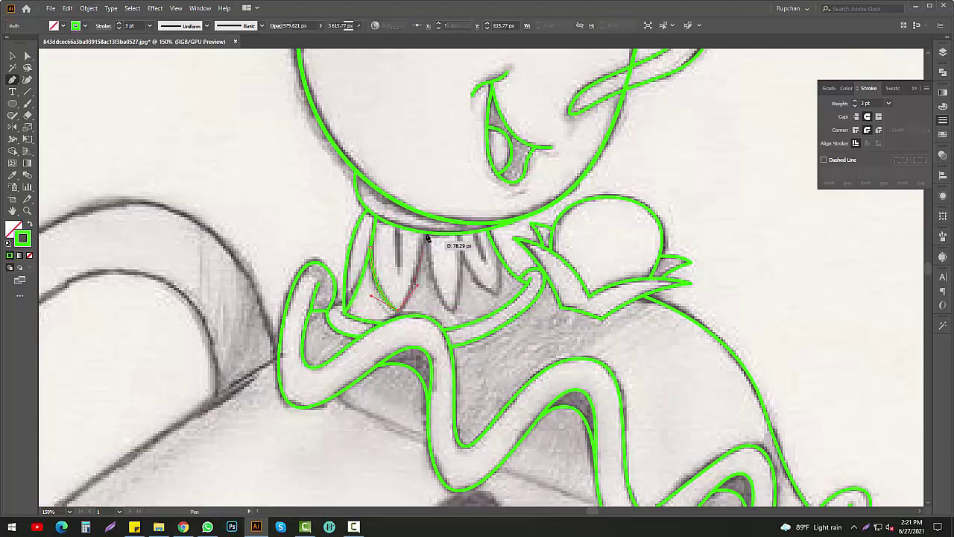
{"action": "left_click", "coordinate": [398, 231], "text": "ctrl"}
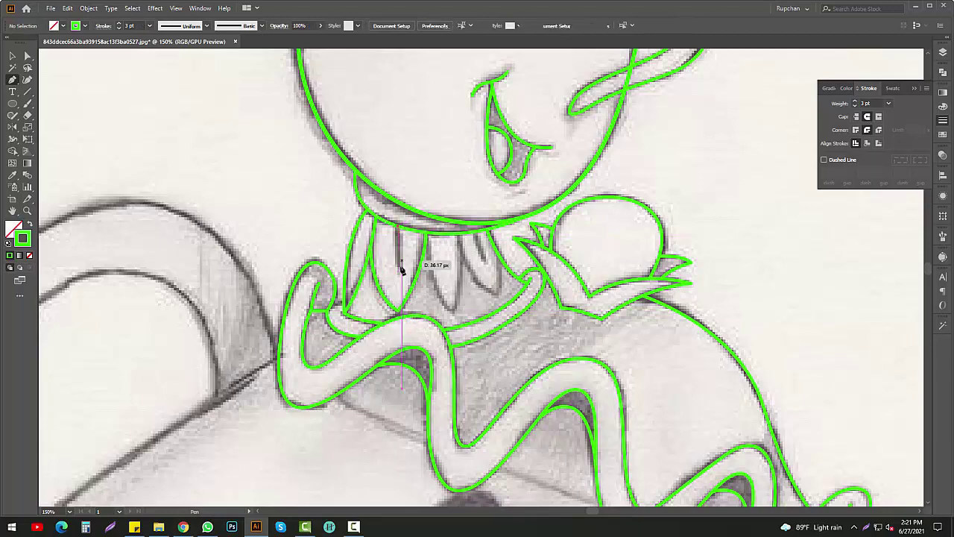
{"action": "scroll", "coordinate": [402, 254], "scroll_direction": "up", "scroll_amount": 2}
{"action": "mouse_move", "coordinate": [416, 283]}
{"action": "left_mouse_down"}
{"action": "mouse_move", "coordinate": [445, 353]}
{"action": "mouse_move", "coordinate": [449, 274]}
{"action": "left_mouse_up"}
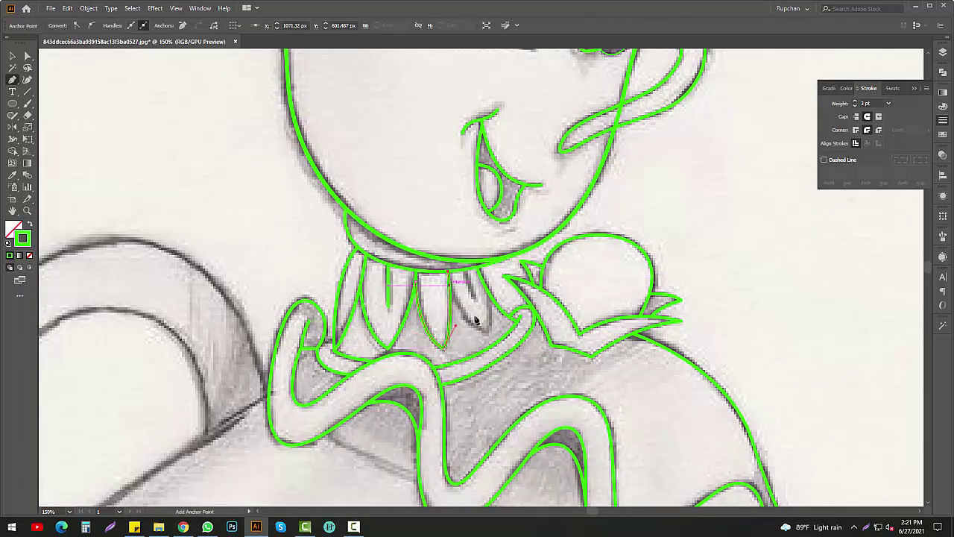
{"action": "left_click_drag", "start_coordinate": [476, 321], "coordinate": [452, 279]}
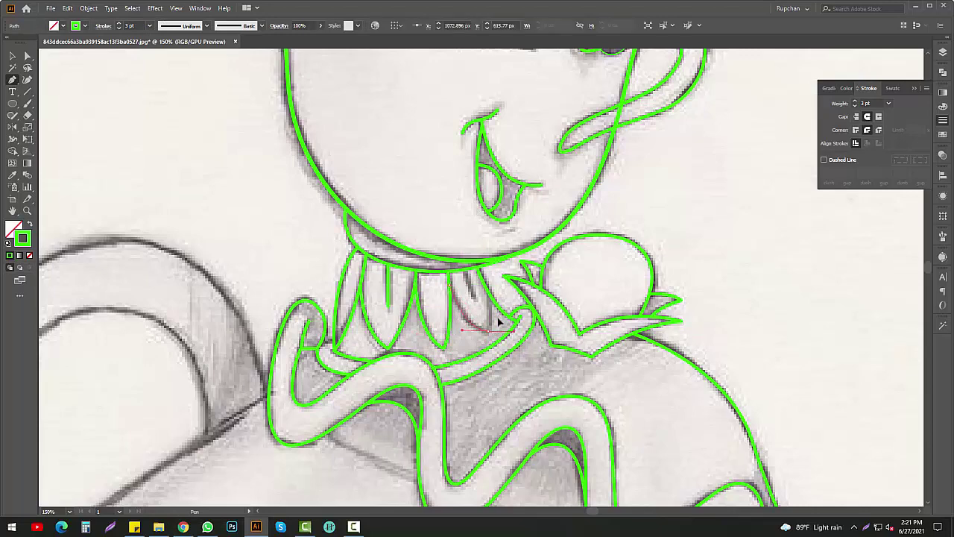
{"action": "left_click", "coordinate": [496, 276], "text": "ctrl"}
- Start Pen-tracing the teapot's right cheek downward
{"action": "left_click_drag", "start_coordinate": [469, 284], "coordinate": [471, 318]}
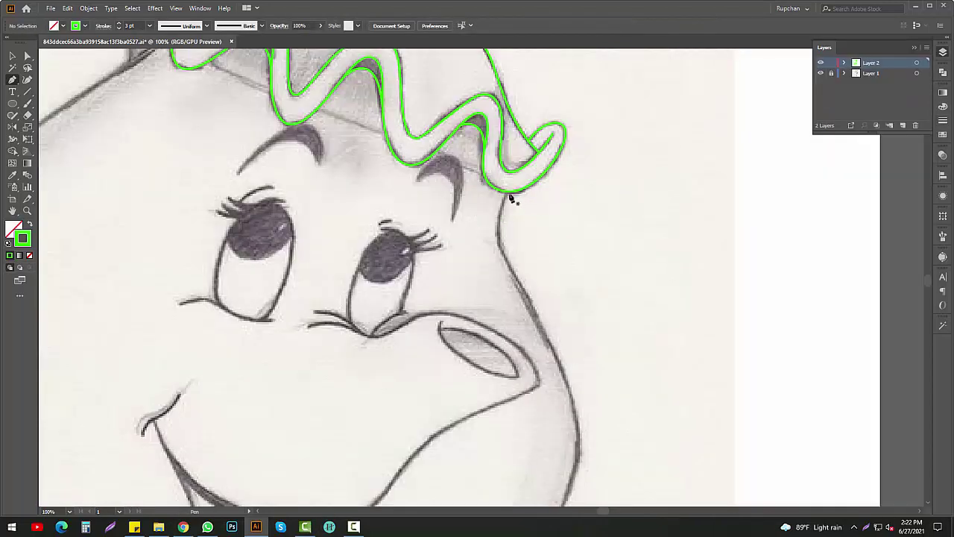
{"action": "left_click_drag", "start_coordinate": [532, 316], "coordinate": [491, 228]}
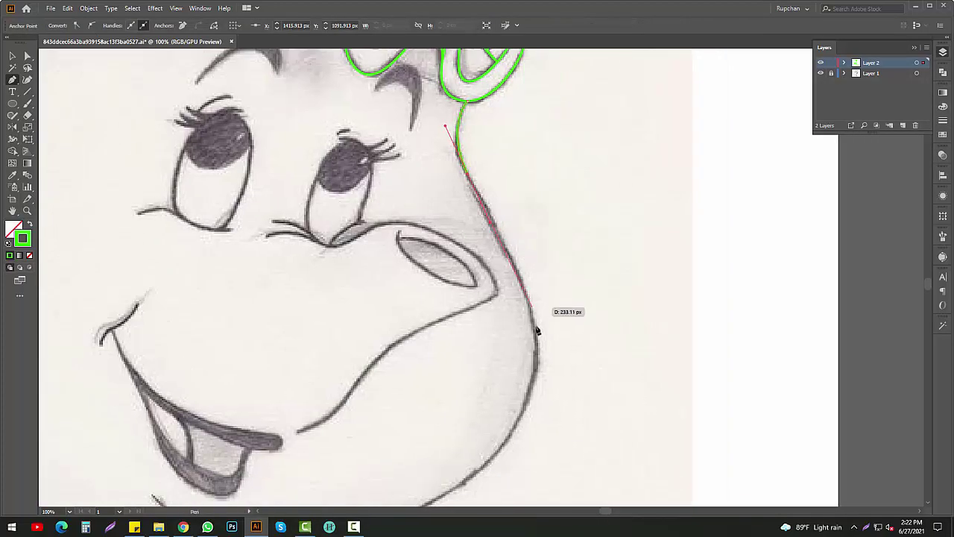
{"action": "left_click_drag", "start_coordinate": [535, 351], "coordinate": [536, 405]}
- Set the stroke weight to 5 pt in the Stroke panel
{"action": "left_click", "coordinate": [943, 120]}
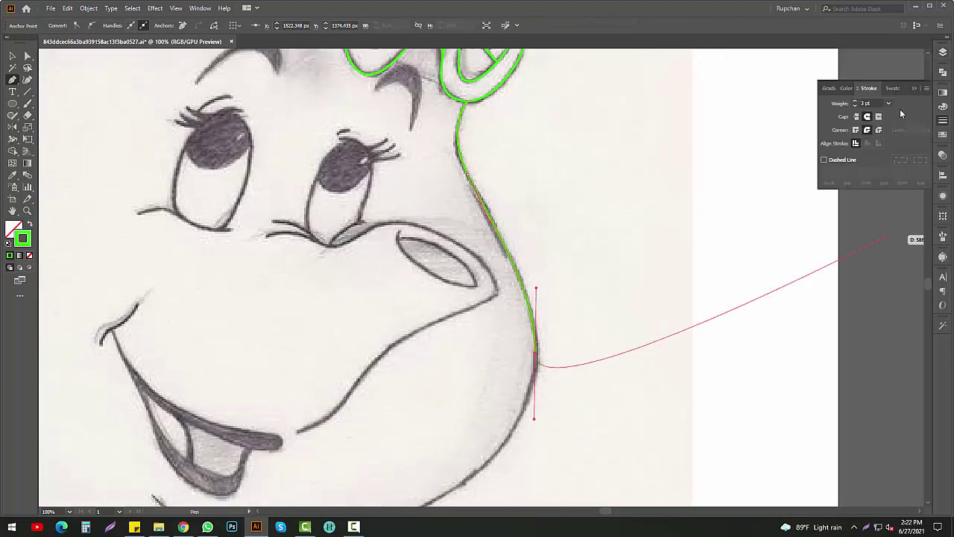
{"action": "scroll", "coordinate": [577, 227], "scroll_direction": "up", "scroll_amount": 5}
{"action": "scroll", "coordinate": [522, 223], "scroll_direction": "up", "scroll_amount": 2}
{"action": "left_click", "coordinate": [855, 101]}
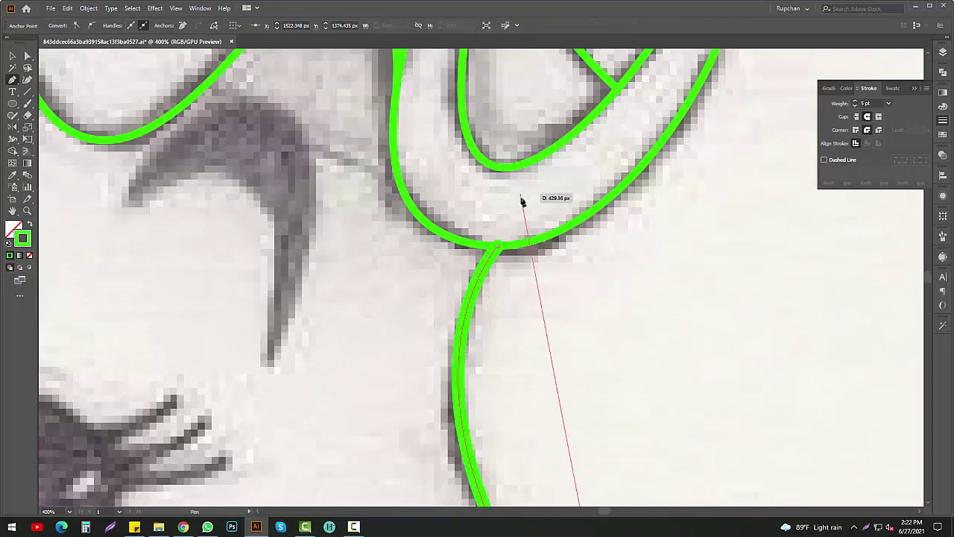
{"action": "scroll", "coordinate": [507, 216], "scroll_direction": "up", "scroll_amount": 2}
- Finish the right cheek outline, joining it to the lid ruffle
{"action": "left_click", "coordinate": [495, 233]}
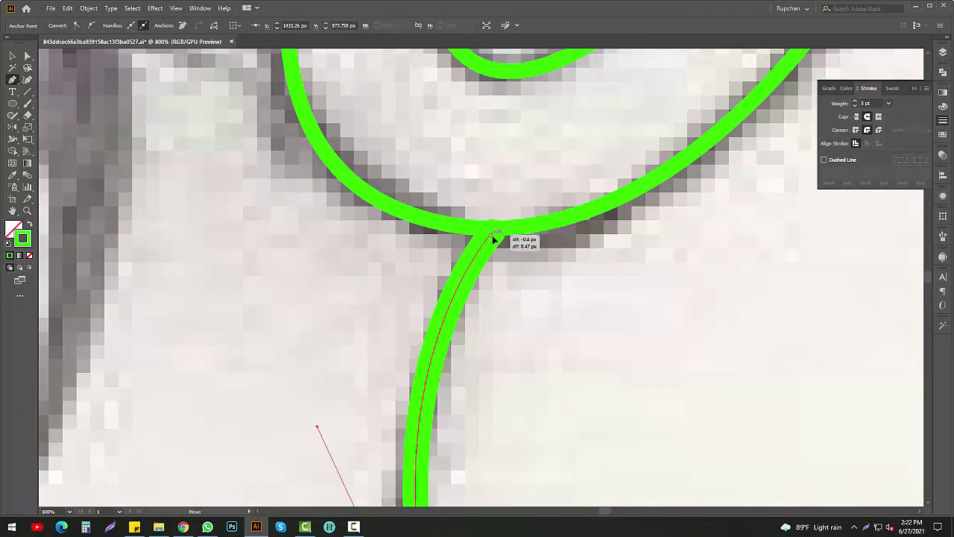
{"action": "left_click", "coordinate": [512, 244], "text": "ctrl"}
{"action": "key", "text": "ctrl+1"}
{"action": "scroll", "coordinate": [614, 255], "scroll_direction": "down", "scroll_amount": 3}
{"action": "scroll", "coordinate": [634, 175], "scroll_direction": "down", "scroll_amount": 4}
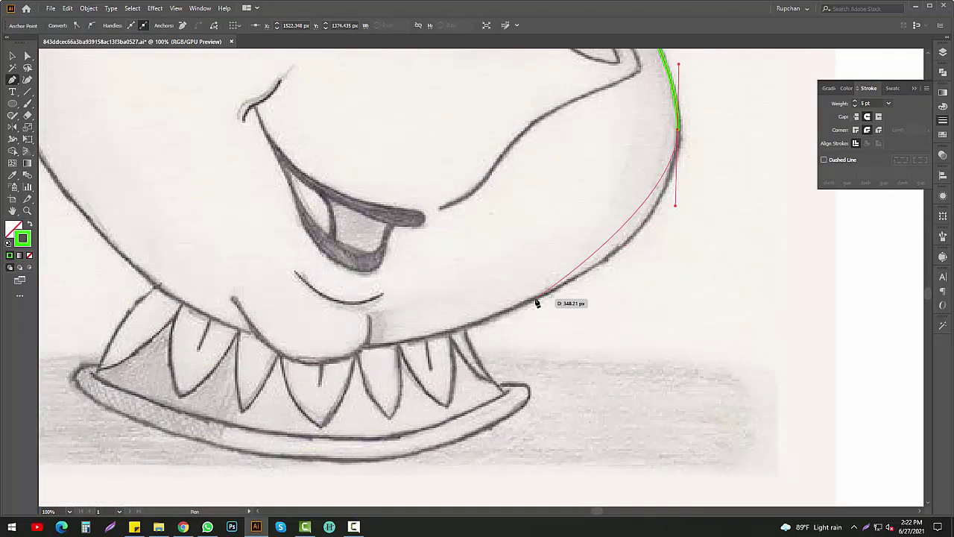
- Trace a new outline along the lower right curve and around the chin bulge
{"action": "mouse_move", "coordinate": [534, 300]}
{"action": "left_mouse_down"}
{"action": "mouse_move", "coordinate": [451, 334]}
{"action": "mouse_move", "coordinate": [442, 288]}
{"action": "left_mouse_up"}
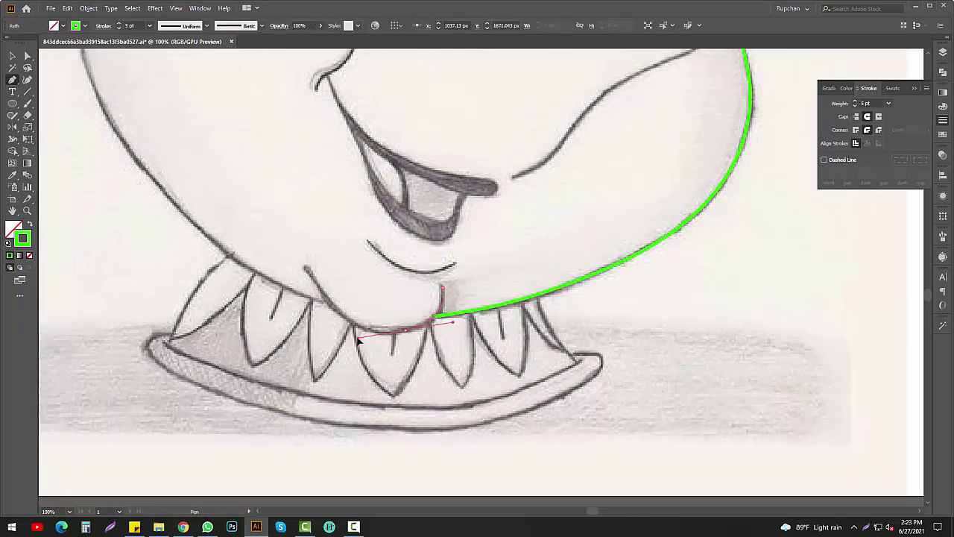
{"action": "left_click_drag", "start_coordinate": [358, 340], "coordinate": [309, 272]}
{"action": "left_click_drag", "start_coordinate": [285, 224], "coordinate": [494, 302]}
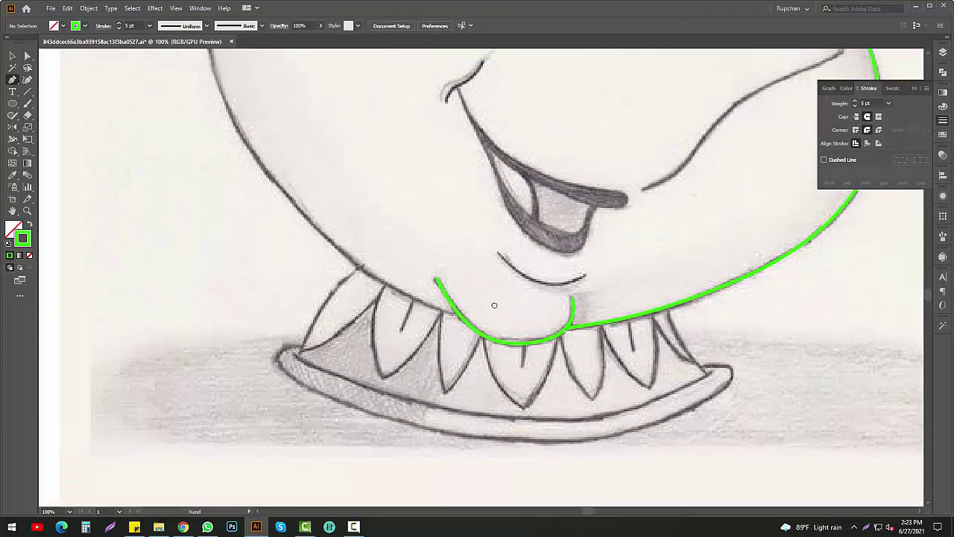
{"action": "left_click_drag", "start_coordinate": [411, 316], "coordinate": [430, 315]}
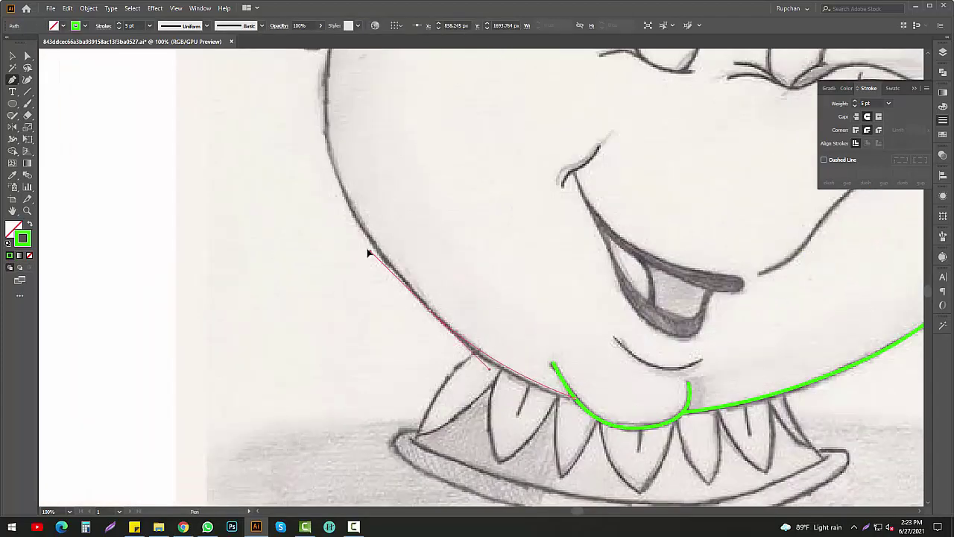
{"action": "scroll", "coordinate": [373, 277], "scroll_direction": "up", "scroll_amount": 5}
{"action": "scroll", "coordinate": [373, 277], "scroll_direction": "left", "scroll_amount": 3}
- Carry the outline up the left cheek to the lid ruffle and finish it
{"action": "left_click_drag", "start_coordinate": [415, 231], "coordinate": [437, 138]}
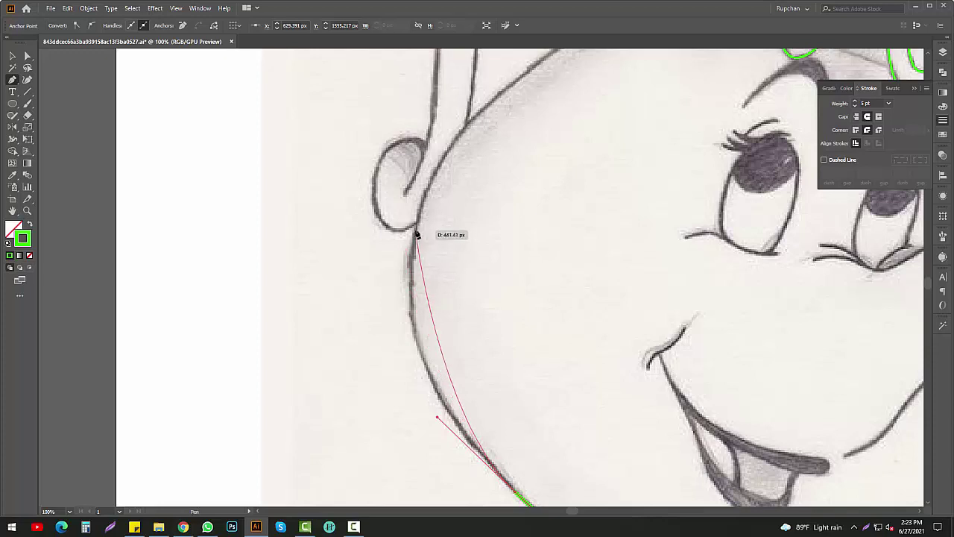
{"action": "scroll", "coordinate": [447, 224], "scroll_direction": "up", "scroll_amount": 5}
{"action": "scroll", "coordinate": [447, 224], "scroll_direction": "right", "scroll_amount": 2}
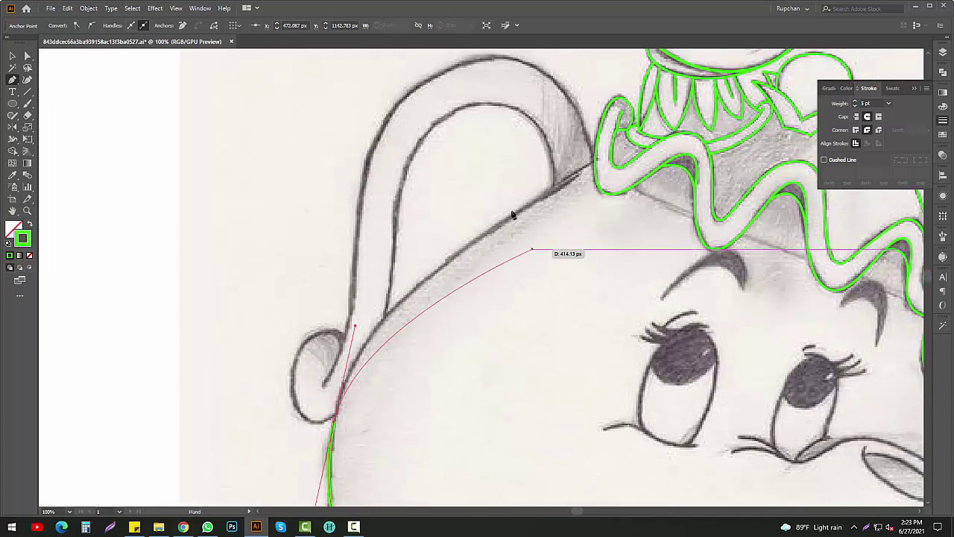
{"action": "left_click", "coordinate": [592, 160]}
{"action": "scroll", "coordinate": [575, 164], "scroll_direction": "up", "scroll_amount": 5}
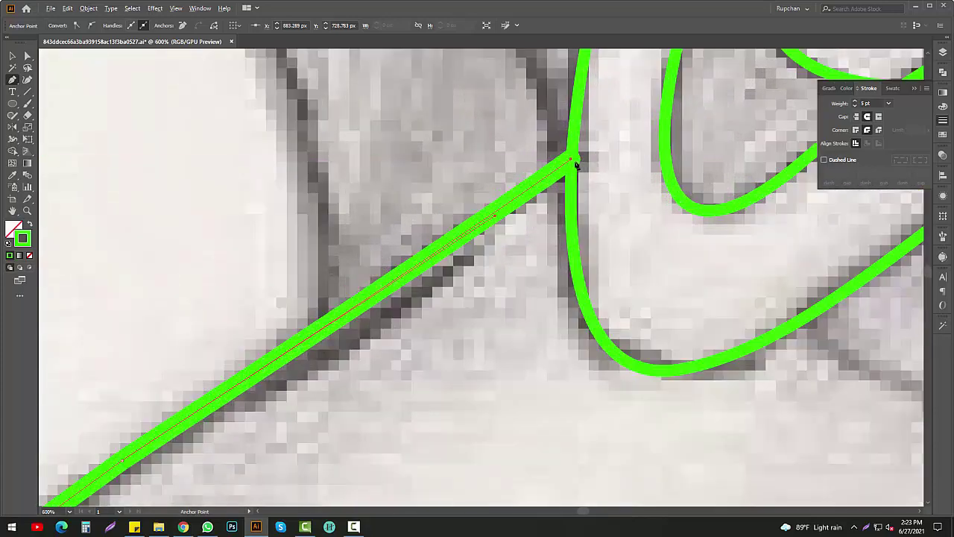
{"action": "left_click", "coordinate": [593, 214], "text": "ctrl"}
{"action": "scroll", "coordinate": [522, 246], "scroll_direction": "down", "scroll_amount": 5}
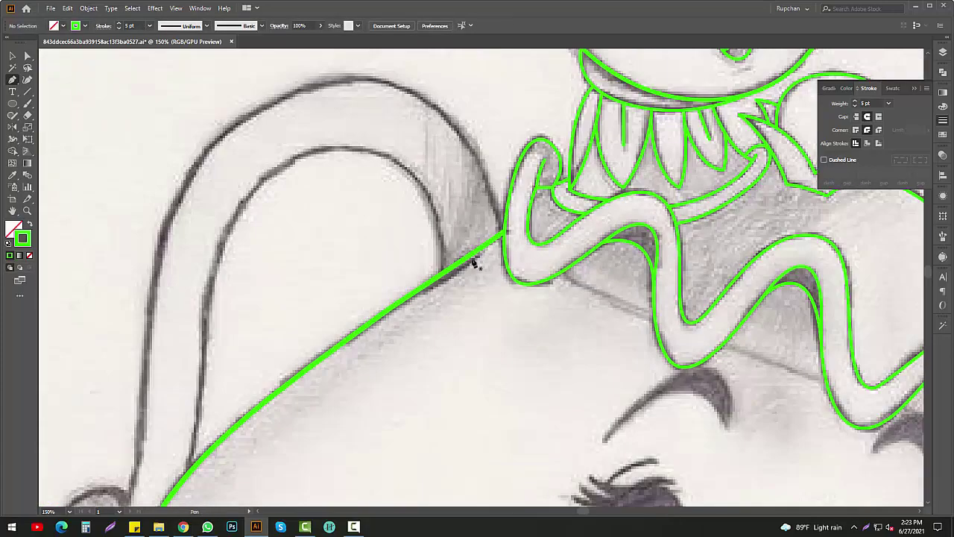
{"action": "scroll", "coordinate": [522, 246], "scroll_direction": "down", "scroll_amount": 4}
{"action": "scroll", "coordinate": [509, 298], "scroll_direction": "down", "scroll_amount": 5}
{"action": "scroll", "coordinate": [509, 312], "scroll_direction": "down", "scroll_amount": 4}
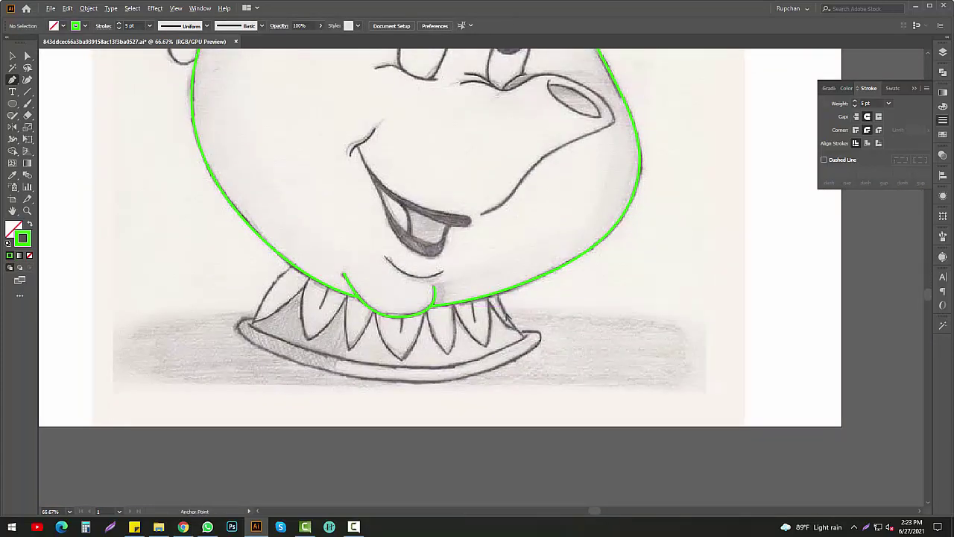
{"action": "scroll", "coordinate": [507, 313], "scroll_direction": "up", "scroll_amount": 3}
- Outline the base rim's right tip and bottom edge toward the left end
{"action": "left_click", "coordinate": [483, 250]}
{"action": "scroll", "coordinate": [496, 271], "scroll_direction": "down", "scroll_amount": 2}
{"action": "scroll", "coordinate": [497, 271], "scroll_direction": "right", "scroll_amount": 1}
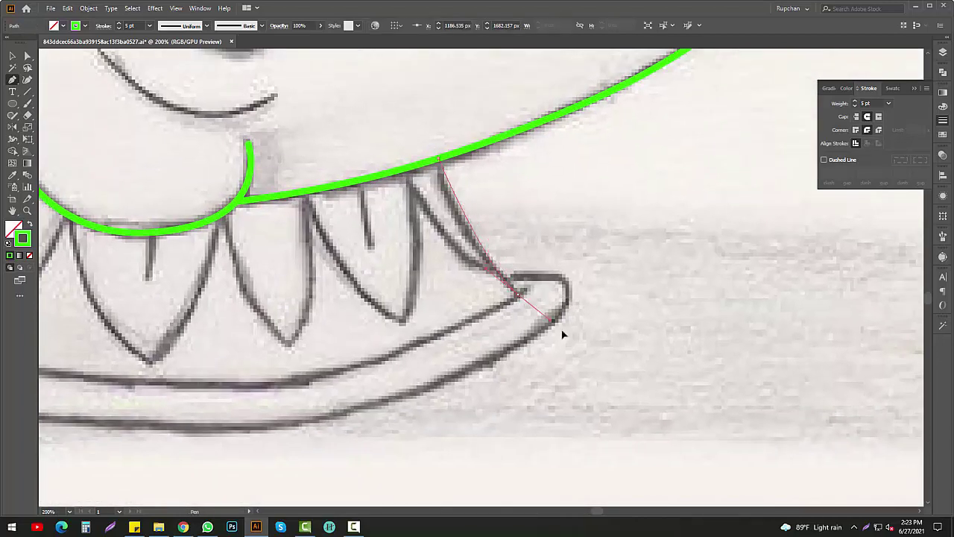
{"action": "left_click_drag", "start_coordinate": [563, 334], "coordinate": [565, 333]}
{"action": "left_click_drag", "start_coordinate": [560, 277], "coordinate": [550, 334]}
{"action": "left_click_drag", "start_coordinate": [499, 361], "coordinate": [722, 259]}
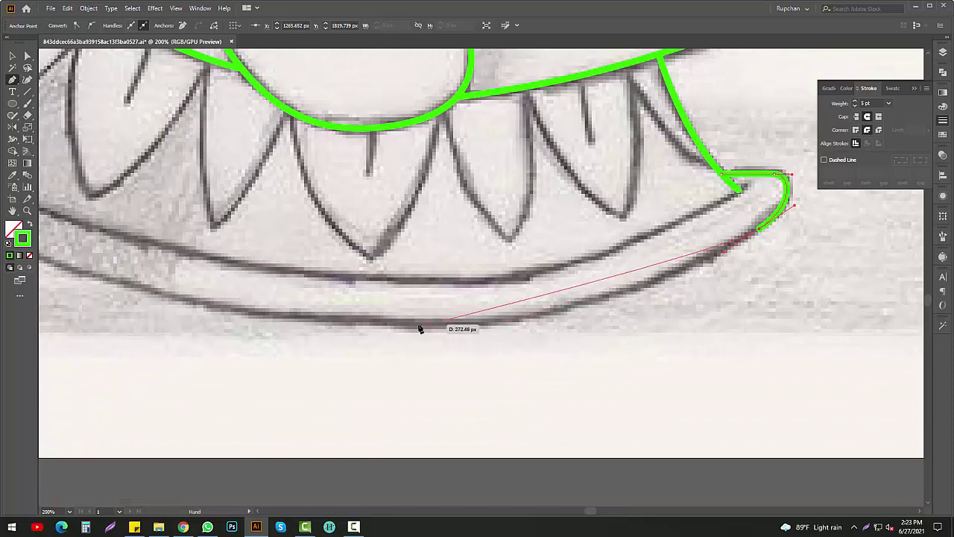
{"action": "left_click_drag", "start_coordinate": [417, 324], "coordinate": [372, 324]}
{"action": "key", "text": "ctrl+minus"}
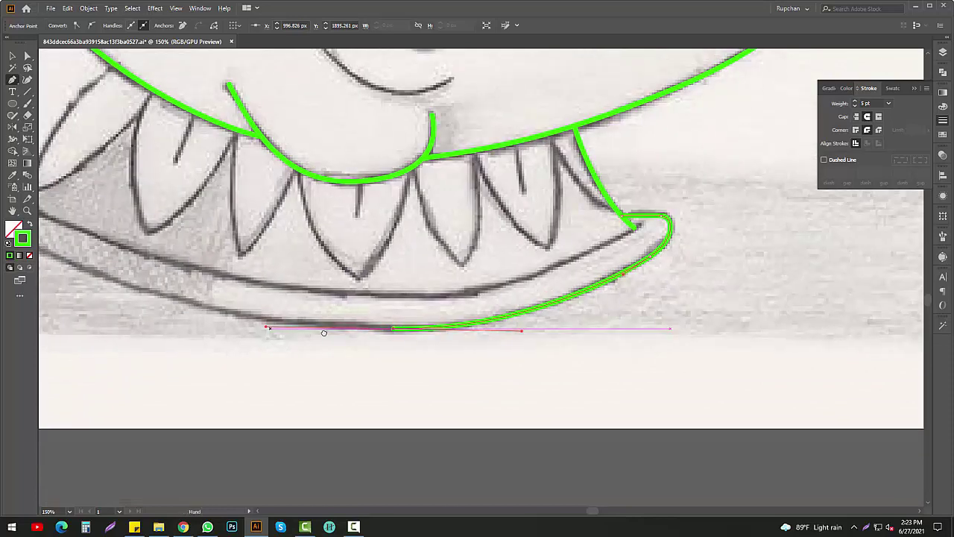
{"action": "mouse_move", "coordinate": [57, 217]}
{"action": "left_mouse_down"}
{"action": "mouse_move", "coordinate": [317, 298]}
{"action": "mouse_move", "coordinate": [181, 222]}
{"action": "left_mouse_up"}
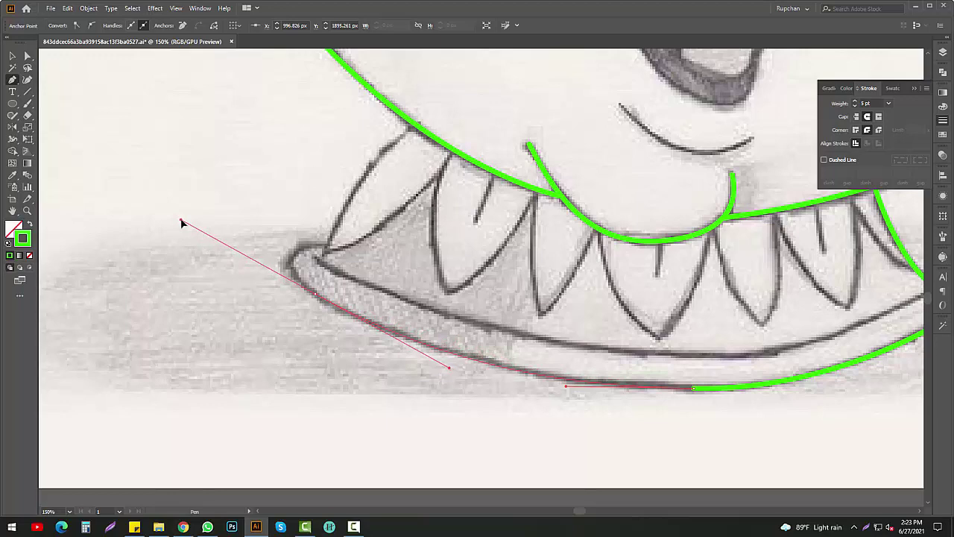
{"action": "left_click_drag", "start_coordinate": [265, 259], "coordinate": [265, 259]}
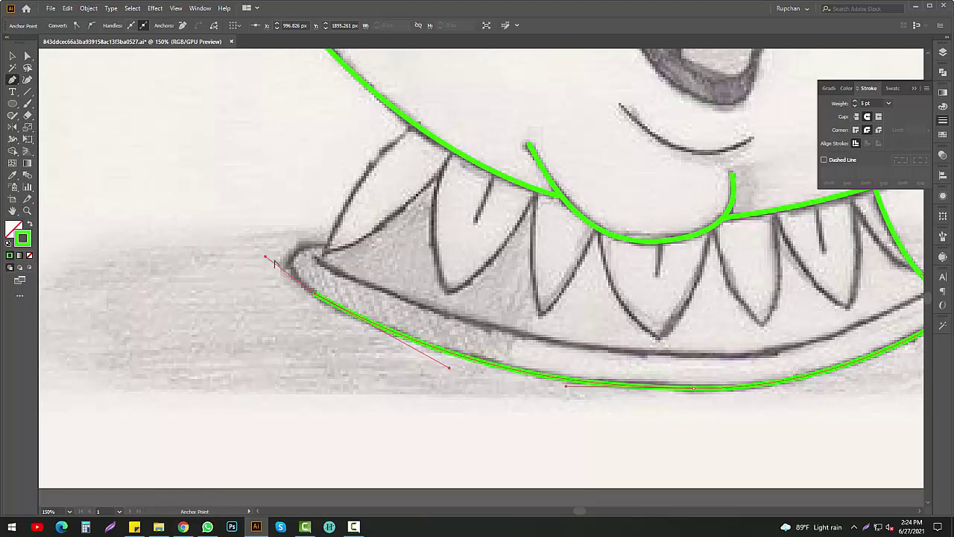
{"action": "scroll", "coordinate": [299, 291], "scroll_direction": "up", "scroll_amount": 1}
{"action": "scroll", "coordinate": [283, 291], "scroll_direction": "up", "scroll_amount": 1, "text": "alt"}
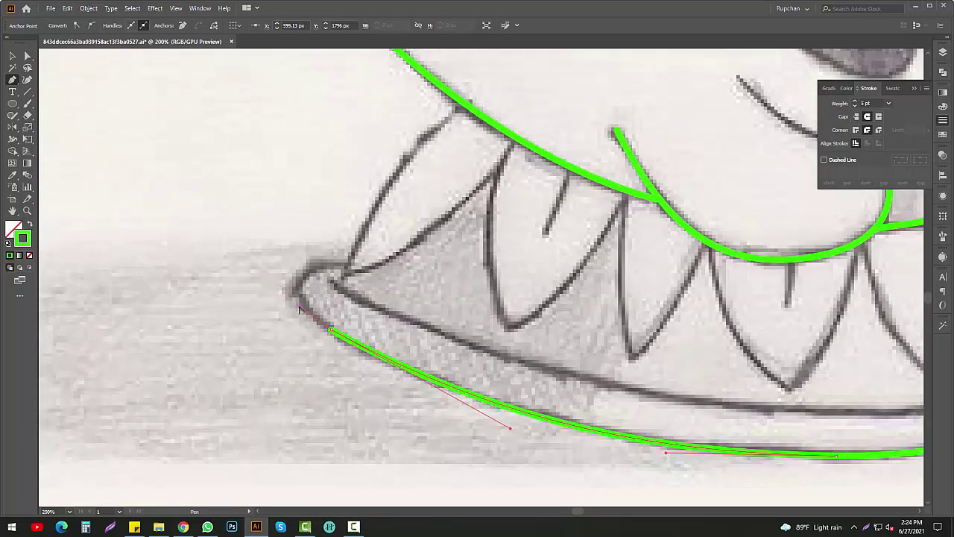
- Wrap around the rim's left tip and trace the top edge back to the right end
{"action": "left_click_drag", "start_coordinate": [313, 265], "coordinate": [350, 270]}
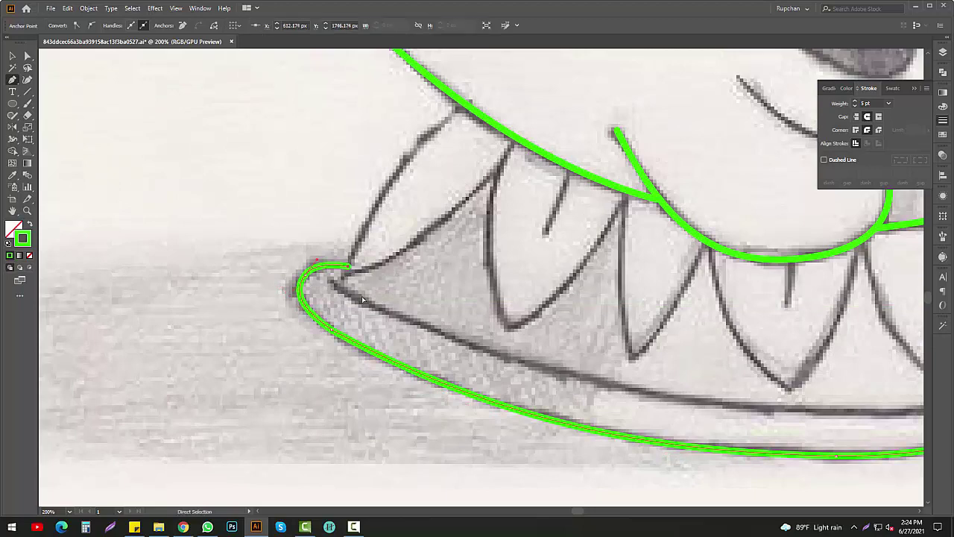
{"action": "scroll", "coordinate": [388, 321], "scroll_direction": "down", "scroll_amount": 1, "text": "alt"}
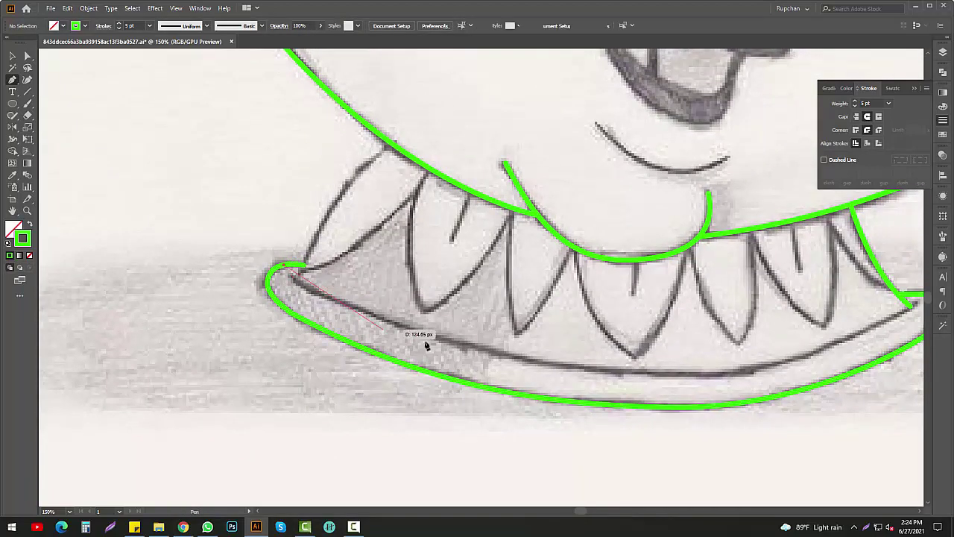
{"action": "left_click", "coordinate": [446, 341]}
{"action": "left_click_drag", "start_coordinate": [574, 376], "coordinate": [428, 391]}
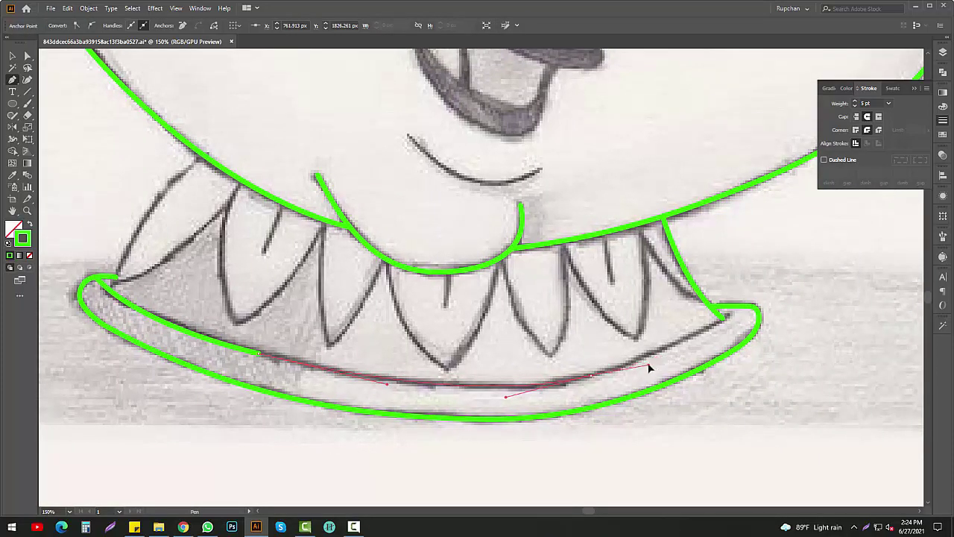
{"action": "left_click_drag", "start_coordinate": [551, 387], "coordinate": [588, 380]}
{"action": "left_click_drag", "start_coordinate": [673, 352], "coordinate": [649, 362]}
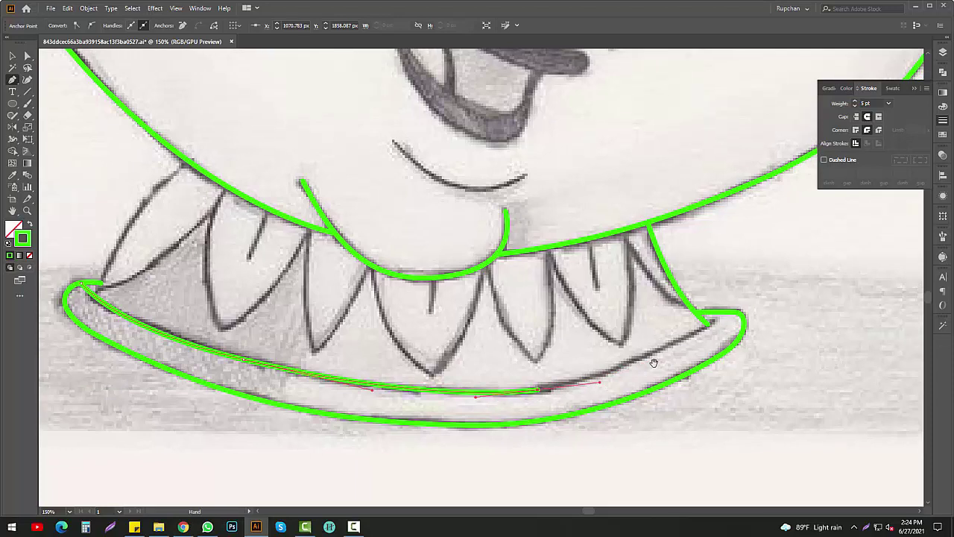
{"action": "left_click_drag", "start_coordinate": [712, 319], "coordinate": [734, 293]}
- Close the rim outline and trace the first tooth from the lip to its tip
{"action": "left_click", "coordinate": [713, 333], "text": "ctrl"}
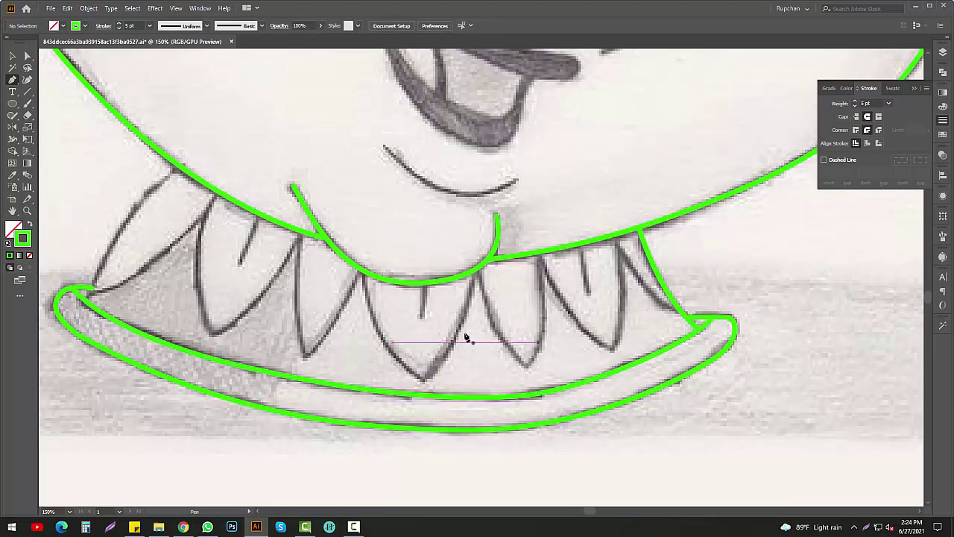
{"action": "scroll", "coordinate": [365, 224], "scroll_direction": "left", "scroll_amount": 5}
{"action": "left_click", "coordinate": [360, 172]}
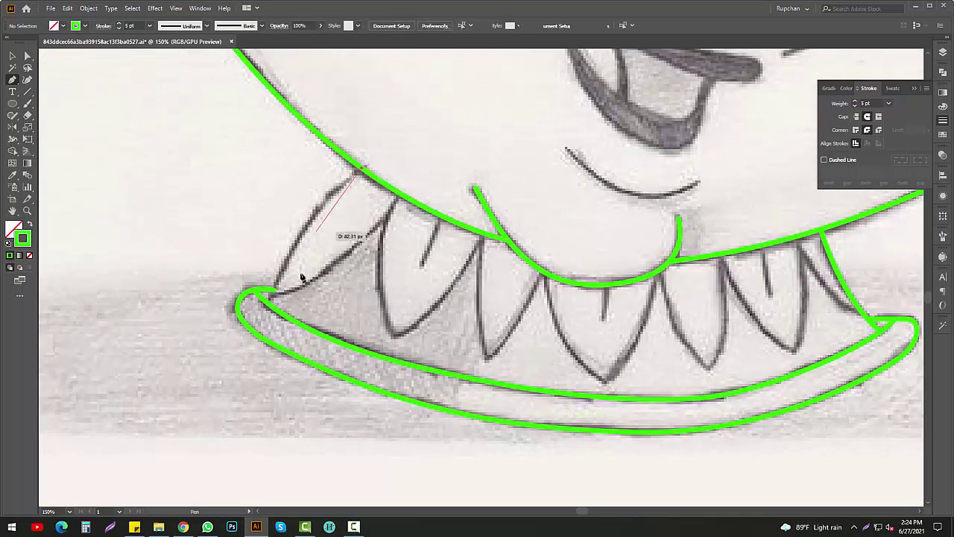
{"action": "left_click_drag", "start_coordinate": [274, 297], "coordinate": [262, 364]}
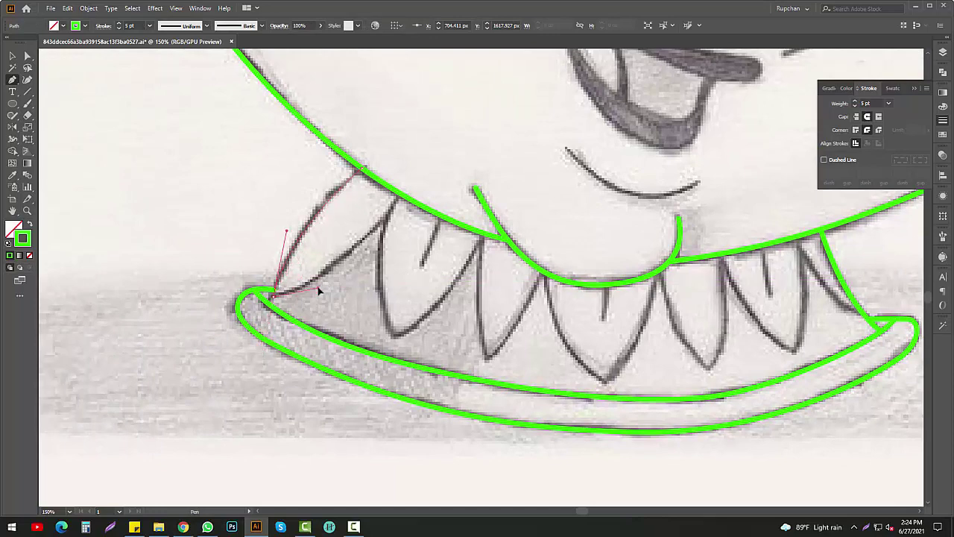
{"action": "left_click", "coordinate": [398, 198]}
{"action": "left_click", "coordinate": [398, 262], "text": "ctrl"}
{"action": "scroll", "coordinate": [393, 223], "scroll_direction": "down", "scroll_amount": 1}
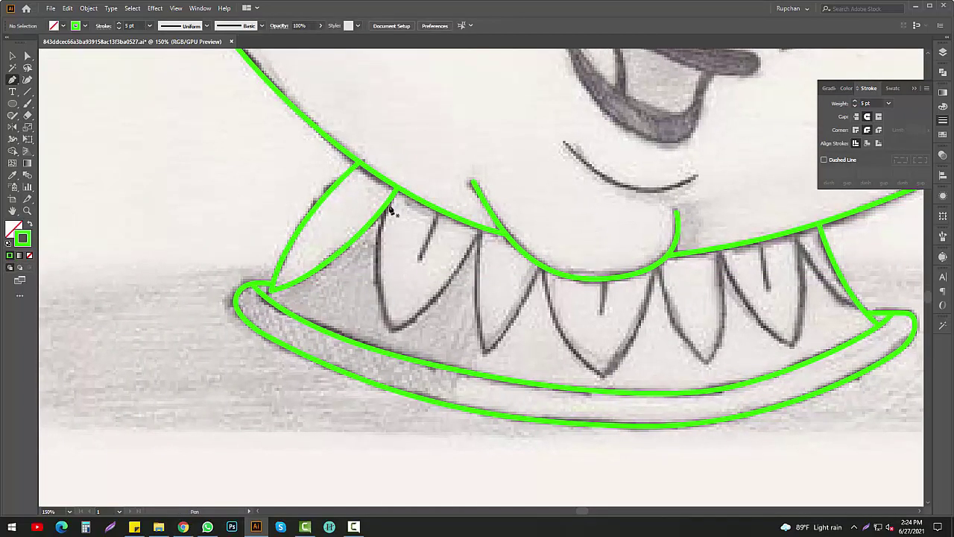
{"action": "scroll", "coordinate": [391, 211], "scroll_direction": "down", "scroll_amount": 1}
- Trace the next two teeth from the lip outline down to their tips
{"action": "left_click", "coordinate": [382, 176]}
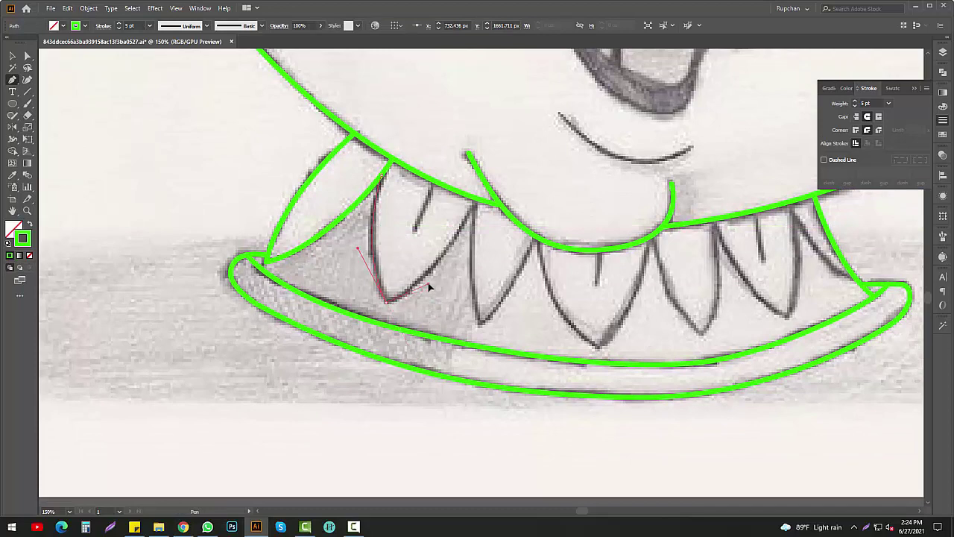
{"action": "left_click", "coordinate": [477, 204]}
{"action": "scroll", "coordinate": [486, 179], "scroll_direction": "up", "scroll_amount": 1, "text": "alt"}
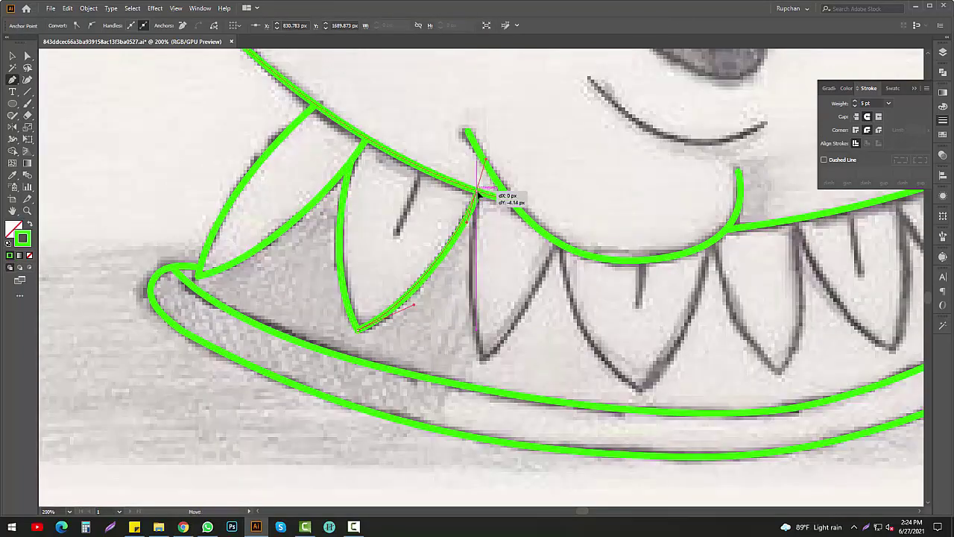
{"action": "left_click", "coordinate": [505, 198], "text": "ctrl"}
{"action": "left_click", "coordinate": [447, 161]}
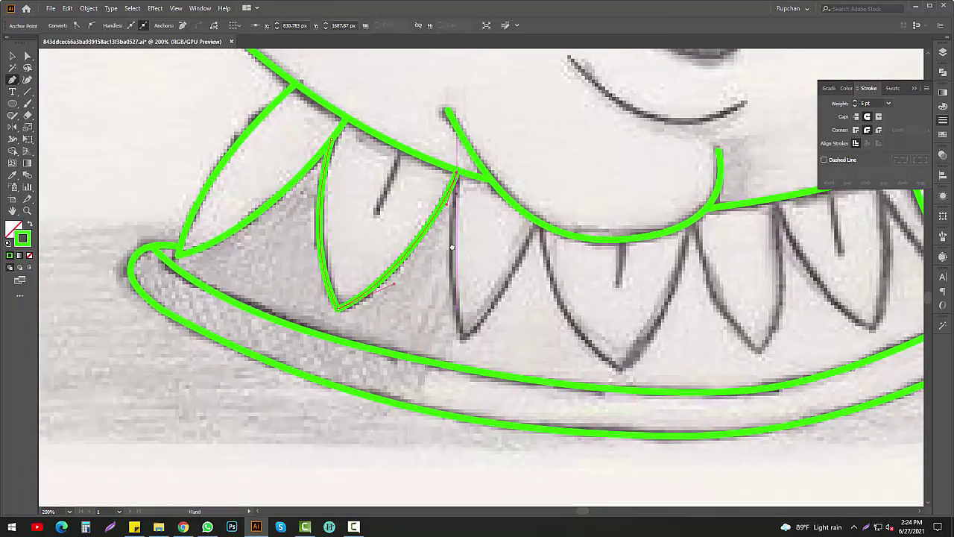
{"action": "scroll", "coordinate": [458, 181], "scroll_direction": "down", "scroll_amount": 1}
{"action": "left_click_drag", "start_coordinate": [454, 301], "coordinate": [482, 348]}
{"action": "left_click", "coordinate": [521, 193]}
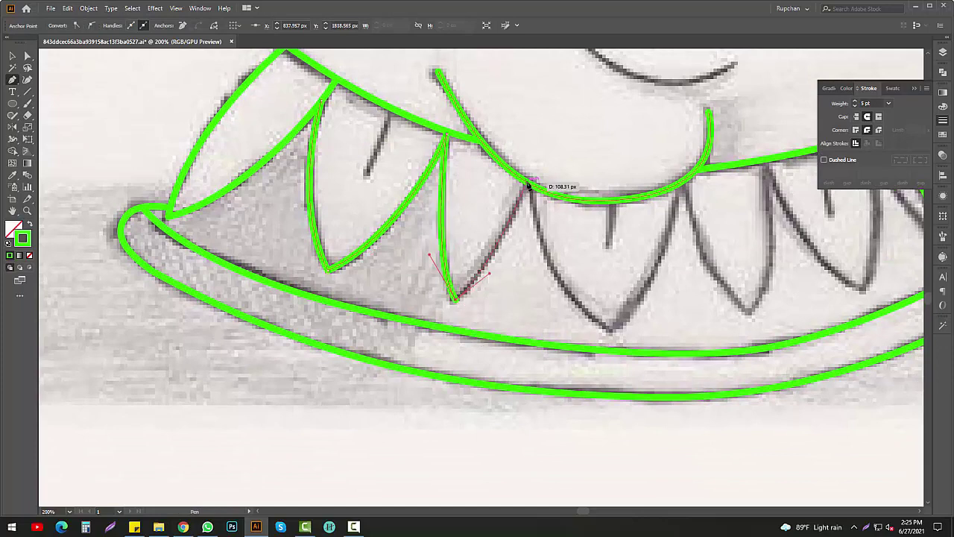
{"action": "left_click_drag", "start_coordinate": [523, 193], "coordinate": [501, 178]}
- Trace the following teeth on the right, curving each tip back to the lip
{"action": "left_click", "coordinate": [507, 177]}
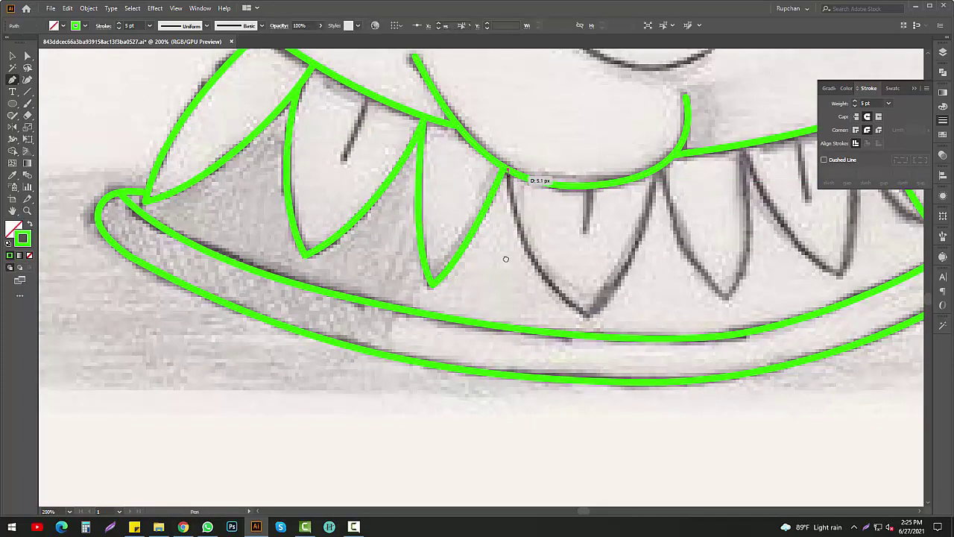
{"action": "left_click_drag", "start_coordinate": [589, 311], "coordinate": [668, 340]}
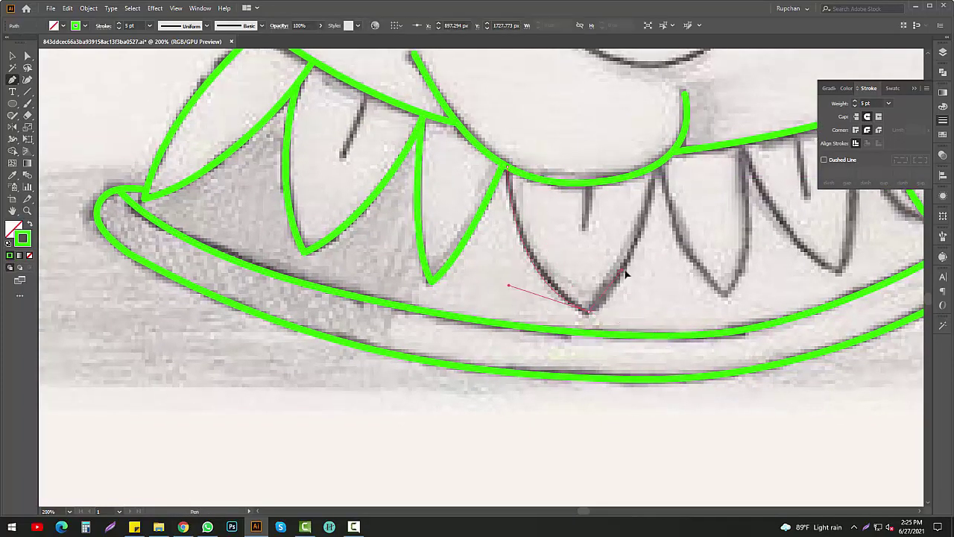
{"action": "left_click", "coordinate": [656, 167]}
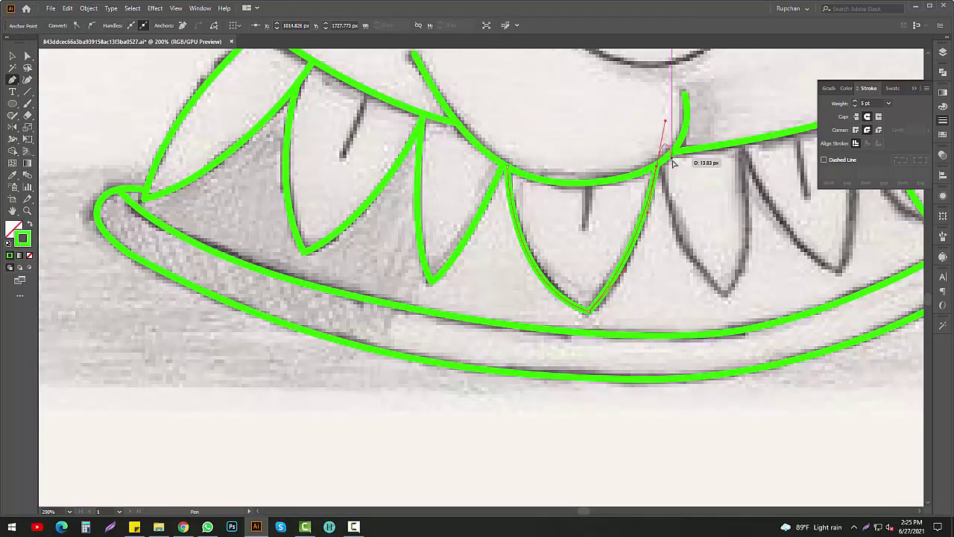
{"action": "left_click_drag", "start_coordinate": [742, 298], "coordinate": [567, 296]}
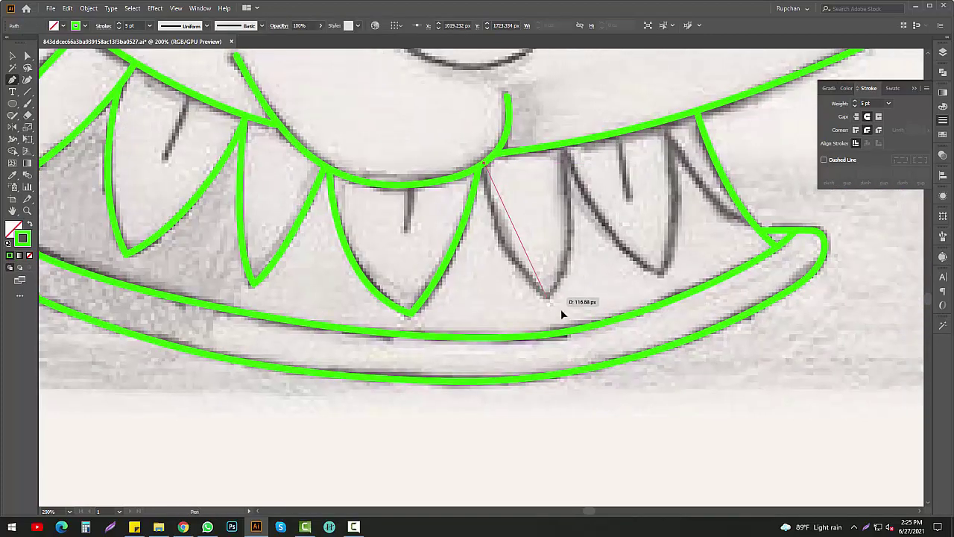
{"action": "left_click_drag", "start_coordinate": [609, 328], "coordinate": [597, 321]}
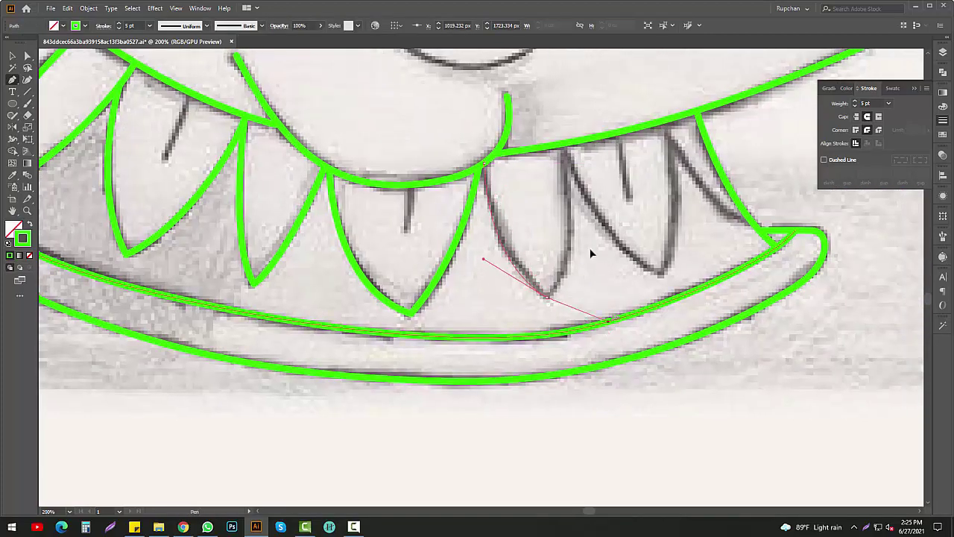
{"action": "left_click", "coordinate": [564, 140]}
{"action": "left_click_drag", "start_coordinate": [582, 200], "coordinate": [553, 204]}
{"action": "left_click", "coordinate": [550, 156]}
- Trace the last teeth up to the mouth corner, ending each path
{"action": "left_click", "coordinate": [641, 278]}
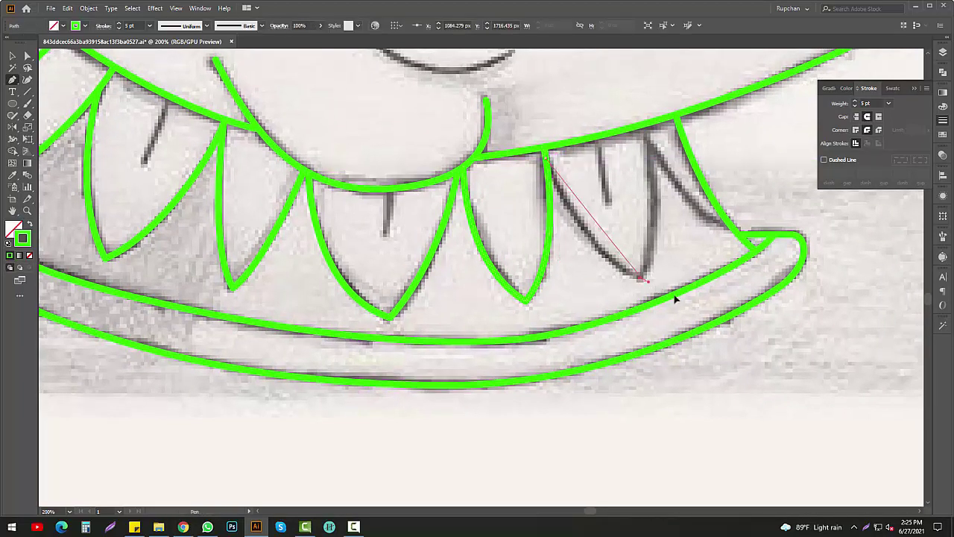
{"action": "left_click", "coordinate": [650, 132]}
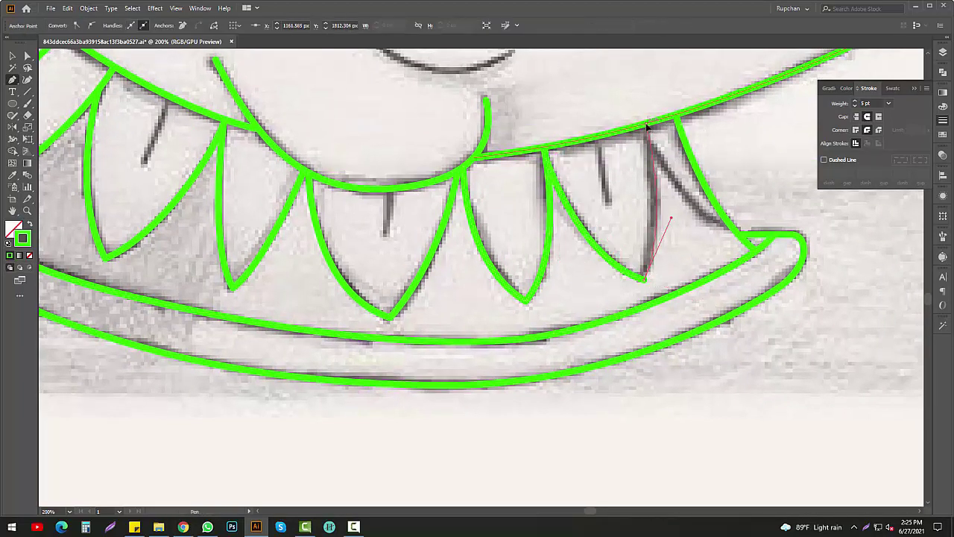
{"action": "key", "text": "Escape"}
{"action": "left_click", "coordinate": [649, 138]}
{"action": "left_click_drag", "start_coordinate": [742, 237], "coordinate": [795, 251]}
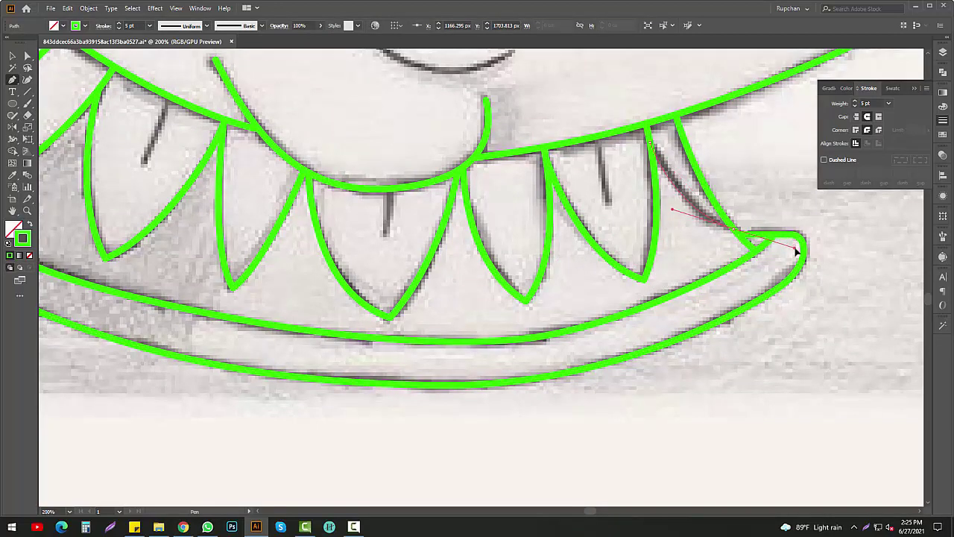
{"action": "key", "text": "Escape"}
{"action": "left_click_drag", "start_coordinate": [639, 207], "coordinate": [673, 252]}
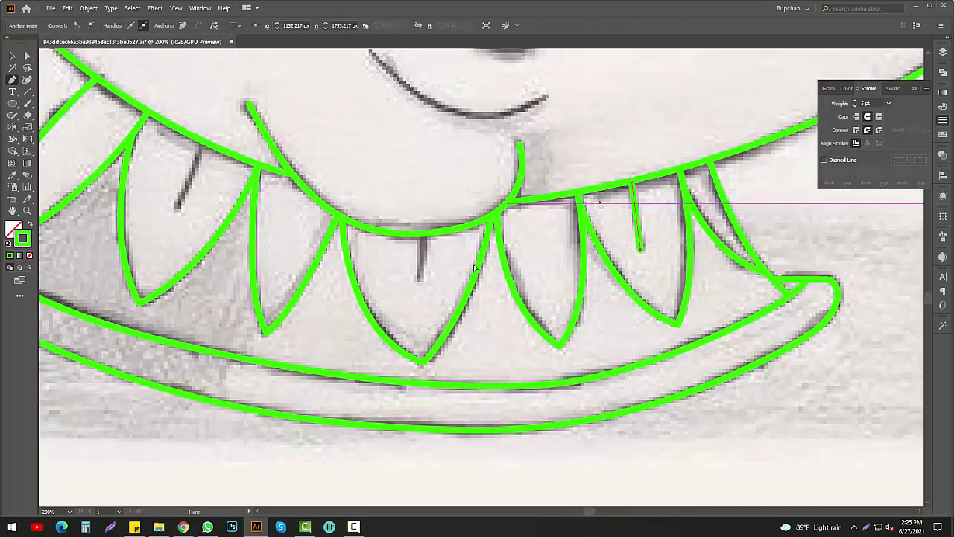
- Draw two short detail lines inside the teeth as separate paths
{"action": "left_click", "coordinate": [424, 235]}
{"action": "left_click", "coordinate": [422, 282]}
{"action": "key", "text": "Escape"}
{"action": "left_click_drag", "start_coordinate": [422, 283], "coordinate": [630, 331]}
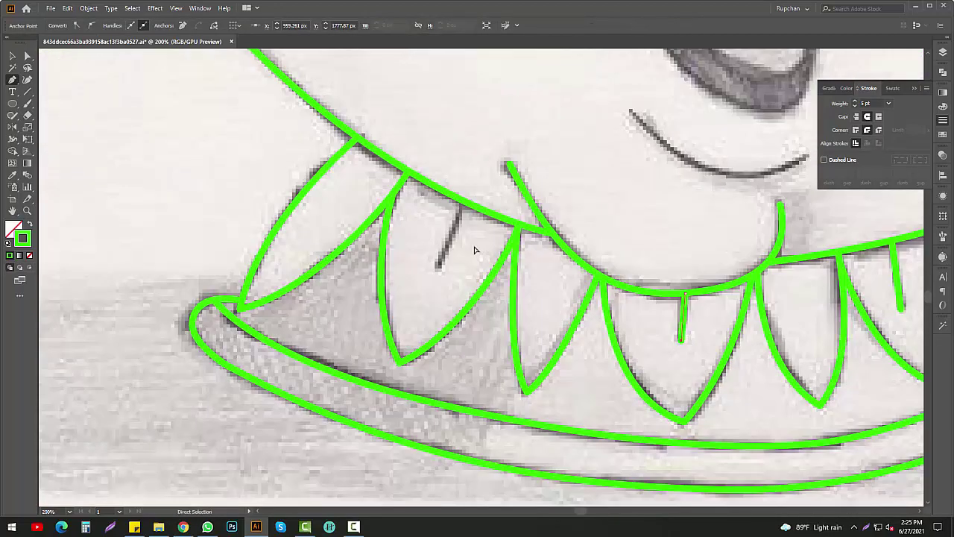
{"action": "left_click", "coordinate": [463, 201]}
{"action": "left_click", "coordinate": [441, 270]}
{"action": "key", "text": "Escape"}
- Trace the cheek line above the mouth, curving up toward the nostril
{"action": "scroll", "coordinate": [452, 251], "scroll_direction": "down", "scroll_amount": 3}
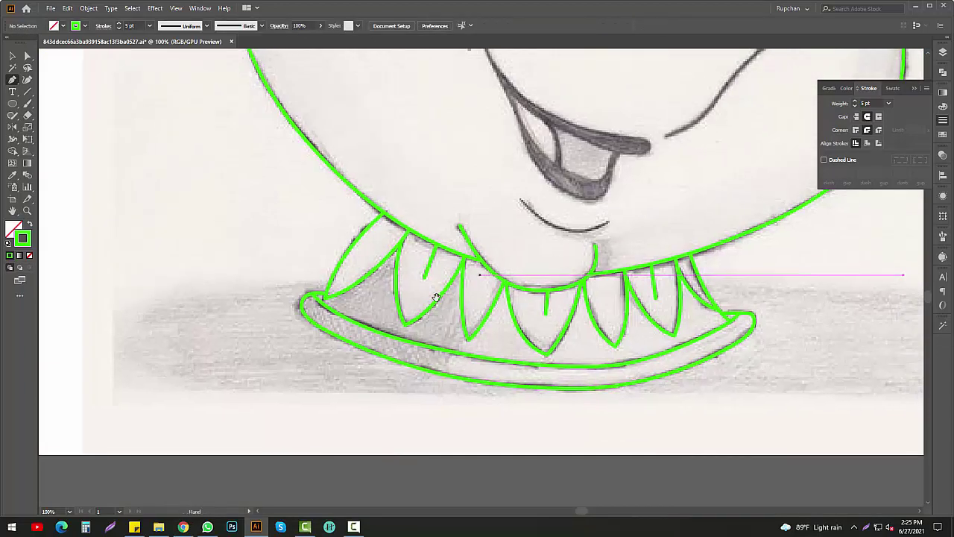
{"action": "scroll", "coordinate": [451, 265], "scroll_direction": "up", "scroll_amount": 2}
{"action": "scroll", "coordinate": [451, 257], "scroll_direction": "right", "scroll_amount": 1}
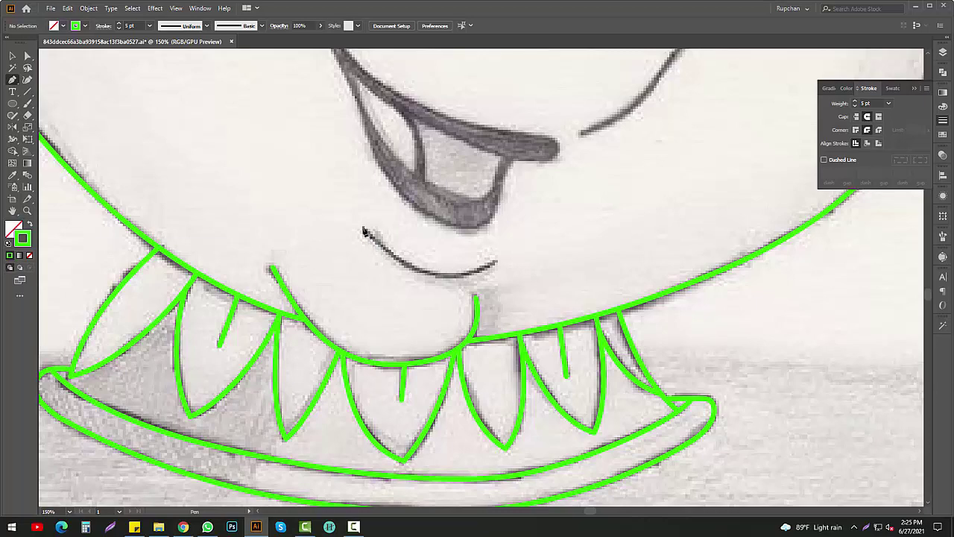
{"action": "left_click", "coordinate": [363, 229]}
{"action": "mouse_move", "coordinate": [577, 222]}
{"action": "left_mouse_down"}
{"action": "mouse_move", "coordinate": [512, 224]}
{"action": "mouse_move", "coordinate": [550, 198]}
{"action": "left_mouse_up"}
{"action": "key", "text": "Escape"}
{"action": "scroll", "coordinate": [447, 296], "scroll_direction": "up", "scroll_amount": 5}
{"action": "left_click_drag", "start_coordinate": [520, 247], "coordinate": [469, 315]}
{"action": "left_click_drag", "start_coordinate": [530, 222], "coordinate": [562, 220]}
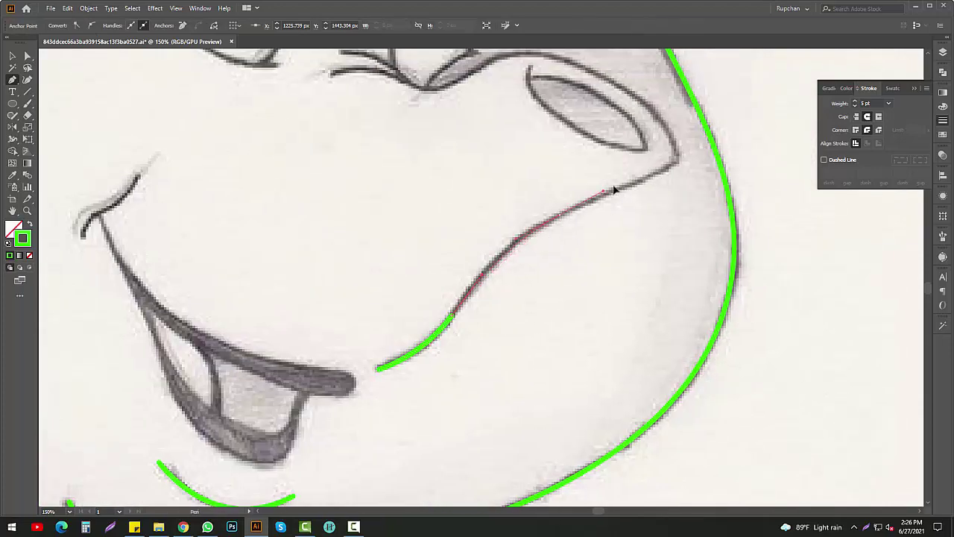
{"action": "left_click_drag", "start_coordinate": [614, 191], "coordinate": [614, 190]}
- Curve the line around the nose tip and nostril, ending at the eye crease
{"action": "scroll", "coordinate": [612, 223], "scroll_direction": "up", "scroll_amount": 4}
{"action": "scroll", "coordinate": [612, 224], "scroll_direction": "right", "scroll_amount": 3}
{"action": "left_click_drag", "start_coordinate": [608, 245], "coordinate": [611, 219]}
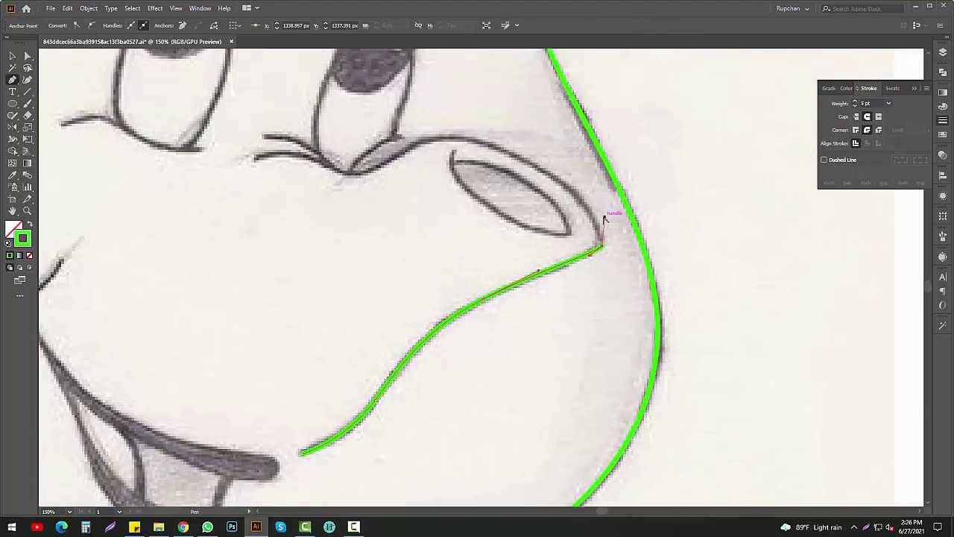
{"action": "scroll", "coordinate": [612, 219], "scroll_direction": "up", "scroll_amount": 4}
{"action": "scroll", "coordinate": [612, 219], "scroll_direction": "left", "scroll_amount": 2}
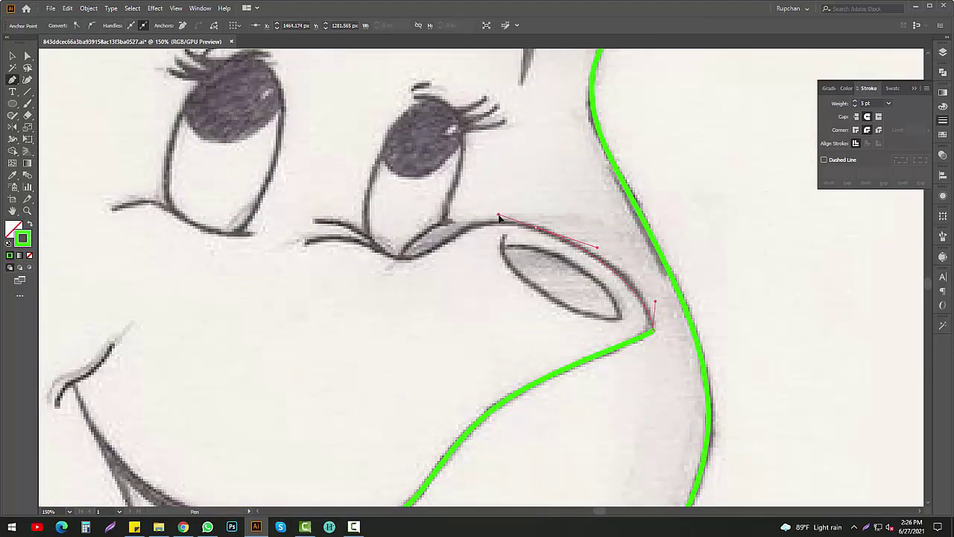
{"action": "scroll", "coordinate": [492, 224], "scroll_direction": "up", "scroll_amount": 1}
{"action": "scroll", "coordinate": [492, 224], "scroll_direction": "left", "scroll_amount": 2}
{"action": "mouse_move", "coordinate": [446, 272]}
{"action": "left_mouse_down"}
{"action": "mouse_move", "coordinate": [462, 270]}
{"action": "mouse_move", "coordinate": [450, 266]}
{"action": "left_mouse_up"}
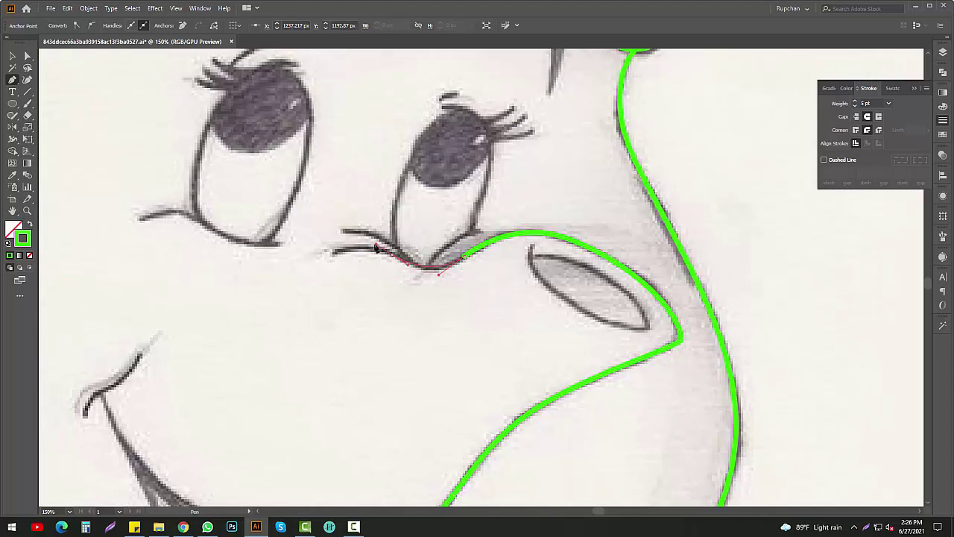
{"action": "mouse_move", "coordinate": [332, 255]}
{"action": "left_mouse_down"}
{"action": "mouse_move", "coordinate": [419, 271]}
{"action": "mouse_move", "coordinate": [440, 289]}
{"action": "left_mouse_up"}
{"action": "left_click", "coordinate": [488, 233]}
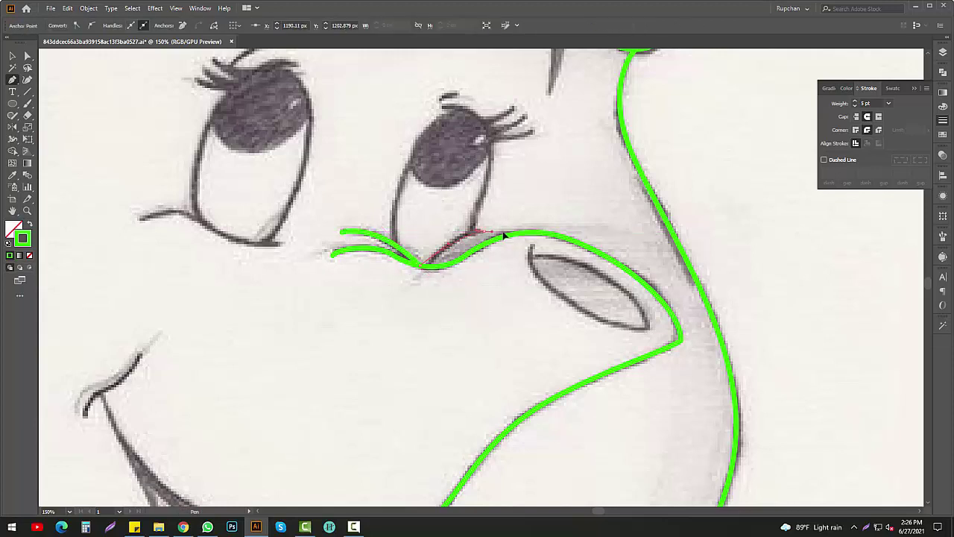
{"action": "left_click", "coordinate": [505, 219], "text": "ctrl"}
{"action": "left_click_drag", "start_coordinate": [378, 200], "coordinate": [459, 263]}
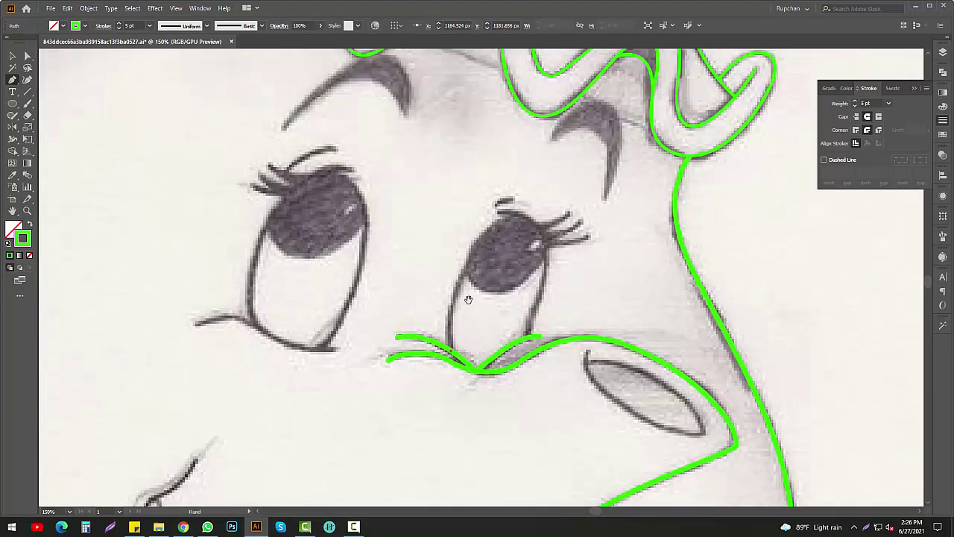
- Outline the eye with a curved green path
{"action": "left_click_drag", "start_coordinate": [478, 314], "coordinate": [483, 260]}
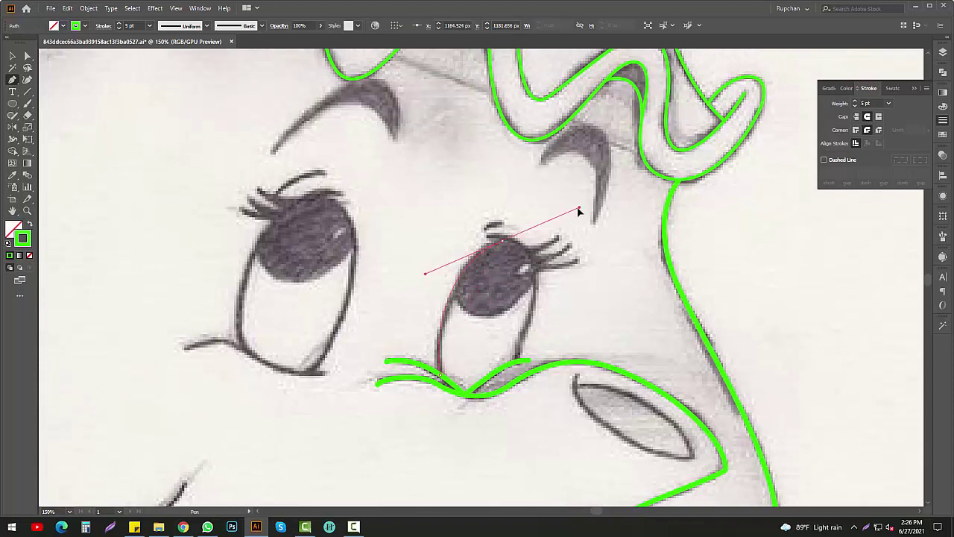
{"action": "left_click_drag", "start_coordinate": [536, 239], "coordinate": [531, 239]}
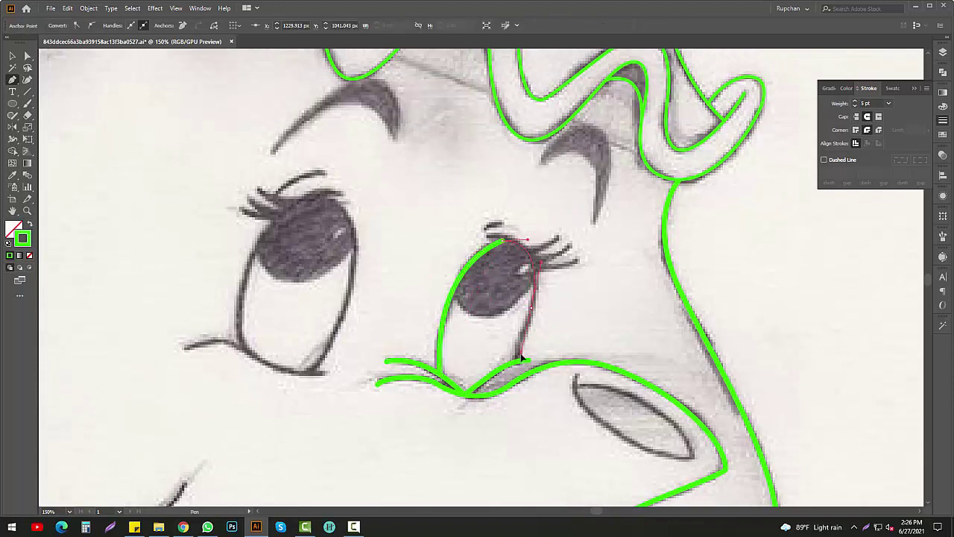
{"action": "left_click_drag", "start_coordinate": [532, 307], "coordinate": [520, 365]}
{"action": "key", "text": "Escape"}
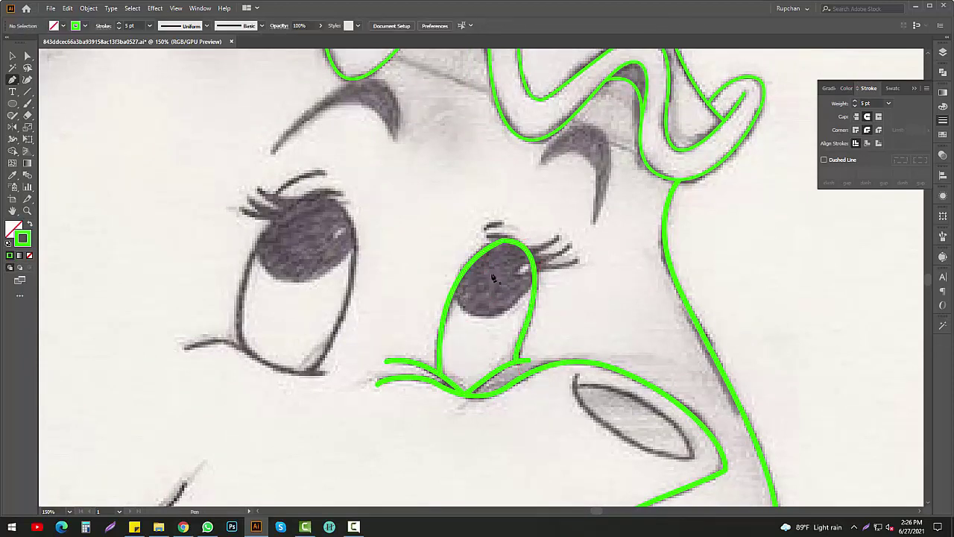
- Trace the iris, two eyelashes and the eyelid mark above the eye
{"action": "mouse_move", "coordinate": [535, 281]}
{"action": "left_mouse_down"}
{"action": "mouse_move", "coordinate": [507, 319]}
{"action": "mouse_move", "coordinate": [477, 321]}
{"action": "mouse_move", "coordinate": [451, 276]}
{"action": "left_mouse_up"}
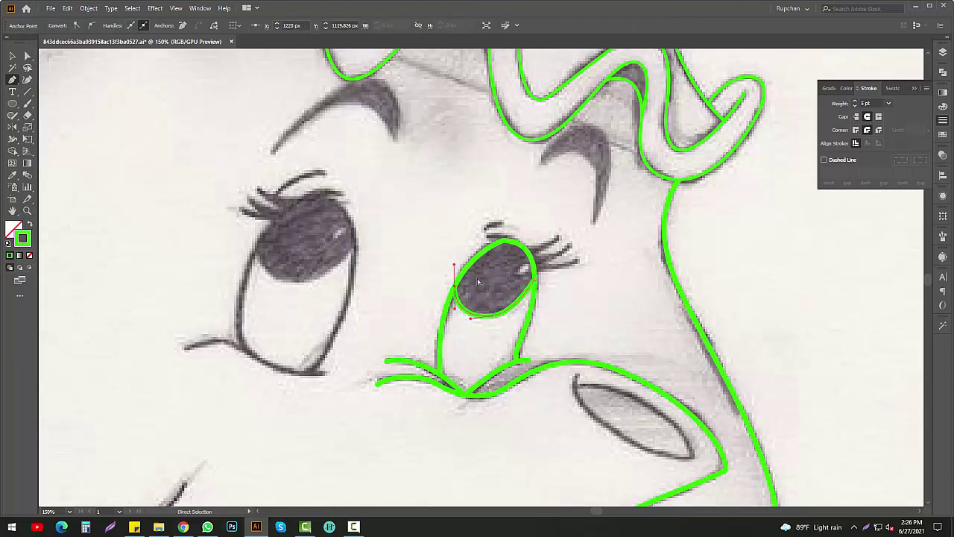
{"action": "left_click", "coordinate": [478, 282], "text": "ctrl"}
{"action": "mouse_move", "coordinate": [498, 241]}
{"action": "left_mouse_down"}
{"action": "mouse_move", "coordinate": [490, 240]}
{"action": "mouse_move", "coordinate": [564, 241]}
{"action": "mouse_move", "coordinate": [536, 263]}
{"action": "mouse_move", "coordinate": [589, 268]}
{"action": "left_mouse_up"}
{"action": "left_click", "coordinate": [571, 248], "text": "ctrl"}
{"action": "left_click", "coordinate": [537, 262], "text": "ctrl"}
{"action": "left_click", "coordinate": [596, 284], "text": "ctrl"}
{"action": "left_click_drag", "start_coordinate": [485, 232], "coordinate": [488, 232]}
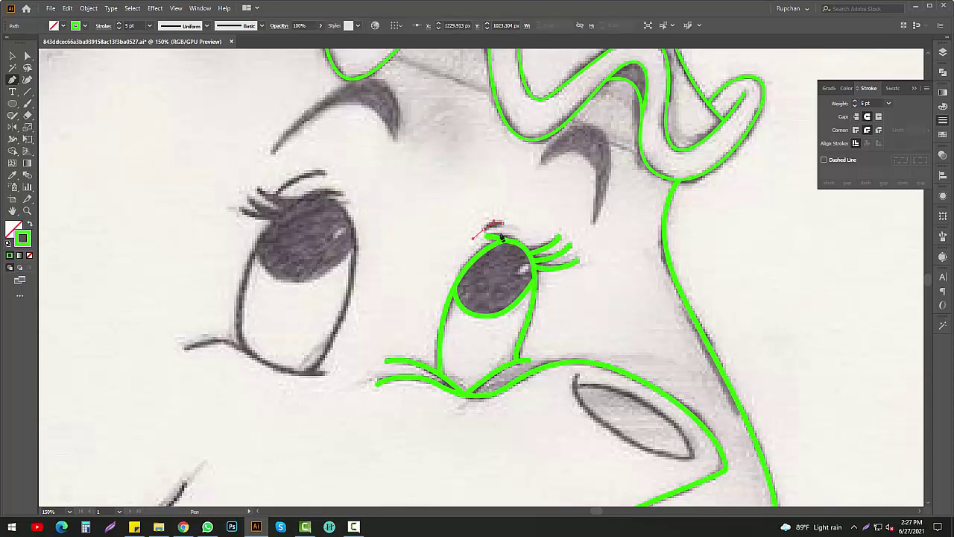
{"action": "left_click", "coordinate": [522, 246], "text": "ctrl"}
- Trace the nostril outline on the right cheek
{"action": "key", "text": "ctrl+plus"}
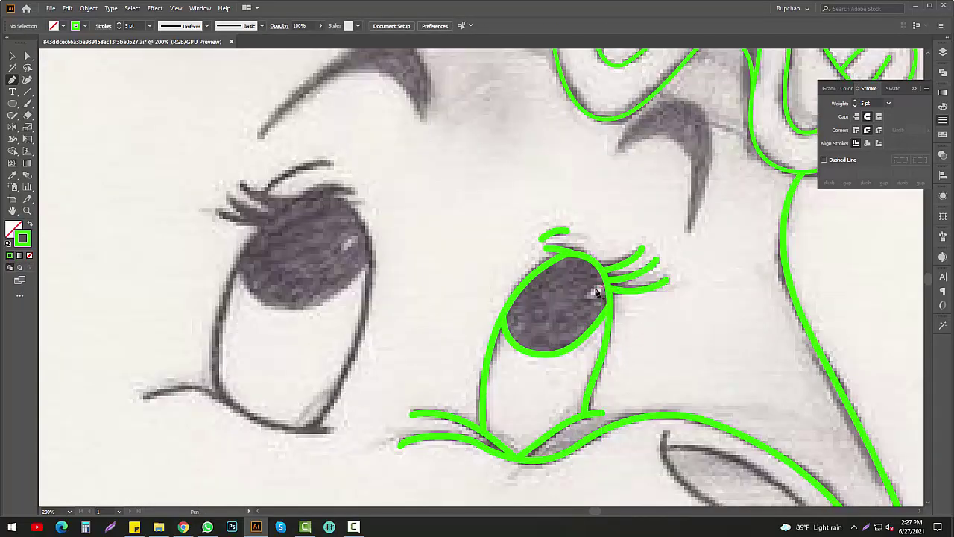
{"action": "scroll", "coordinate": [381, 373], "scroll_direction": "left", "scroll_amount": 5}
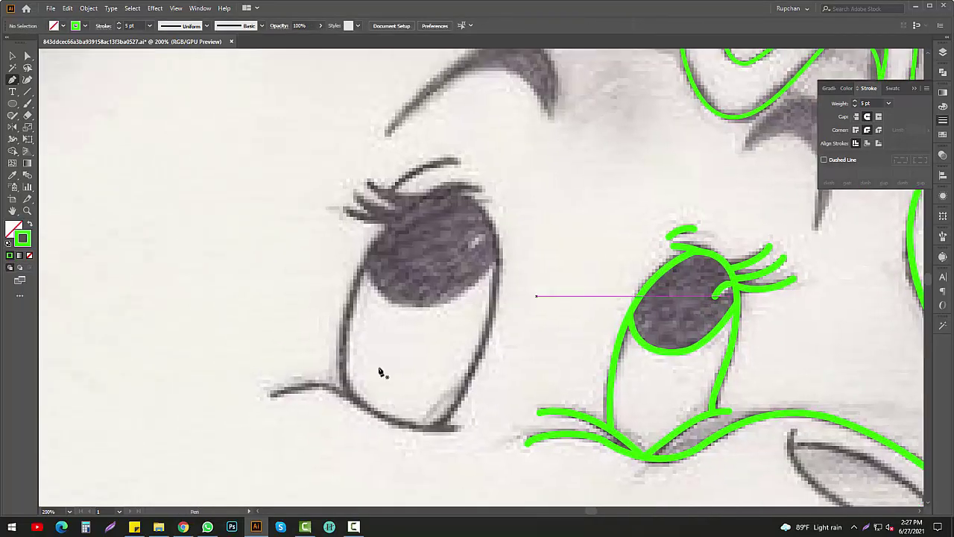
{"action": "scroll", "coordinate": [380, 372], "scroll_direction": "down", "scroll_amount": 3}
{"action": "scroll", "coordinate": [368, 358], "scroll_direction": "down", "scroll_amount": 2}
{"action": "scroll", "coordinate": [365, 265], "scroll_direction": "down", "scroll_amount": 3}
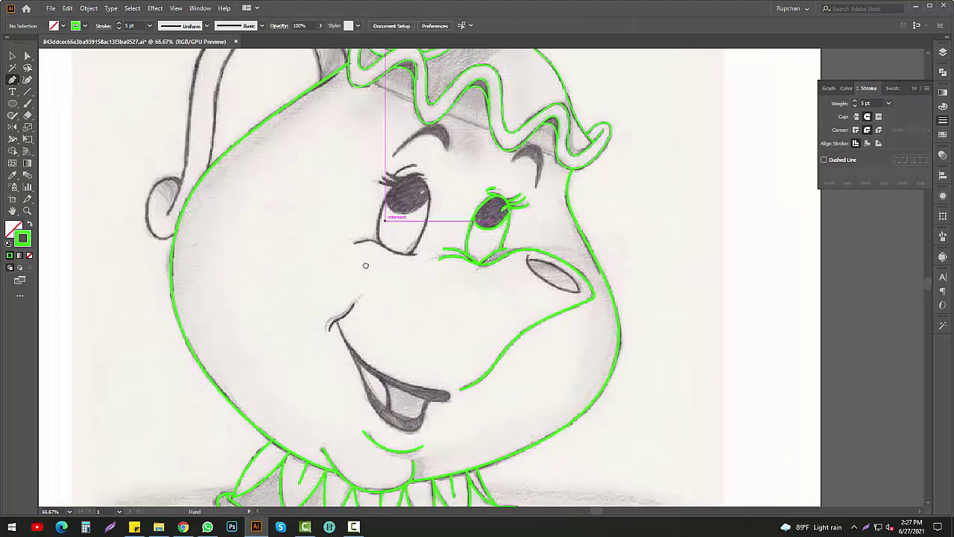
{"action": "scroll", "coordinate": [511, 298], "scroll_direction": "up", "scroll_amount": 1}
{"action": "scroll", "coordinate": [511, 299], "scroll_direction": "up", "scroll_amount": 1}
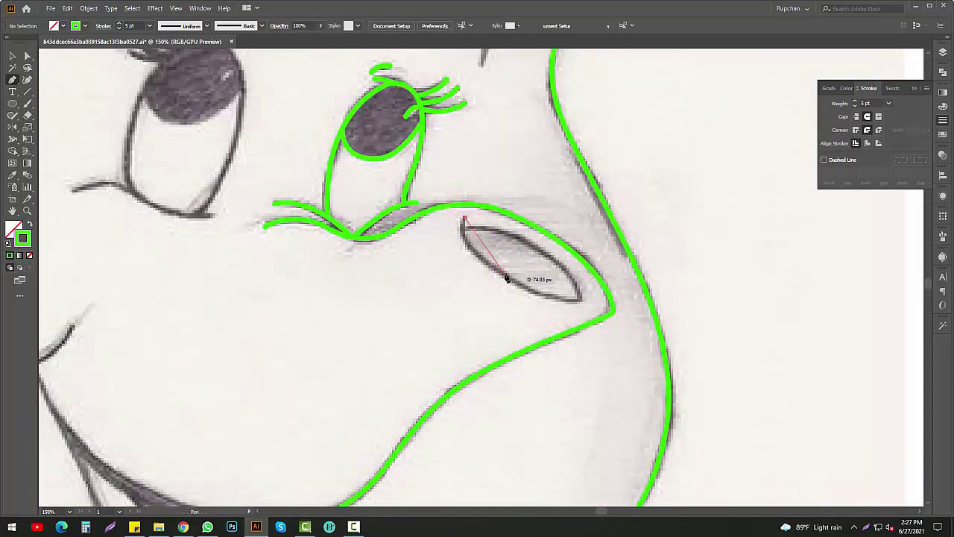
{"action": "mouse_move", "coordinate": [530, 293]}
{"action": "left_mouse_down"}
{"action": "mouse_move", "coordinate": [553, 310]}
{"action": "mouse_move", "coordinate": [542, 253]}
{"action": "left_mouse_up"}
- Draw the curved lower lid under the left eye and widen the artboard rightward
{"action": "scroll", "coordinate": [464, 230], "scroll_direction": "up", "scroll_amount": 2}
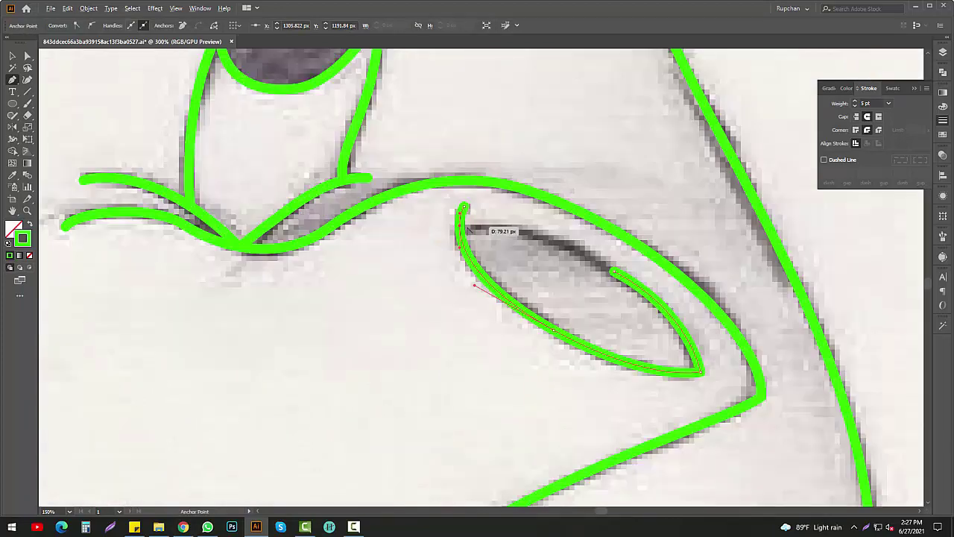
{"action": "scroll", "coordinate": [375, 271], "scroll_direction": "down", "scroll_amount": 3}
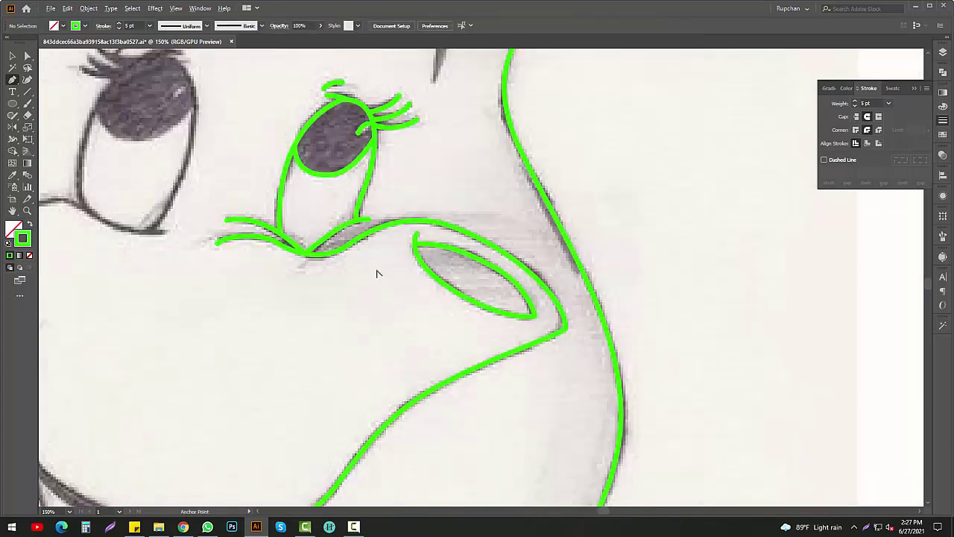
{"action": "scroll", "coordinate": [404, 292], "scroll_direction": "down", "scroll_amount": 2}
{"action": "scroll", "coordinate": [445, 319], "scroll_direction": "up", "scroll_amount": 4}
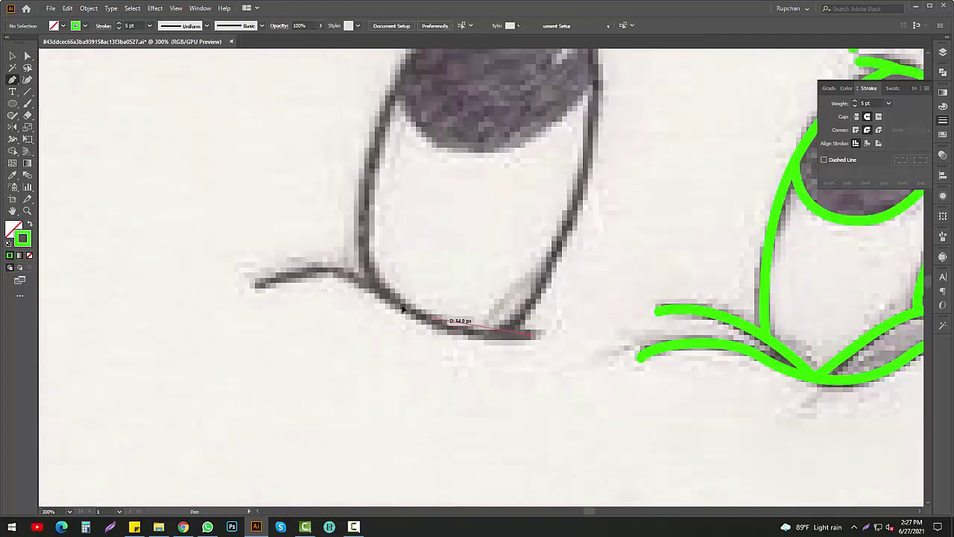
{"action": "left_click_drag", "start_coordinate": [415, 313], "coordinate": [369, 280]}
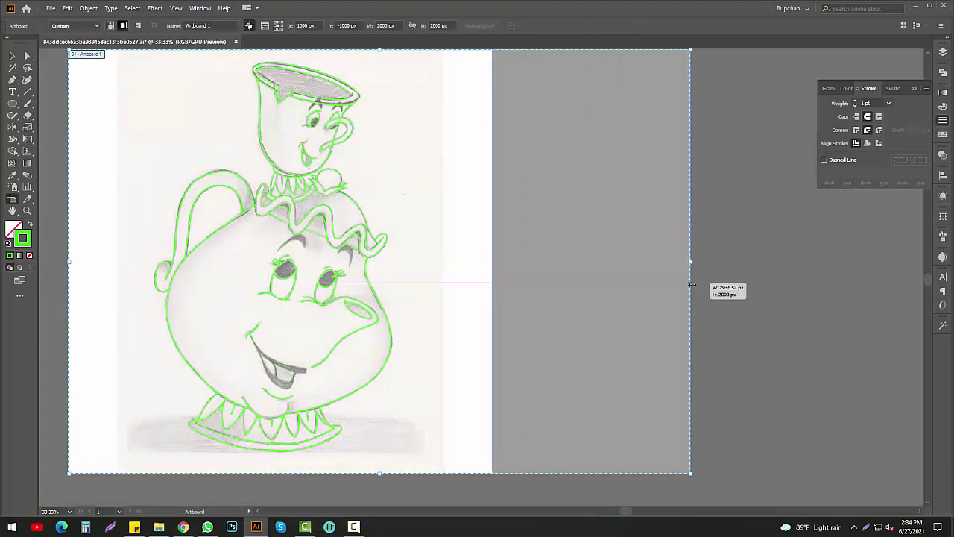
{"action": "left_click_drag", "start_coordinate": [492, 263], "coordinate": [774, 268]}
- Duplicate the green tracing into the empty right side of the artboard
{"action": "key", "text": "v"}
{"action": "key", "text": "ctrl+minus"}
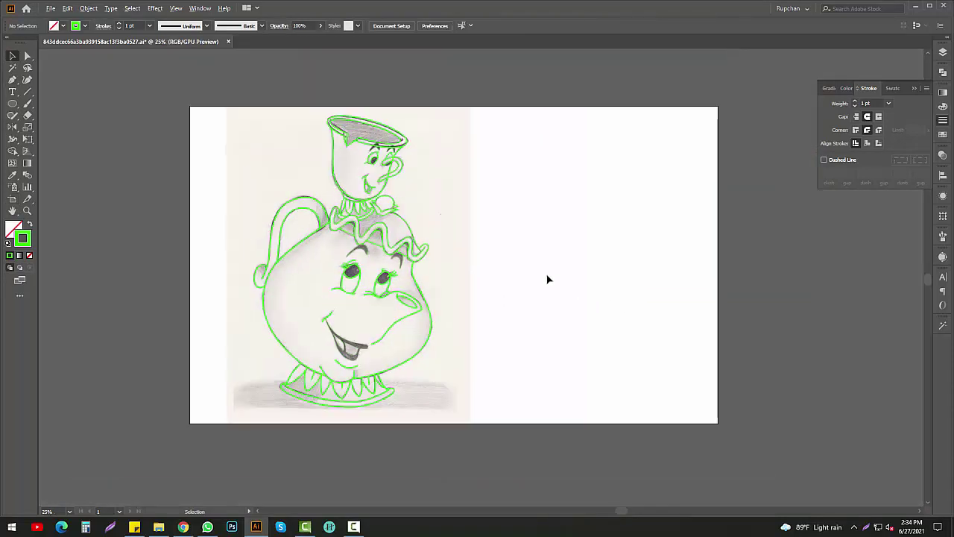
{"action": "key", "text": "ctrl+a"}
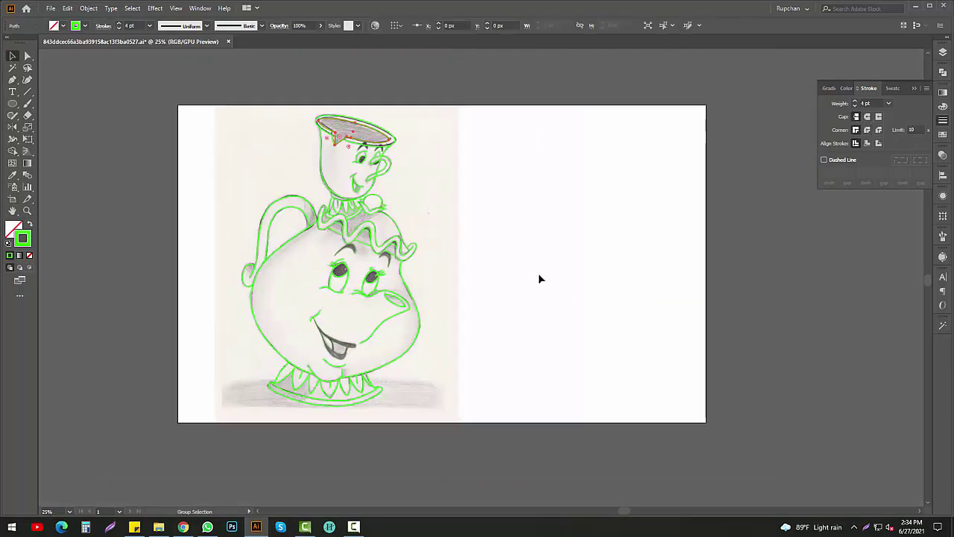
{"action": "left_click", "coordinate": [420, 211]}
{"action": "left_click_drag", "start_coordinate": [321, 392], "coordinate": [547, 400]}
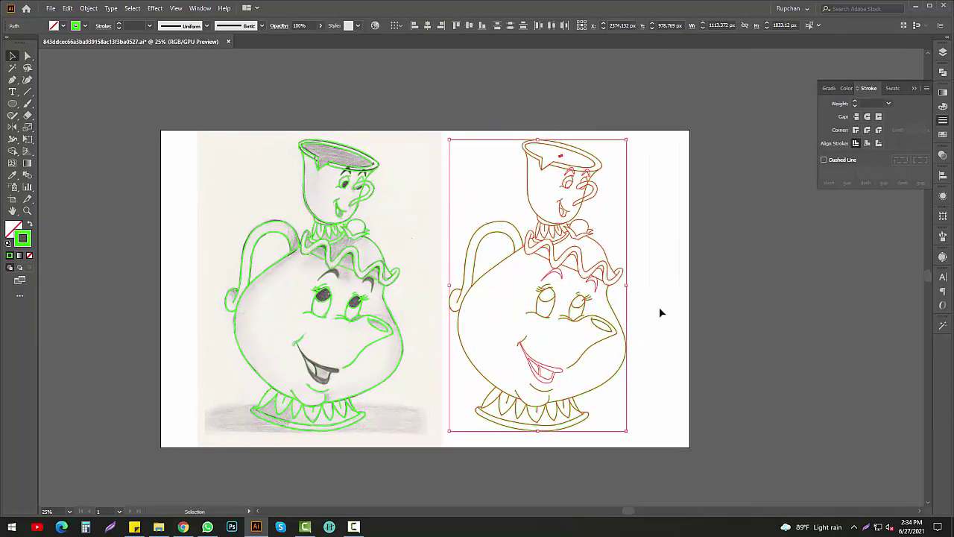
{"action": "left_click", "coordinate": [659, 307]}
- Delete the stray cheek curve and the eyebrow path from the copied teacup
{"action": "scroll", "coordinate": [633, 298], "scroll_direction": "up", "scroll_amount": 1}
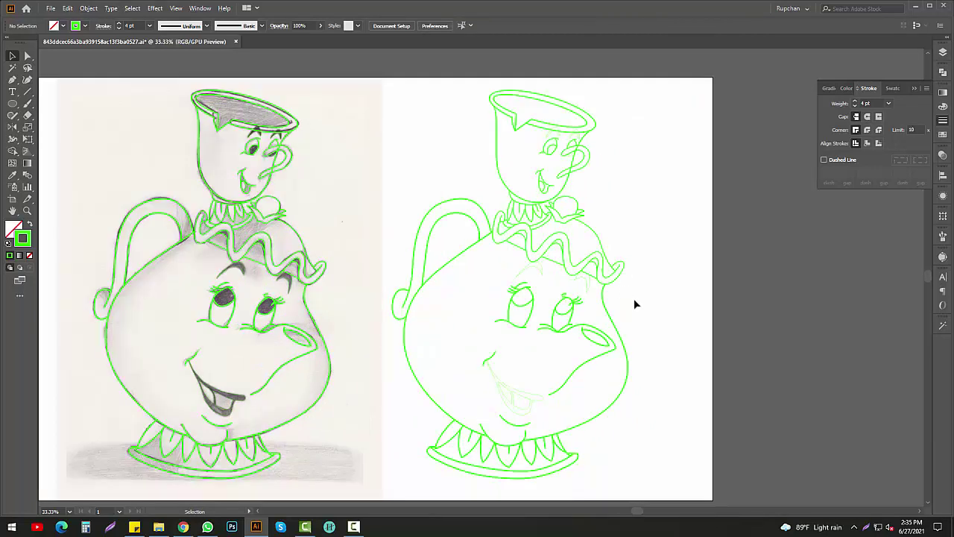
{"action": "left_click_drag", "start_coordinate": [612, 196], "coordinate": [624, 241]}
{"action": "left_click", "coordinate": [601, 209]}
{"action": "key", "text": "Delete"}
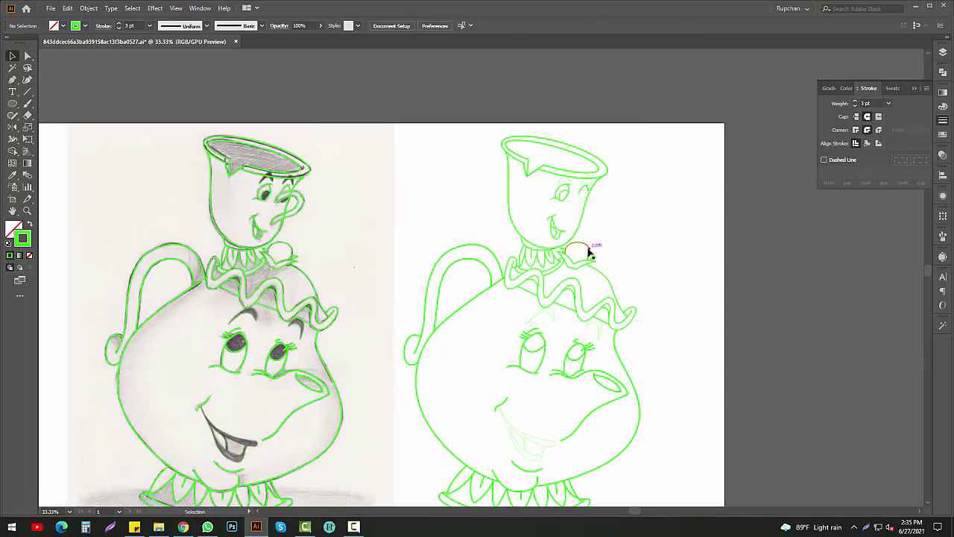
{"action": "scroll", "coordinate": [589, 254], "scroll_direction": "up", "scroll_amount": 1}
{"action": "left_click", "coordinate": [573, 168]}
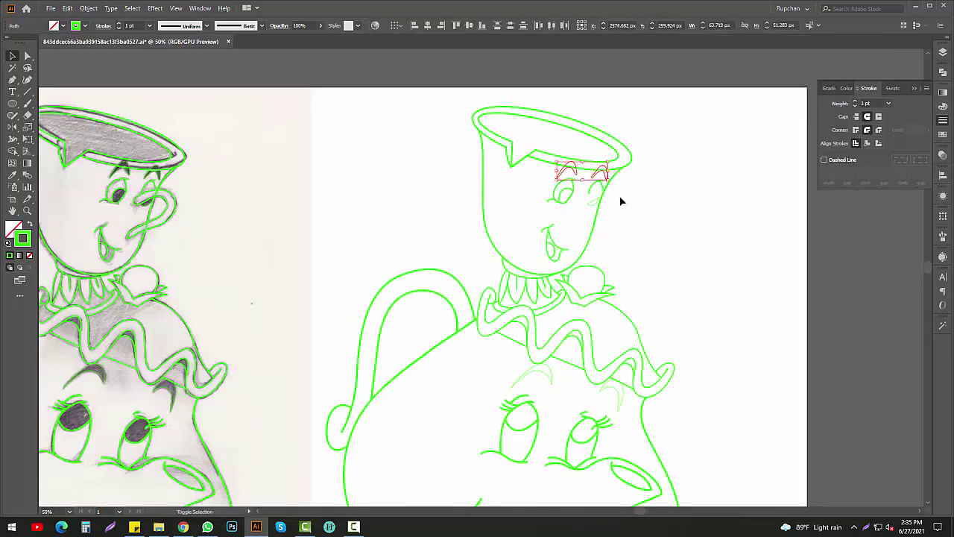
{"action": "key", "text": "Delete"}
- Delete the stray mouth path from the copy and select the whole copied drawing
{"action": "scroll", "coordinate": [601, 239], "scroll_direction": "down", "scroll_amount": 1}
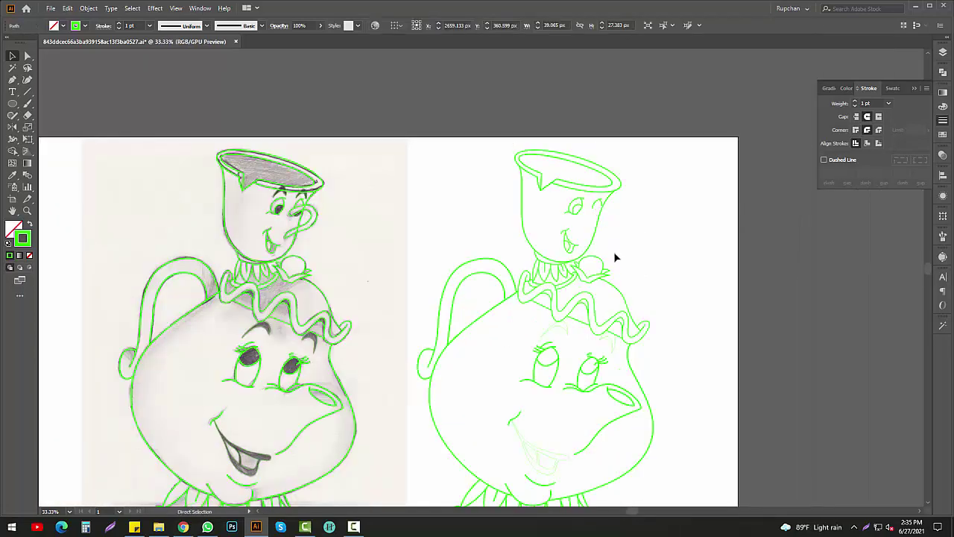
{"action": "left_click", "coordinate": [615, 257]}
{"action": "scroll", "coordinate": [560, 359], "scroll_direction": "down", "scroll_amount": 2}
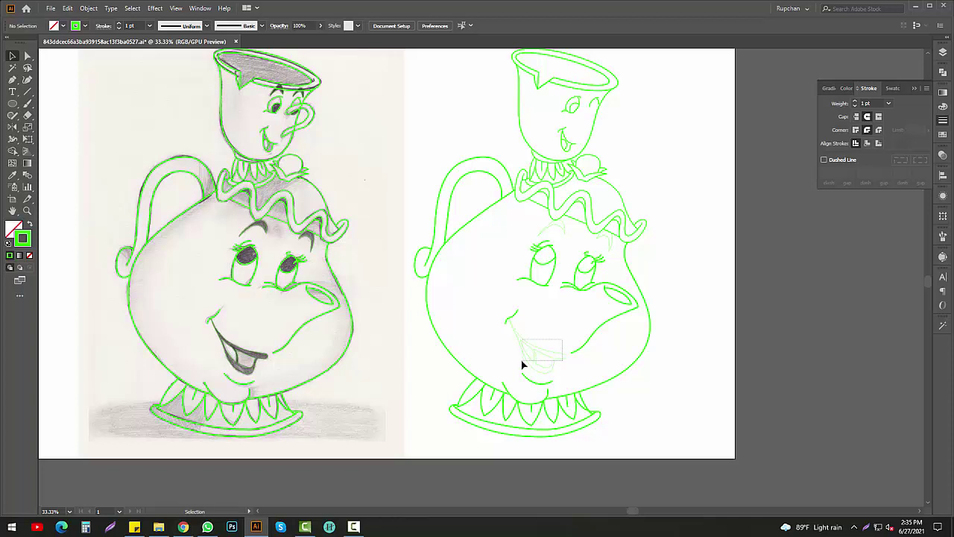
{"action": "left_click_drag", "start_coordinate": [522, 365], "coordinate": [522, 362]}
{"action": "key", "text": "Delete"}
{"action": "scroll", "coordinate": [589, 351], "scroll_direction": "down", "scroll_amount": 1}
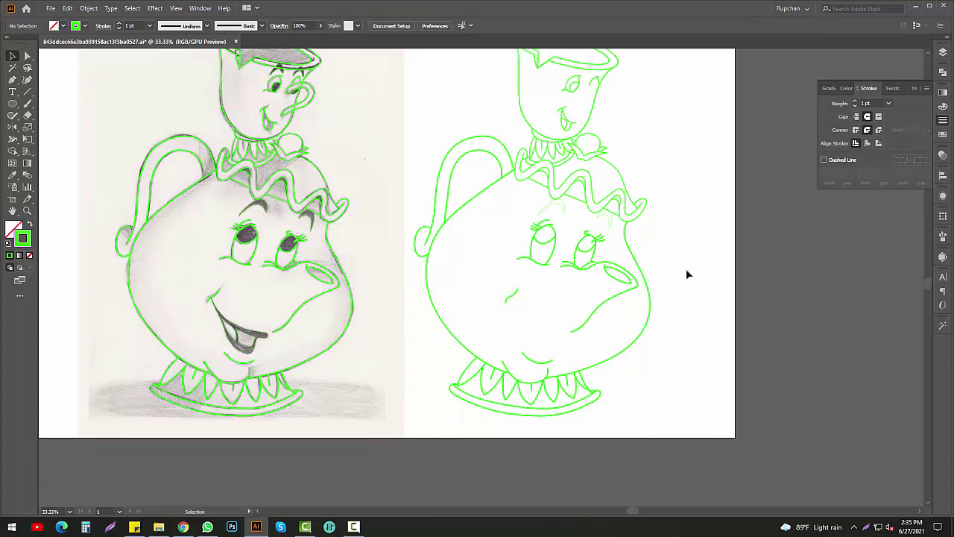
{"action": "scroll", "coordinate": [671, 283], "scroll_direction": "up", "scroll_amount": 1}
{"action": "scroll", "coordinate": [657, 285], "scroll_direction": "down", "scroll_amount": 1}
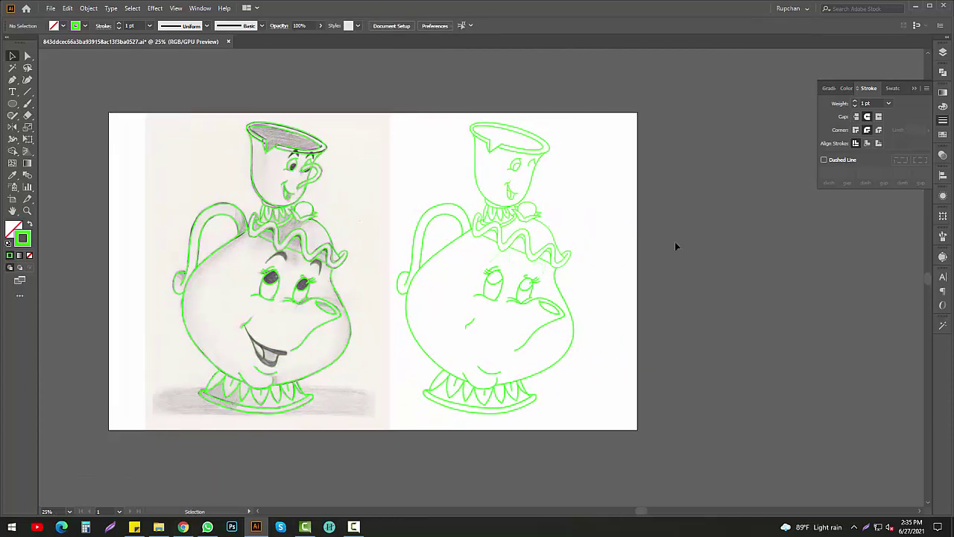
{"action": "left_click_drag", "start_coordinate": [535, 367], "coordinate": [395, 437]}
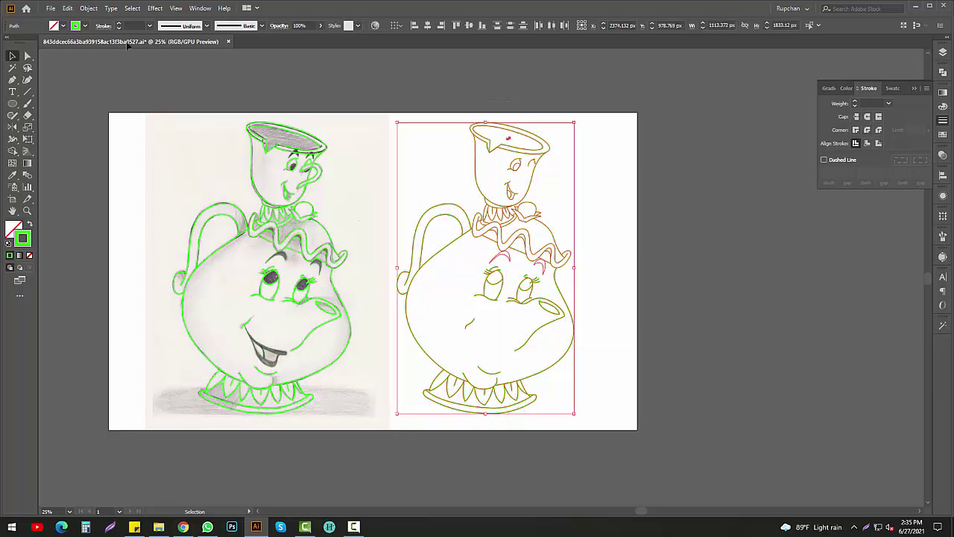
- Expand the copied artwork's strokes into filled shapes and ungroup it
{"action": "left_click", "coordinate": [89, 7]}
{"action": "left_click", "coordinate": [112, 128]}
{"action": "left_click", "coordinate": [464, 319]}
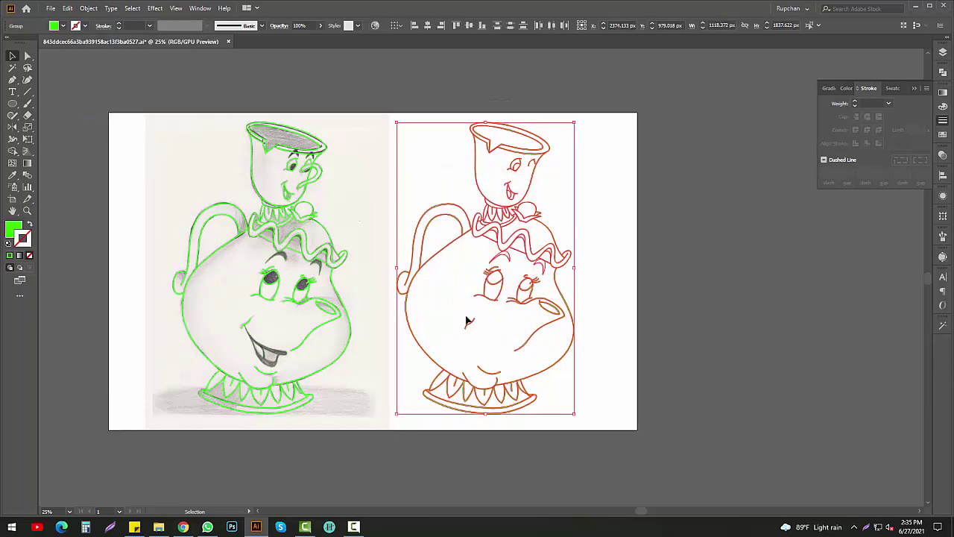
{"action": "left_click", "coordinate": [942, 92]}
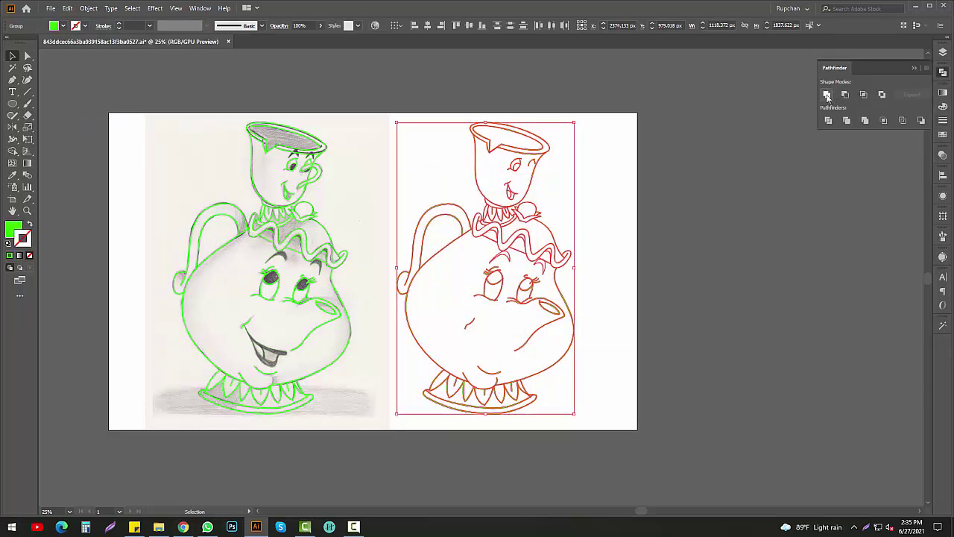
{"action": "key", "text": "ctrl+shift+g"}
- Make the main body artwork one compound path with fill and stroke swapped
{"action": "right_click", "coordinate": [544, 234]}
{"action": "right_click", "coordinate": [517, 255]}
{"action": "left_click", "coordinate": [566, 330]}
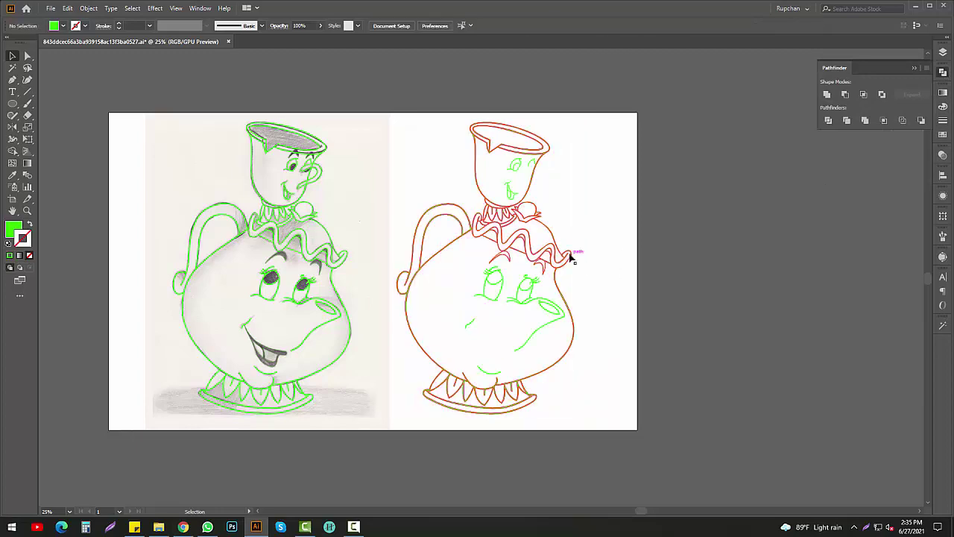
{"action": "right_click", "coordinate": [572, 253]}
{"action": "left_click", "coordinate": [596, 311]}
{"action": "left_click", "coordinate": [30, 225]}
{"action": "scroll", "coordinate": [440, 302], "scroll_direction": "up", "scroll_amount": 2}
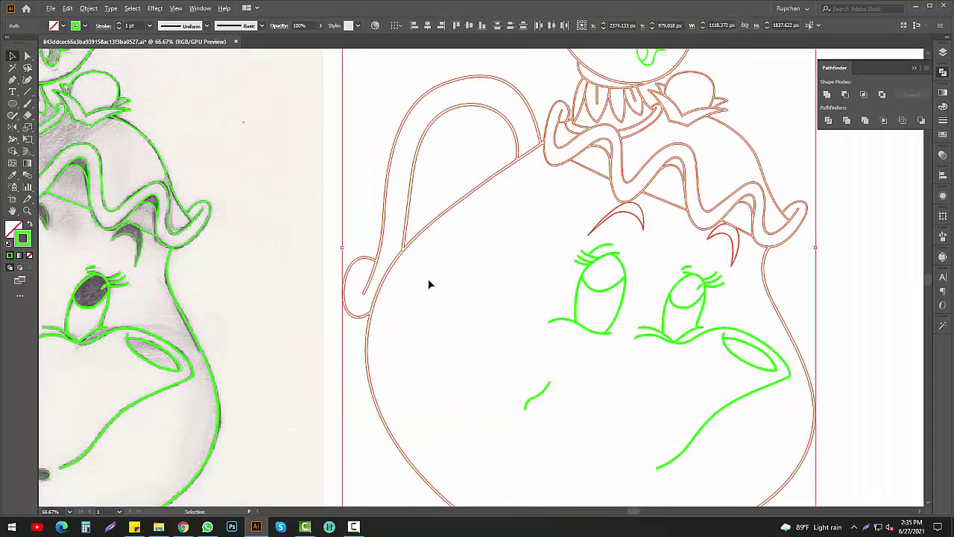
{"action": "left_click", "coordinate": [428, 281]}
{"action": "scroll", "coordinate": [618, 354], "scroll_direction": "up", "scroll_amount": 1}
- Ungroup the eyes and nose, and make the left eye a compound path with swapped fill and stroke
{"action": "left_click", "coordinate": [543, 277]}
{"action": "right_click", "coordinate": [539, 257]}
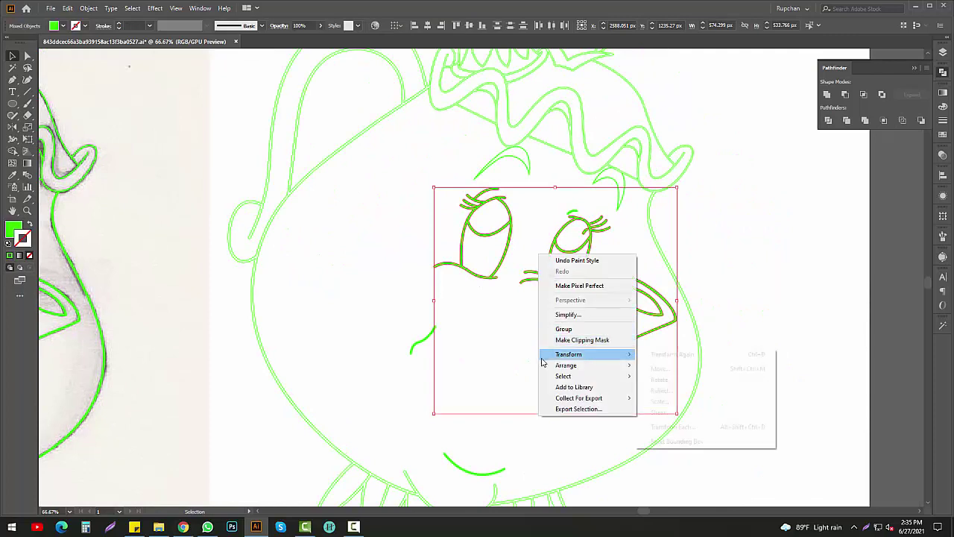
{"action": "left_click", "coordinate": [566, 348]}
{"action": "left_click", "coordinate": [501, 268]}
{"action": "right_click", "coordinate": [499, 267]}
{"action": "left_click", "coordinate": [541, 333]}
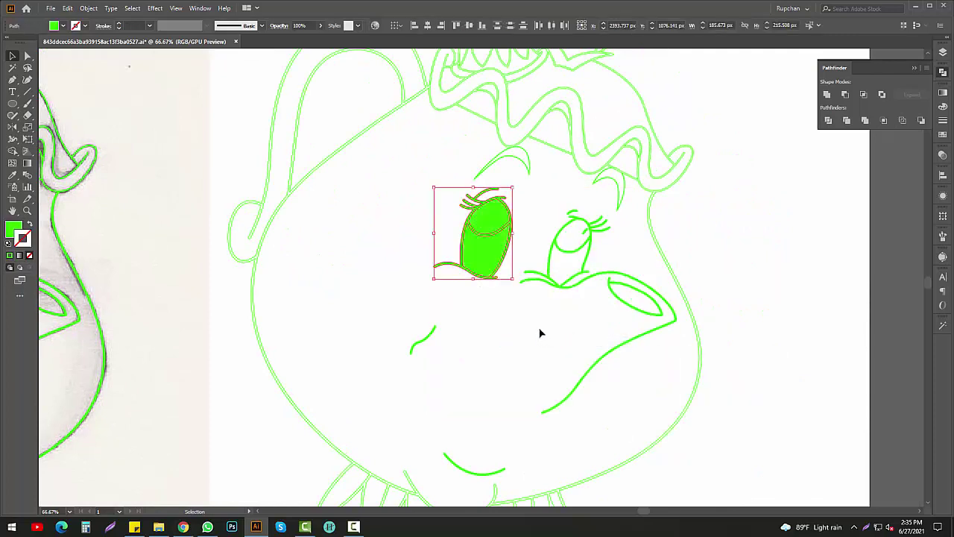
{"action": "left_click", "coordinate": [29, 225]}
{"action": "left_click", "coordinate": [294, 304]}
- Make the right eye a compound path with swapped fill and stroke
{"action": "left_click", "coordinate": [594, 249]}
{"action": "right_click", "coordinate": [601, 257]}
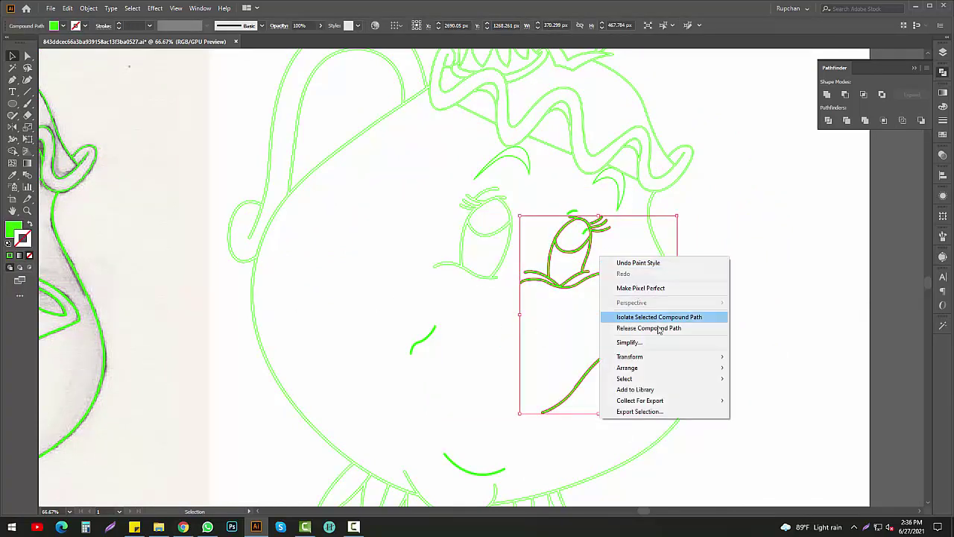
{"action": "left_click", "coordinate": [658, 328]}
{"action": "left_click", "coordinate": [29, 225]}
- Make the nose a compound path with swapped fill and stroke
{"action": "left_click", "coordinate": [566, 351]}
{"action": "right_click", "coordinate": [615, 292]}
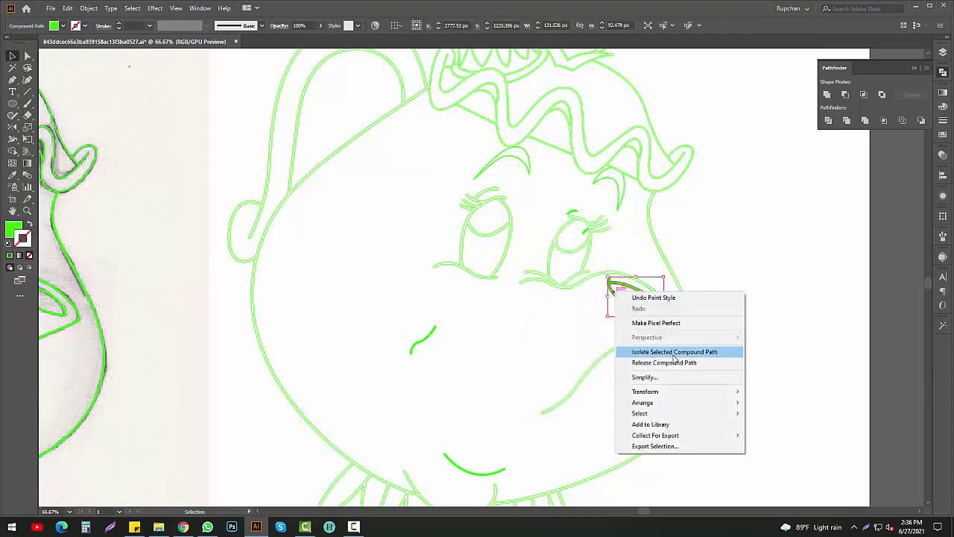
{"action": "left_click", "coordinate": [673, 352]}
{"action": "key", "text": "Escape"}
{"action": "right_click", "coordinate": [623, 308]}
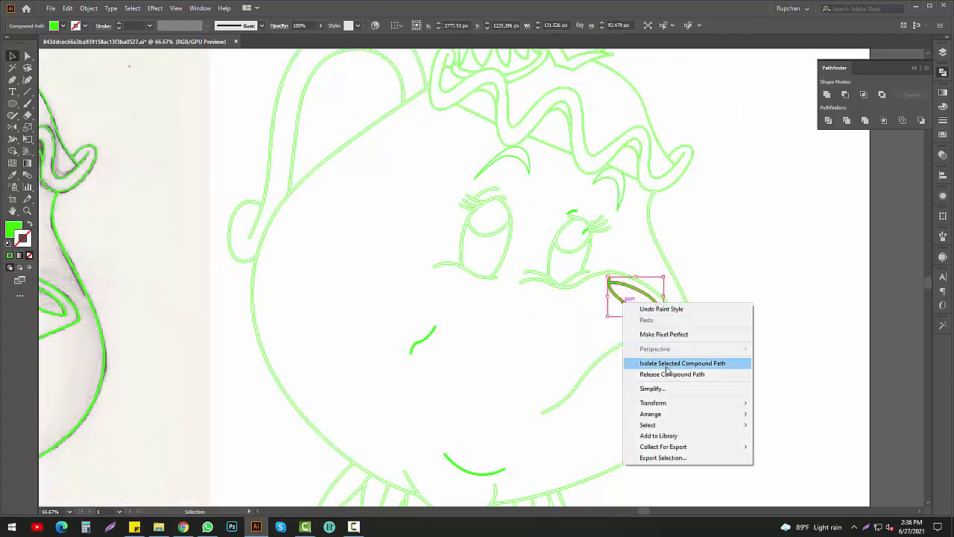
{"action": "left_click", "coordinate": [656, 363]}
{"action": "left_click", "coordinate": [29, 226]}
{"action": "left_click", "coordinate": [529, 371]}
{"action": "scroll", "coordinate": [461, 368], "scroll_direction": "down", "scroll_amount": 1}
- Make the teacup's eye a compound path with swapped fill and stroke
{"action": "scroll", "coordinate": [461, 368], "scroll_direction": "down", "scroll_amount": 1}
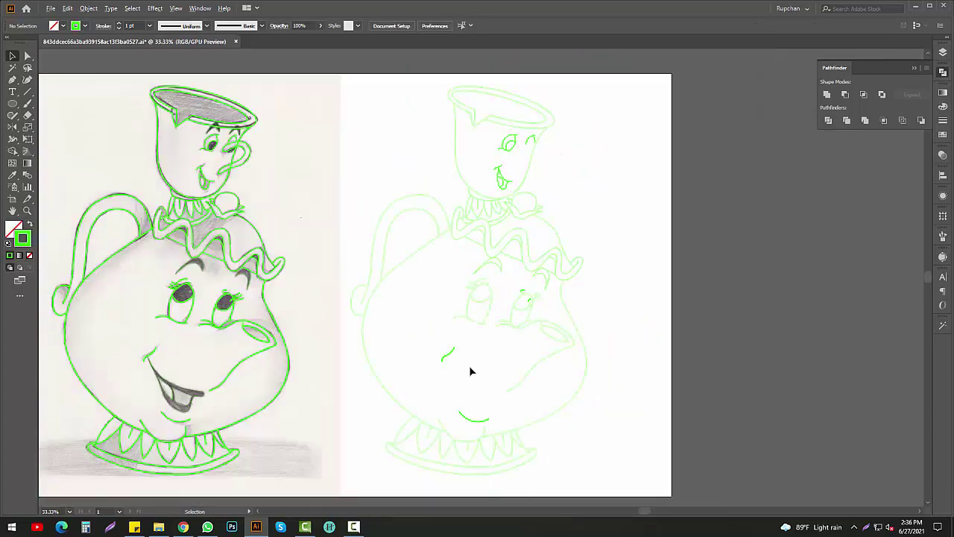
{"action": "left_click_drag", "start_coordinate": [482, 370], "coordinate": [511, 277]}
{"action": "scroll", "coordinate": [539, 284], "scroll_direction": "up", "scroll_amount": 3}
{"action": "scroll", "coordinate": [539, 284], "scroll_direction": "up", "scroll_amount": 2}
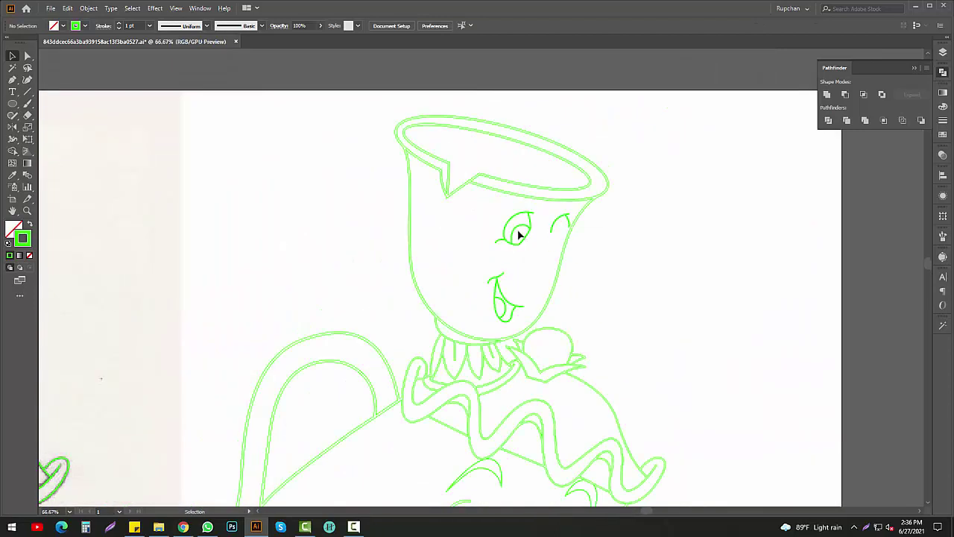
{"action": "right_click", "coordinate": [516, 227]}
{"action": "left_click", "coordinate": [586, 285]}
{"action": "left_click", "coordinate": [29, 225]}
{"action": "left_click", "coordinate": [462, 290]}
- Make the teacup's mouth a compound path
{"action": "left_click", "coordinate": [504, 302]}
{"action": "right_click", "coordinate": [498, 293]}
{"action": "left_click", "coordinate": [558, 366]}
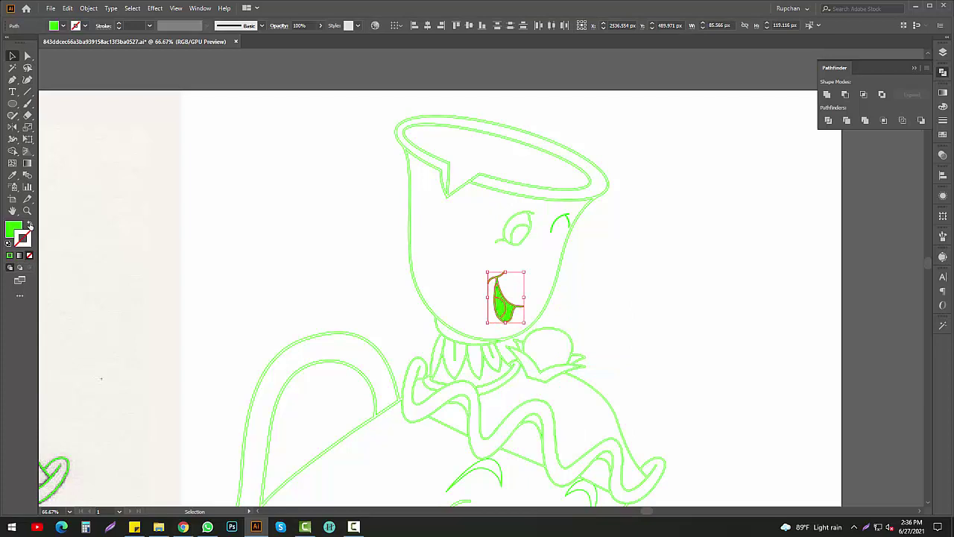
{"action": "left_click", "coordinate": [456, 270]}
{"action": "scroll", "coordinate": [457, 270], "scroll_direction": "down", "scroll_amount": 1}
{"action": "scroll", "coordinate": [460, 270], "scroll_direction": "down", "scroll_amount": 1}
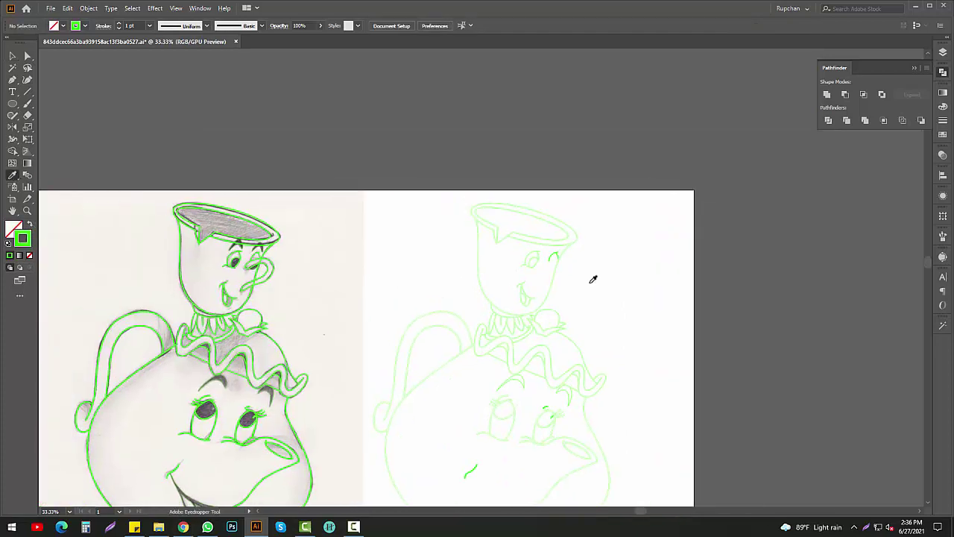
{"action": "scroll", "coordinate": [593, 279], "scroll_direction": "up", "scroll_amount": 1}
- Fill Chip's eye with black, hex 000000
{"action": "left_click", "coordinate": [531, 260], "text": "ctrl"}
{"action": "left_click_drag", "start_coordinate": [477, 283], "coordinate": [592, 264]}
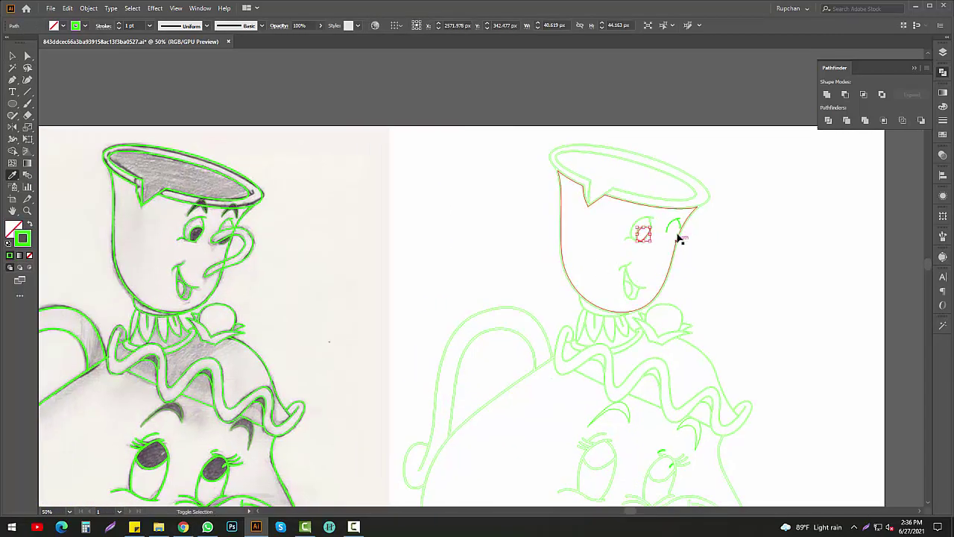
{"action": "left_click", "coordinate": [29, 226]}
{"action": "double_click", "coordinate": [12, 228]}
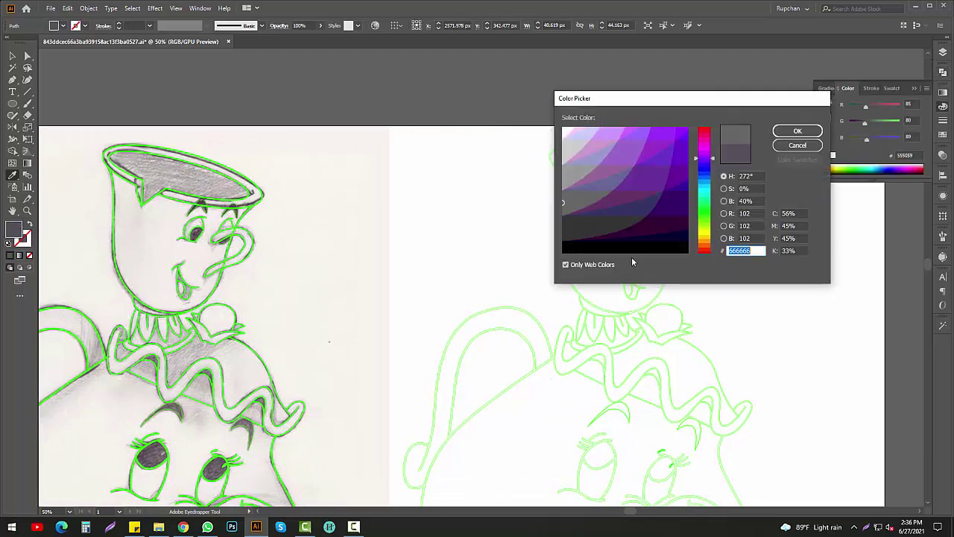
{"action": "double_click", "coordinate": [741, 249]}
{"action": "type", "text": "000000"}
{"action": "left_click", "coordinate": [791, 130]}
- Make the eye outline and the eyebrow beside it black
{"action": "scroll", "coordinate": [705, 251], "scroll_direction": "up", "scroll_amount": 4}
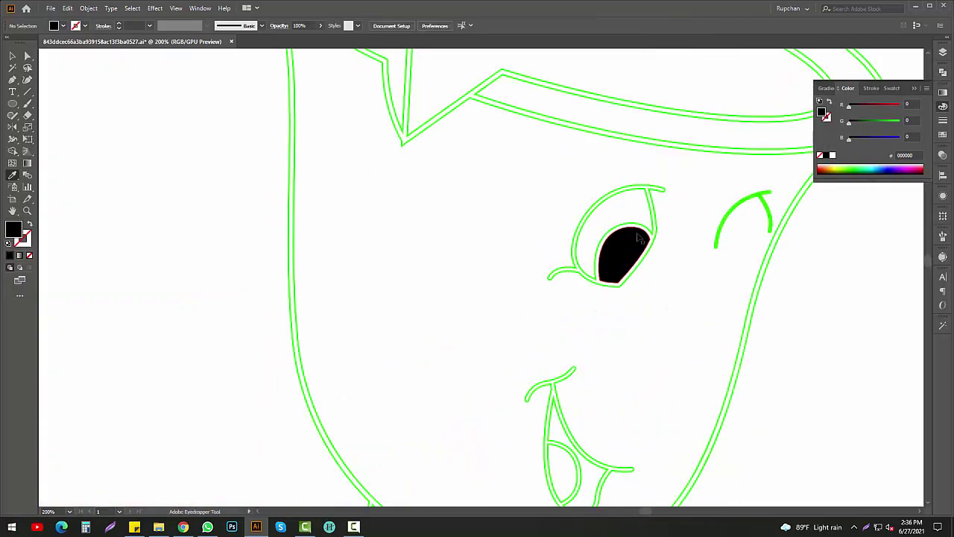
{"action": "left_click", "coordinate": [650, 246], "text": "ctrl"}
{"action": "left_click", "coordinate": [658, 263], "text": "ctrl"}
{"action": "left_click", "coordinate": [655, 239], "text": "ctrl"}
{"action": "left_click", "coordinate": [626, 254]}
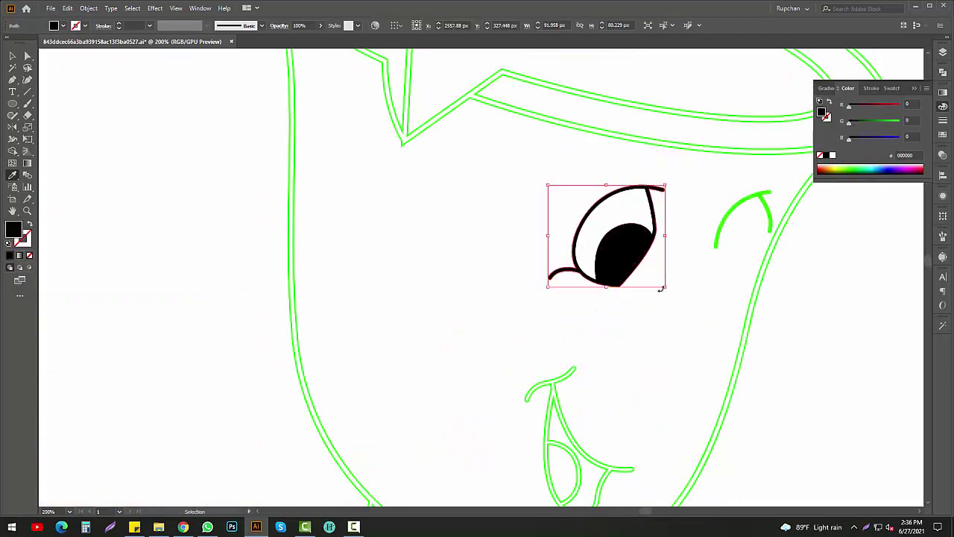
{"action": "scroll", "coordinate": [673, 272], "scroll_direction": "down", "scroll_amount": 3}
{"action": "scroll", "coordinate": [677, 286], "scroll_direction": "up", "scroll_amount": 2}
{"action": "left_click", "coordinate": [677, 286], "text": "ctrl"}
{"action": "left_click", "coordinate": [712, 234], "text": "ctrl"}
{"action": "left_click", "coordinate": [634, 287]}
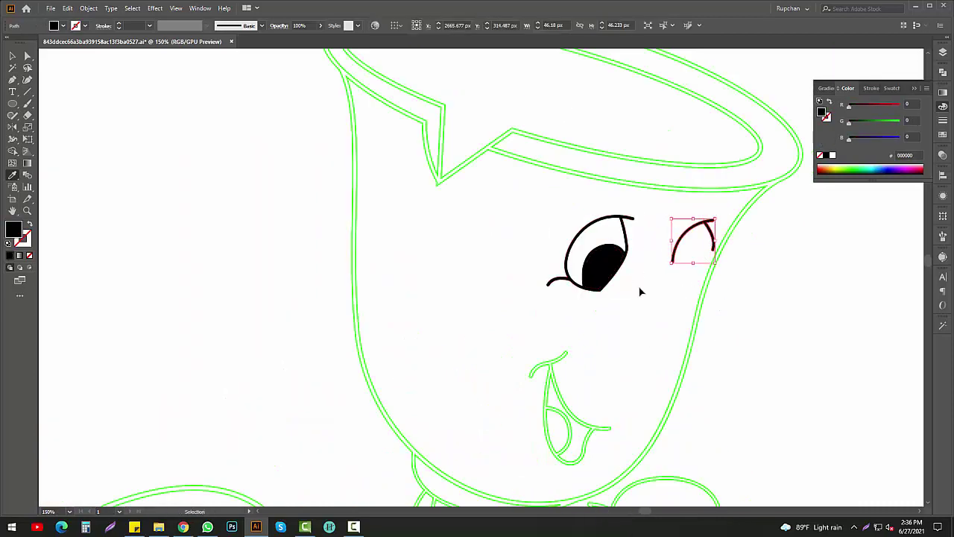
{"action": "scroll", "coordinate": [639, 291], "scroll_direction": "down", "scroll_amount": 3}
- Fill the cup's inner rim with grey sampled from the sketch
{"action": "left_click", "coordinate": [653, 284], "text": "ctrl"}
{"action": "left_click_drag", "start_coordinate": [639, 260], "coordinate": [636, 269]}
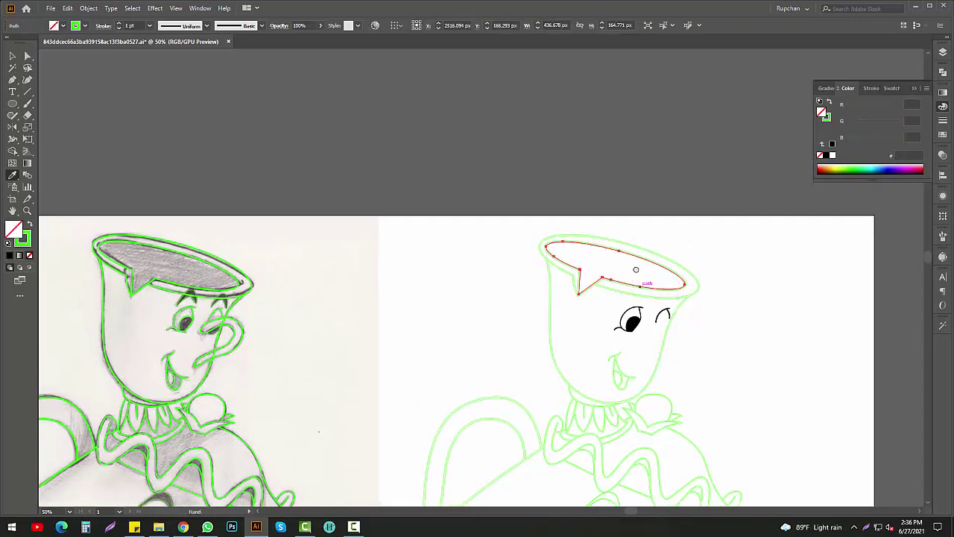
{"action": "scroll", "coordinate": [606, 289], "scroll_direction": "up", "scroll_amount": 3}
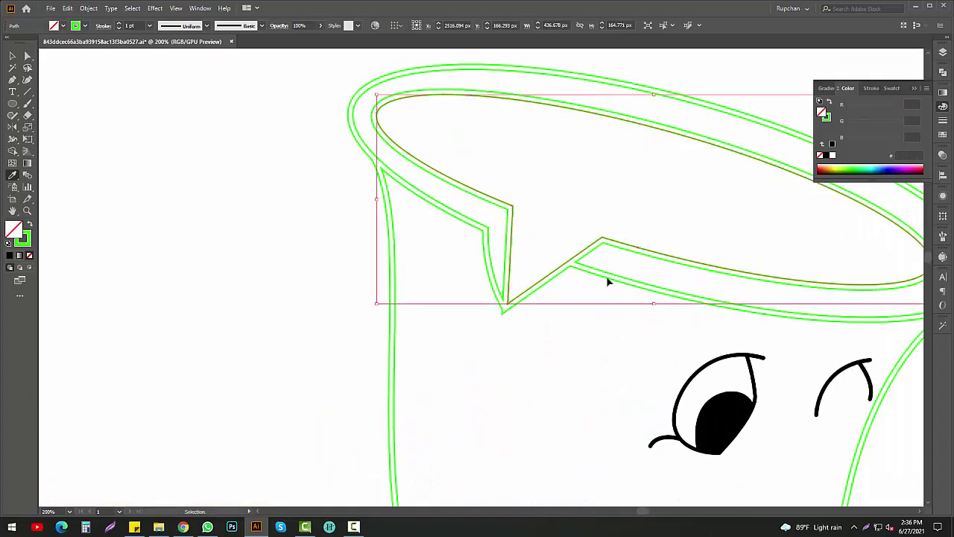
{"action": "scroll", "coordinate": [592, 258], "scroll_direction": "down", "scroll_amount": 3}
{"action": "left_click", "coordinate": [139, 254]}
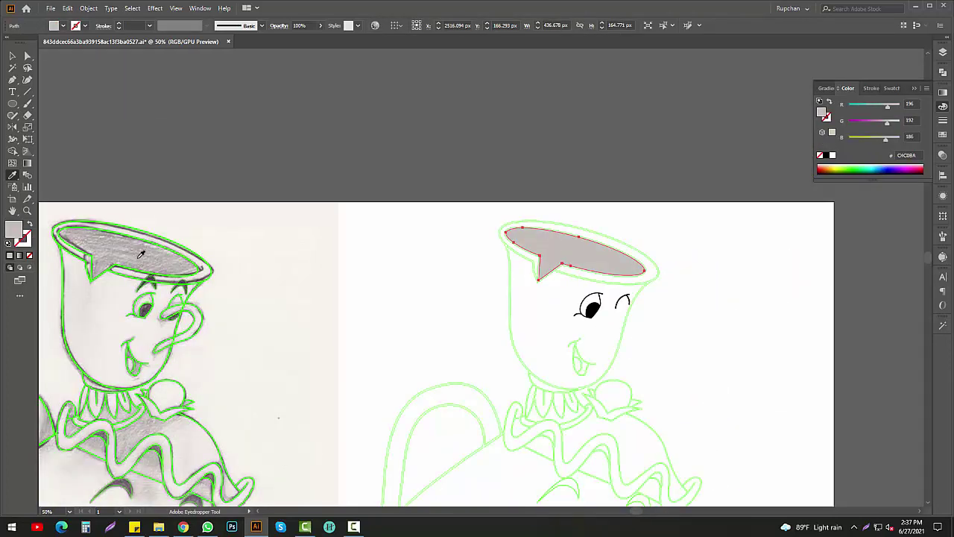
{"action": "left_click", "coordinate": [613, 277], "text": "ctrl"}
{"action": "scroll", "coordinate": [611, 276], "scroll_direction": "up", "scroll_amount": 3}
{"action": "scroll", "coordinate": [607, 273], "scroll_direction": "down", "scroll_amount": 3}
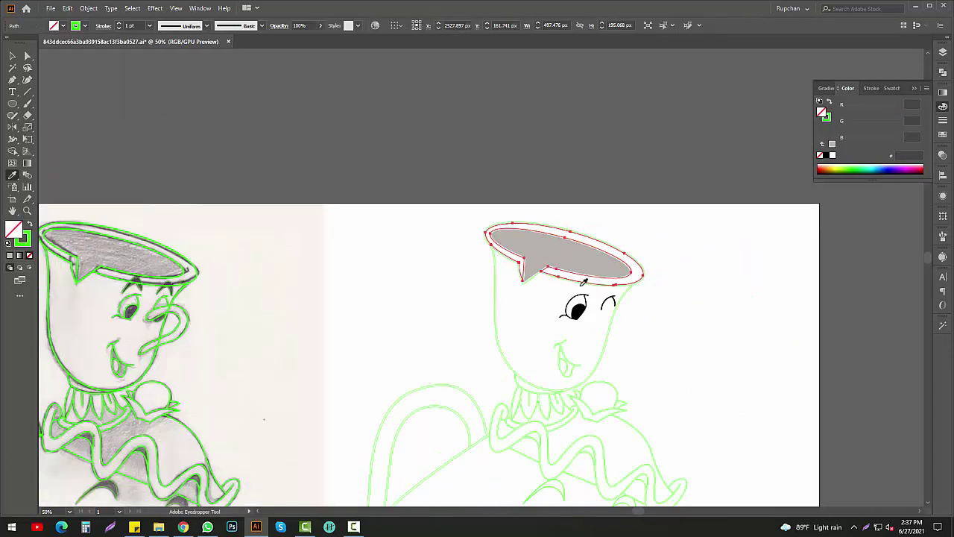
{"action": "left_click", "coordinate": [685, 327], "text": "ctrl"}
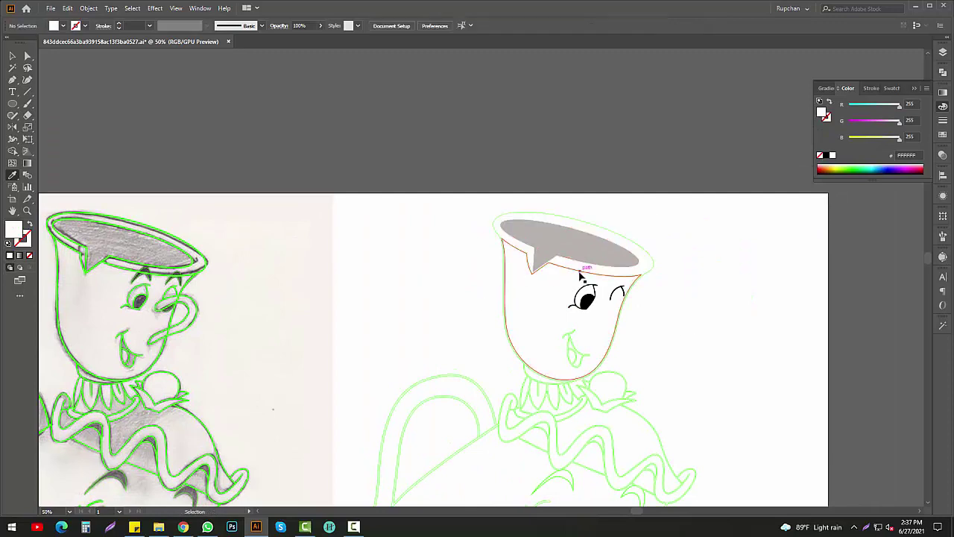
- Colour the cup's tongue and mouth shapes
{"action": "left_click", "coordinate": [581, 276], "text": "ctrl"}
{"action": "left_click", "coordinate": [572, 345], "text": "ctrl"}
{"action": "scroll", "coordinate": [572, 344], "scroll_direction": "up", "scroll_amount": 3}
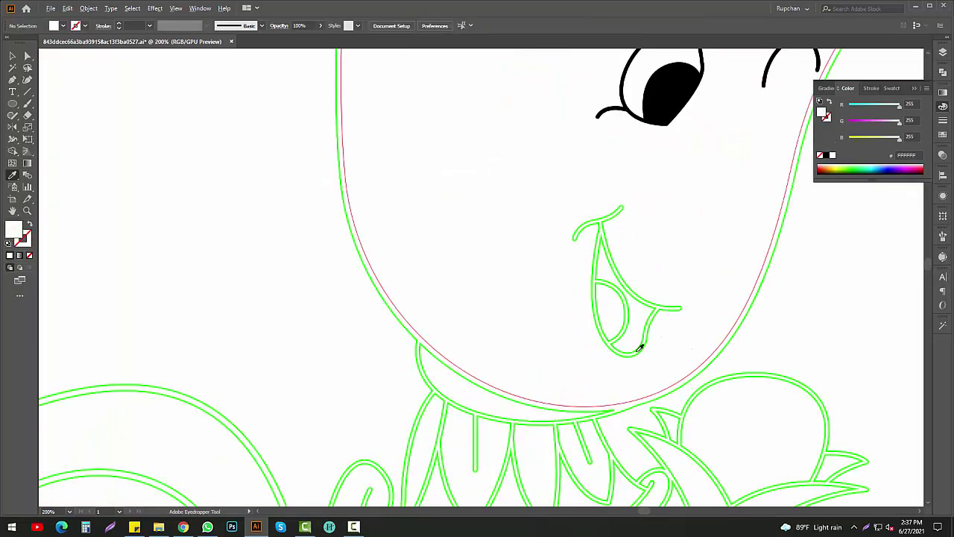
{"action": "scroll", "coordinate": [619, 325], "scroll_direction": "down", "scroll_amount": 2}
{"action": "scroll", "coordinate": [622, 324], "scroll_direction": "down", "scroll_amount": 1}
{"action": "left_click", "coordinate": [630, 266]}
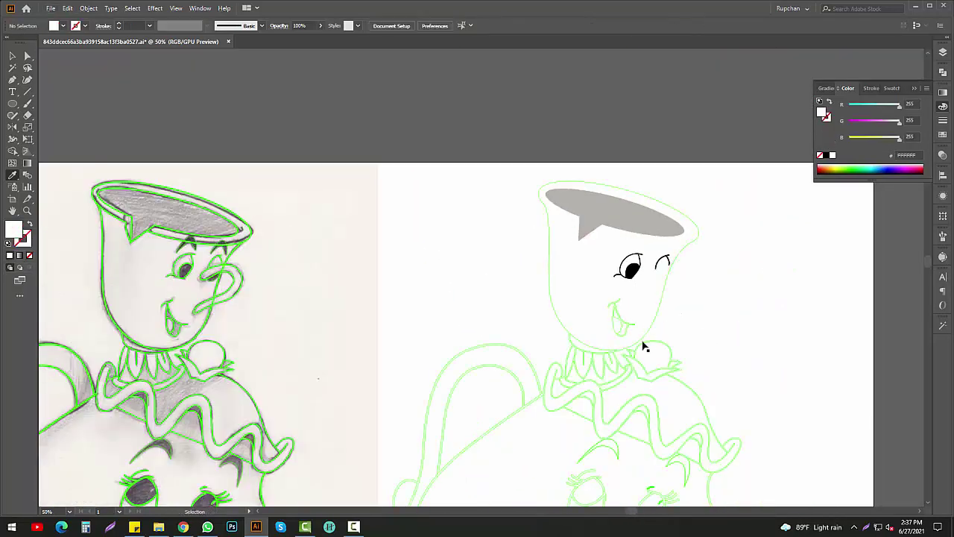
{"action": "scroll", "coordinate": [643, 341], "scroll_direction": "up", "scroll_amount": 1}
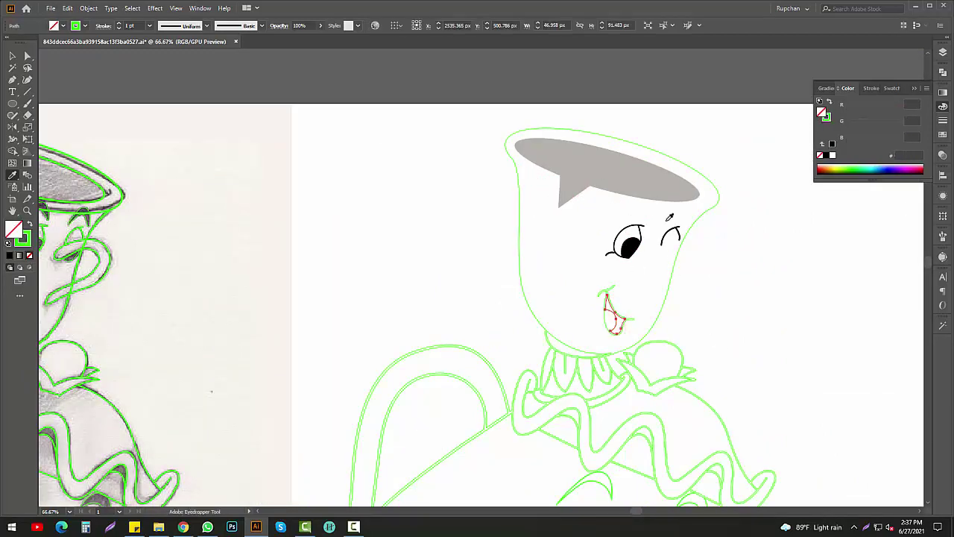
{"action": "left_click", "coordinate": [635, 322], "text": "ctrl"}
{"action": "left_click", "coordinate": [749, 322], "text": "ctrl"}
{"action": "scroll", "coordinate": [749, 322], "scroll_direction": "down", "scroll_amount": 2}
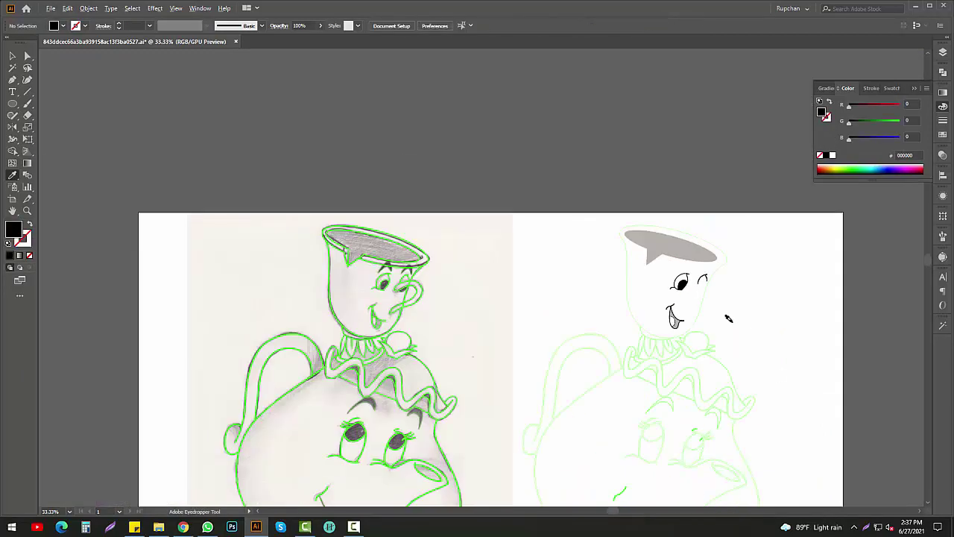
{"action": "scroll", "coordinate": [661, 308], "scroll_direction": "up", "scroll_amount": 1}
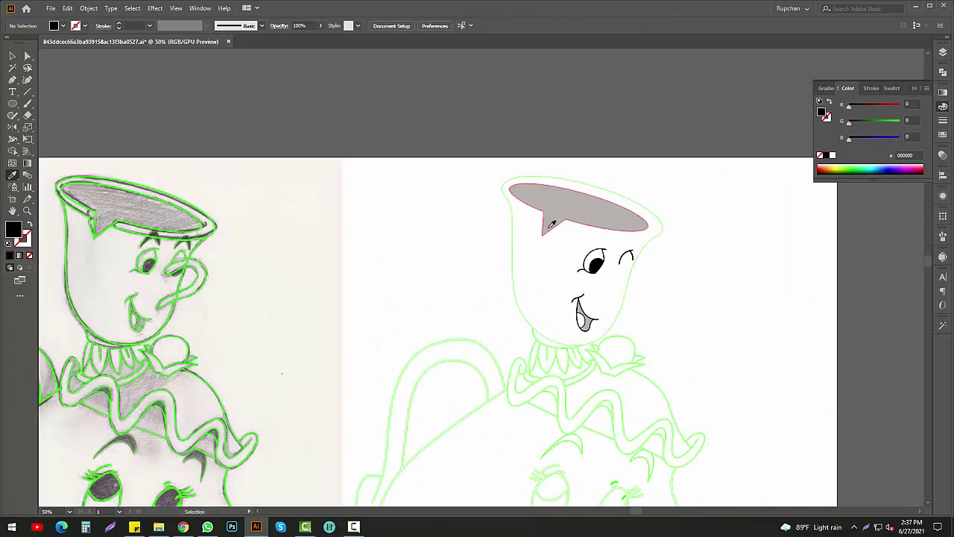
{"action": "scroll", "coordinate": [553, 224], "scroll_direction": "down", "scroll_amount": 1}
{"action": "scroll", "coordinate": [552, 273], "scroll_direction": "down", "scroll_amount": 2}
- Fill the cup's bottom band with grey, then select two small lid ruffle shapes
{"action": "left_click", "coordinate": [552, 273], "text": "ctrl"}
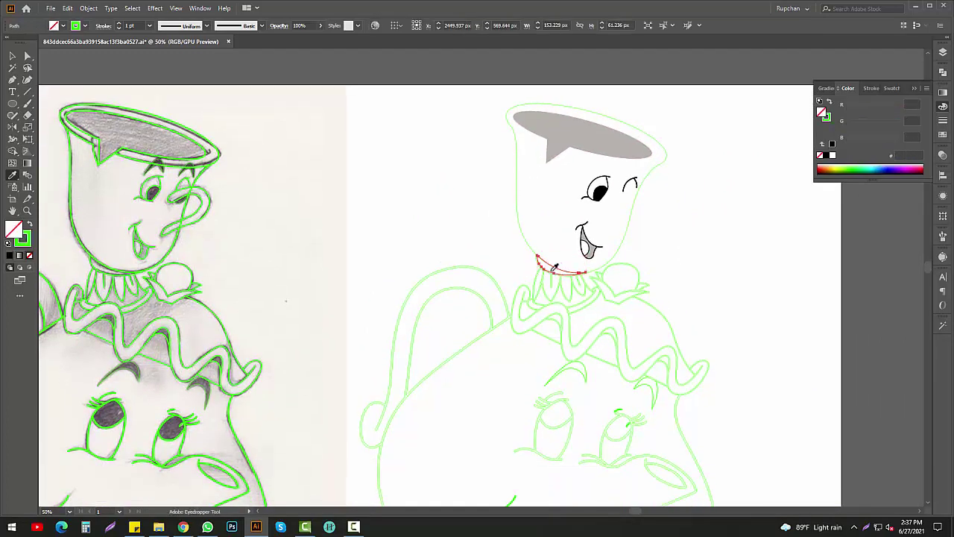
{"action": "scroll", "coordinate": [589, 224], "scroll_direction": "up", "scroll_amount": 1}
{"action": "left_click", "coordinate": [607, 149]}
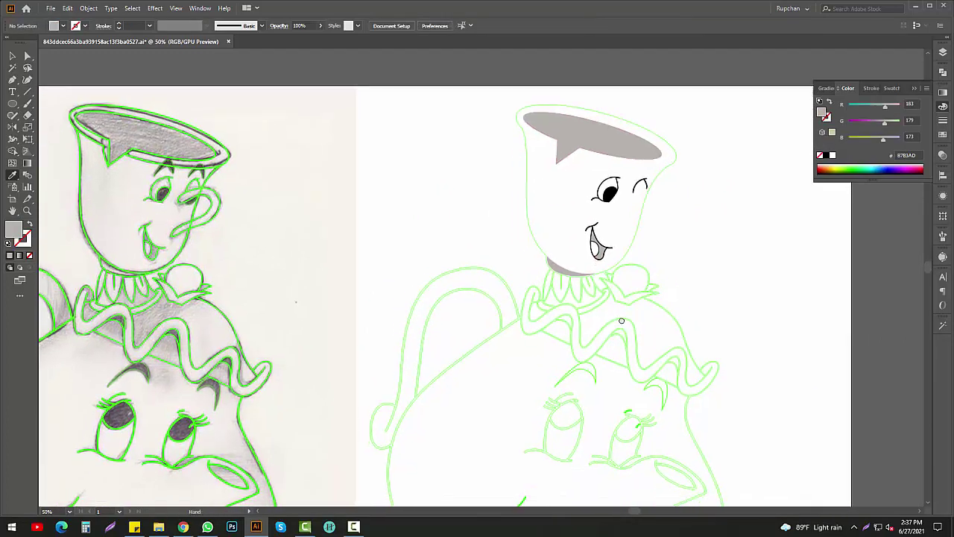
{"action": "left_click_drag", "start_coordinate": [594, 333], "coordinate": [647, 311]}
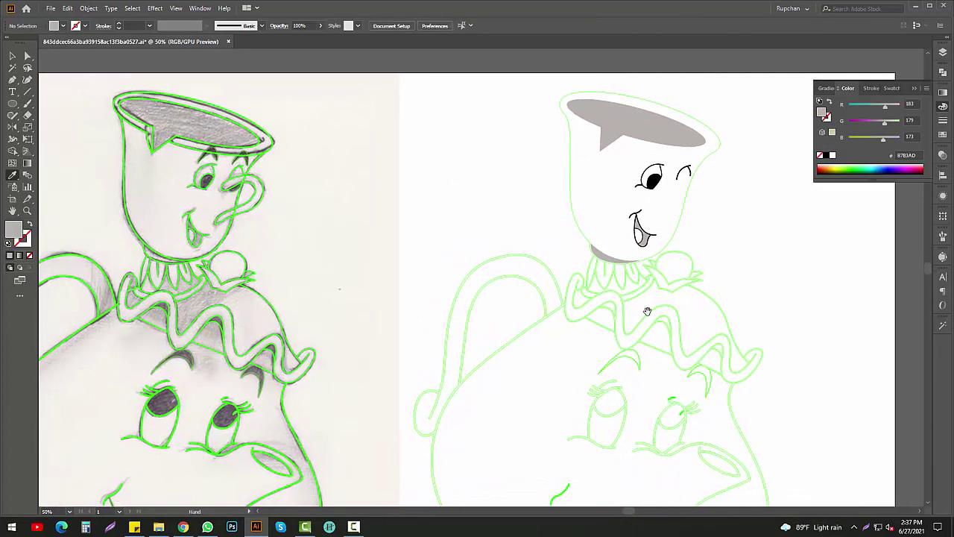
{"action": "scroll", "coordinate": [601, 310], "scroll_direction": "up", "scroll_amount": 4}
{"action": "left_click", "coordinate": [590, 309]}
{"action": "left_click", "coordinate": [745, 341], "text": "shift"}
{"action": "scroll", "coordinate": [745, 341], "scroll_direction": "down", "scroll_amount": 3}
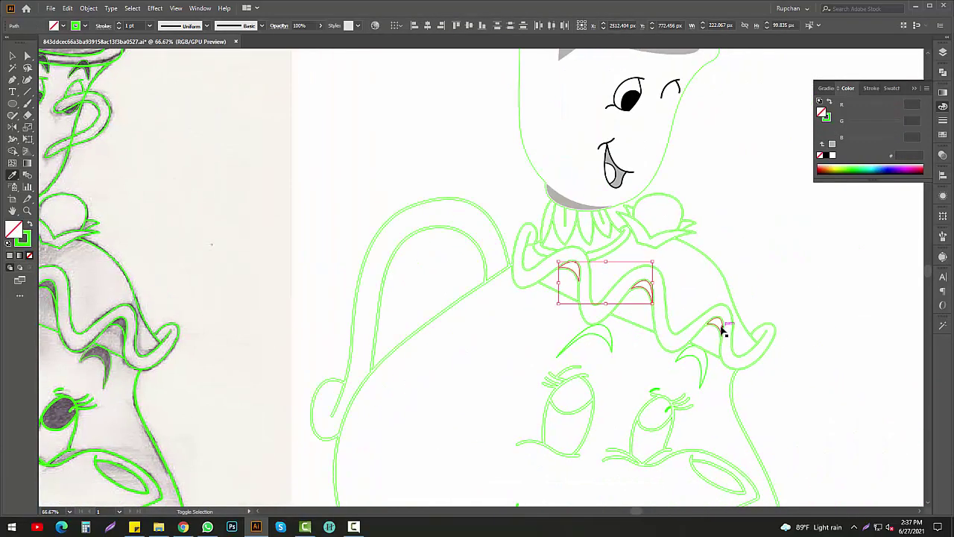
- Make Mrs. Potts' left and right eyebrows solid black, sampled from the eye
{"action": "left_click", "coordinate": [581, 198]}
{"action": "scroll", "coordinate": [761, 284], "scroll_direction": "down", "scroll_amount": 1}
{"action": "scroll", "coordinate": [719, 350], "scroll_direction": "up", "scroll_amount": 4}
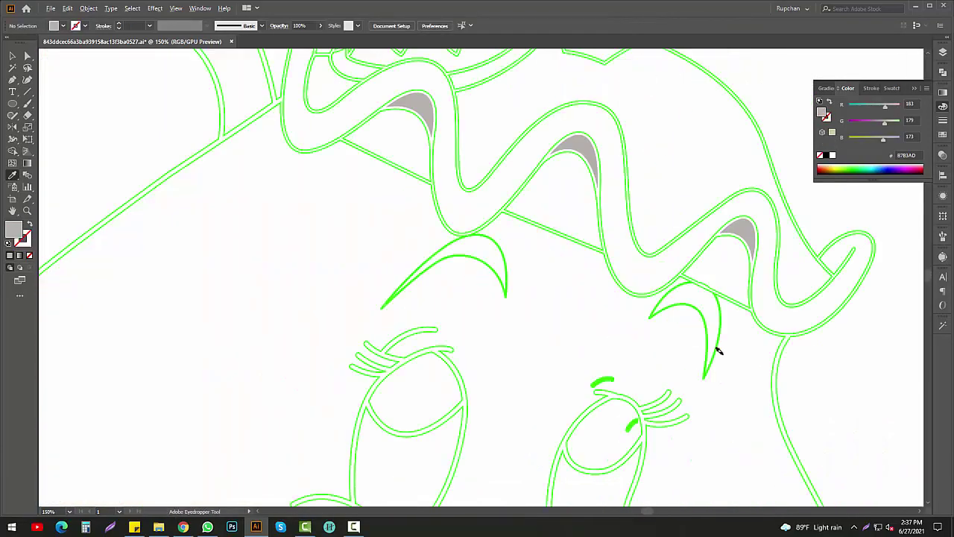
{"action": "left_click", "coordinate": [719, 337], "text": "ctrl"}
{"action": "left_click", "coordinate": [506, 275], "text": "shift"}
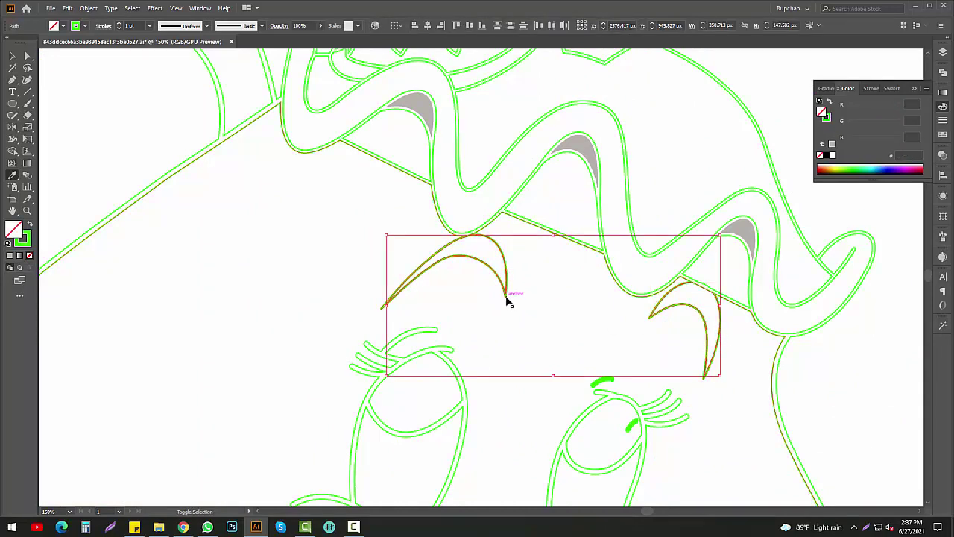
{"action": "scroll", "coordinate": [675, 363], "scroll_direction": "down", "scroll_amount": 2}
{"action": "left_click", "coordinate": [661, 364]}
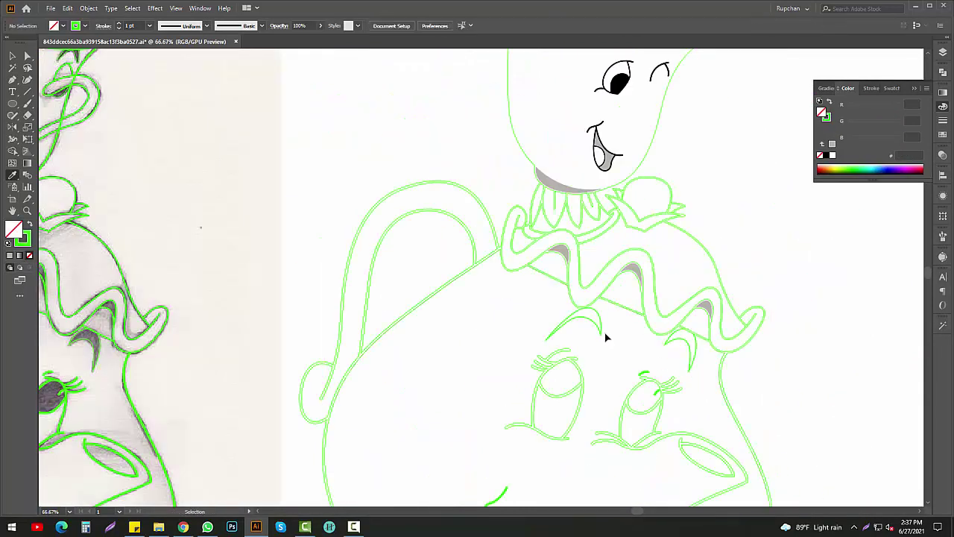
{"action": "left_click", "coordinate": [600, 332]}
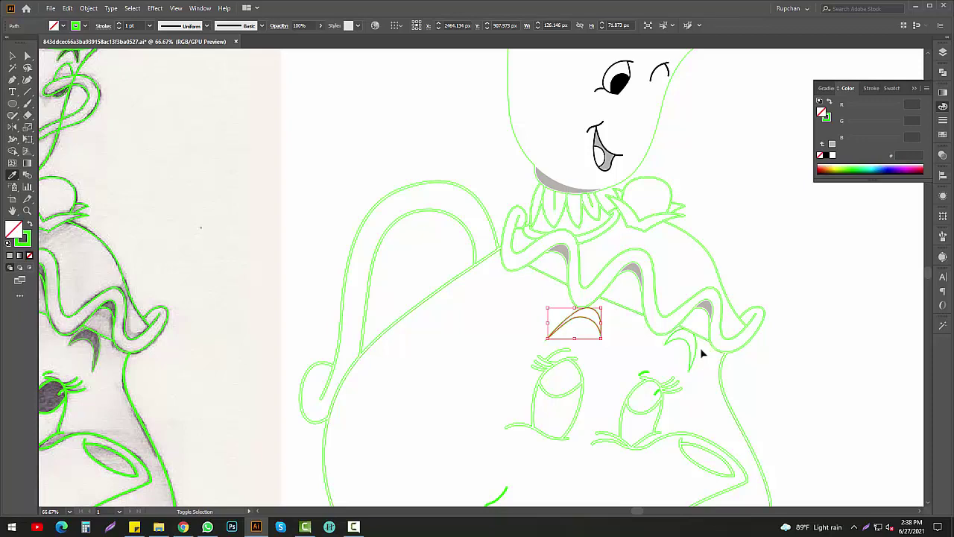
{"action": "scroll", "coordinate": [700, 347], "scroll_direction": "up", "scroll_amount": 3}
{"action": "left_click", "coordinate": [691, 325], "text": "ctrl+shift"}
{"action": "scroll", "coordinate": [693, 325], "scroll_direction": "down", "scroll_amount": 4}
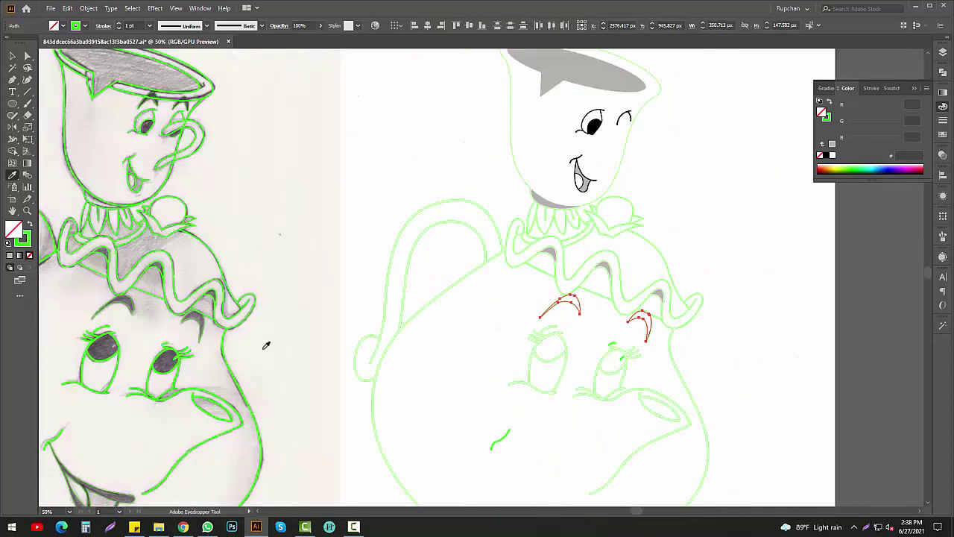
{"action": "left_click", "coordinate": [593, 127]}
- Shade the small triangles under the lid ruffle light grey, then deselect them
{"action": "scroll", "coordinate": [679, 299], "scroll_direction": "up", "scroll_amount": 4}
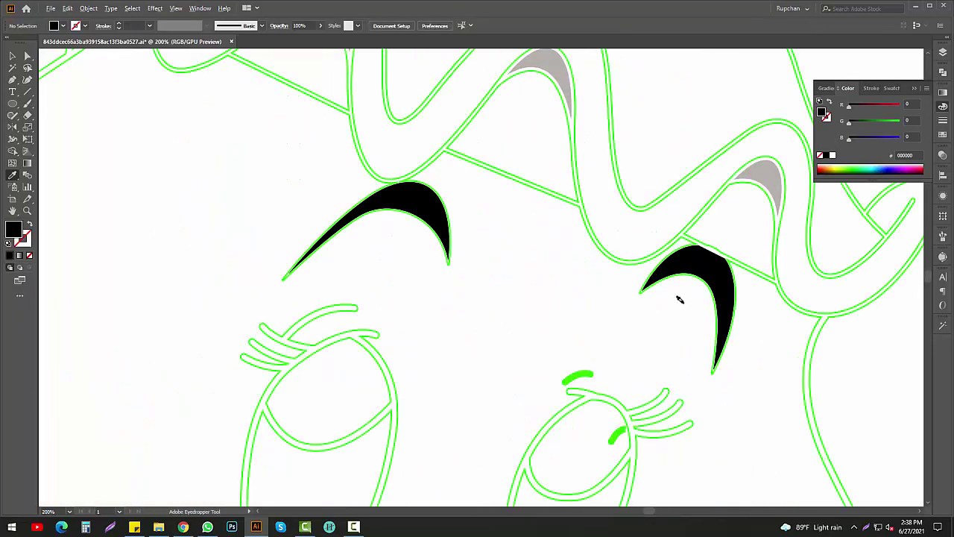
{"action": "scroll", "coordinate": [680, 299], "scroll_direction": "up", "scroll_amount": 1}
{"action": "scroll", "coordinate": [395, 203], "scroll_direction": "down", "scroll_amount": 5}
{"action": "left_click_drag", "start_coordinate": [567, 177], "coordinate": [675, 222]}
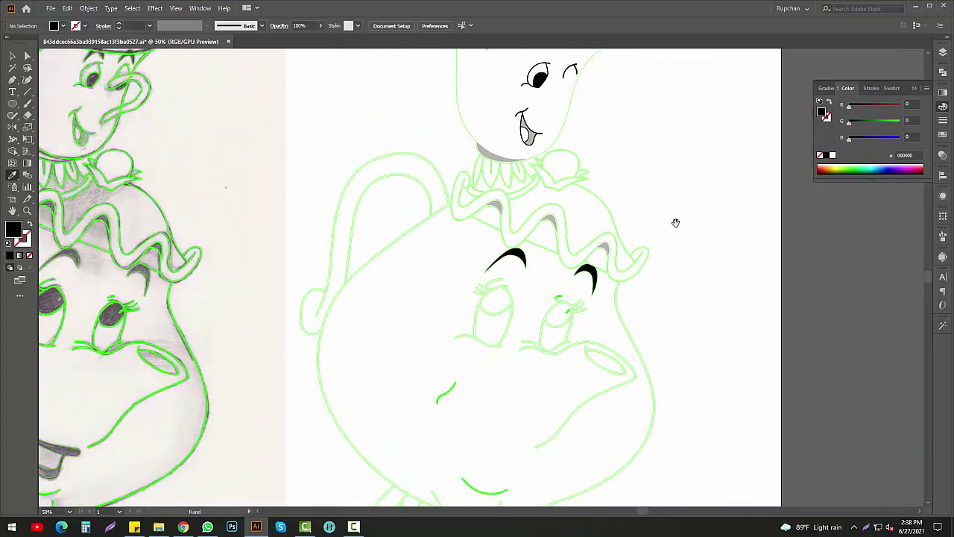
{"action": "left_click", "coordinate": [497, 215]}
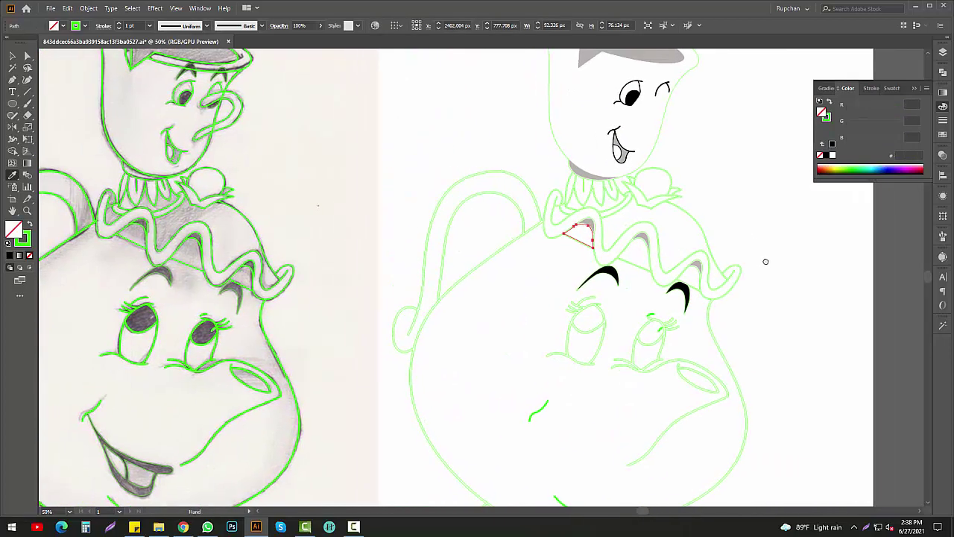
{"action": "left_click", "coordinate": [580, 220]}
{"action": "scroll", "coordinate": [579, 220], "scroll_direction": "up", "scroll_amount": 2}
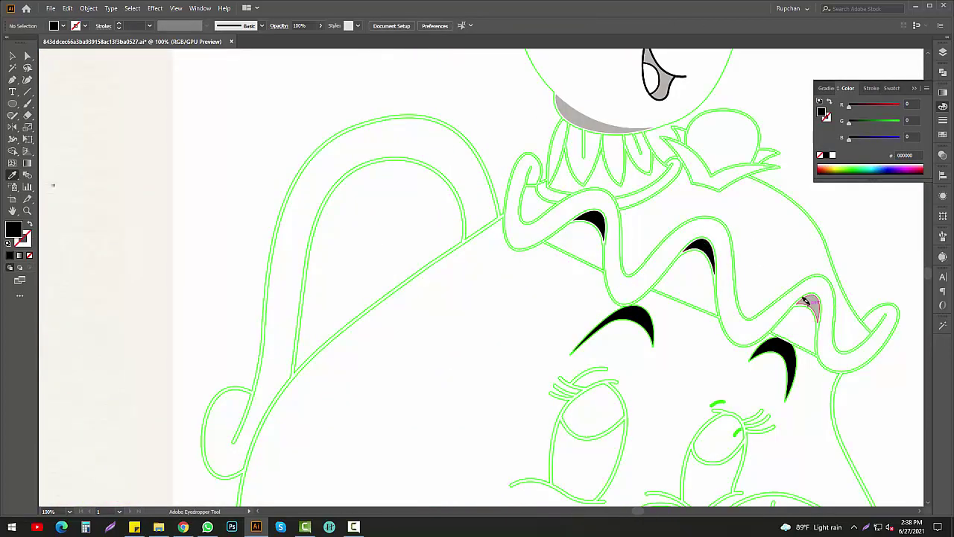
{"action": "left_click", "coordinate": [686, 268], "text": "shift"}
{"action": "left_click", "coordinate": [578, 239], "text": "shift"}
{"action": "left_click", "coordinate": [601, 126]}
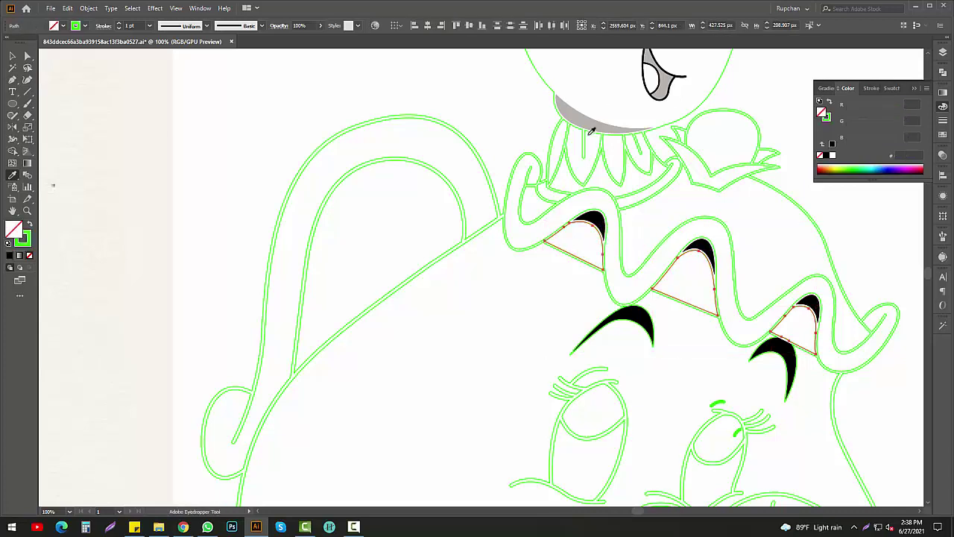
{"action": "scroll", "coordinate": [568, 168], "scroll_direction": "down", "scroll_amount": 1}
{"action": "key", "text": "ctrl+shift+a"}
{"action": "scroll", "coordinate": [759, 281], "scroll_direction": "down", "scroll_amount": 1}
{"action": "scroll", "coordinate": [759, 281], "scroll_direction": "down", "scroll_amount": 1}
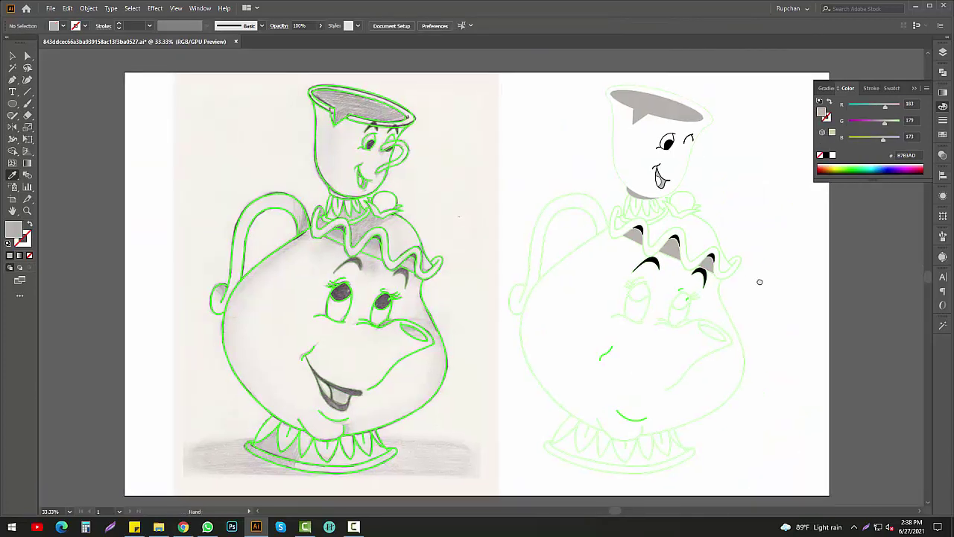
{"action": "scroll", "coordinate": [671, 319], "scroll_direction": "up", "scroll_amount": 2}
- Fill both of Mrs. Potts' eyes with black sampled from the sketch
{"action": "left_click", "coordinate": [618, 267]}
{"action": "left_click", "coordinate": [696, 283], "text": "shift"}
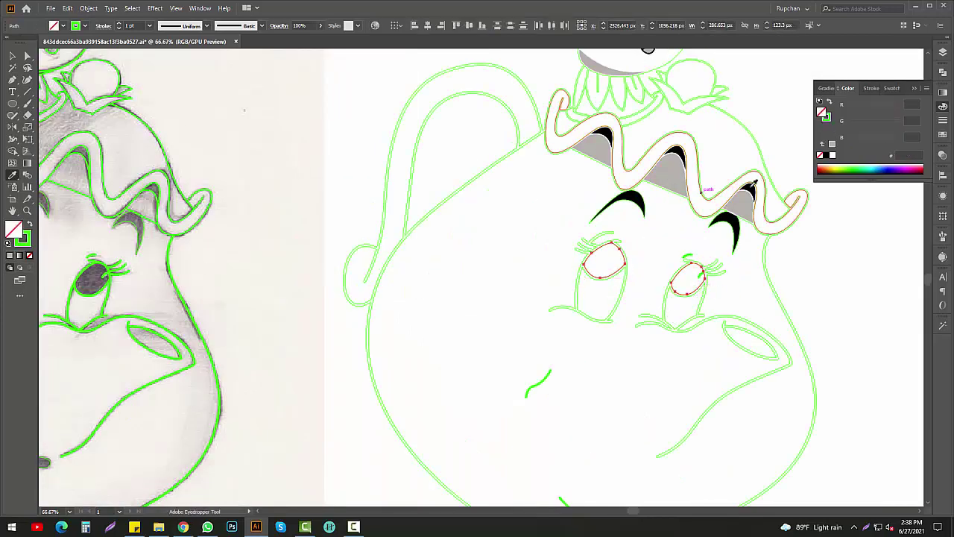
{"action": "left_click", "coordinate": [696, 161]}
{"action": "key", "text": "ctrl+shift+a"}
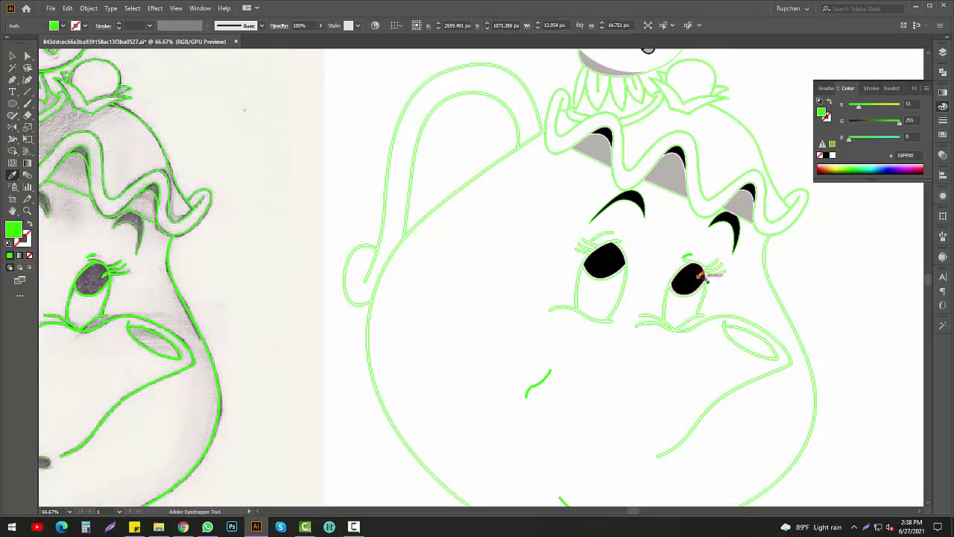
- Give the left eye's outline a white fill
{"action": "key", "text": "v"}
{"action": "left_click", "coordinate": [618, 296]}
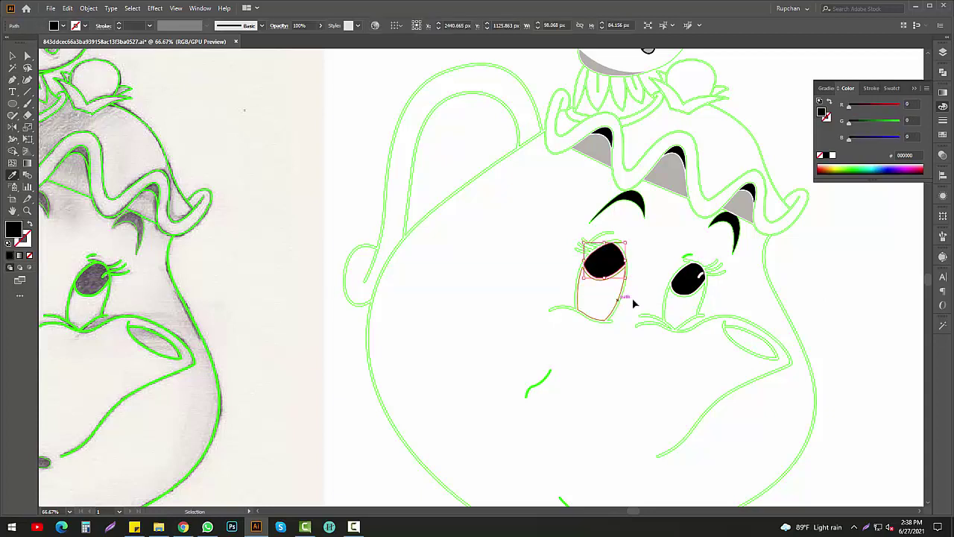
{"action": "scroll", "coordinate": [726, 290], "scroll_direction": "down", "scroll_amount": 1}
{"action": "left_click", "coordinate": [798, 297]}
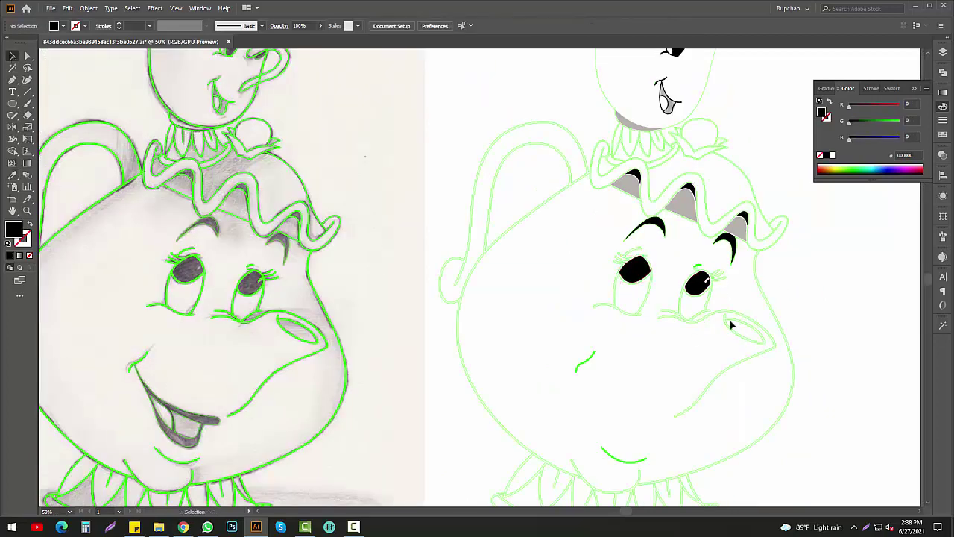
{"action": "scroll", "coordinate": [731, 325], "scroll_direction": "up", "scroll_amount": 1}
{"action": "left_click", "coordinate": [610, 250]}
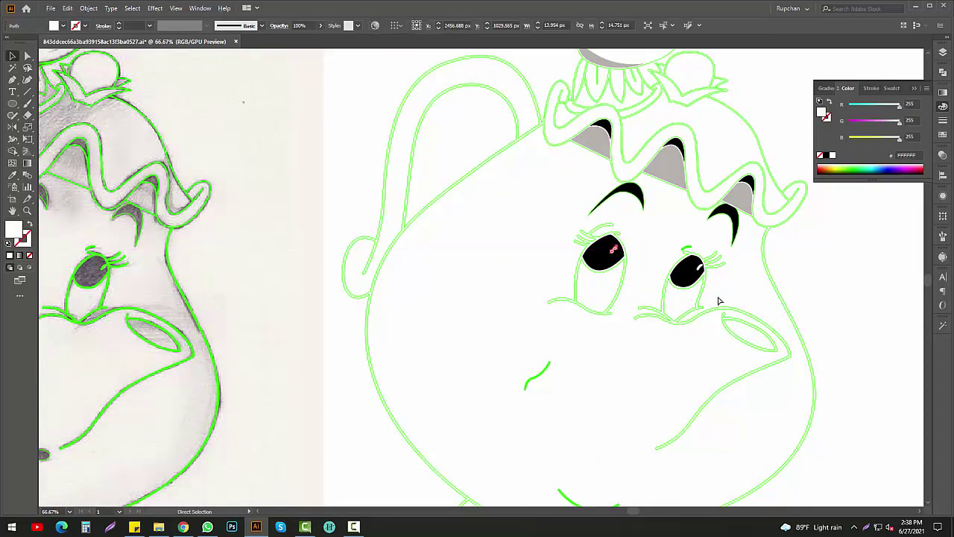
{"action": "key", "text": "v"}
{"action": "scroll", "coordinate": [800, 287], "scroll_direction": "down", "scroll_amount": 1}
{"action": "left_click", "coordinate": [706, 284]}
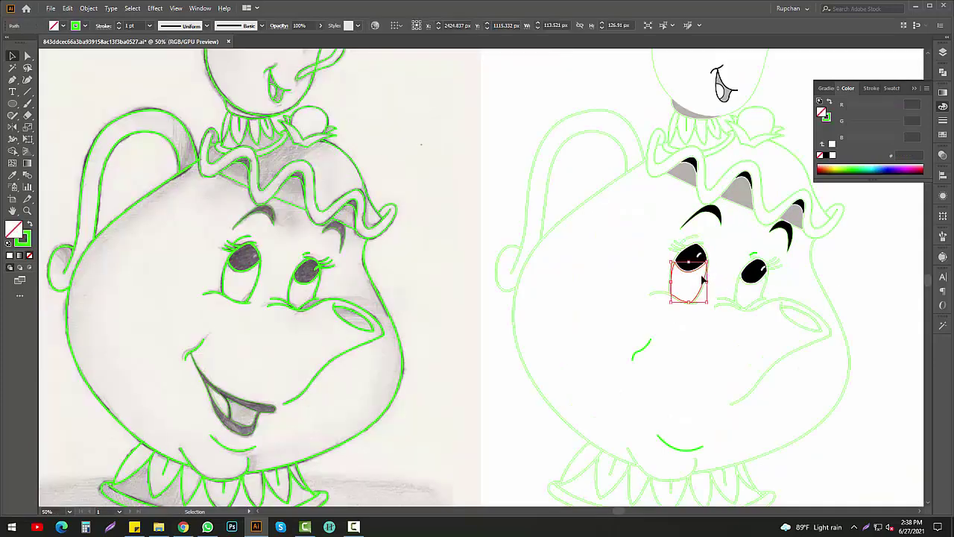
{"action": "left_click", "coordinate": [651, 273]}
{"action": "key", "text": "v"}
{"action": "left_click", "coordinate": [870, 287]}
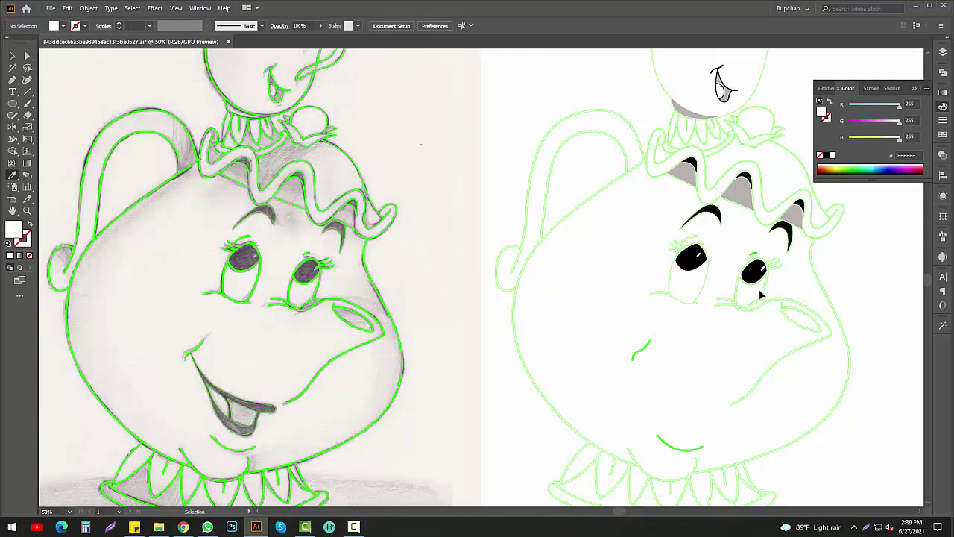
- Make the cheek line under the right eye and the left eye outline black
{"action": "left_click", "coordinate": [767, 291]}
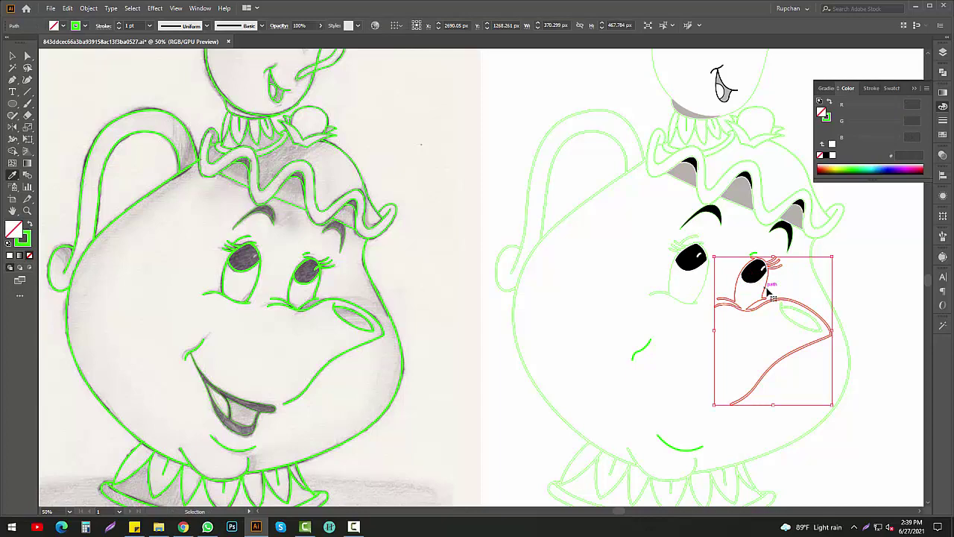
{"action": "left_click", "coordinate": [707, 291], "text": "shift"}
{"action": "key", "text": "i"}
{"action": "scroll", "coordinate": [712, 287], "scroll_direction": "up", "scroll_amount": 1}
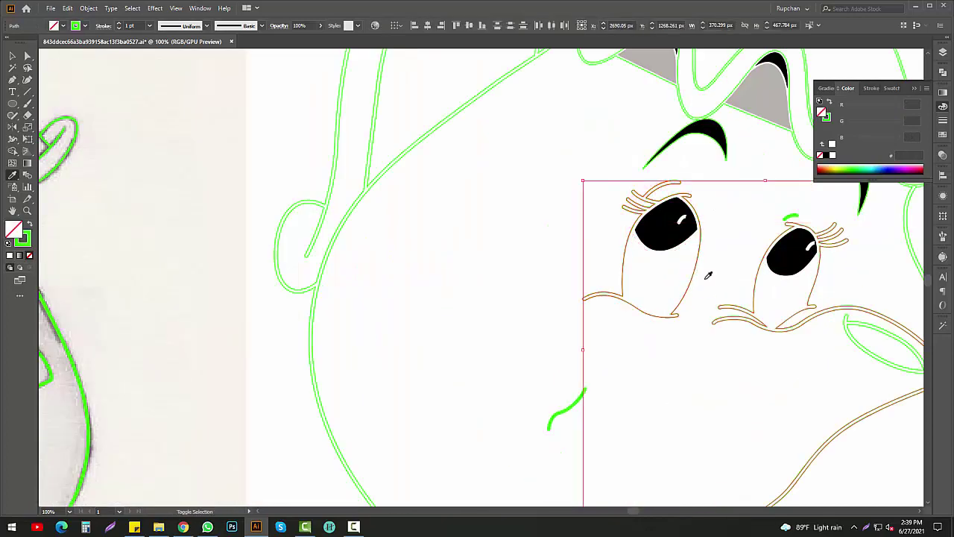
{"action": "left_click", "coordinate": [709, 273]}
{"action": "scroll", "coordinate": [671, 264], "scroll_direction": "down", "scroll_amount": 1}
{"action": "key", "text": "v"}
- Delete the stray stroke above the right eye
{"action": "left_click", "coordinate": [850, 307]}
{"action": "left_click", "coordinate": [717, 232]}
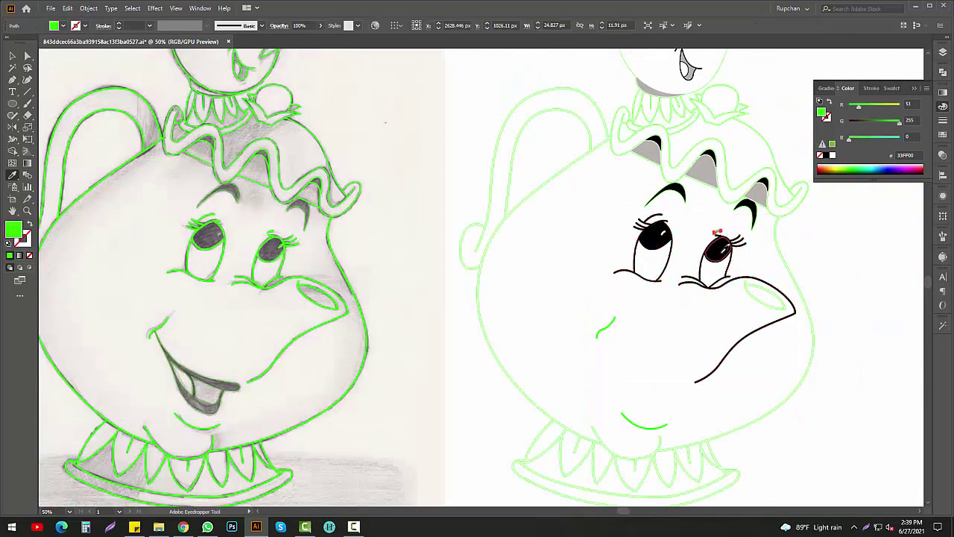
{"action": "key", "text": "Delete"}
- Fill the shape inside the spout opening with grey
{"action": "left_click", "coordinate": [767, 295]}
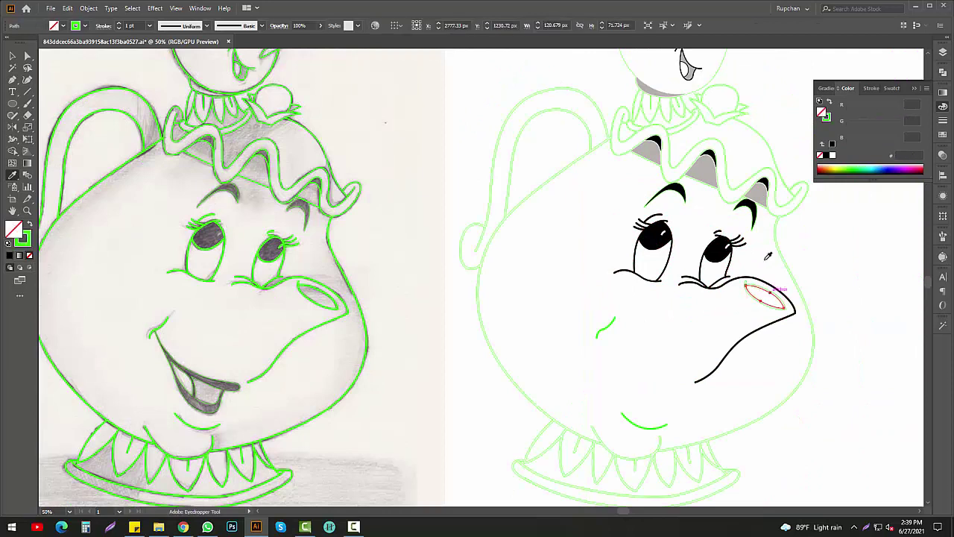
{"action": "key", "text": "i"}
{"action": "left_click", "coordinate": [756, 194]}
{"action": "key", "text": "v"}
{"action": "key", "text": "v"}
{"action": "left_click", "coordinate": [723, 326]}
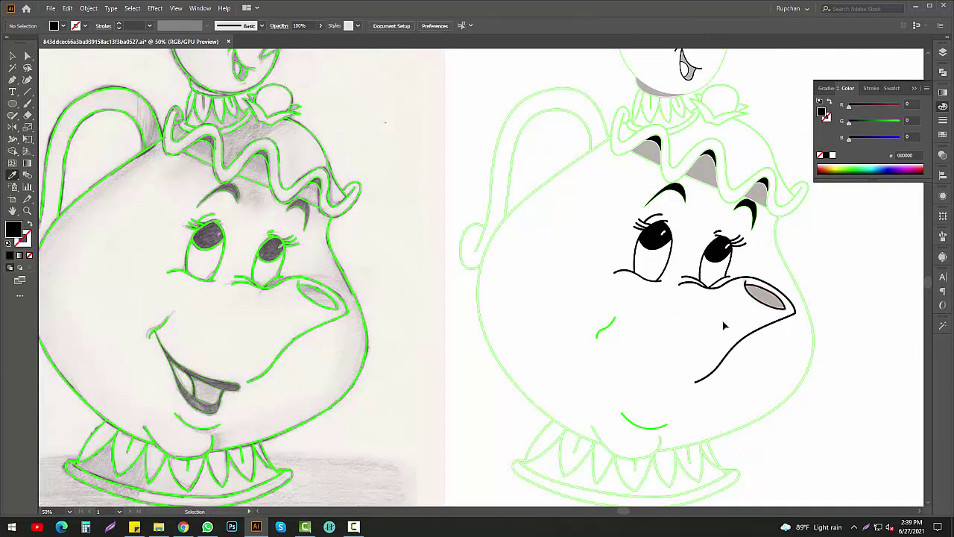
- Make the left cheek line and the smile line black
{"action": "left_click", "coordinate": [615, 329]}
{"action": "left_click", "coordinate": [650, 426], "text": "shift"}
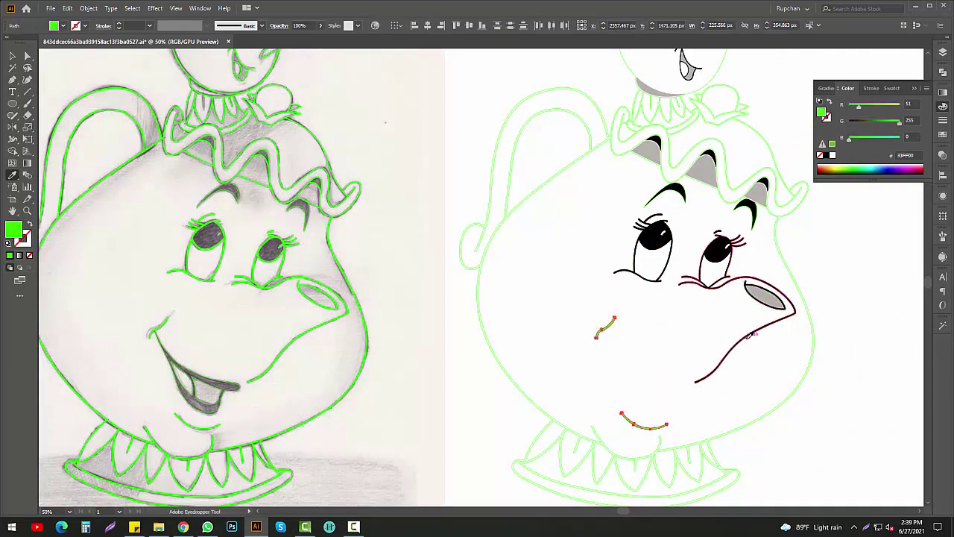
{"action": "left_click", "coordinate": [828, 378]}
{"action": "scroll", "coordinate": [829, 300], "scroll_direction": "up", "scroll_amount": 1}
{"action": "scroll", "coordinate": [829, 299], "scroll_direction": "up", "scroll_amount": 1}
{"action": "scroll", "coordinate": [556, 208], "scroll_direction": "up", "scroll_amount": 1}
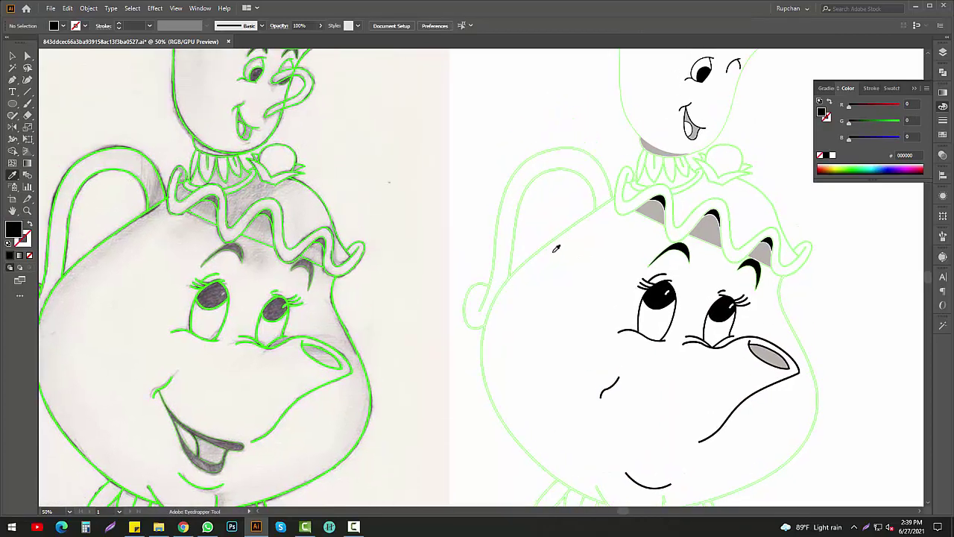
{"action": "scroll", "coordinate": [557, 248], "scroll_direction": "up", "scroll_amount": 1}
- Give the teapot handle a white fill with the Eyedropper
{"action": "key", "text": "v"}
{"action": "left_click", "coordinate": [568, 187]}
{"action": "scroll", "coordinate": [568, 192], "scroll_direction": "up", "scroll_amount": 1}
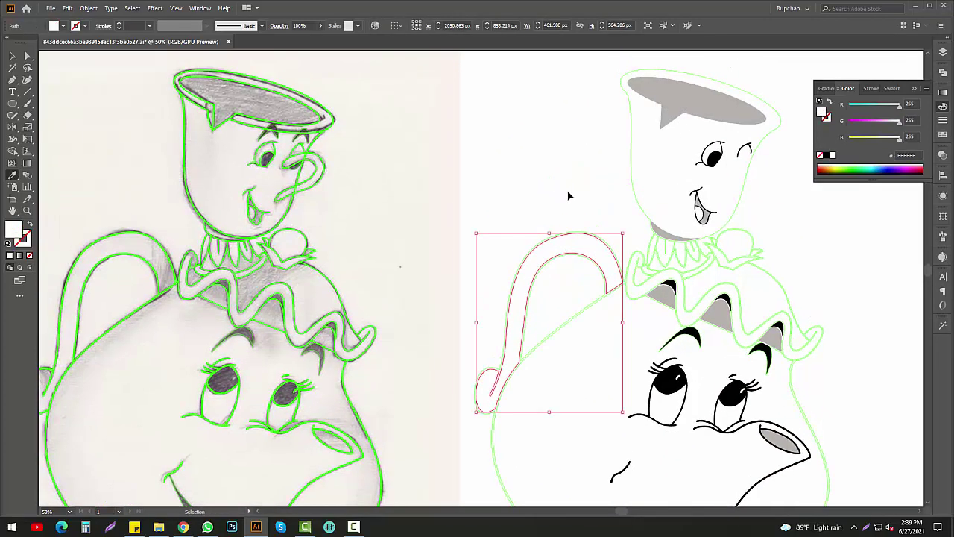
{"action": "left_click", "coordinate": [569, 195]}
{"action": "scroll", "coordinate": [661, 241], "scroll_direction": "up", "scroll_amount": 2}
{"action": "key", "text": "i"}
{"action": "left_click", "coordinate": [661, 241]}
{"action": "left_click_drag", "start_coordinate": [742, 266], "coordinate": [713, 266]}
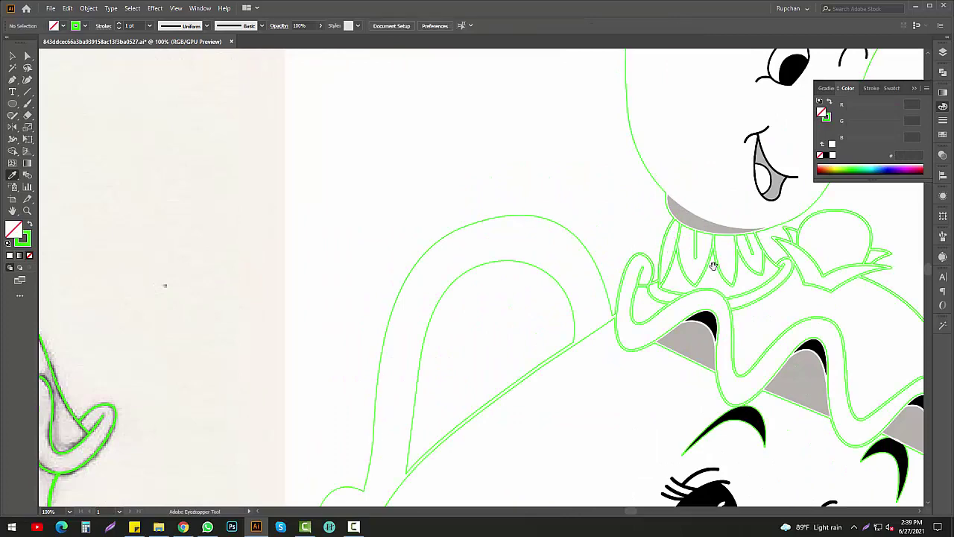
{"action": "scroll", "coordinate": [713, 266], "scroll_direction": "down", "scroll_amount": 2}
{"action": "scroll", "coordinate": [772, 289], "scroll_direction": "up", "scroll_amount": 1}
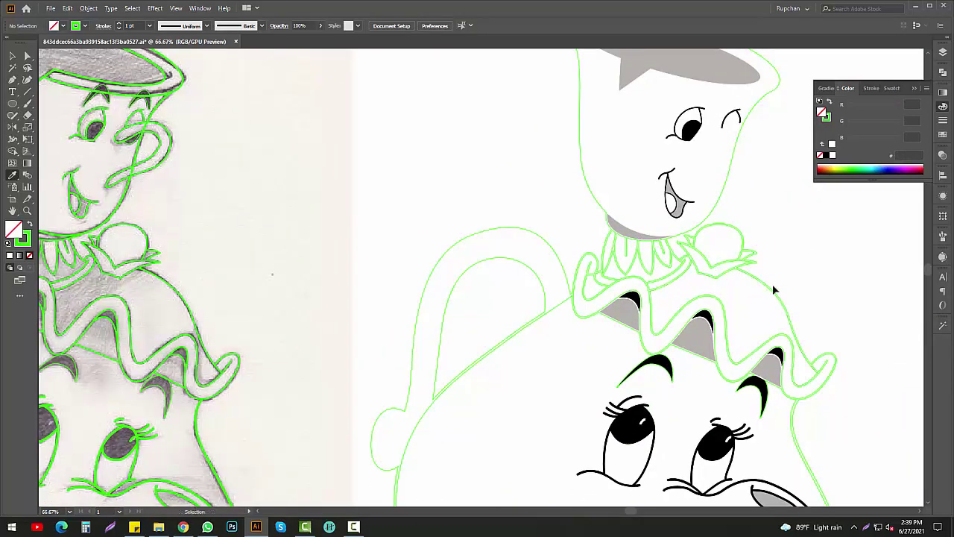
- Select the collar paths and the small collar shape under Chip's cup
{"action": "left_click_drag", "start_coordinate": [787, 248], "coordinate": [665, 283]}
{"action": "scroll", "coordinate": [642, 261], "scroll_direction": "up", "scroll_amount": 2}
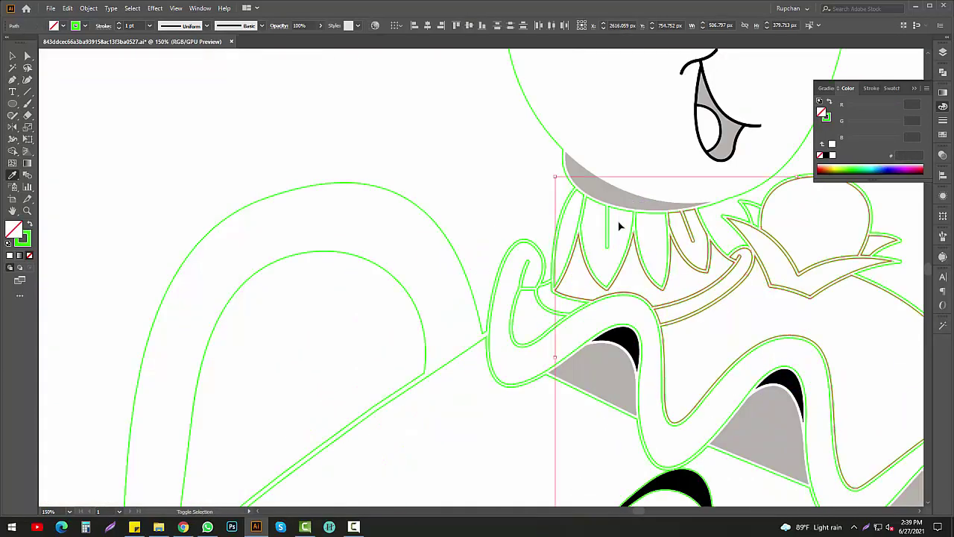
{"action": "scroll", "coordinate": [542, 307], "scroll_direction": "down", "scroll_amount": 2}
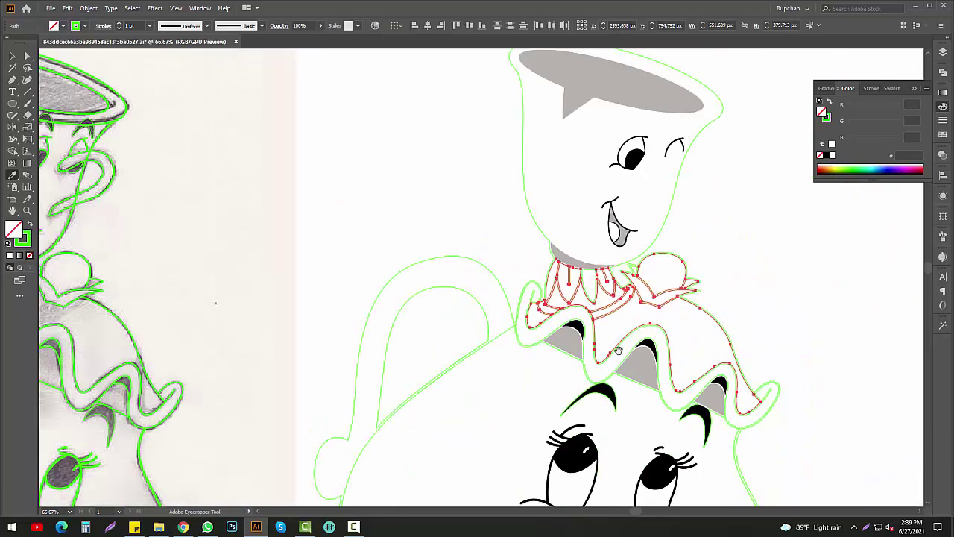
{"action": "scroll", "coordinate": [618, 350], "scroll_direction": "up", "scroll_amount": 2}
{"action": "scroll", "coordinate": [750, 215], "scroll_direction": "down", "scroll_amount": 2}
{"action": "scroll", "coordinate": [617, 186], "scroll_direction": "up", "scroll_amount": 3}
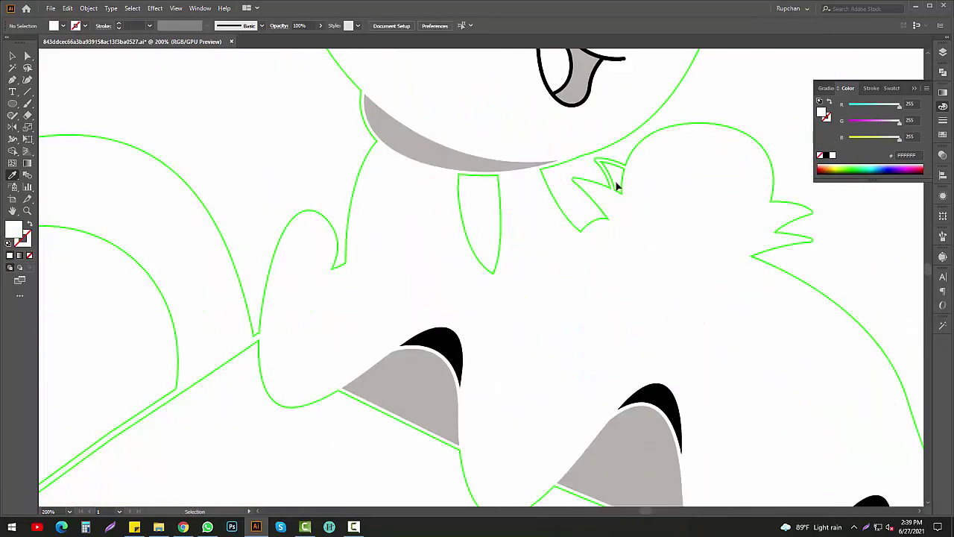
{"action": "left_click", "coordinate": [492, 213]}
{"action": "scroll", "coordinate": [692, 198], "scroll_direction": "down", "scroll_amount": 3}
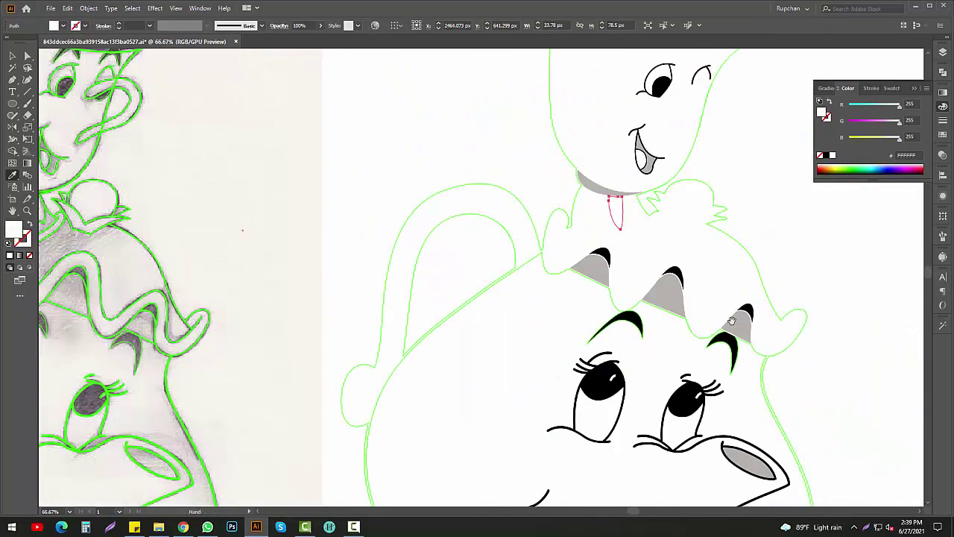
{"action": "scroll", "coordinate": [824, 319], "scroll_direction": "down", "scroll_amount": 2}
{"action": "scroll", "coordinate": [763, 290], "scroll_direction": "up", "scroll_amount": 1}
{"action": "scroll", "coordinate": [778, 273], "scroll_direction": "down", "scroll_amount": 2}
{"action": "scroll", "coordinate": [674, 368], "scroll_direction": "up", "scroll_amount": 3}
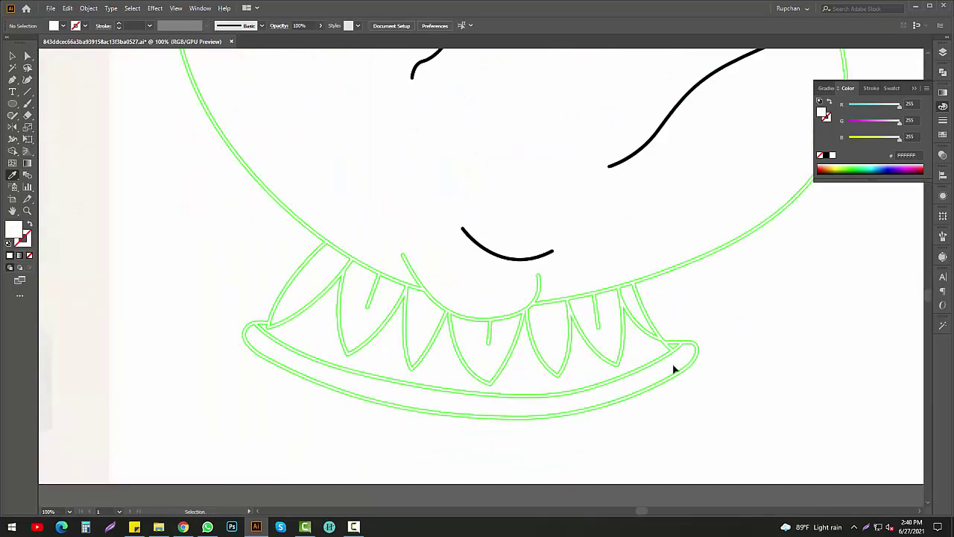
- Select the teapot's base frill paths and delete them
{"action": "left_click_drag", "start_coordinate": [692, 332], "coordinate": [261, 400]}
{"action": "scroll", "coordinate": [479, 340], "scroll_direction": "down", "scroll_amount": 1}
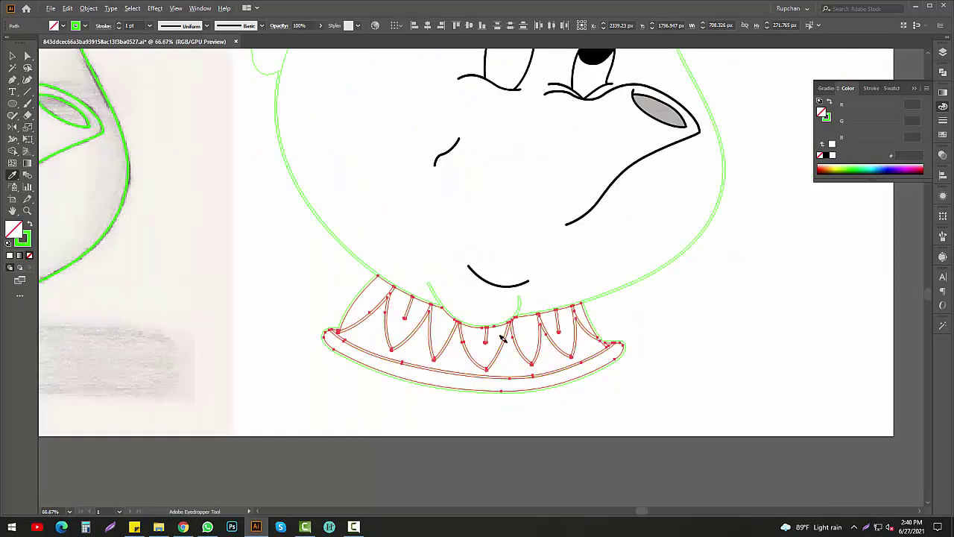
{"action": "key", "text": "Delete"}
{"action": "scroll", "coordinate": [624, 357], "scroll_direction": "down", "scroll_amount": 1}
{"action": "scroll", "coordinate": [667, 331], "scroll_direction": "up", "scroll_amount": 2}
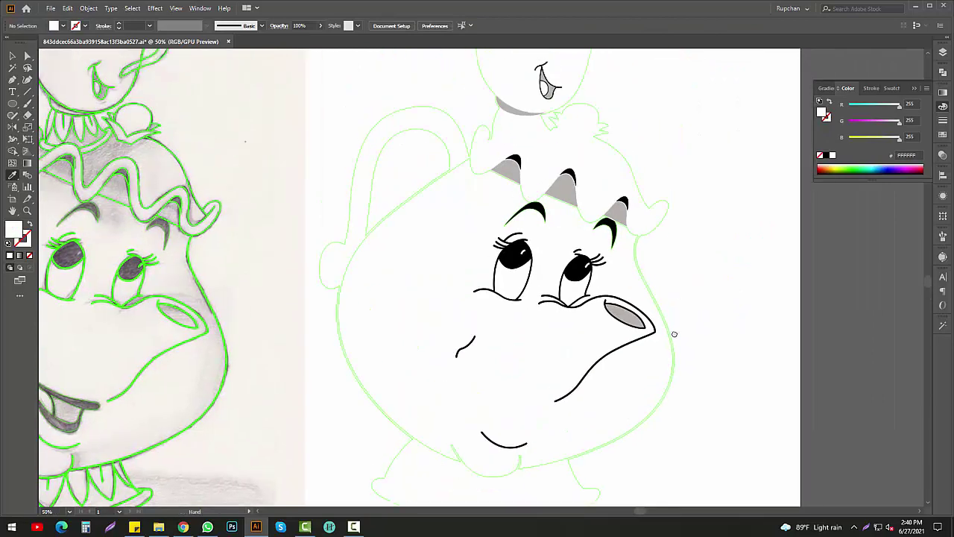
{"action": "scroll", "coordinate": [673, 333], "scroll_direction": "up", "scroll_amount": 1}
- Give the ruffled lid a white fill
{"action": "left_click", "coordinate": [674, 336]}
{"action": "left_click", "coordinate": [674, 338]}
{"action": "left_click", "coordinate": [658, 262]}
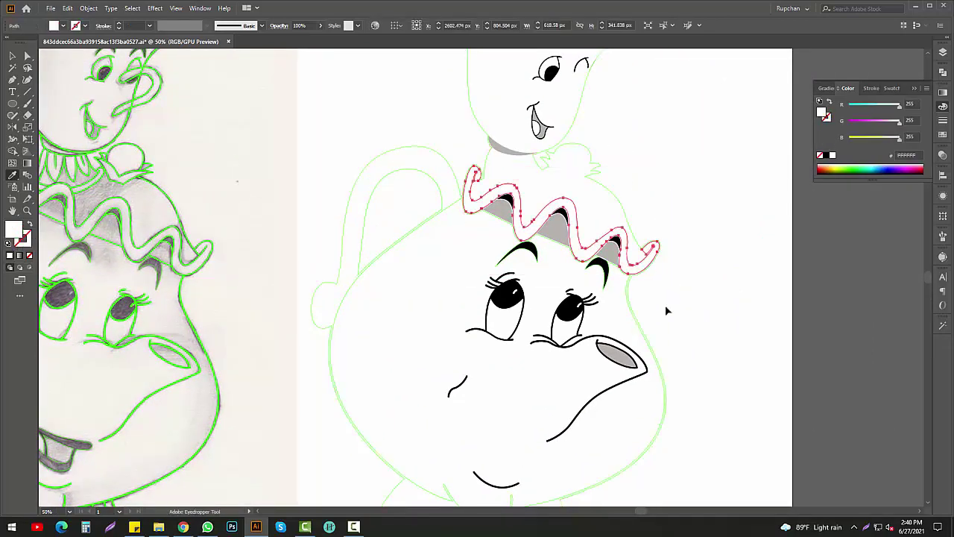
{"action": "scroll", "coordinate": [666, 311], "scroll_direction": "up", "scroll_amount": 2}
- Select the teapot's outer body outline
{"action": "left_click", "coordinate": [687, 294]}
{"action": "scroll", "coordinate": [613, 277], "scroll_direction": "down", "scroll_amount": 2}
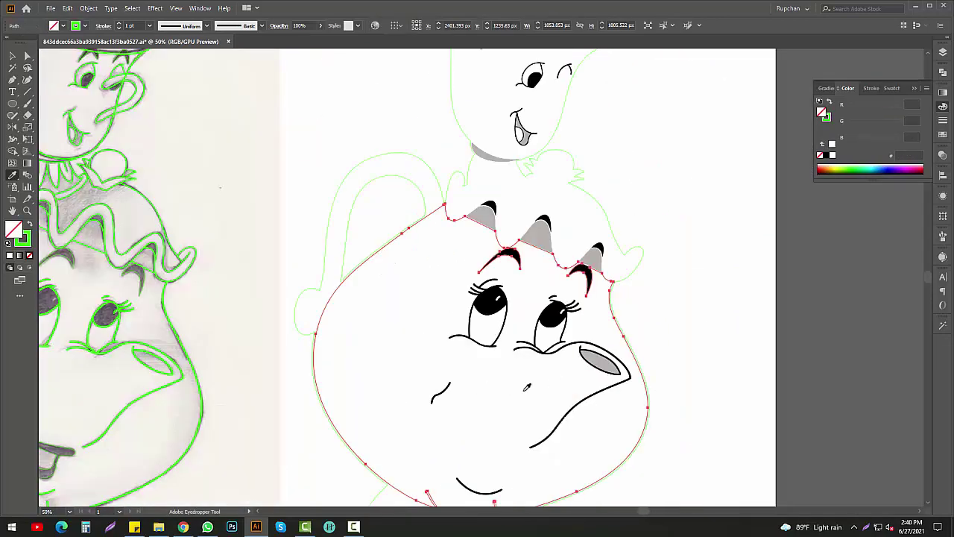
{"action": "left_click", "coordinate": [516, 396]}
{"action": "scroll", "coordinate": [612, 273], "scroll_direction": "up", "scroll_amount": 2}
{"action": "left_click", "coordinate": [607, 260]}
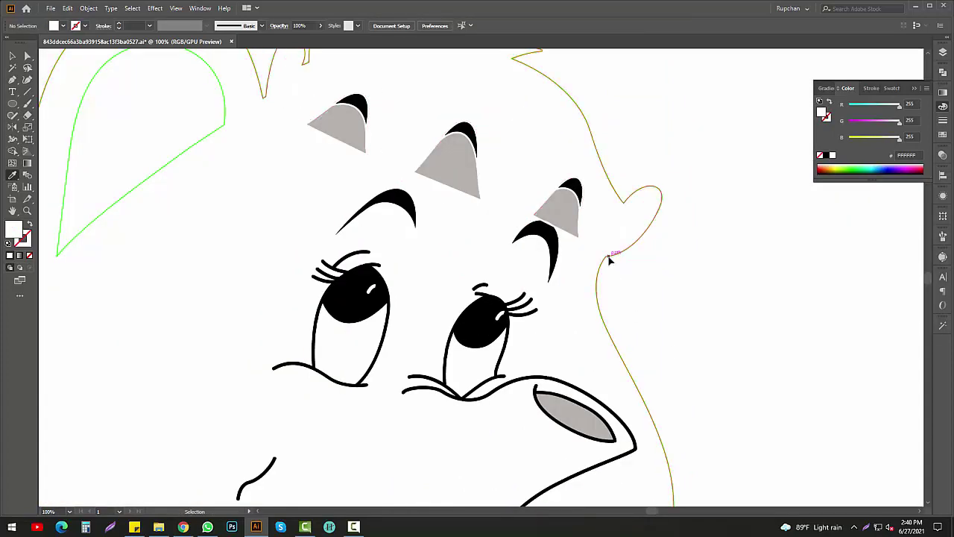
{"action": "scroll", "coordinate": [395, 202], "scroll_direction": "down", "scroll_amount": 2}
{"action": "scroll", "coordinate": [433, 208], "scroll_direction": "up", "scroll_amount": 1}
{"action": "scroll", "coordinate": [433, 209], "scroll_direction": "down", "scroll_amount": 2}
- Fill the outer outline, open Pathfinder, then undo the black compound-path change
{"action": "left_click", "coordinate": [487, 283]}
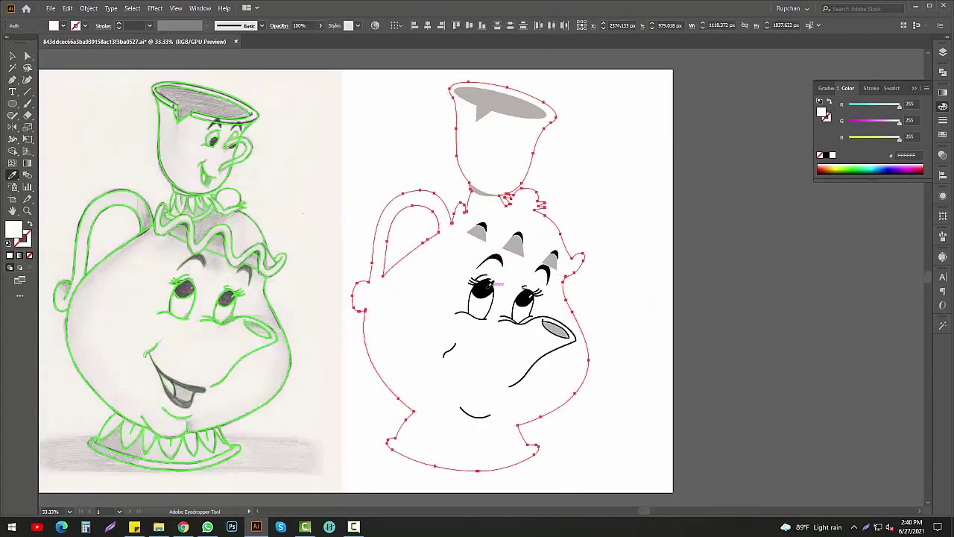
{"action": "left_click", "coordinate": [481, 291]}
{"action": "left_click", "coordinate": [942, 72]}
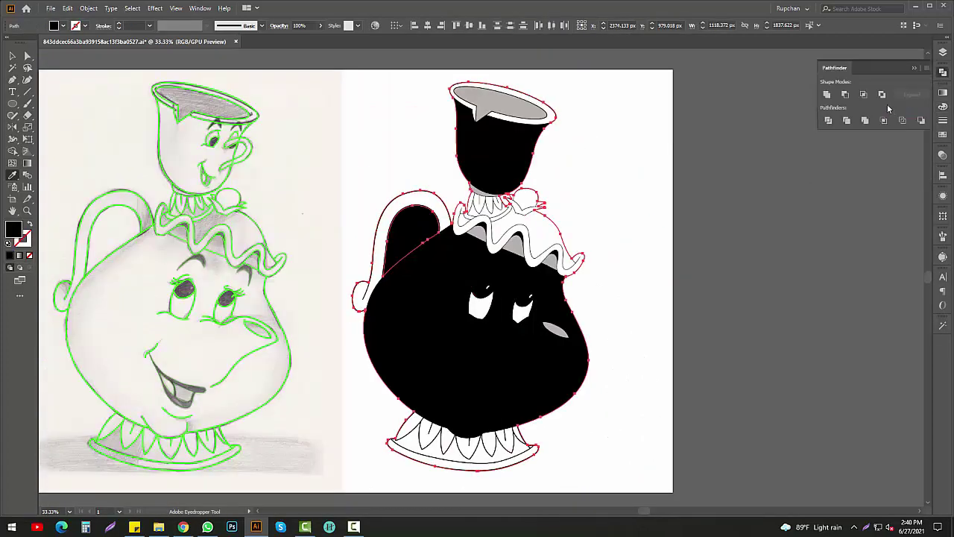
{"action": "key", "text": "ctrl+8"}
{"action": "key", "text": "ctrl+z"}
{"action": "key", "text": "ctrl+shift+a"}
{"action": "scroll", "coordinate": [397, 278], "scroll_direction": "down", "scroll_amount": 1}
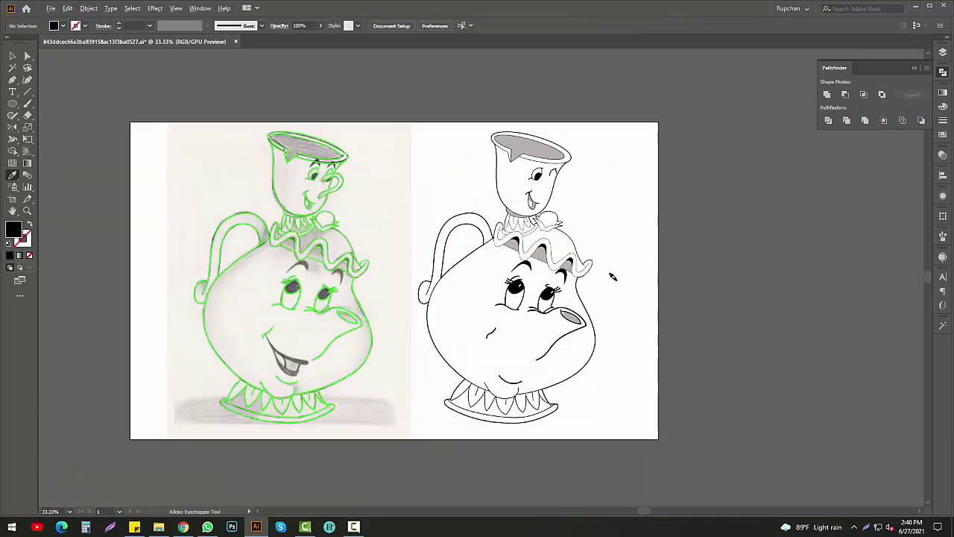
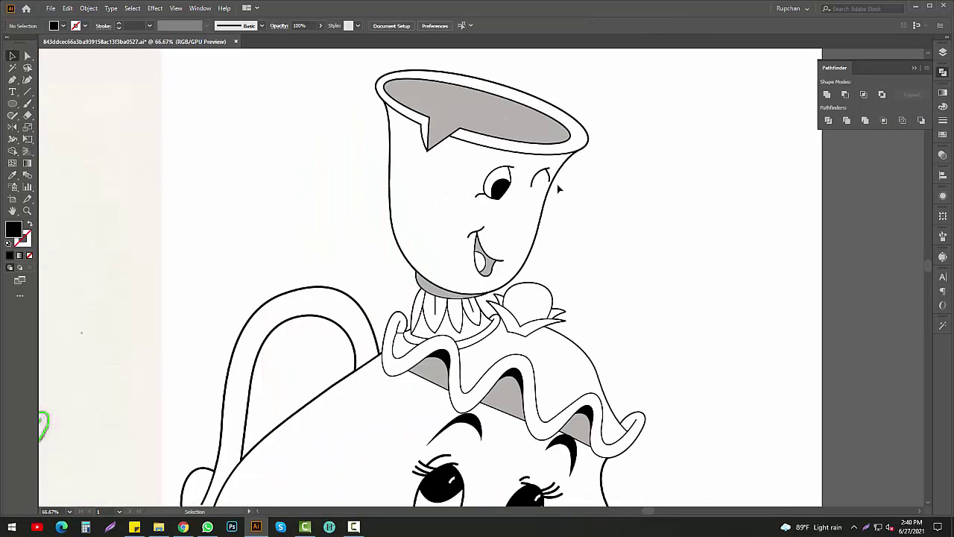
- Preview the artwork in Outline mode, then zoom back out and deselect the mouth paths
{"action": "scroll", "coordinate": [556, 184], "scroll_direction": "up", "scroll_amount": 4}
{"action": "left_click", "coordinate": [943, 52]}
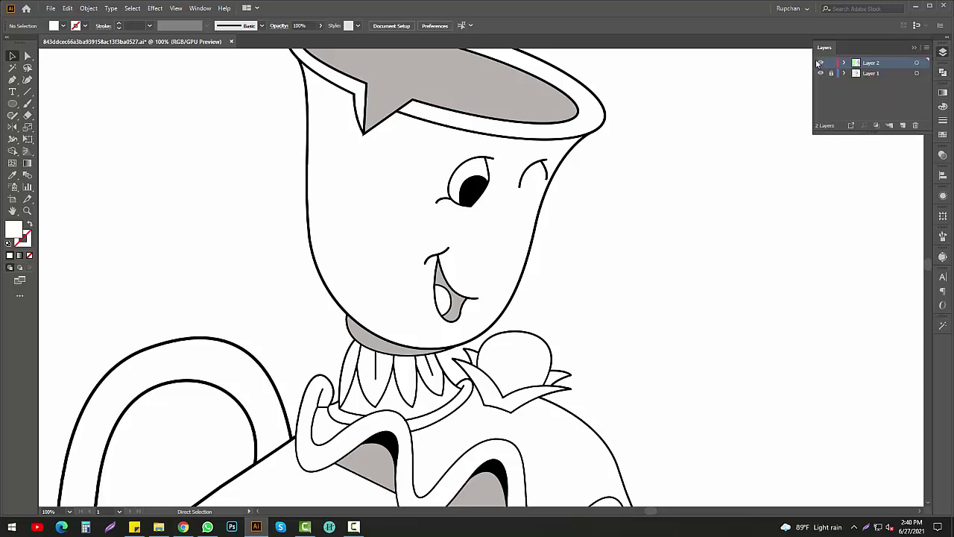
{"action": "key", "text": "ctrl+y"}
{"action": "key", "text": "ctrl+y"}
{"action": "scroll", "coordinate": [666, 208], "scroll_direction": "down", "scroll_amount": 3}
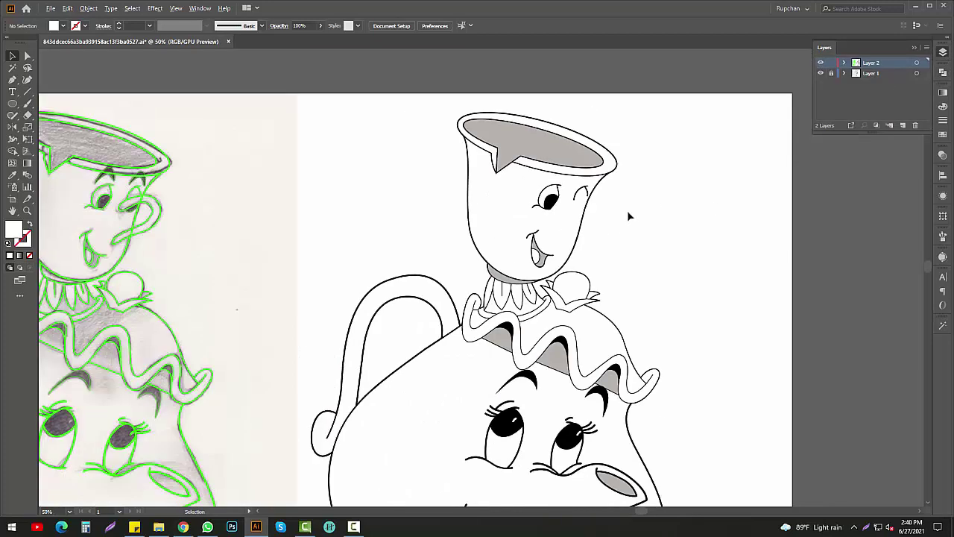
{"action": "key", "text": "ctrl+z"}
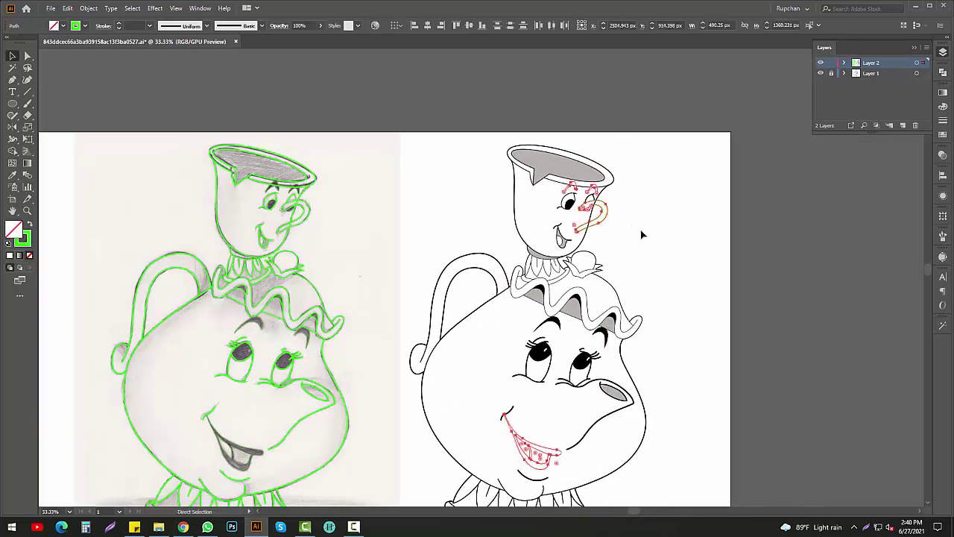
{"action": "left_click", "coordinate": [643, 235]}
- Eyedropper grey onto Mrs. Potts's inner mouth and a dark fill onto the outer mouth
{"action": "scroll", "coordinate": [533, 418], "scroll_direction": "up", "scroll_amount": 2}
{"action": "left_click", "coordinate": [494, 373], "text": "shift"}
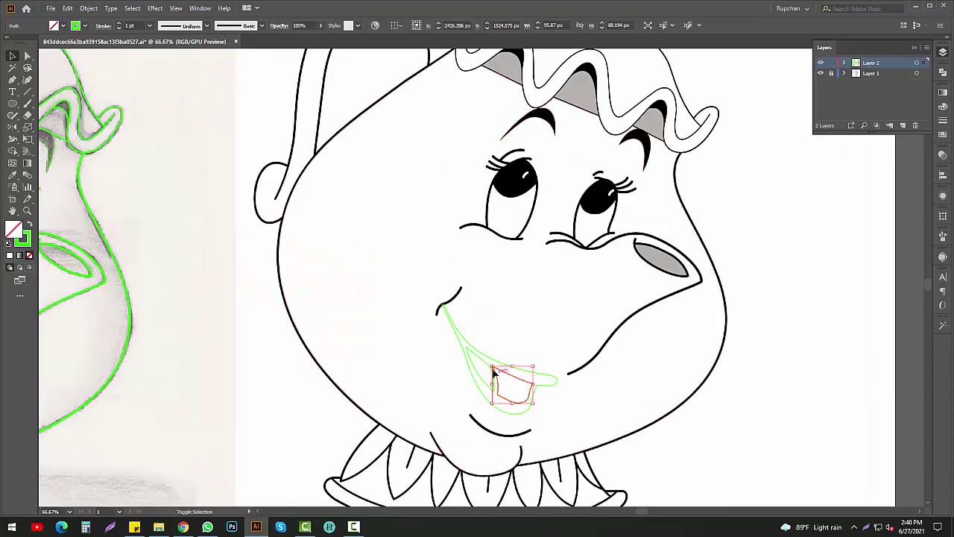
{"action": "key", "text": "k"}
{"action": "left_click", "coordinate": [513, 384]}
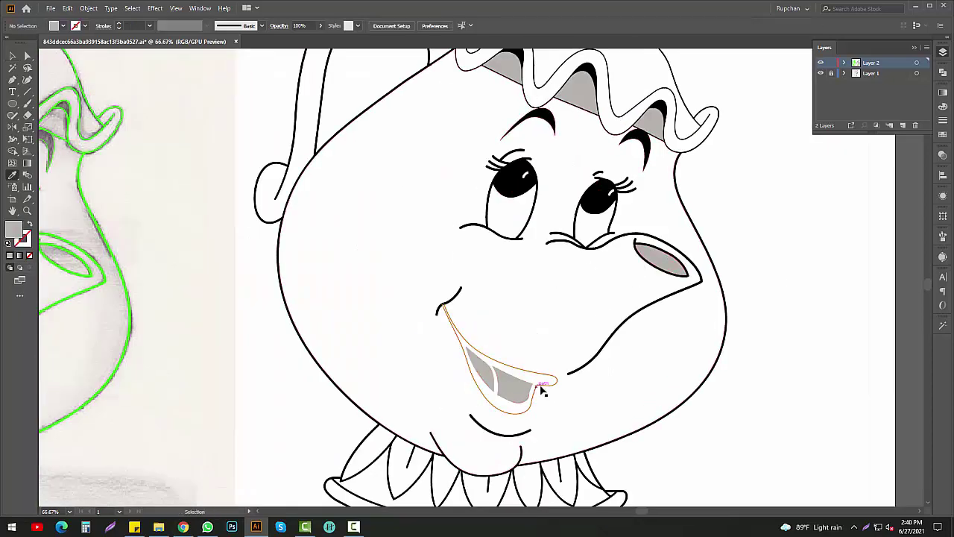
{"action": "left_click", "coordinate": [543, 391]}
{"action": "scroll", "coordinate": [743, 287], "scroll_direction": "down", "scroll_amount": 3}
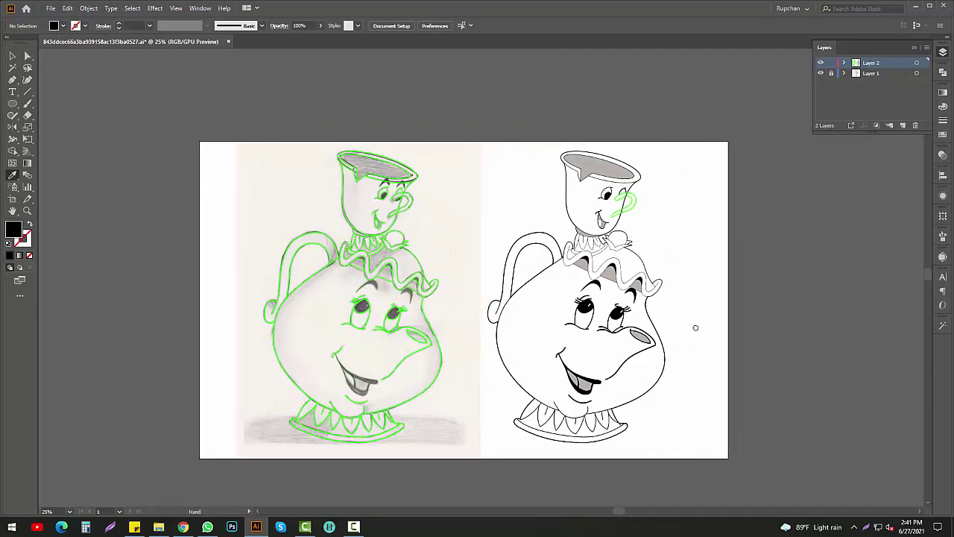
- Expand Chip's green nose squiggle into a shape with Object > Expand (Fill and Stroke)
{"action": "left_click", "coordinate": [585, 383]}
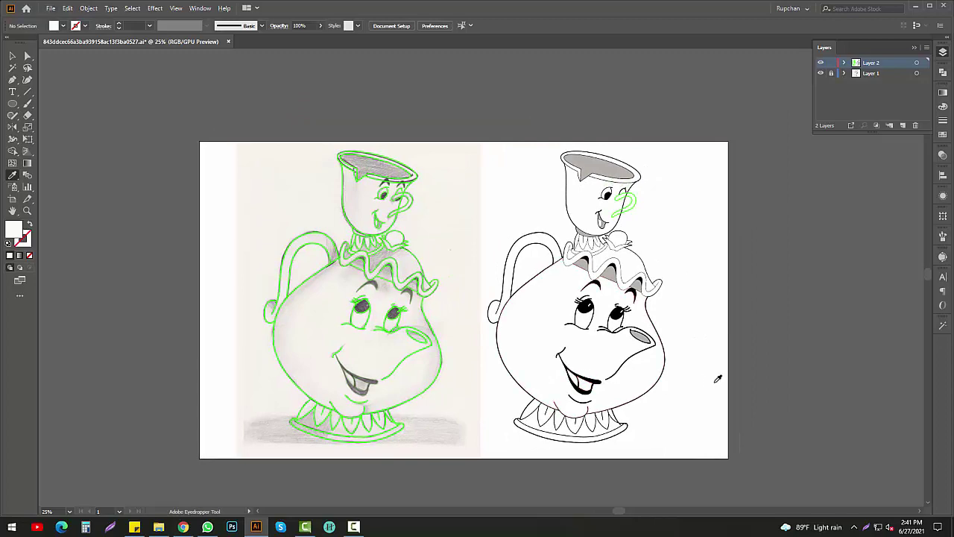
{"action": "scroll", "coordinate": [703, 287], "scroll_direction": "up", "scroll_amount": 2}
{"action": "scroll", "coordinate": [703, 287], "scroll_direction": "up", "scroll_amount": 1}
{"action": "left_click", "coordinate": [600, 286], "text": "ctrl"}
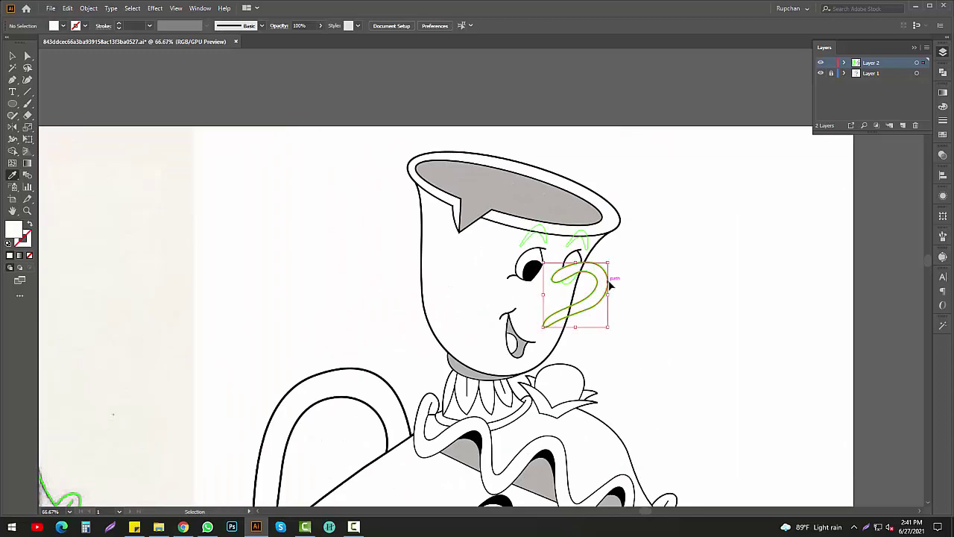
{"action": "left_click", "coordinate": [660, 306]}
{"action": "key", "text": "ctrl+z"}
{"action": "left_click", "coordinate": [89, 8]}
{"action": "left_click", "coordinate": [112, 122]}
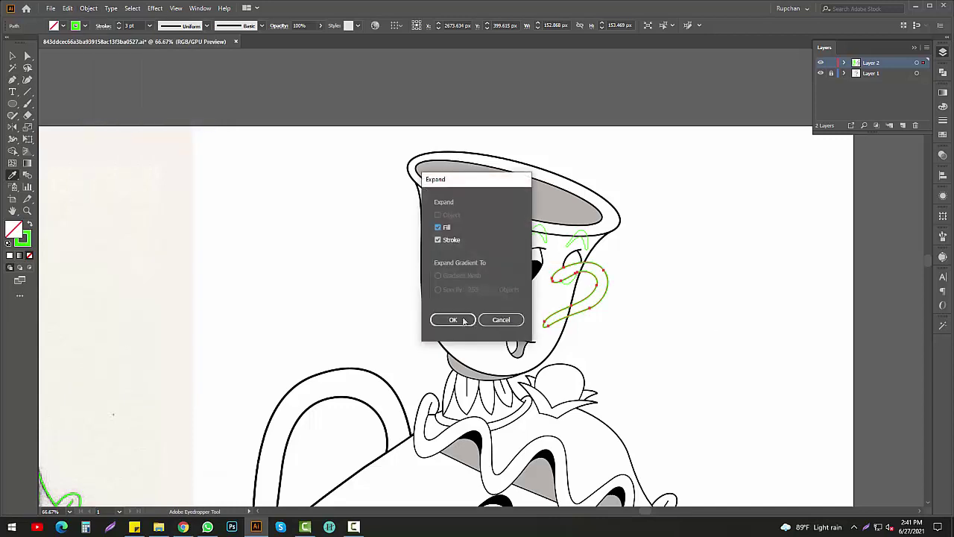
{"action": "left_click", "coordinate": [453, 320]}
- Give the expanded nose a white fill and the black line-art outline
{"action": "right_click", "coordinate": [607, 283]}
{"action": "left_click", "coordinate": [634, 366]}
{"action": "right_click", "coordinate": [627, 286]}
{"action": "left_click", "coordinate": [671, 362]}
{"action": "scroll", "coordinate": [675, 316], "scroll_direction": "up", "scroll_amount": 2}
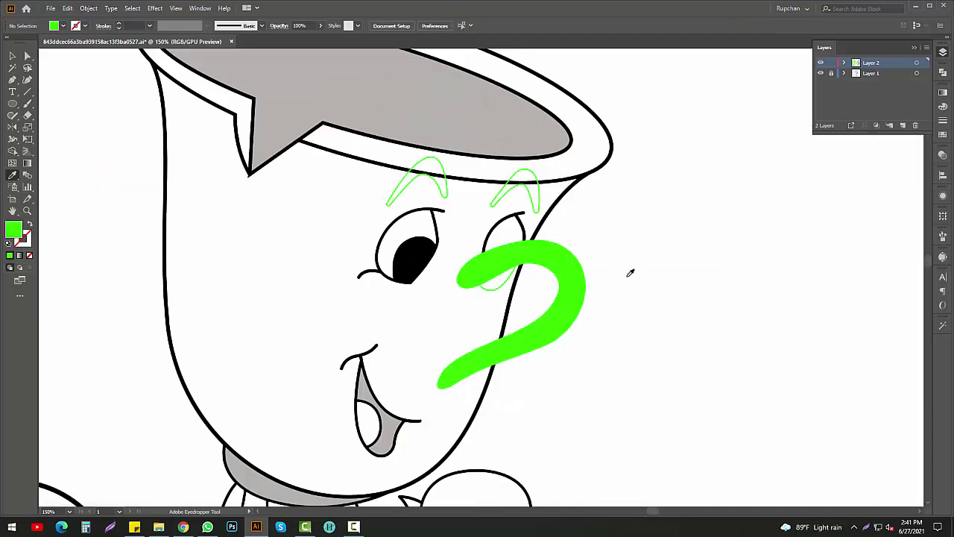
{"action": "left_click", "coordinate": [566, 266]}
{"action": "key", "text": "v"}
{"action": "left_click", "coordinate": [639, 272]}
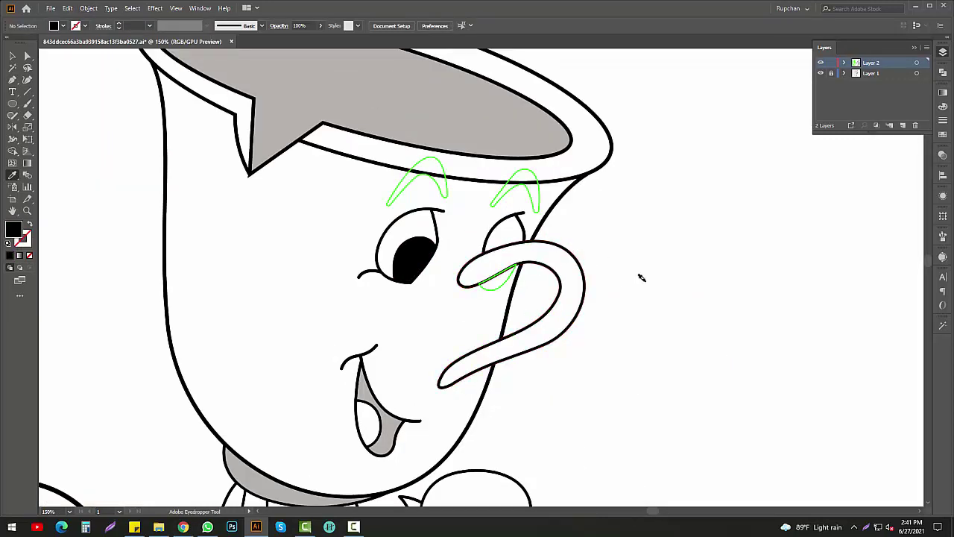
- Fill the eyelid under Chip's right eye dark and make both eyebrows black
{"action": "left_click", "coordinate": [511, 282]}
{"action": "left_click", "coordinate": [414, 257]}
{"action": "left_click", "coordinate": [525, 179]}
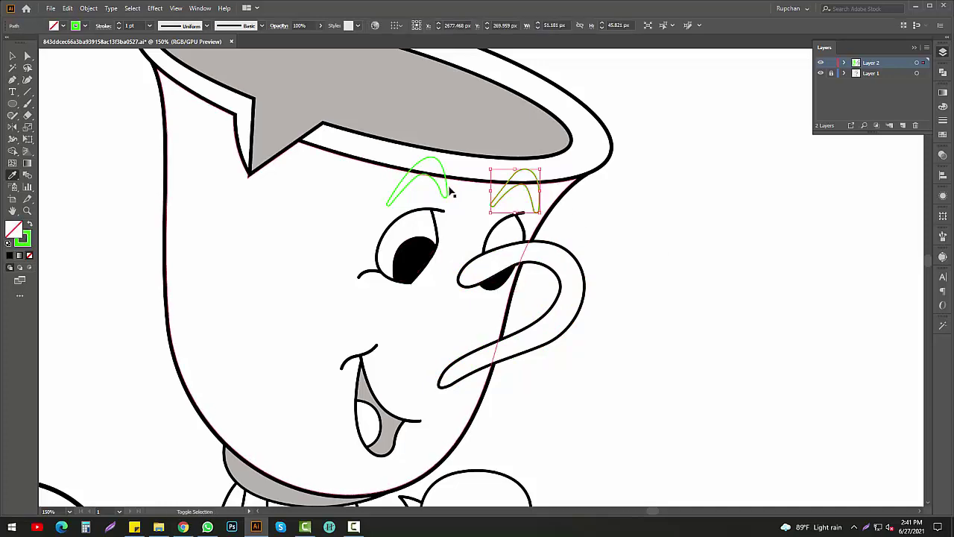
{"action": "left_click", "coordinate": [446, 193], "text": "shift"}
{"action": "left_click", "coordinate": [513, 276]}
{"action": "scroll", "coordinate": [686, 275], "scroll_direction": "down", "scroll_amount": 5}
- Bring the artboard's right edge into view and switch to the Artboard tool (Shift+O)
{"action": "scroll", "coordinate": [686, 261], "scroll_direction": "down", "scroll_amount": 3}
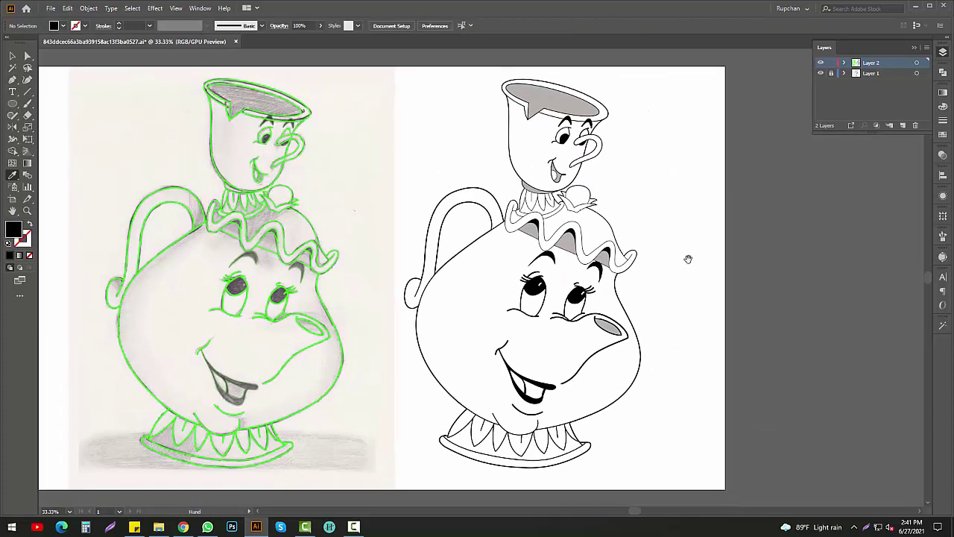
{"action": "left_click_drag", "start_coordinate": [686, 258], "coordinate": [806, 284]}
{"action": "key", "text": "v"}
{"action": "scroll", "coordinate": [665, 317], "scroll_direction": "right", "scroll_amount": 2}
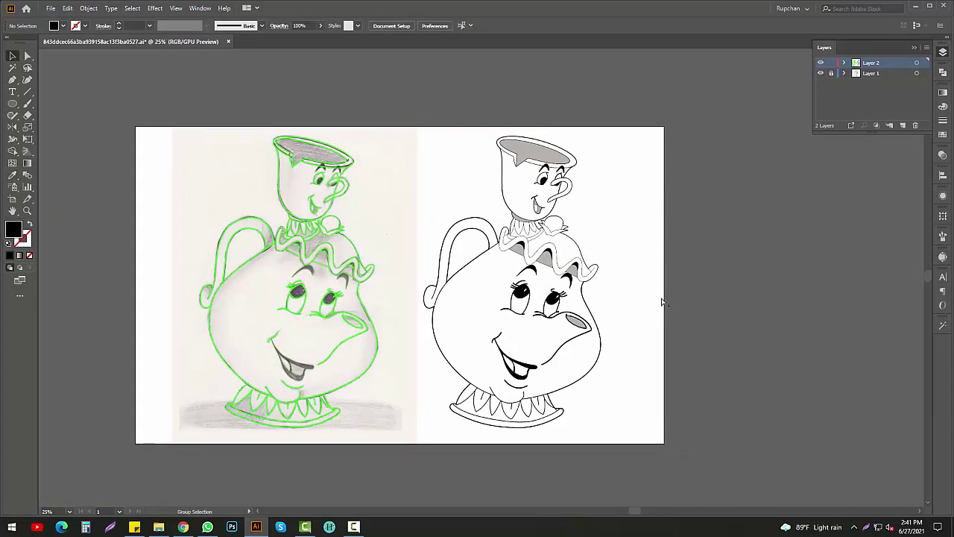
{"action": "left_click_drag", "start_coordinate": [665, 343], "coordinate": [746, 332]}
{"action": "key", "text": "shift+o"}
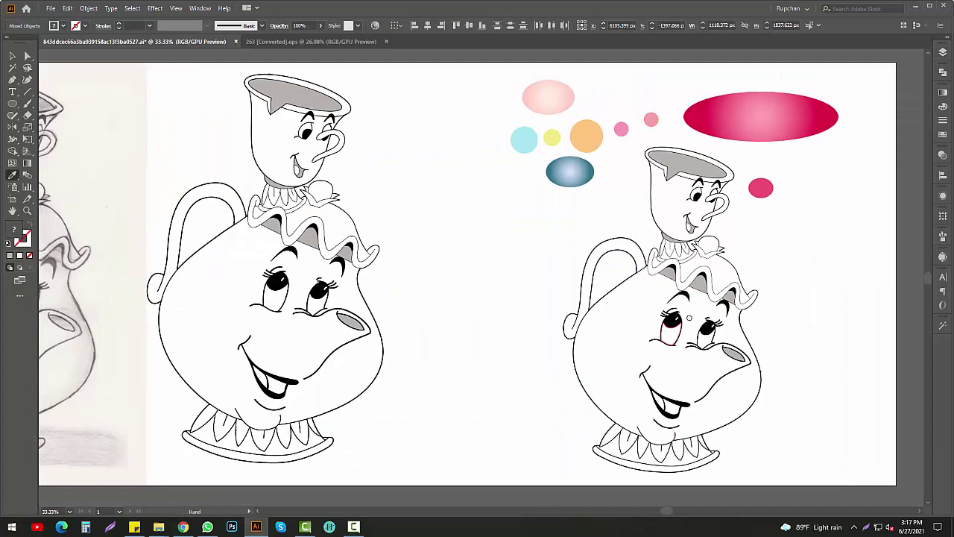
- Fill Chip's cup rim with the pale pink gradient and adjust it with the Gradient tool
{"action": "scroll", "coordinate": [690, 367], "scroll_direction": "right", "scroll_amount": 5}
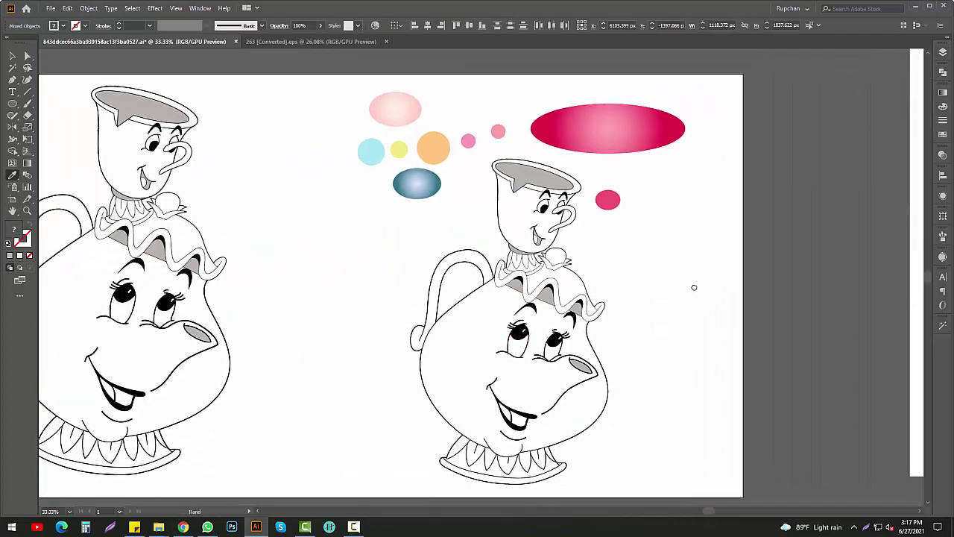
{"action": "scroll", "coordinate": [709, 266], "scroll_direction": "up", "scroll_amount": 1}
{"action": "left_click", "coordinate": [509, 158]}
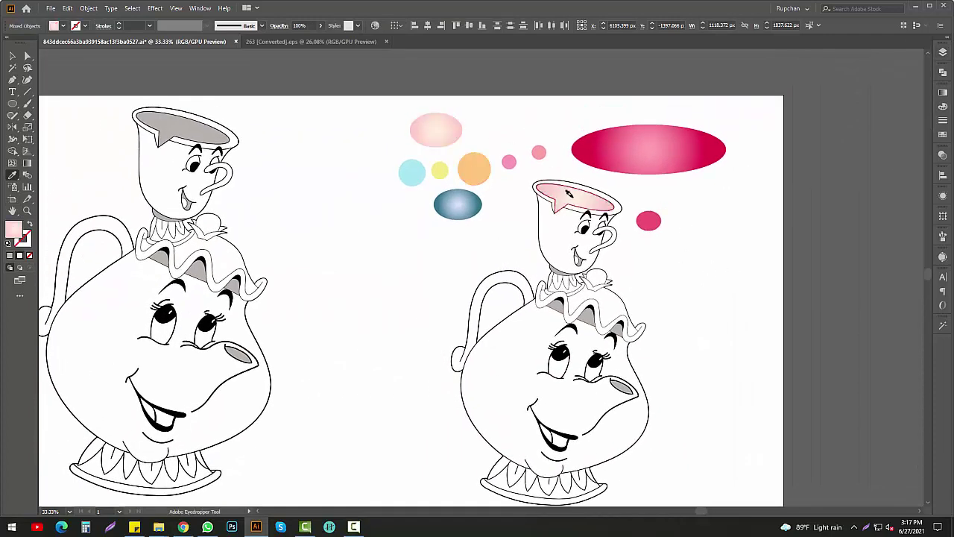
{"action": "key", "text": "ctrl+plus"}
{"action": "left_click", "coordinate": [27, 162]}
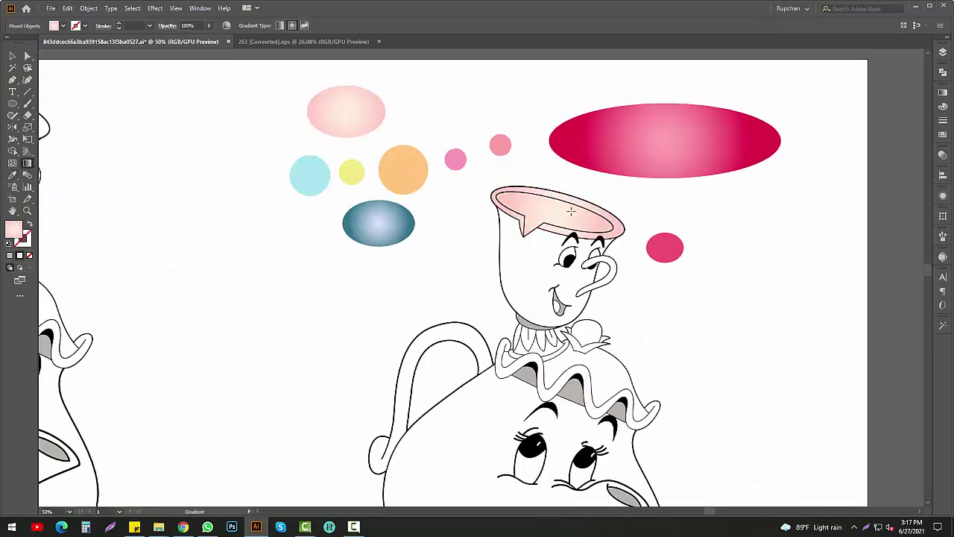
{"action": "left_click", "coordinate": [616, 218]}
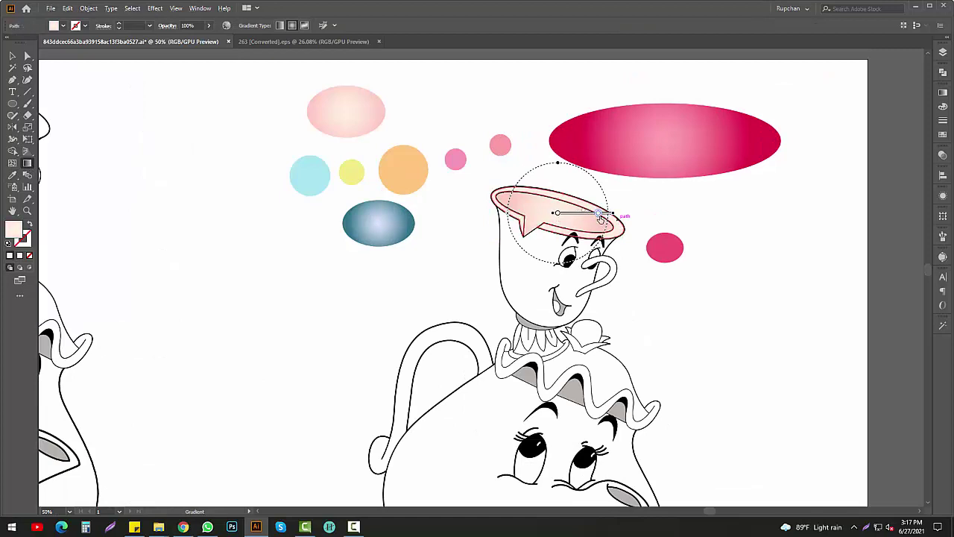
{"action": "left_click", "coordinate": [660, 213]}
{"action": "scroll", "coordinate": [660, 213], "scroll_direction": "down", "scroll_amount": 1}
- Sample the large ellipse's deep pink gradient onto Chip's cup body and make it linear
{"action": "key", "text": "i"}
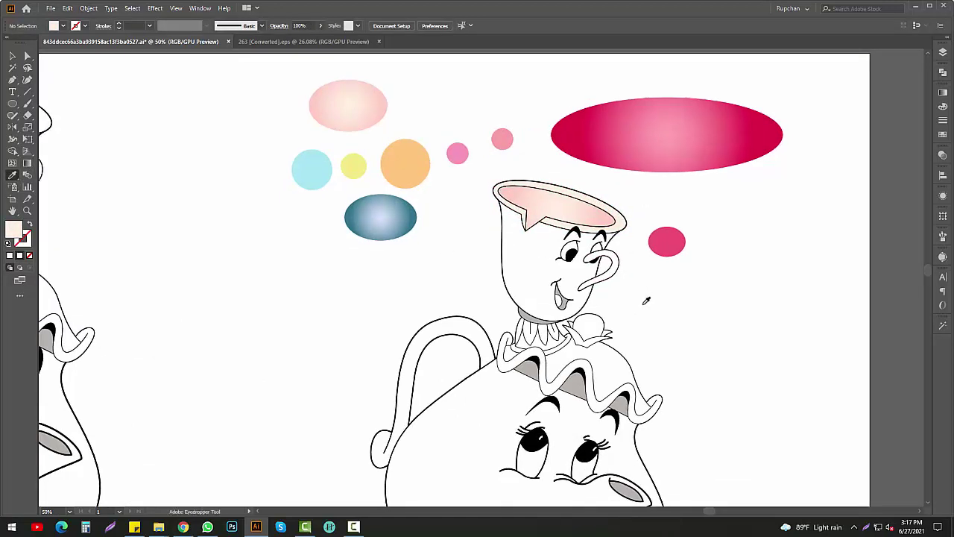
{"action": "scroll", "coordinate": [561, 295], "scroll_direction": "up", "scroll_amount": 3}
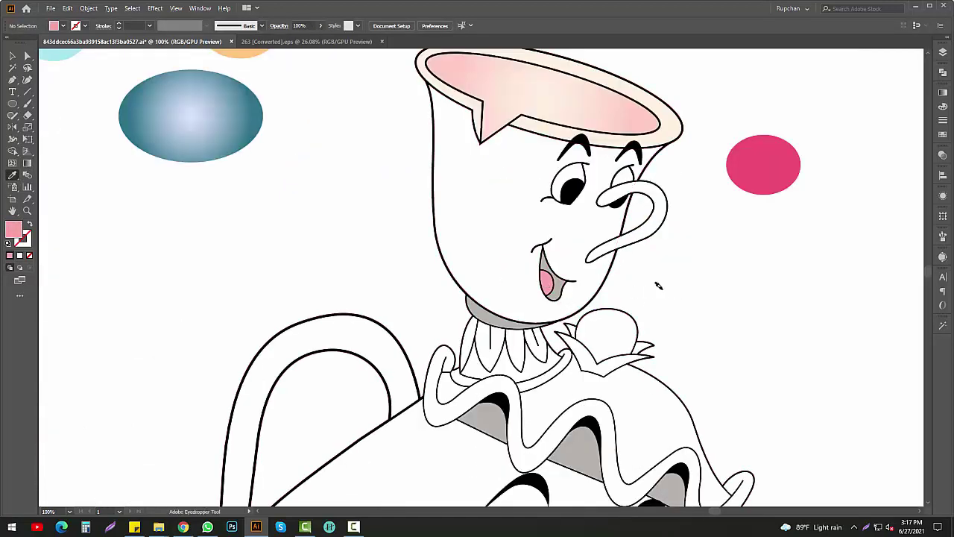
{"action": "scroll", "coordinate": [658, 285], "scroll_direction": "down", "scroll_amount": 1}
{"action": "left_click", "coordinate": [708, 97]}
{"action": "left_click", "coordinate": [601, 280], "text": "alt"}
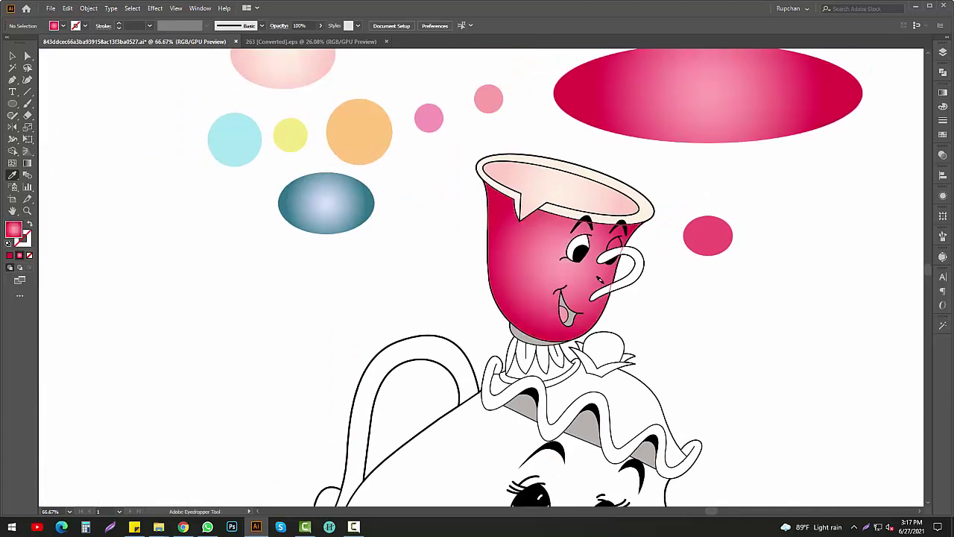
{"action": "left_click", "coordinate": [27, 164]}
{"action": "left_click", "coordinate": [537, 267]}
{"action": "left_click", "coordinate": [943, 93]}
- Make the cup gradient linear and reverse it so dark pink sits on the left
{"action": "left_click", "coordinate": [863, 104]}
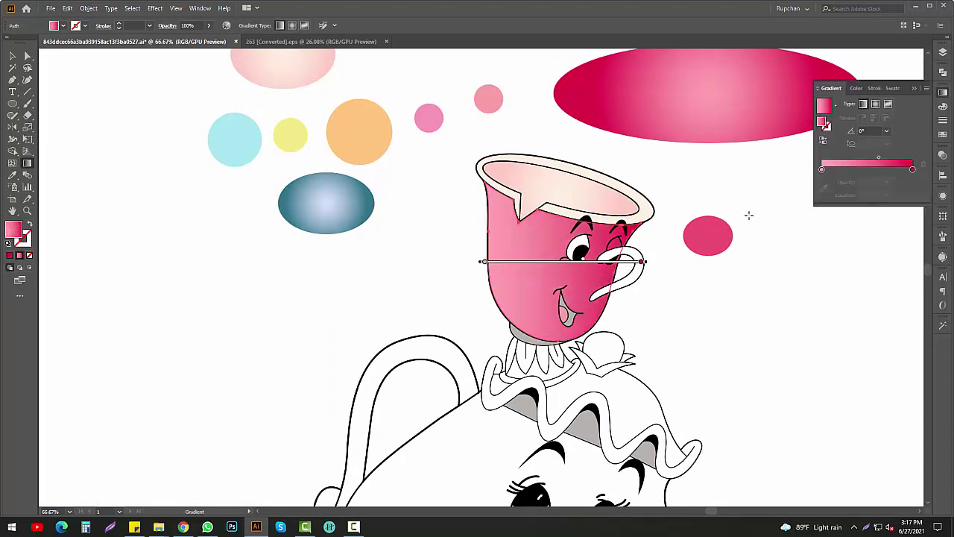
{"action": "left_click_drag", "start_coordinate": [650, 263], "coordinate": [377, 243]}
{"action": "left_click_drag", "start_coordinate": [484, 261], "coordinate": [633, 281]}
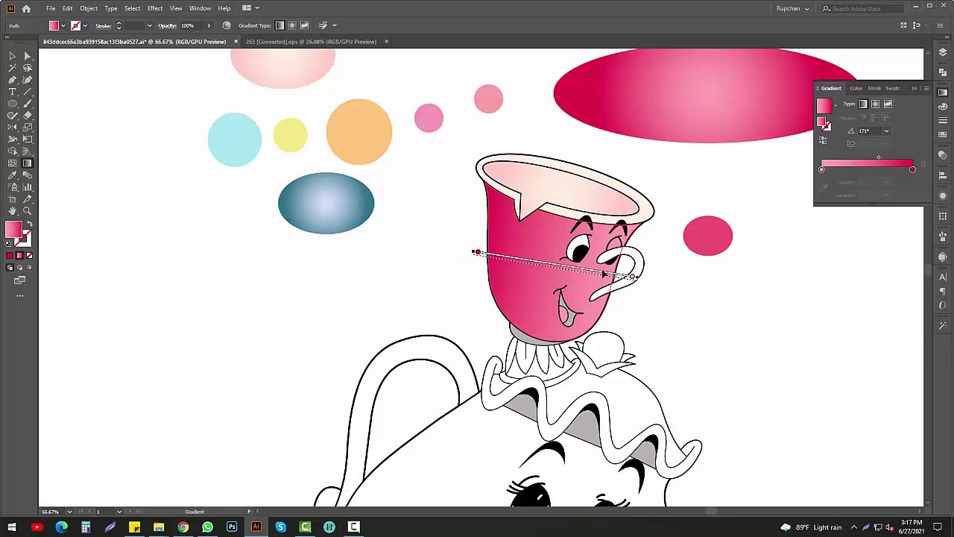
{"action": "scroll", "coordinate": [636, 295], "scroll_direction": "down", "scroll_amount": 1}
- Fill the cup's nose with the pink gradient, reversed and repositioned
{"action": "left_click", "coordinate": [632, 261]}
{"action": "left_click", "coordinate": [632, 261]}
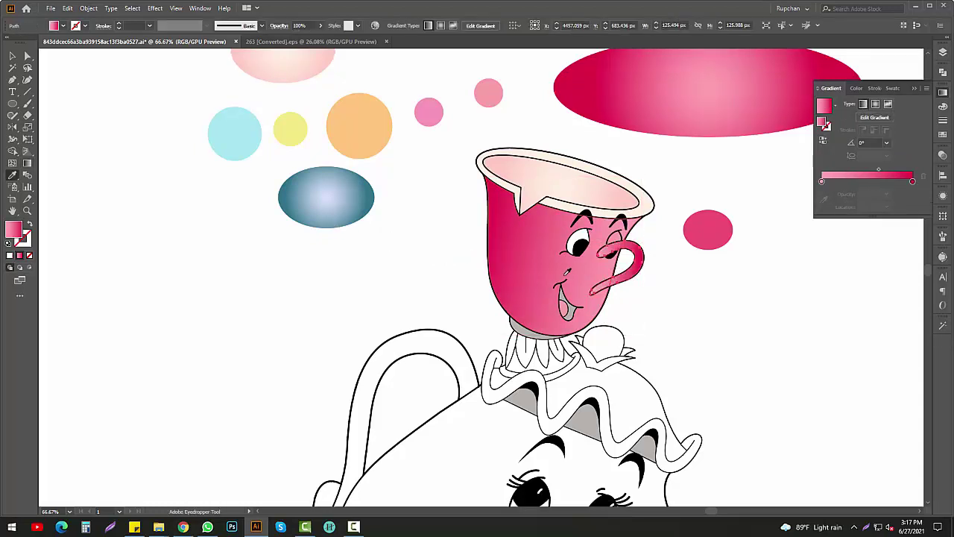
{"action": "left_click_drag", "start_coordinate": [483, 276], "coordinate": [556, 275]}
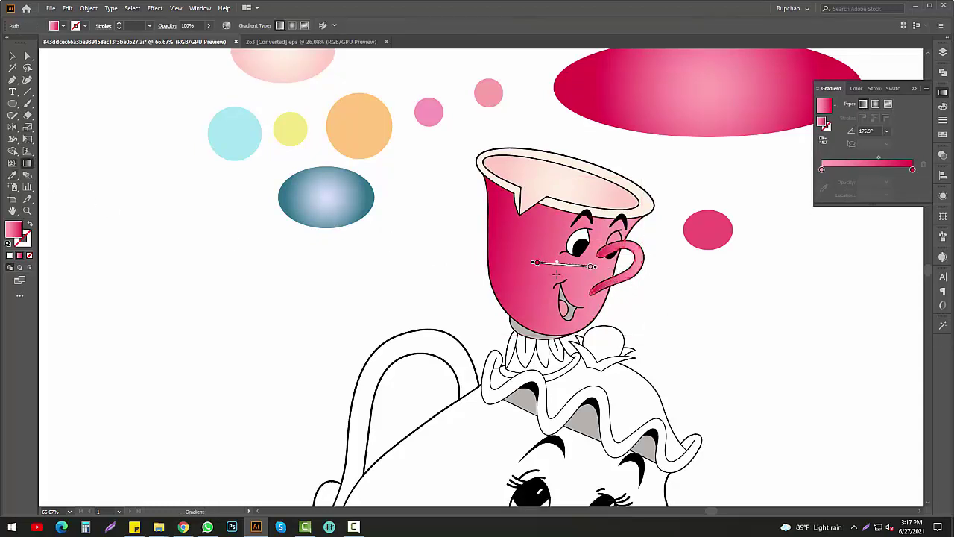
{"action": "left_click_drag", "start_coordinate": [639, 270], "coordinate": [646, 271]}
{"action": "scroll", "coordinate": [636, 280], "scroll_direction": "down", "scroll_amount": 1}
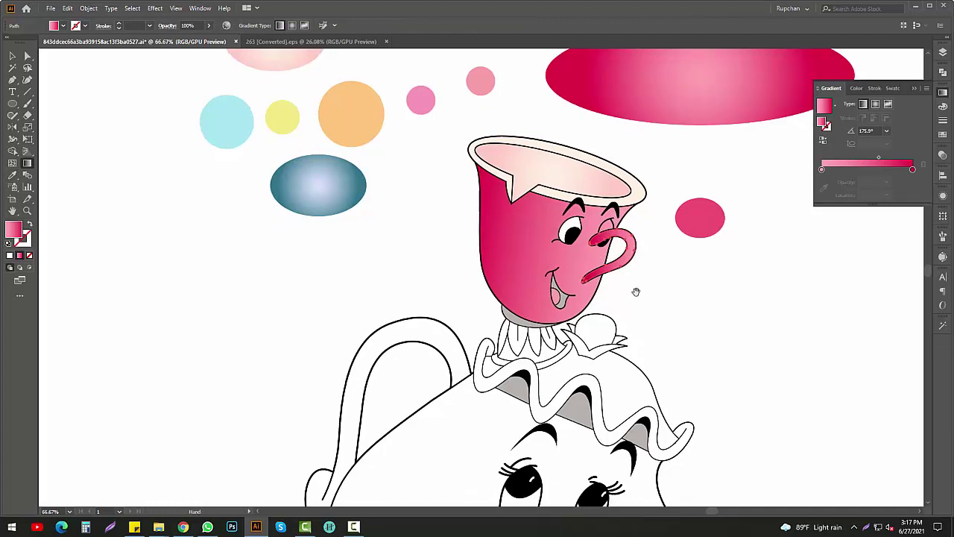
{"action": "left_click", "coordinate": [635, 285]}
{"action": "scroll", "coordinate": [649, 292], "scroll_direction": "down", "scroll_amount": 2}
- Colour two collar petals under the cup light blue and yellow with the Eyedropper
{"action": "key", "text": "i"}
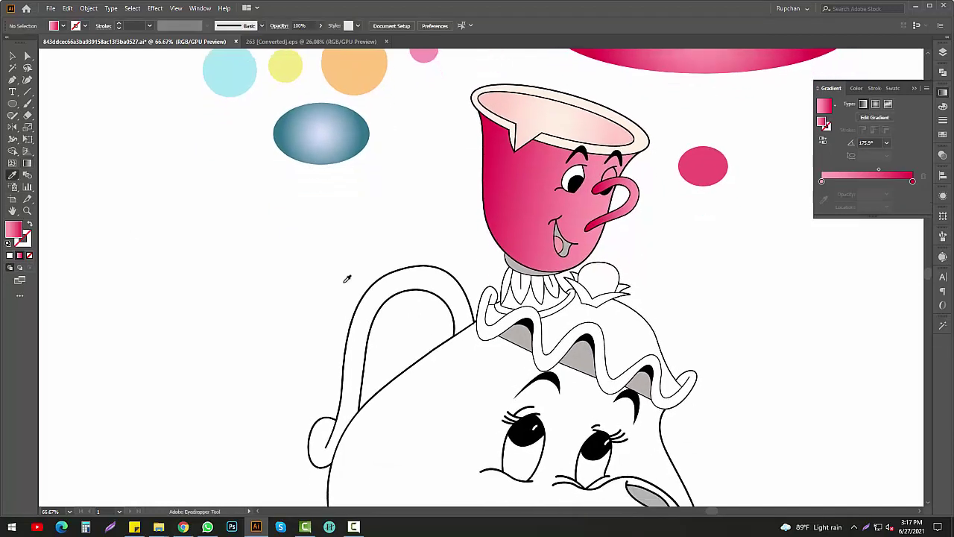
{"action": "scroll", "coordinate": [448, 257], "scroll_direction": "down", "scroll_amount": 1}
{"action": "left_click", "coordinate": [283, 156]}
{"action": "left_click", "coordinate": [325, 152]}
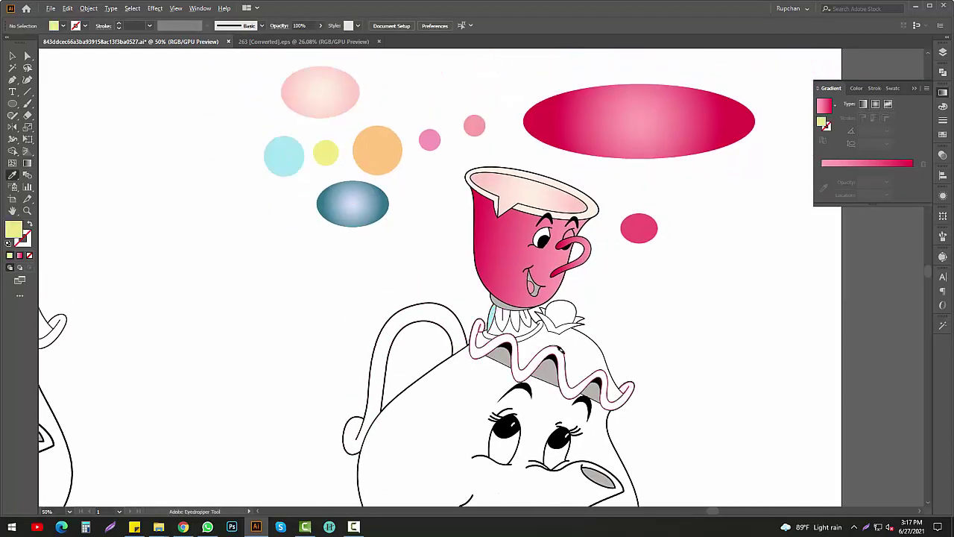
{"action": "left_click", "coordinate": [499, 316], "text": "alt"}
- Give the teapot's frill the ellipse's pink gradient and redraw its direction
{"action": "left_click", "coordinate": [429, 140]}
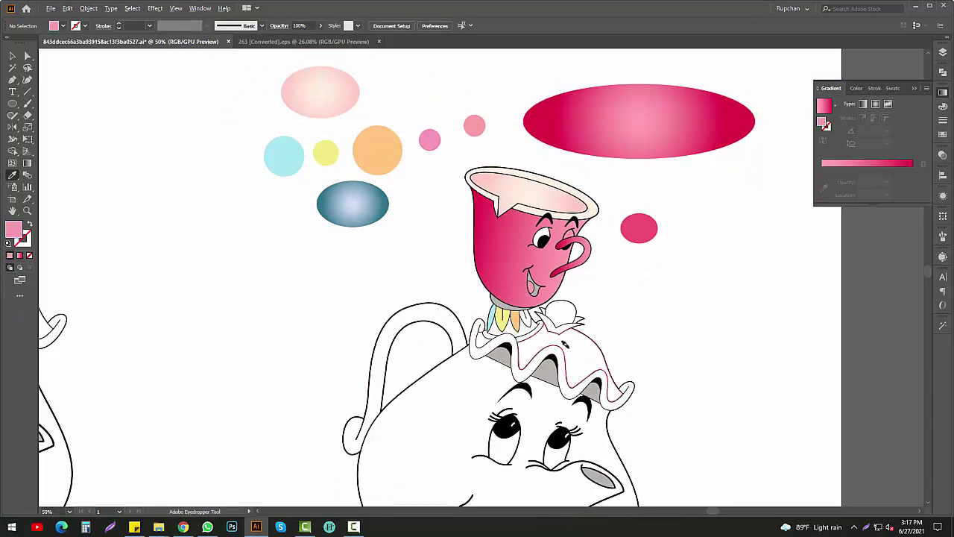
{"action": "scroll", "coordinate": [556, 329], "scroll_direction": "down", "scroll_amount": 1}
{"action": "left_click", "coordinate": [341, 186]}
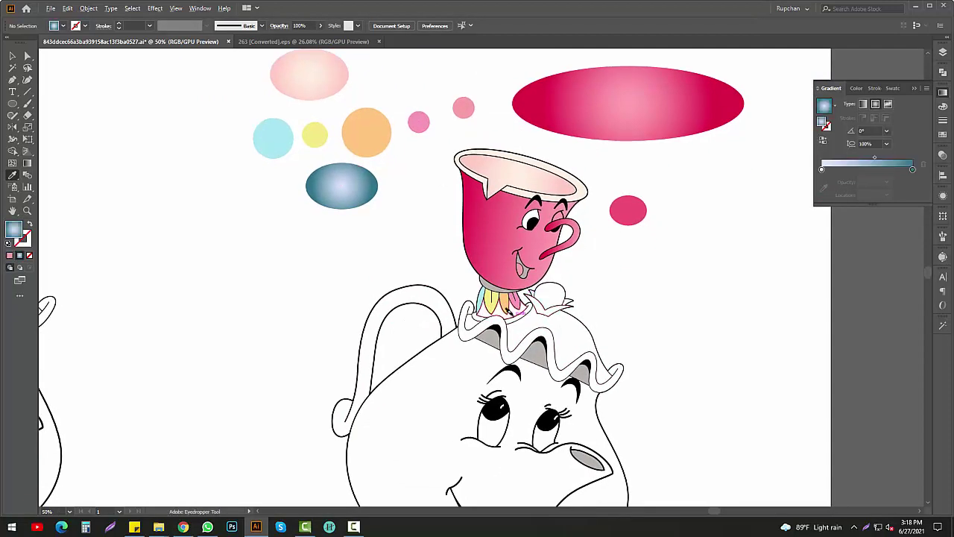
{"action": "left_click", "coordinate": [586, 230]}
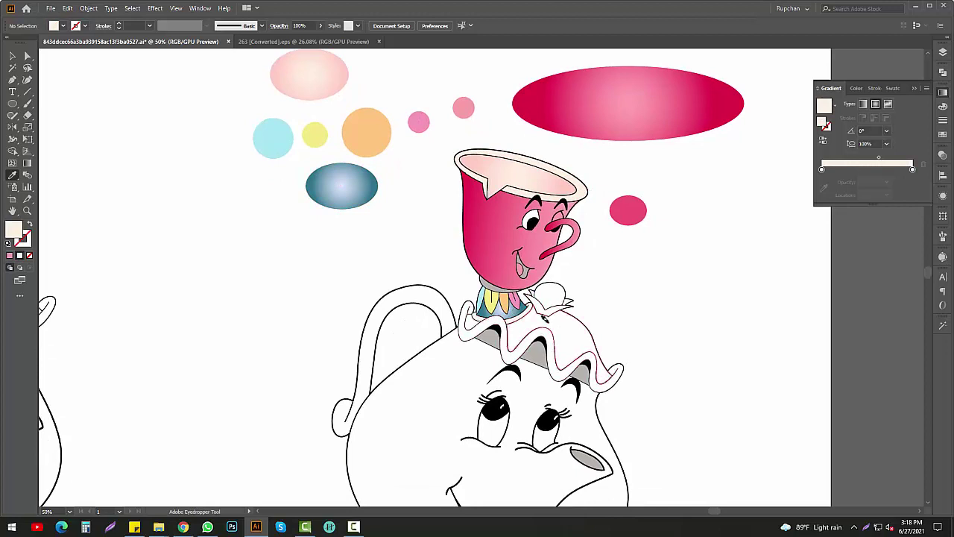
{"action": "scroll", "coordinate": [613, 298], "scroll_direction": "down", "scroll_amount": 1}
{"action": "left_click", "coordinate": [565, 307], "text": "ctrl"}
{"action": "scroll", "coordinate": [525, 304], "scroll_direction": "down", "scroll_amount": 1}
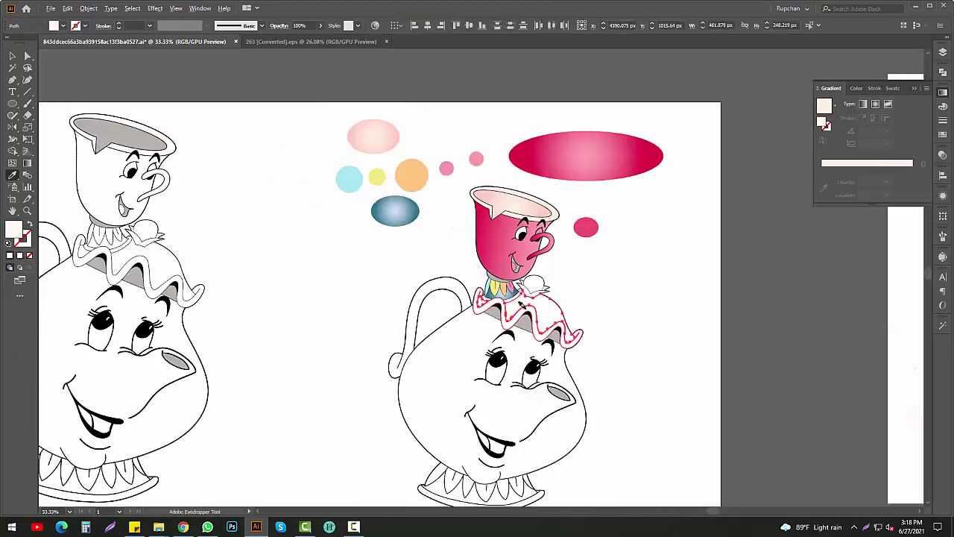
{"action": "left_click", "coordinate": [581, 168]}
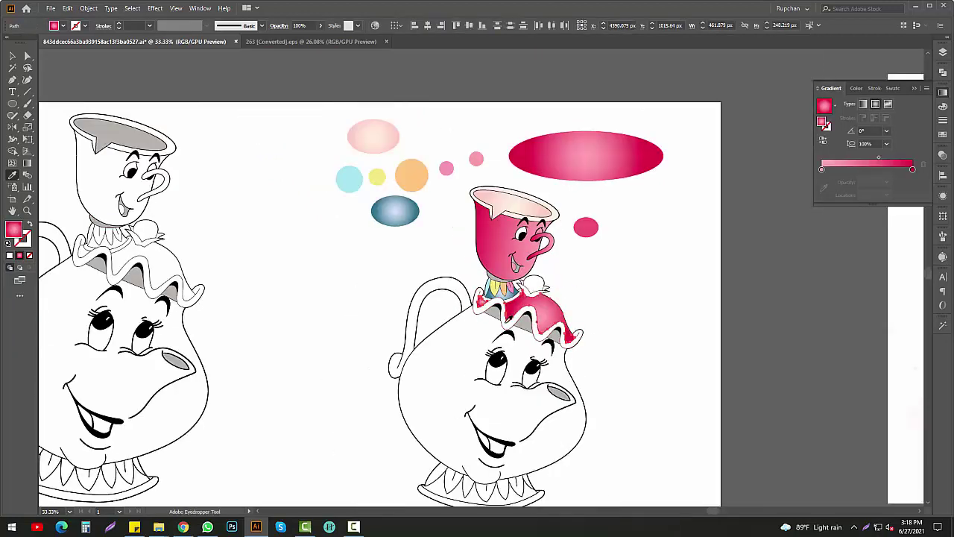
{"action": "left_click", "coordinate": [28, 162]}
{"action": "left_click_drag", "start_coordinate": [533, 301], "coordinate": [568, 301]}
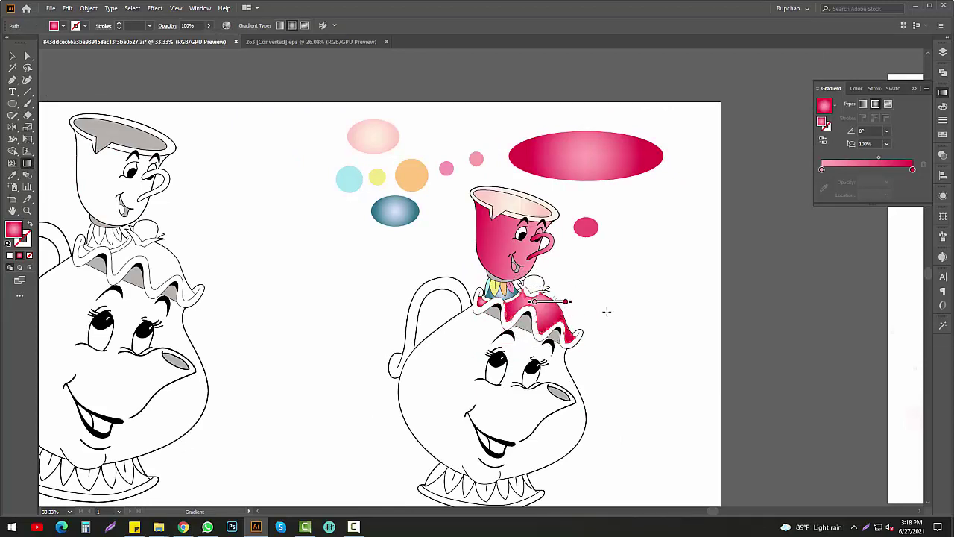
{"action": "left_click", "coordinate": [618, 315]}
- Fill Mrs. Potts's tongue with a solid light pink
{"action": "scroll", "coordinate": [604, 318], "scroll_direction": "down", "scroll_amount": 1}
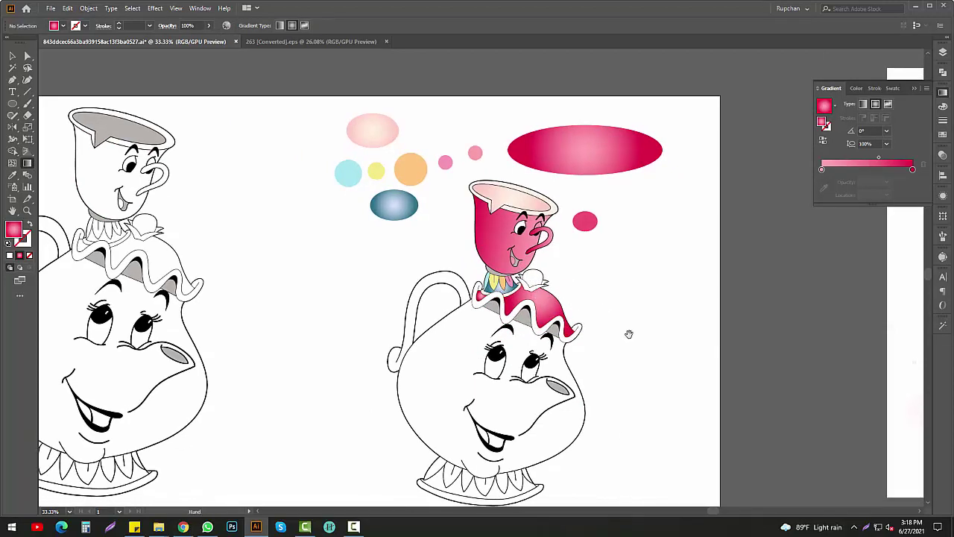
{"action": "scroll", "coordinate": [626, 332], "scroll_direction": "down", "scroll_amount": 1}
{"action": "left_click", "coordinate": [11, 175]}
{"action": "left_click", "coordinate": [473, 144]}
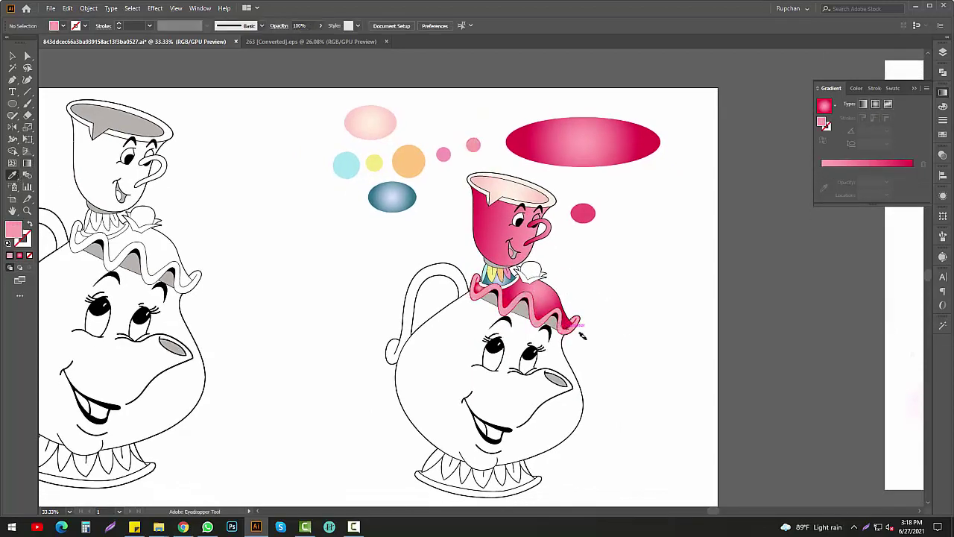
{"action": "scroll", "coordinate": [555, 445], "scroll_direction": "down", "scroll_amount": 1}
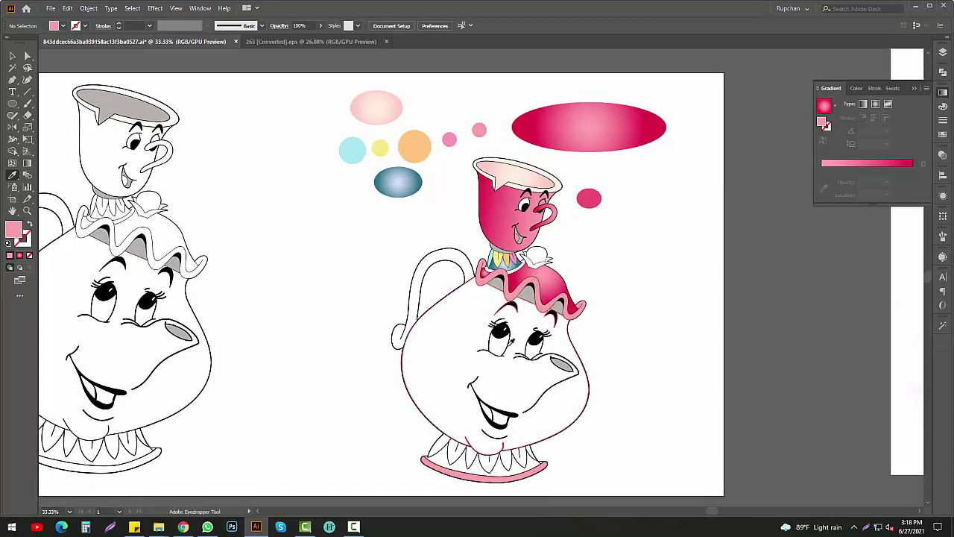
{"action": "left_click", "coordinate": [495, 414], "text": "alt"}
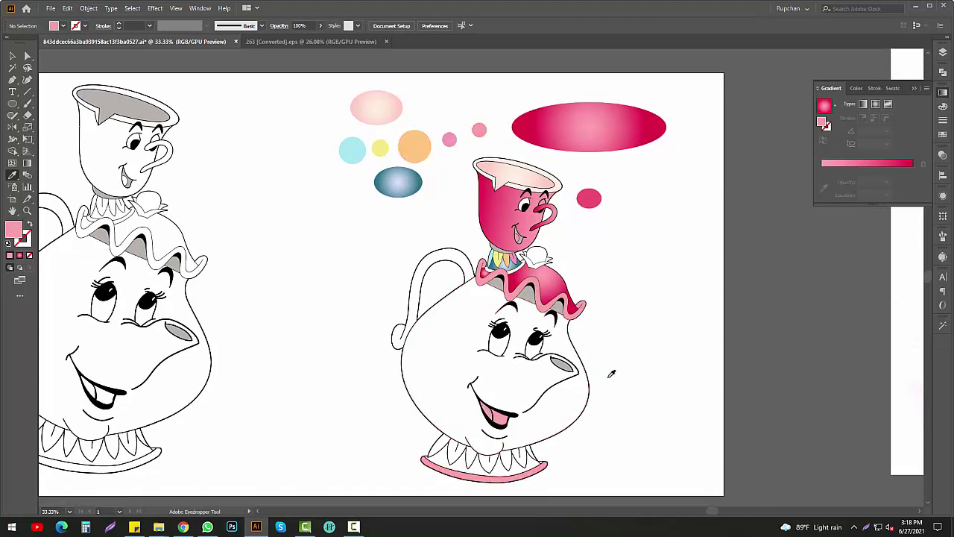
{"action": "left_click", "coordinate": [585, 349], "text": "ctrl"}
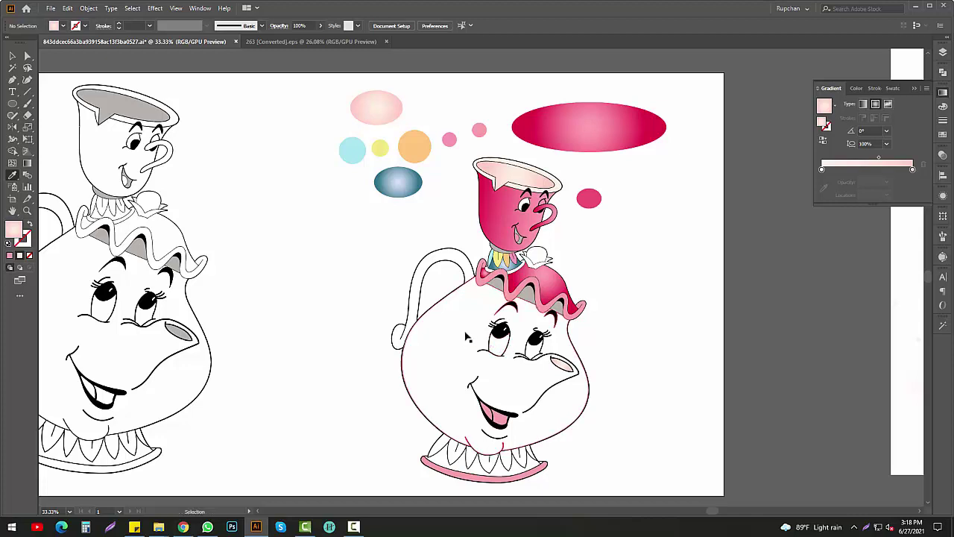
- Give the teapot body the ellipse's pink gradient, dragged right-to-left so it darkens left
{"action": "left_click", "coordinate": [625, 121]}
{"action": "left_click", "coordinate": [27, 164]}
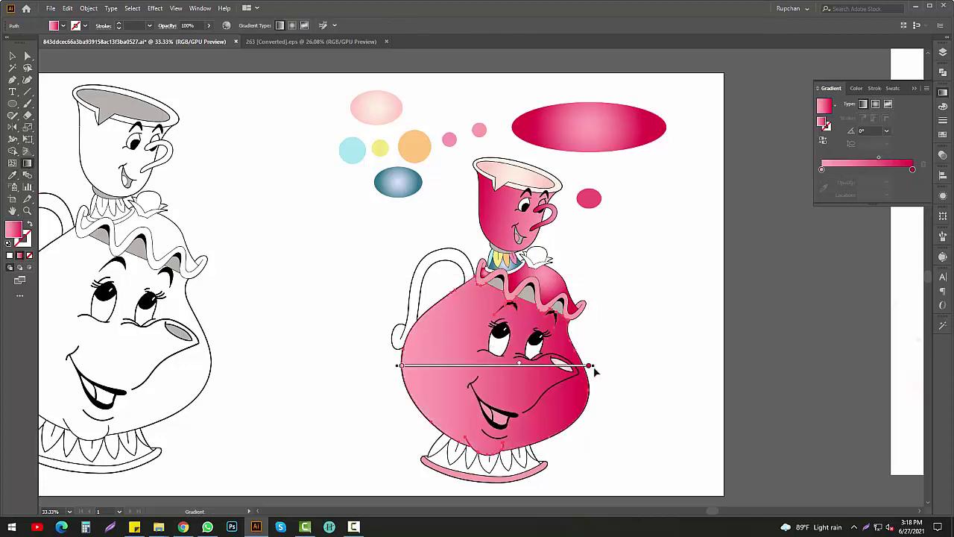
{"action": "left_click_drag", "start_coordinate": [586, 366], "coordinate": [212, 345]}
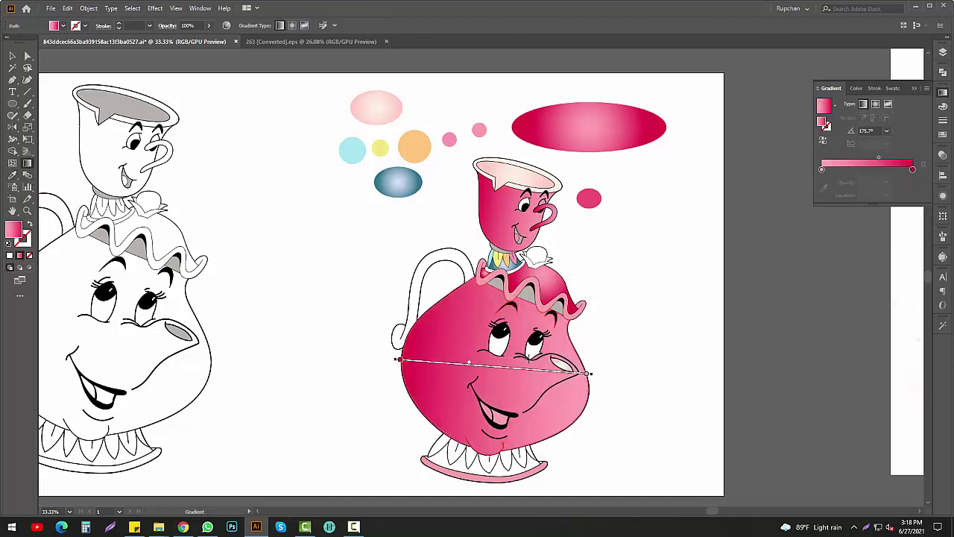
{"action": "left_click", "coordinate": [622, 366], "text": "ctrl"}
- Colour a petal around the teapot base yellow, then sample the blue gradient
{"action": "mouse_move", "coordinate": [507, 366]}
{"action": "left_mouse_down"}
{"action": "mouse_move", "coordinate": [500, 307]}
{"action": "mouse_move", "coordinate": [490, 343]}
{"action": "left_mouse_up"}
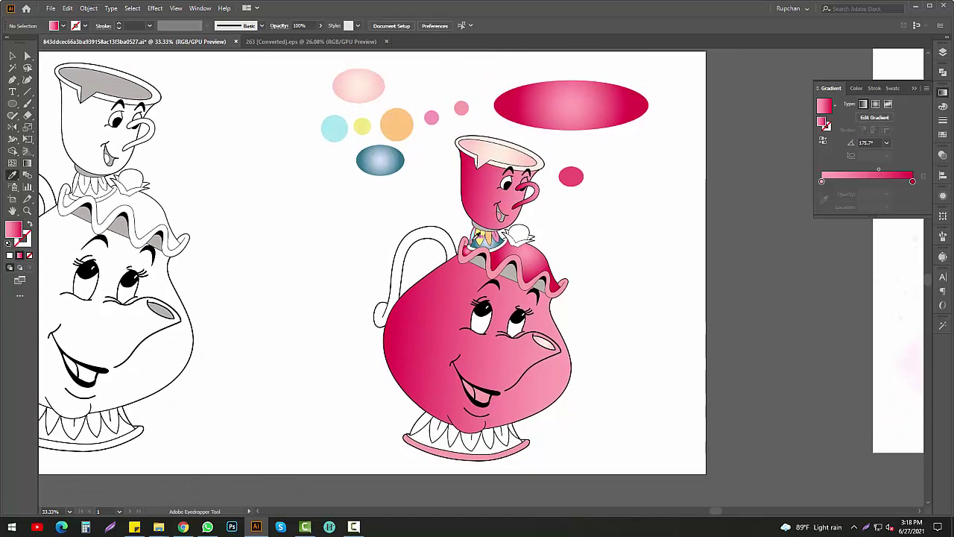
{"action": "left_click", "coordinate": [479, 237]}
{"action": "left_click", "coordinate": [438, 430], "text": "alt"}
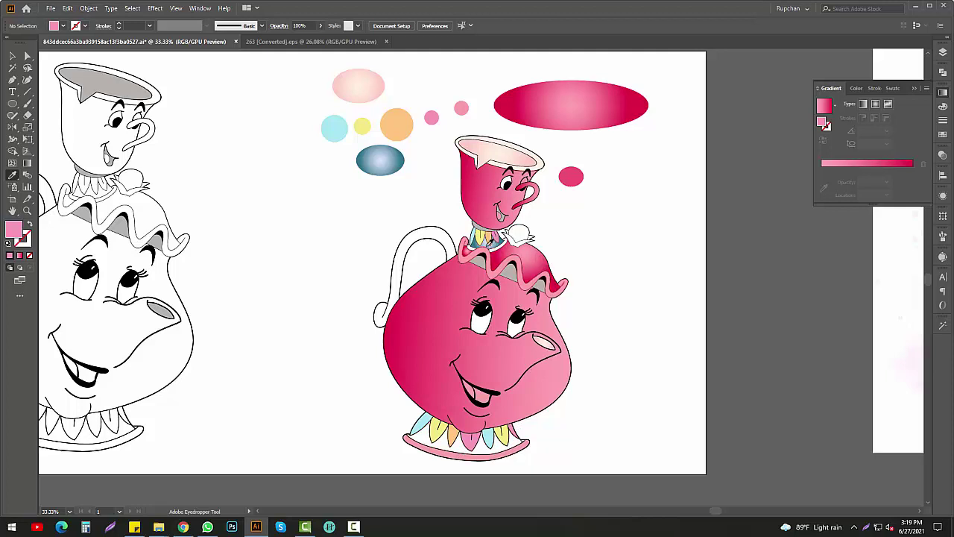
{"action": "left_click", "coordinate": [489, 241]}
- Colour the base petals blue and give the handle the body's pink gradient, stretched to blend
{"action": "left_click", "coordinate": [481, 442], "text": "alt"}
{"action": "left_click_drag", "start_coordinate": [459, 279], "coordinate": [457, 285]}
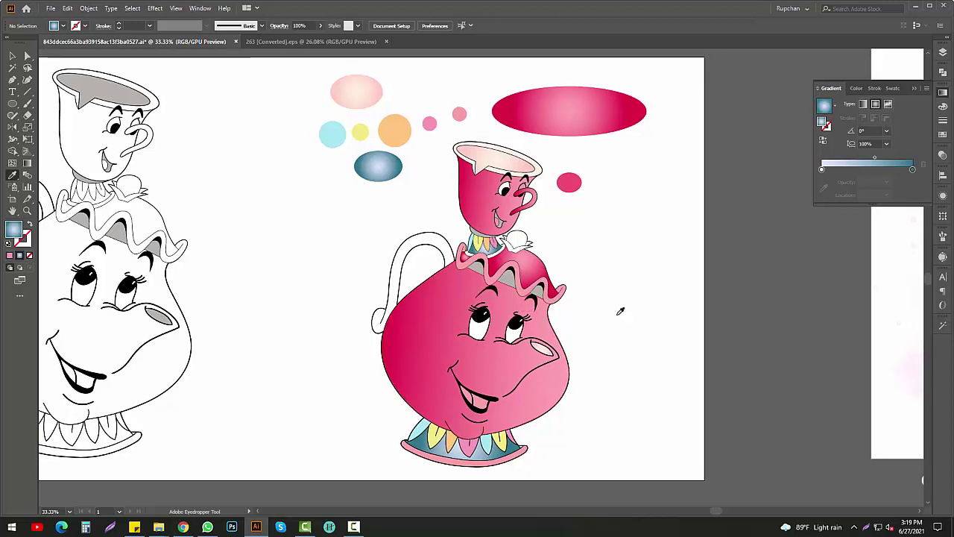
{"action": "left_click", "coordinate": [475, 330]}
{"action": "left_click", "coordinate": [447, 261], "text": "alt"}
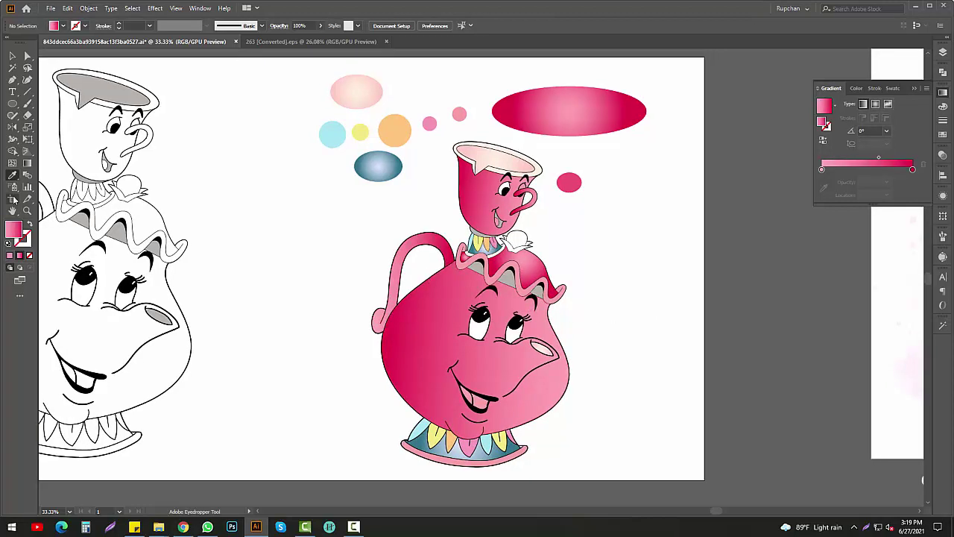
{"action": "key", "text": "g"}
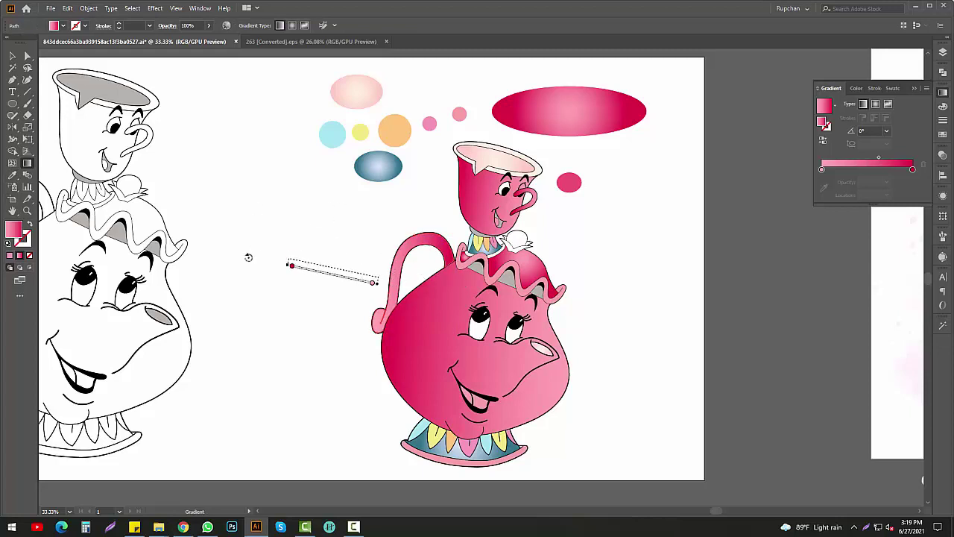
{"action": "left_click_drag", "start_coordinate": [351, 278], "coordinate": [434, 287]}
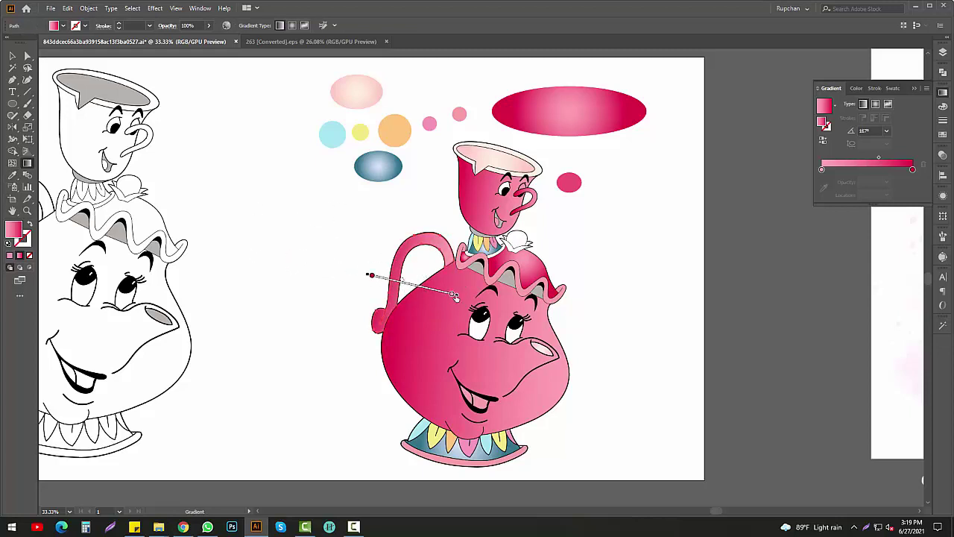
{"action": "left_click_drag", "start_coordinate": [371, 276], "coordinate": [260, 249]}
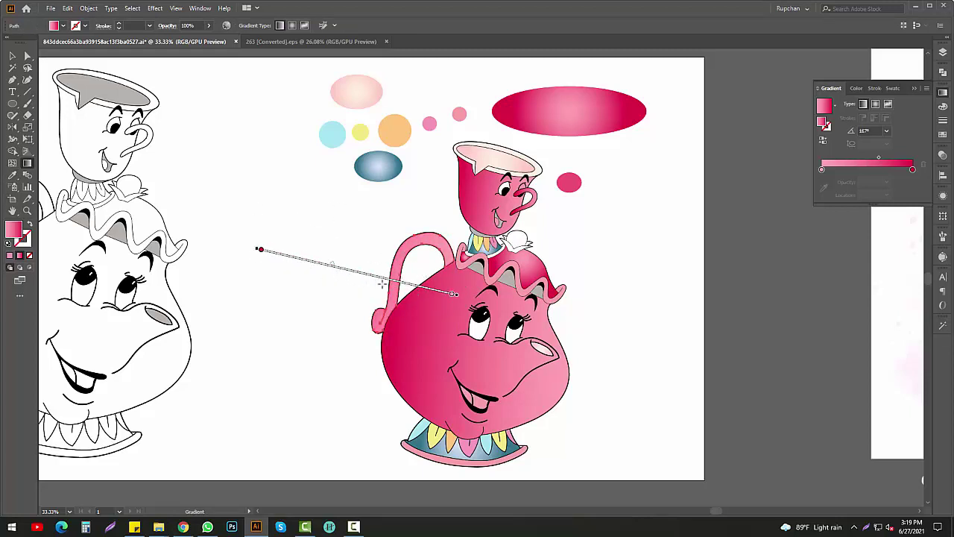
{"action": "left_click", "coordinate": [368, 241]}
- Fill the ruffle's inner shape with solid pink
{"action": "left_click_drag", "start_coordinate": [580, 297], "coordinate": [542, 301]}
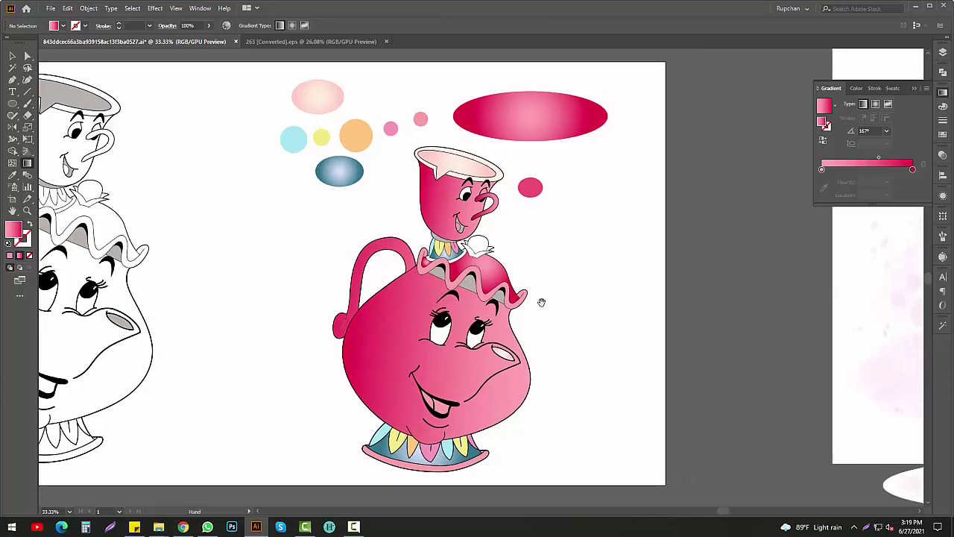
{"action": "left_click", "coordinate": [470, 282]}
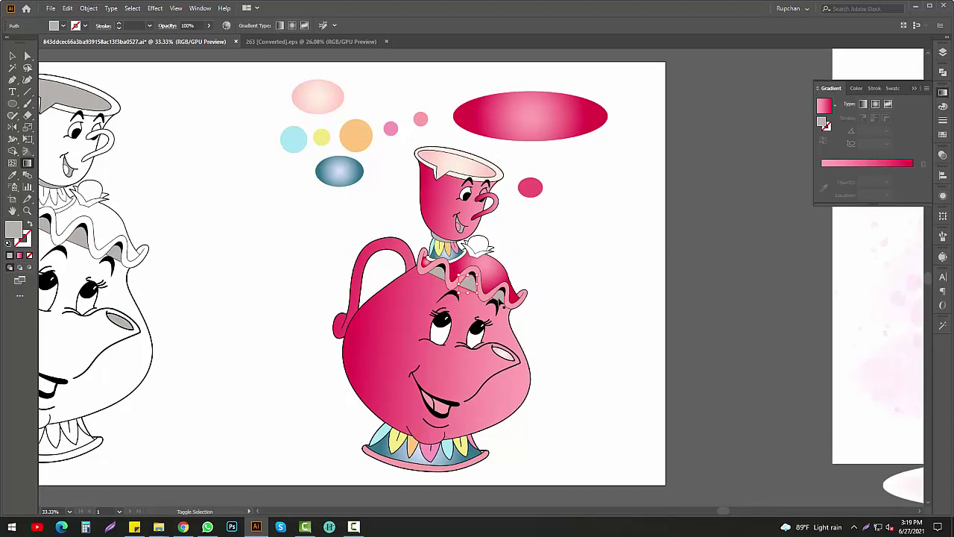
{"action": "left_click", "coordinate": [11, 179]}
{"action": "left_click", "coordinate": [530, 187]}
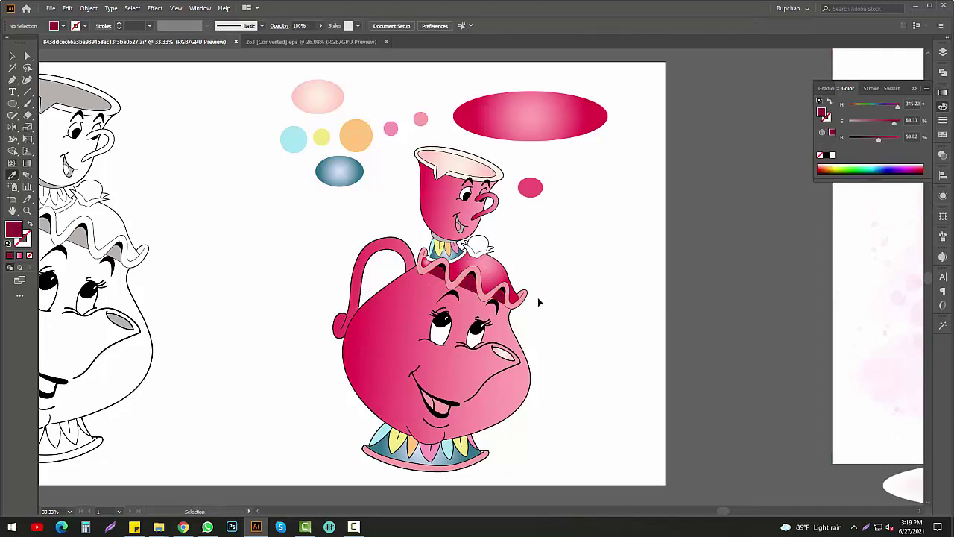
- Fill the ruffle's inner folds dark maroon
{"action": "scroll", "coordinate": [539, 300], "scroll_direction": "up", "scroll_amount": 3}
{"action": "left_click", "coordinate": [494, 299]}
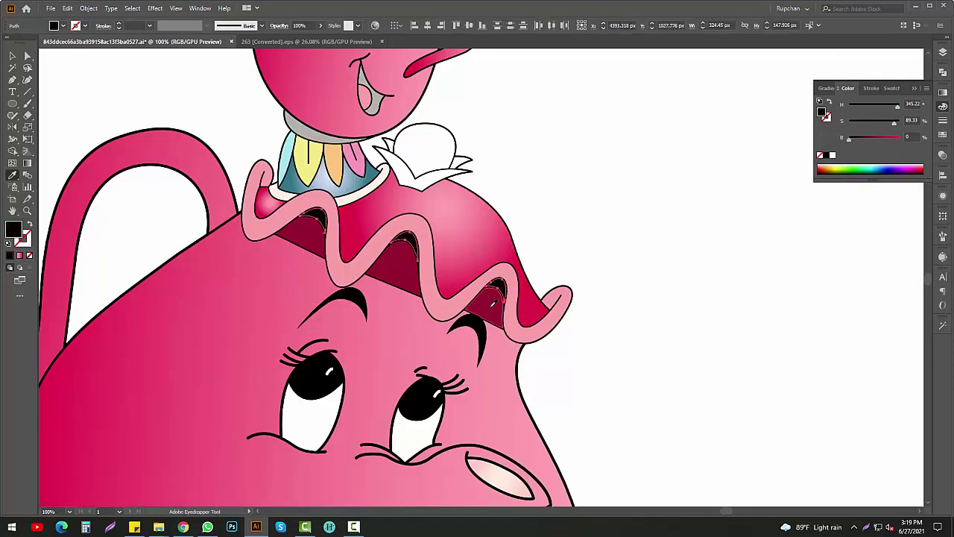
{"action": "left_click", "coordinate": [323, 224]}
{"action": "scroll", "coordinate": [660, 273], "scroll_direction": "down", "scroll_amount": 3}
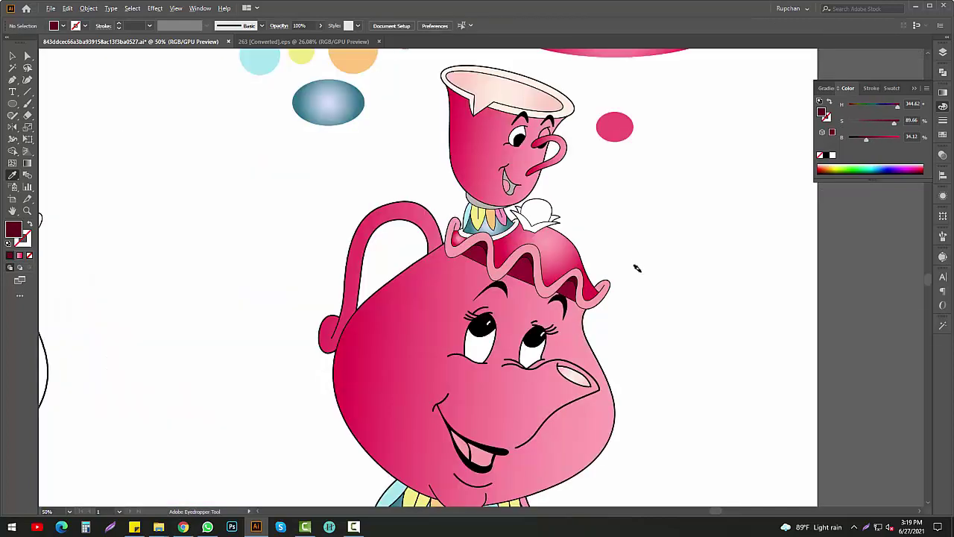
{"action": "left_click_drag", "start_coordinate": [645, 277], "coordinate": [605, 306]}
- Eyedropper colours onto the lid knob and its leaf decoration
{"action": "left_click", "coordinate": [516, 254]}
{"action": "scroll", "coordinate": [516, 254], "scroll_direction": "up", "scroll_amount": 1}
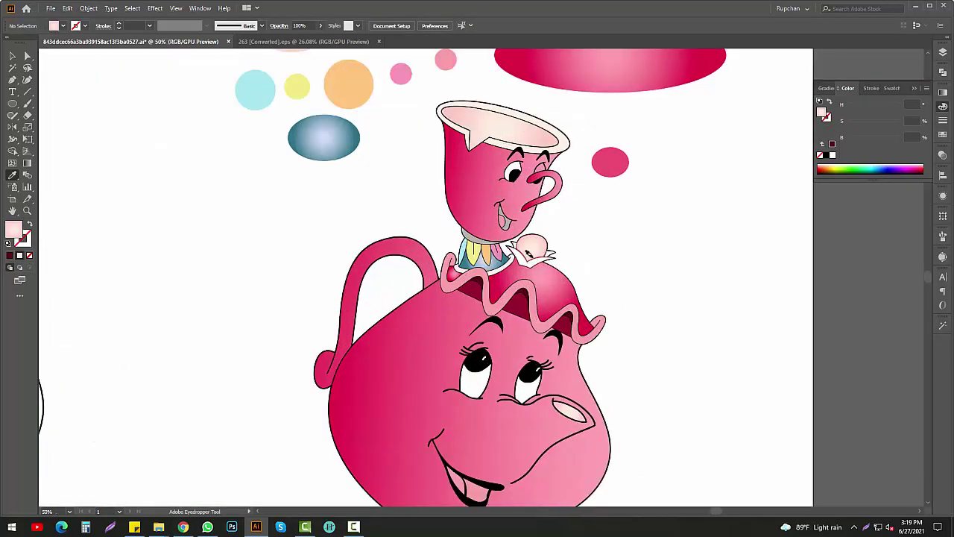
{"action": "scroll", "coordinate": [515, 255], "scroll_direction": "up", "scroll_amount": 1}
{"action": "left_click", "coordinate": [469, 247]}
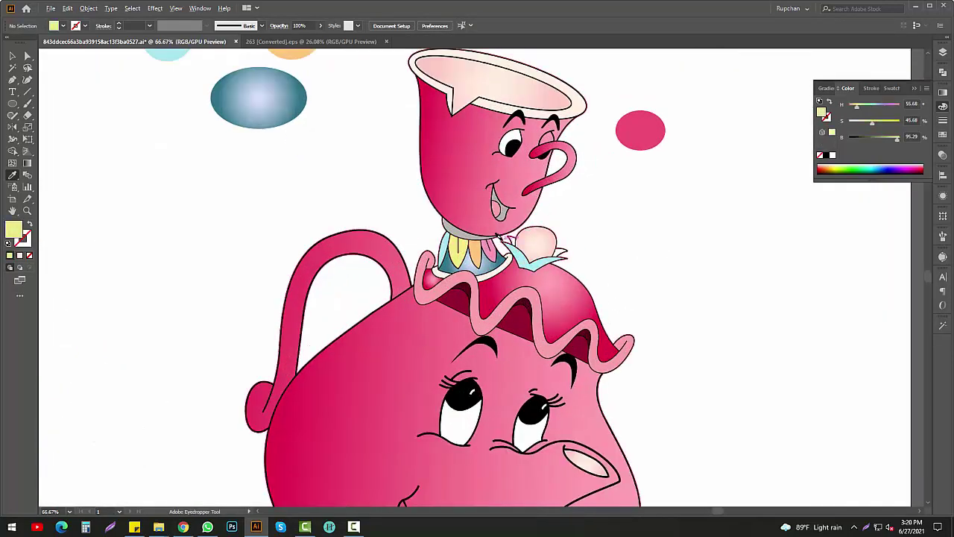
{"action": "scroll", "coordinate": [589, 250], "scroll_direction": "down", "scroll_amount": 1}
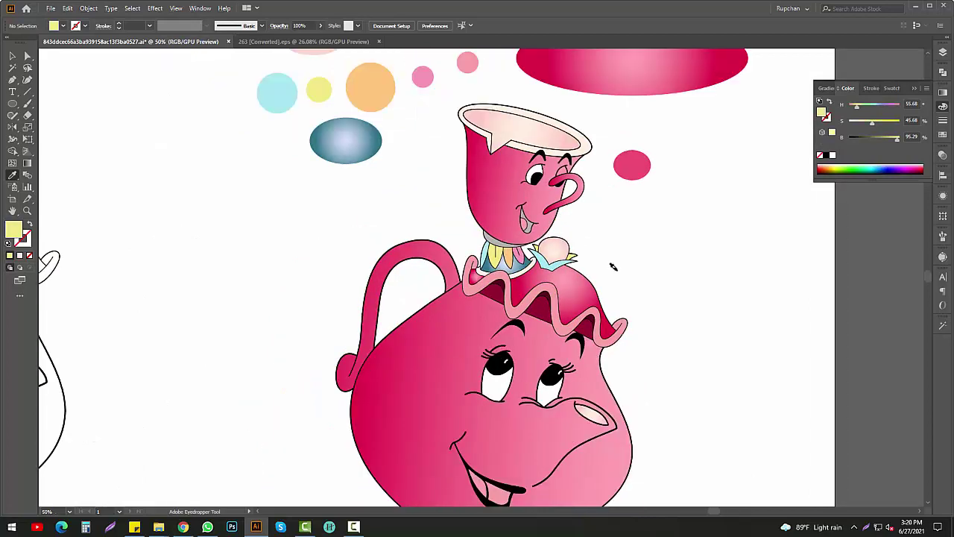
{"action": "scroll", "coordinate": [586, 256], "scroll_direction": "down", "scroll_amount": 1}
{"action": "left_click_drag", "start_coordinate": [108, 75], "coordinate": [25, 66]}
- Delete the small pink swatch circle
{"action": "scroll", "coordinate": [526, 235], "scroll_direction": "up", "scroll_amount": 1}
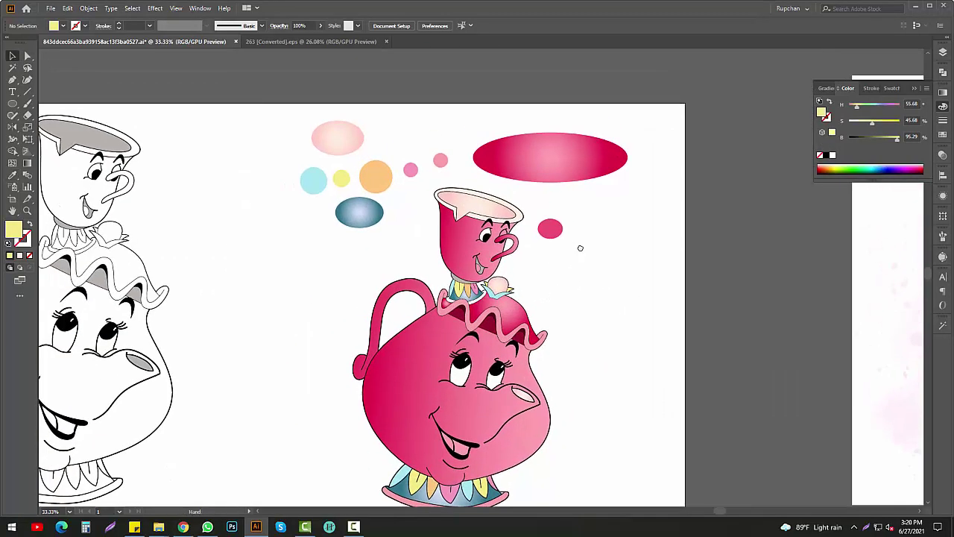
{"action": "left_click", "coordinate": [549, 225]}
{"action": "key", "text": "Delete"}
{"action": "scroll", "coordinate": [564, 231], "scroll_direction": "down", "scroll_amount": 1}
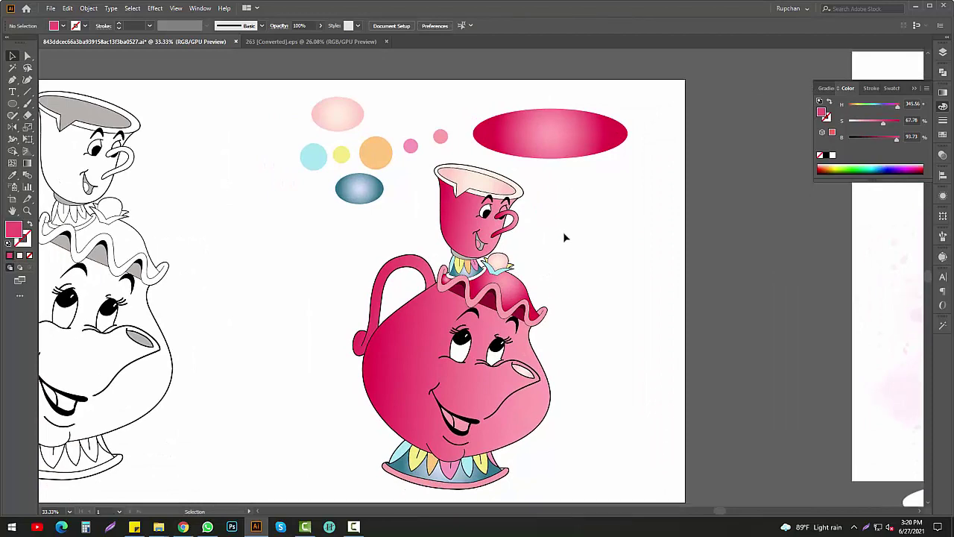
- Delete the leftover colour swatch shapes, including the large pink ellipse
{"action": "left_click", "coordinate": [541, 143]}
{"action": "key", "text": "Delete"}
{"action": "mouse_move", "coordinate": [472, 97]}
{"action": "left_mouse_down"}
{"action": "mouse_move", "coordinate": [292, 145]}
{"action": "mouse_move", "coordinate": [378, 222]}
{"action": "left_mouse_up"}
{"action": "key", "text": "Delete"}
{"action": "key", "text": "Delete"}
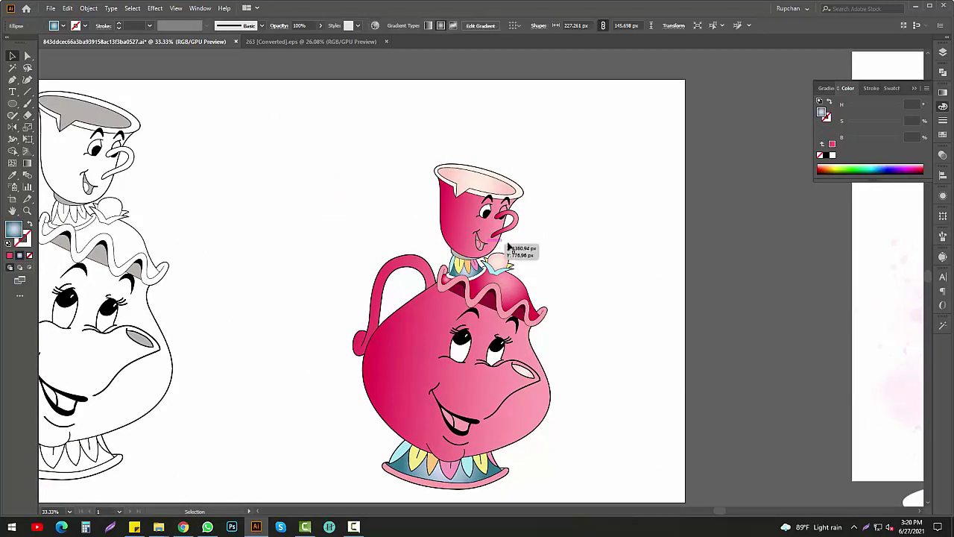
- Move the pink watercolour backdrop onto the right artboard and send it behind the teapot
{"action": "scroll", "coordinate": [586, 260], "scroll_direction": "down", "scroll_amount": 2}
{"action": "scroll", "coordinate": [588, 266], "scroll_direction": "right", "scroll_amount": 3}
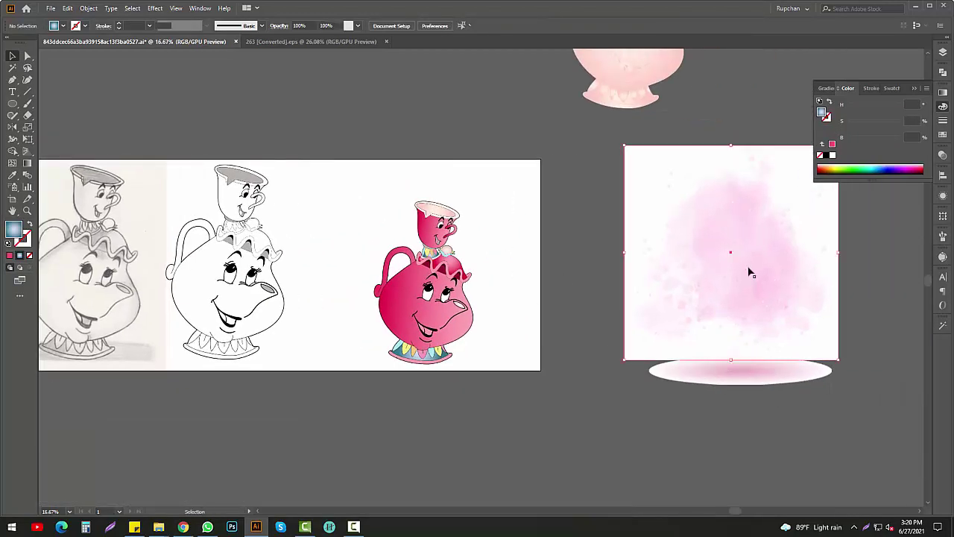
{"action": "mouse_move", "coordinate": [779, 302]}
{"action": "left_mouse_down"}
{"action": "mouse_move", "coordinate": [486, 323]}
{"action": "mouse_move", "coordinate": [494, 313]}
{"action": "mouse_move", "coordinate": [481, 326]}
{"action": "mouse_move", "coordinate": [447, 306]}
{"action": "left_mouse_up"}
{"action": "key", "text": "ctrl+shift+a"}
- Enlarge the coloured teapot group slightly and raise it a little
{"action": "right_click", "coordinate": [426, 289]}
{"action": "left_click", "coordinate": [520, 403]}
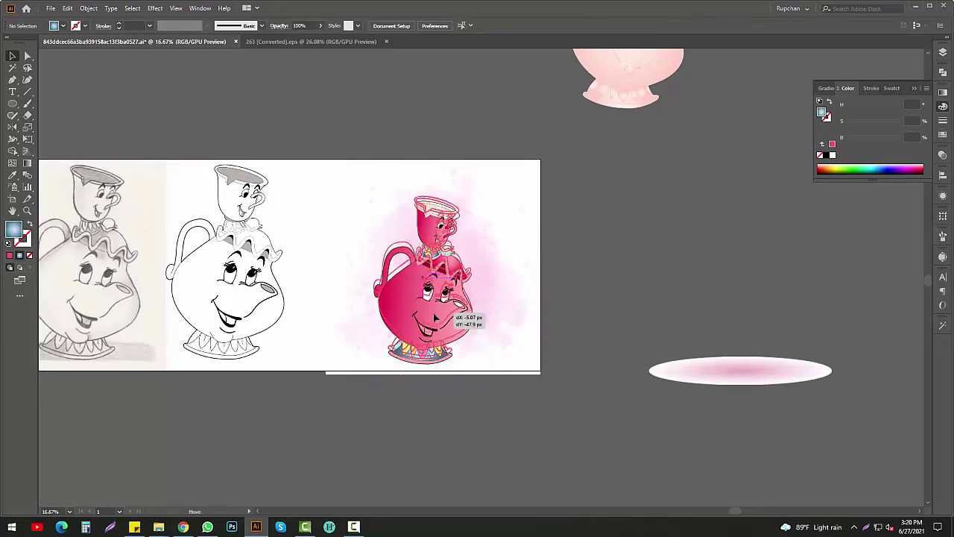
{"action": "left_click_drag", "start_coordinate": [473, 343], "coordinate": [481, 346]}
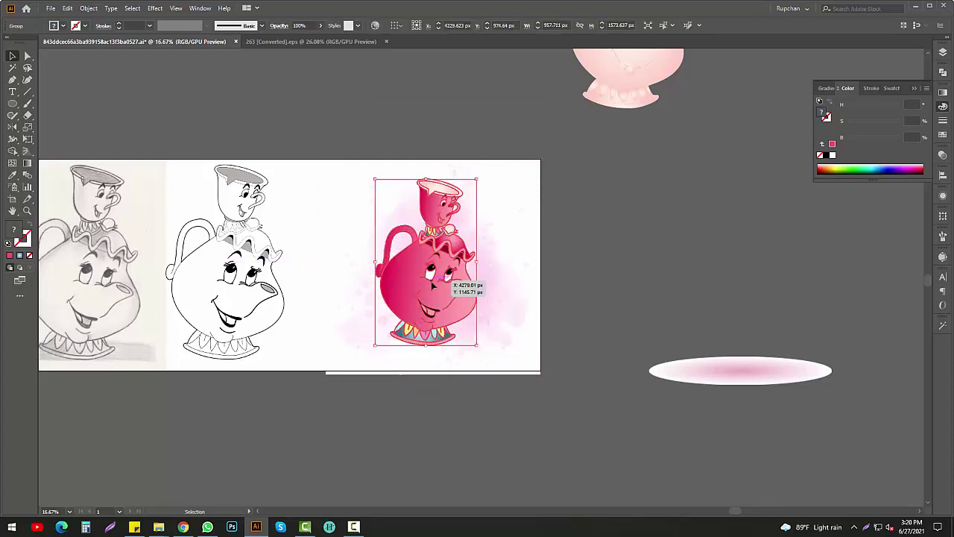
{"action": "left_click", "coordinate": [528, 380]}
- Place the soft pink shadow beneath the teapot, with the teapot layered in front
{"action": "mouse_move", "coordinate": [749, 378]}
{"action": "left_mouse_down"}
{"action": "mouse_move", "coordinate": [564, 378]}
{"action": "mouse_move", "coordinate": [437, 363]}
{"action": "left_mouse_up"}
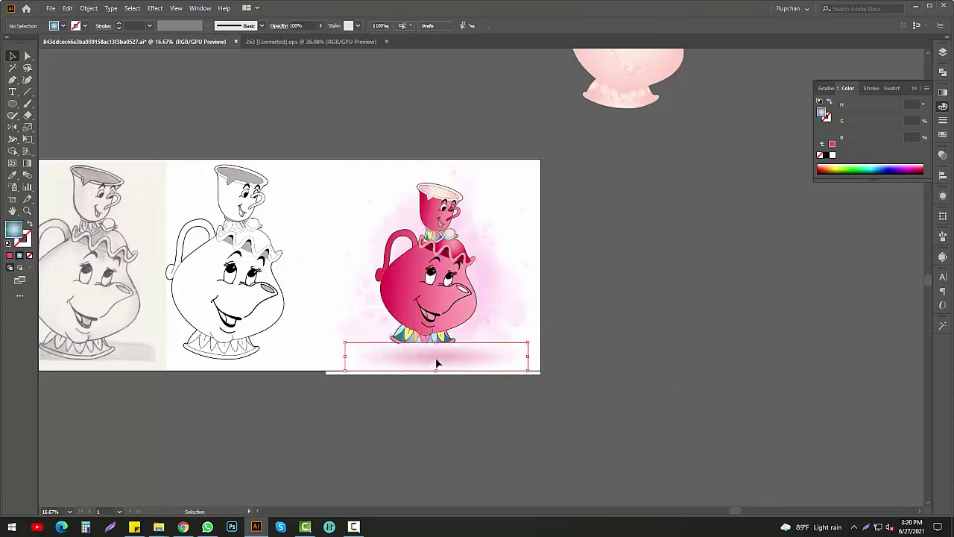
{"action": "key", "text": "ctrl+shift+bracketleft"}
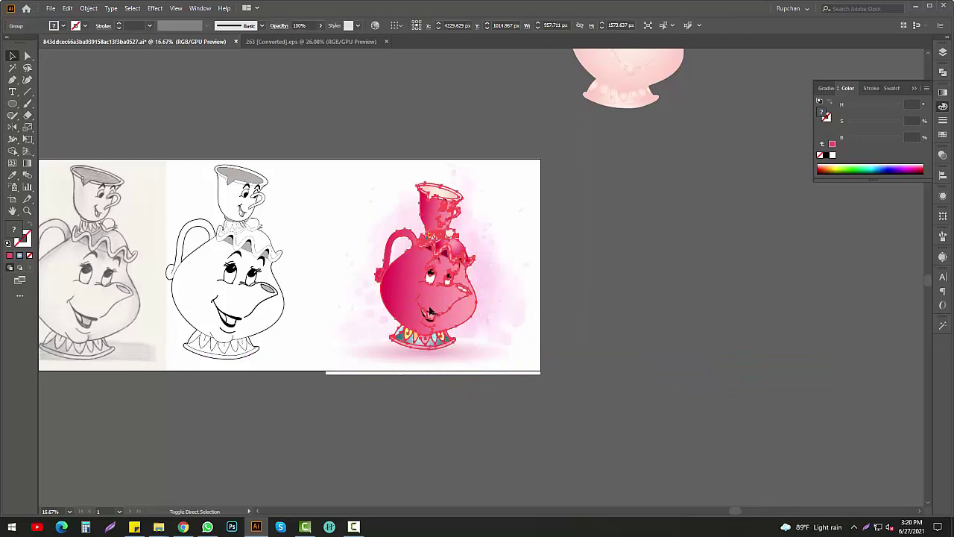
{"action": "left_click", "coordinate": [450, 351]}
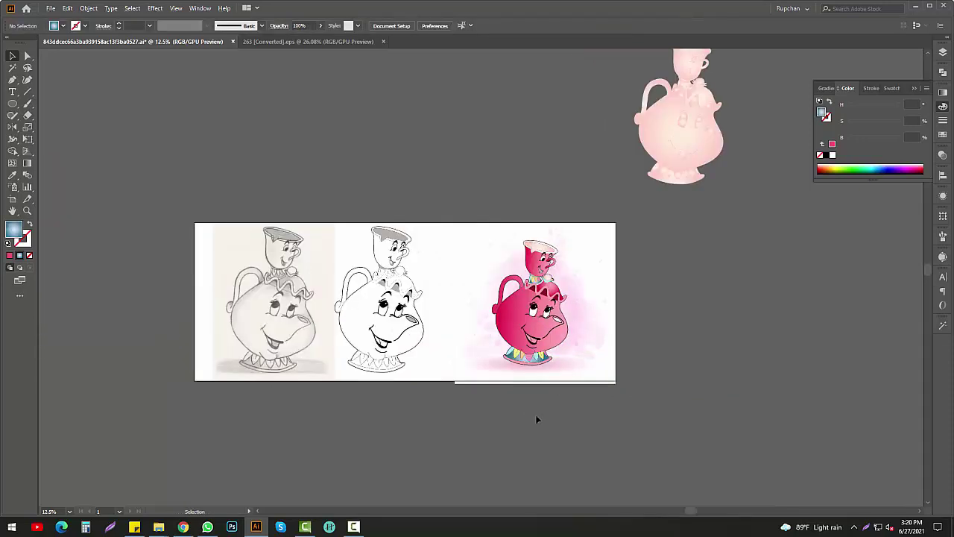
{"action": "left_click", "coordinate": [515, 291]}
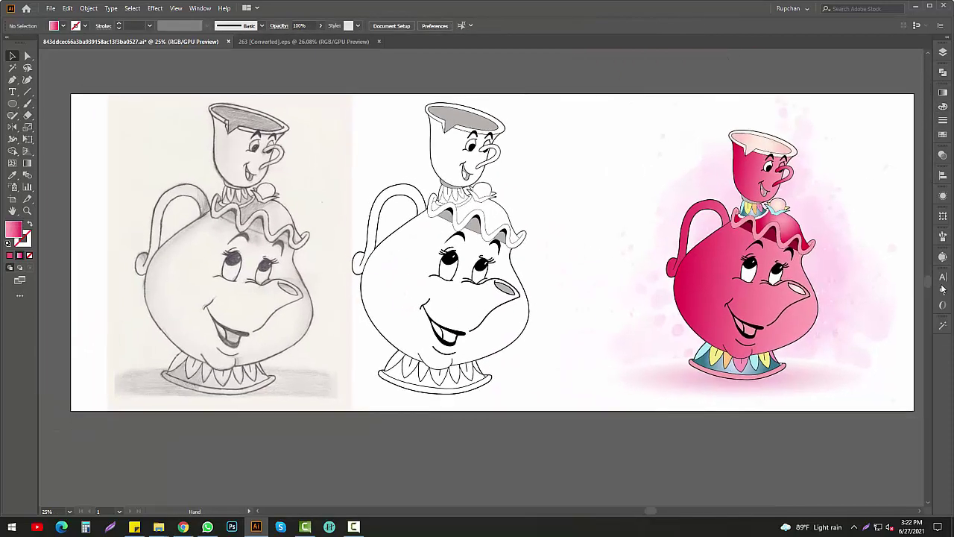